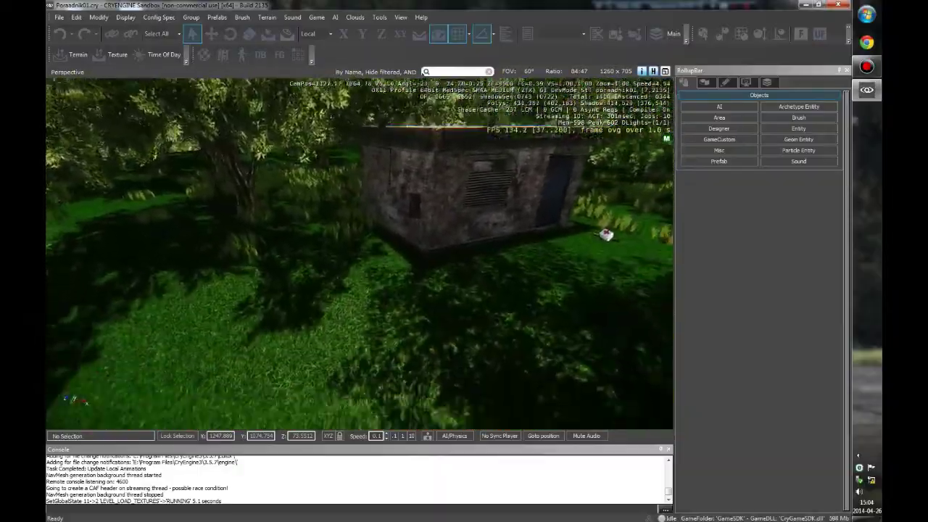
# Step: Examine the dirt road, rocky cliff, nearby forest and grassy passage below the road for vegetation that needs repositioning
pyautogui.moveTo(359, 254); pyautogui.dragTo(312, 319, button='right')
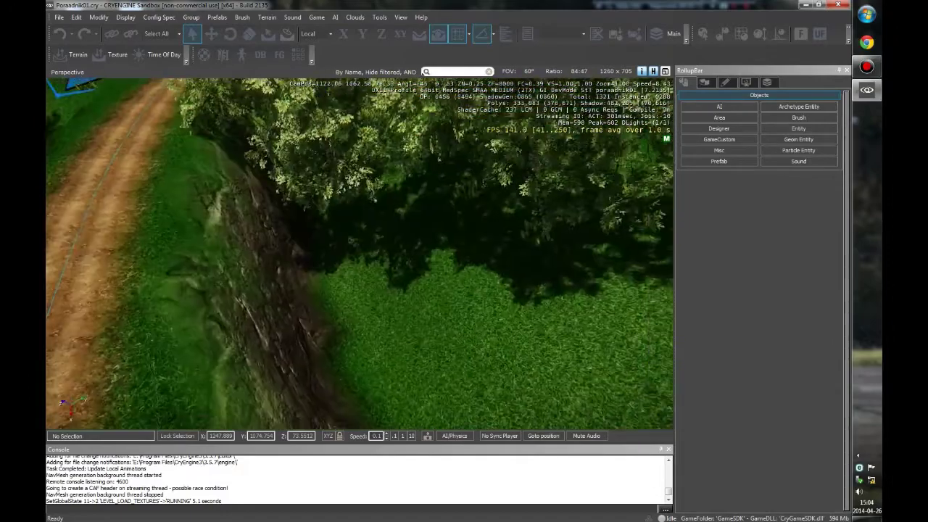
pyautogui.press('d')
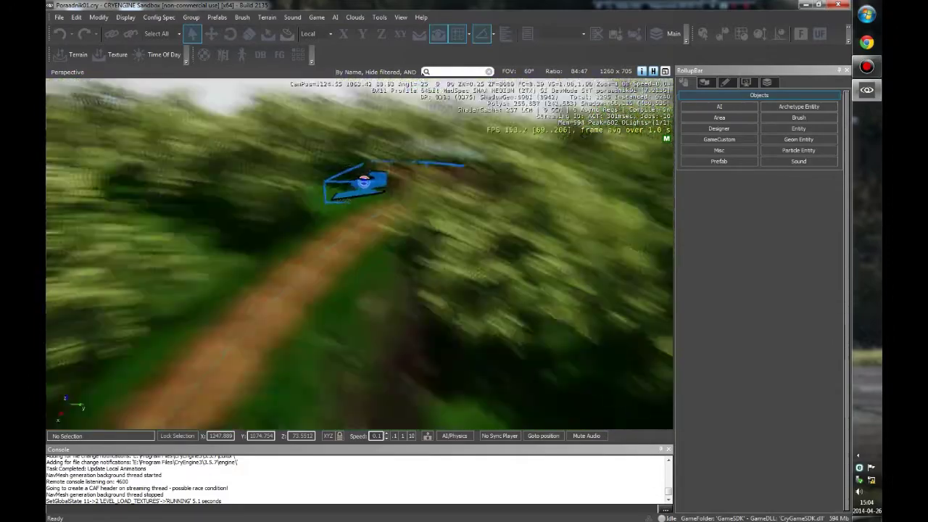
pyautogui.press('w')
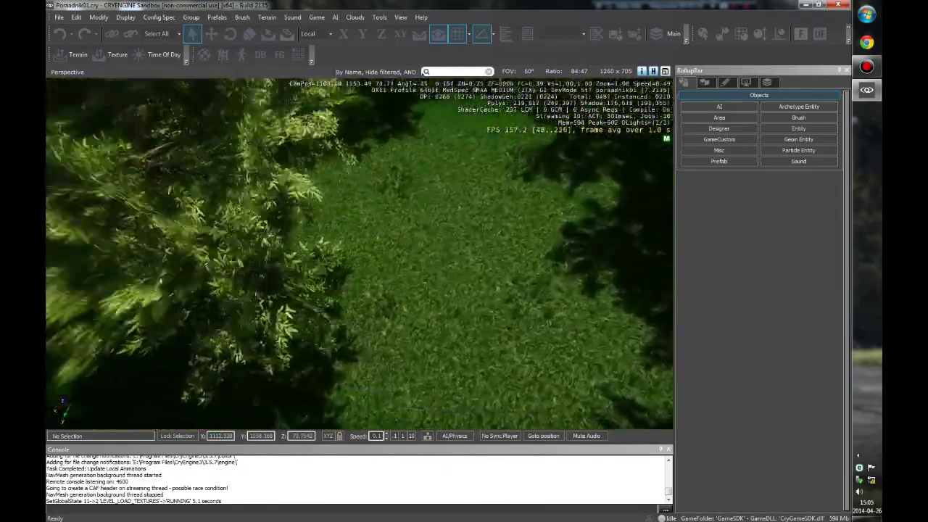
pyautogui.press('w')
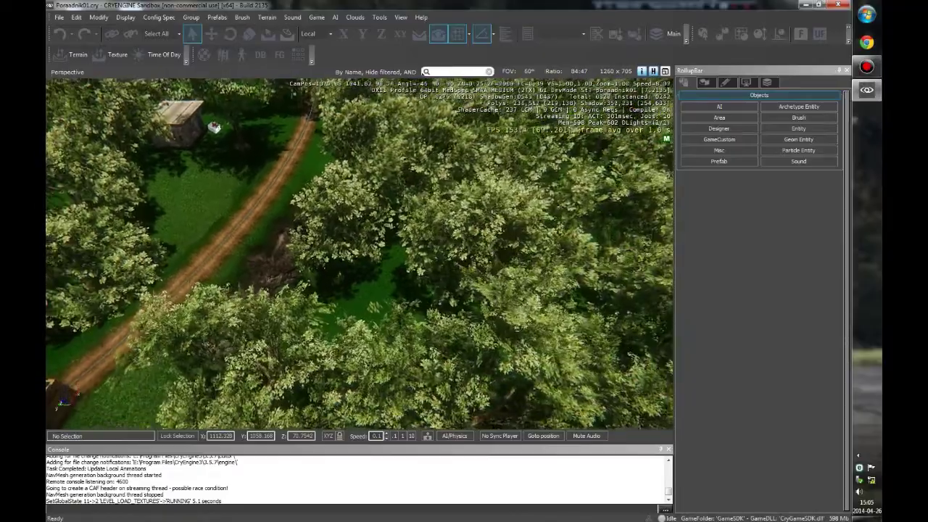
pyautogui.press('w')
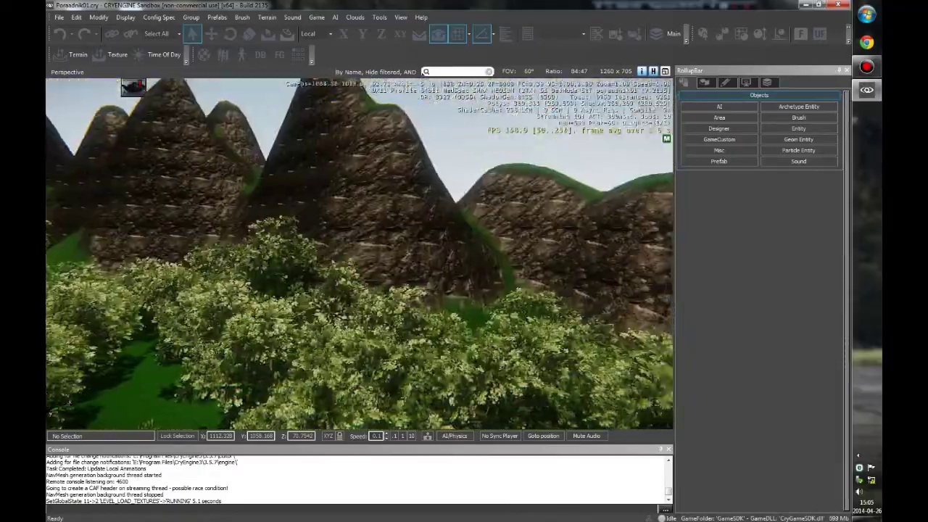
pyautogui.press('w')
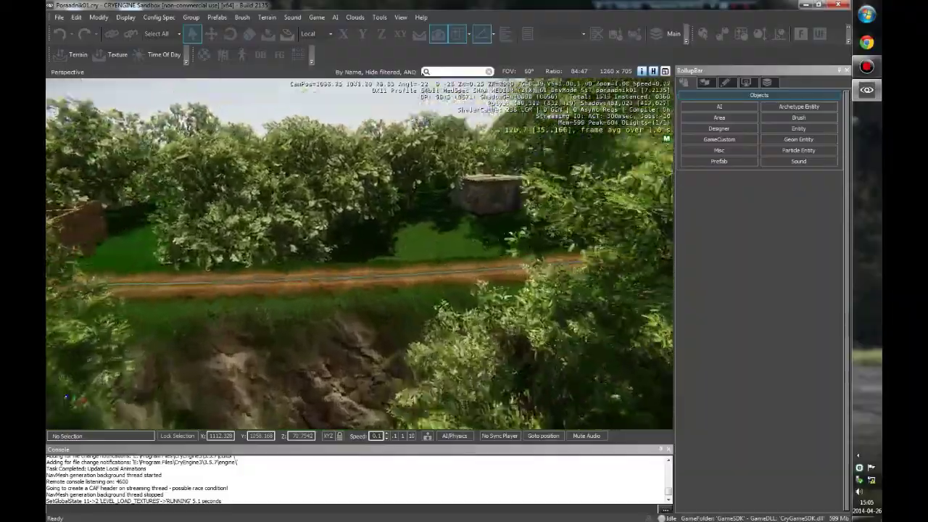
pyautogui.press('w')
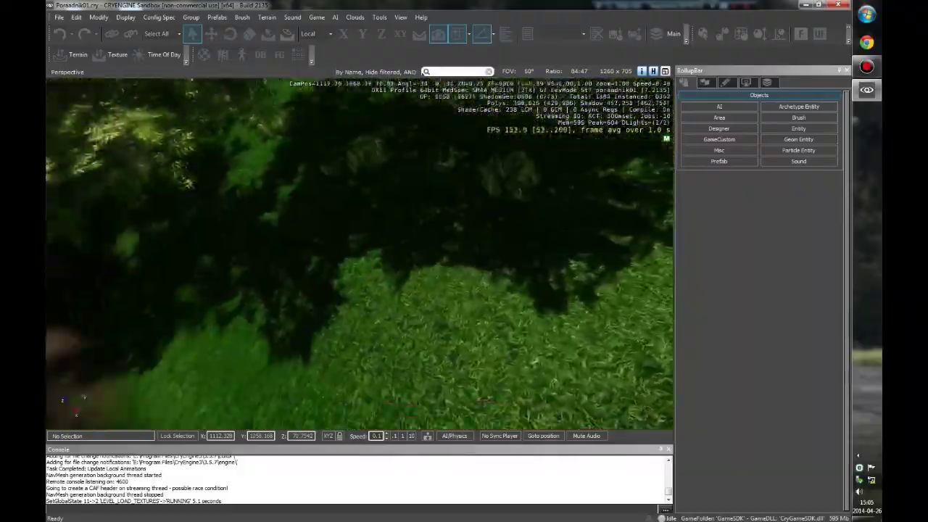
pyautogui.press('w')
pyautogui.press('w')
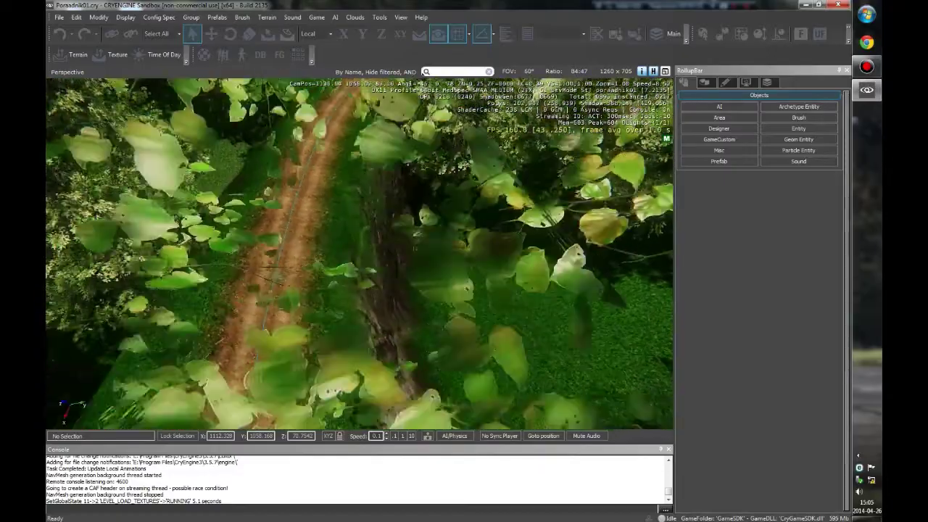
pyautogui.press('w')
pyautogui.press('w')
pyautogui.press('w')
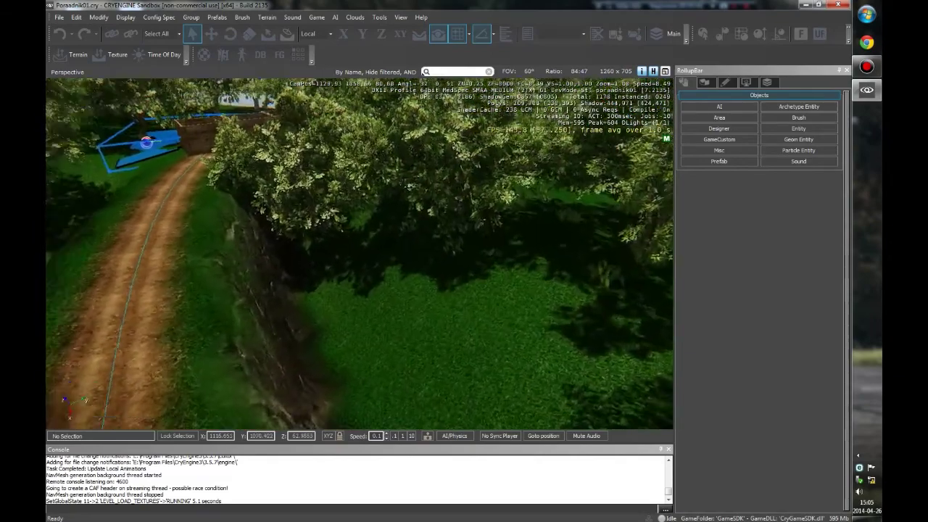
pyautogui.press('w')
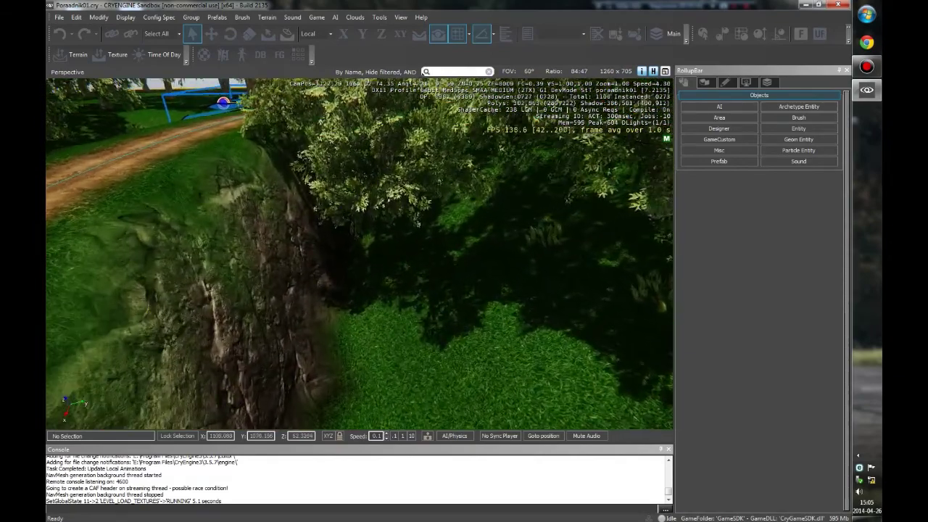
pyautogui.press('w')
pyautogui.press('w')
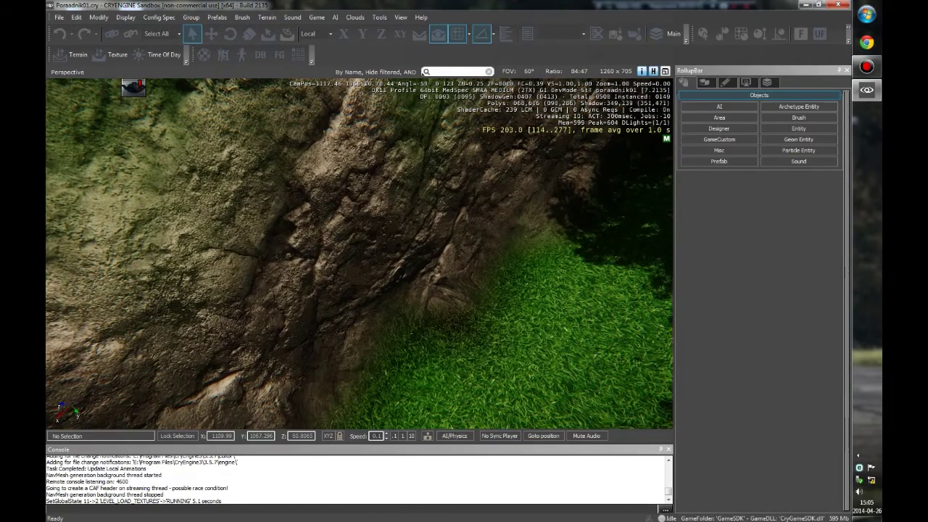
pyautogui.moveTo(359, 254); pyautogui.dragTo(359, 218, button='right')
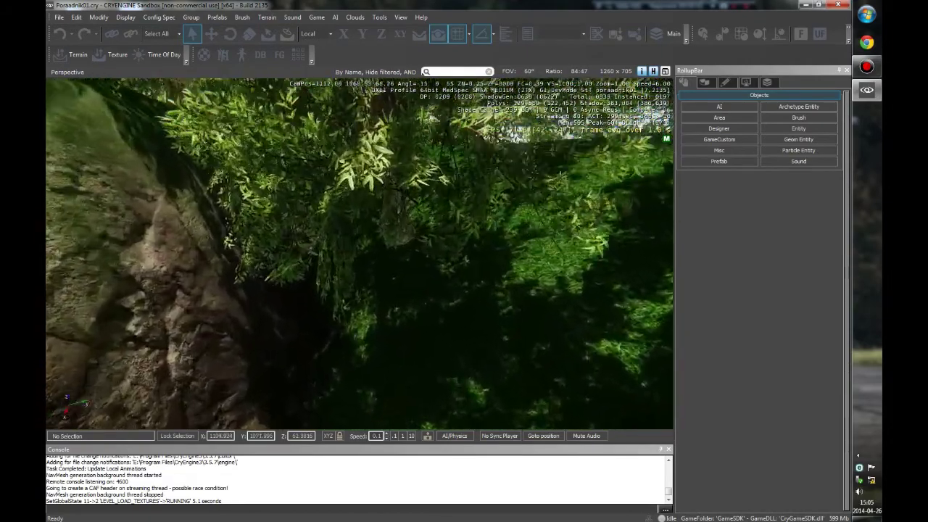
pyautogui.moveTo(359, 254); pyautogui.dragTo(363, 290, button='right')
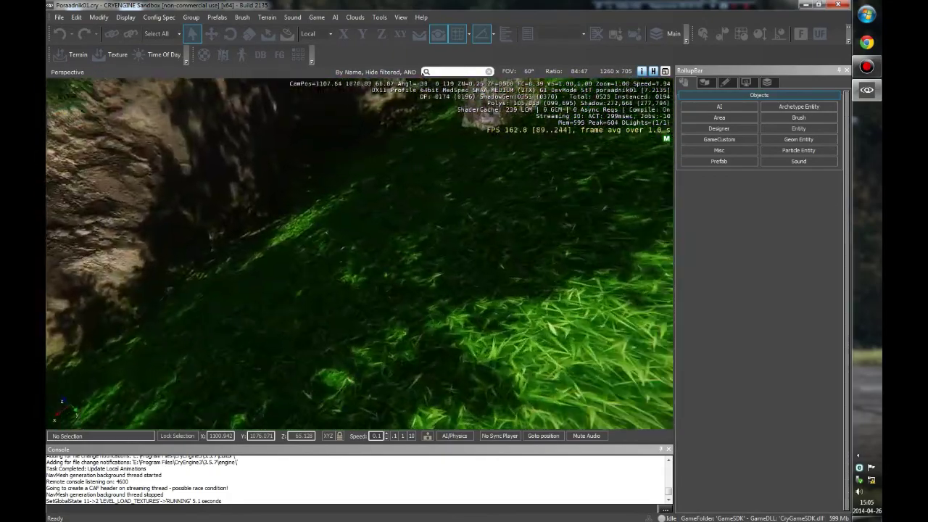
pyautogui.press('w')
pyautogui.moveTo(359, 254); pyautogui.dragTo(333, 188, button='right')
pyautogui.press('w')
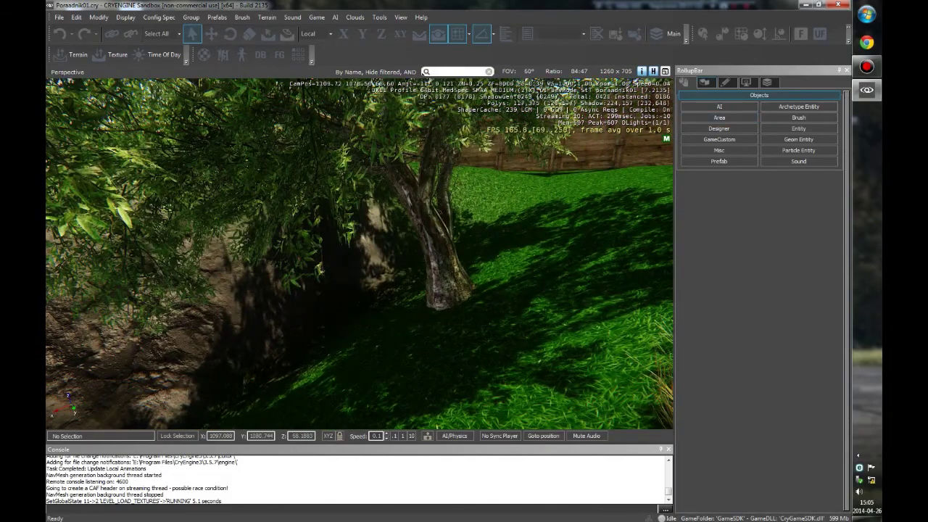
# Step: Switch to vegetation editing and move the tree at the foot of the cliff to about X 1095, Y 1081
pyautogui.click(704, 82)
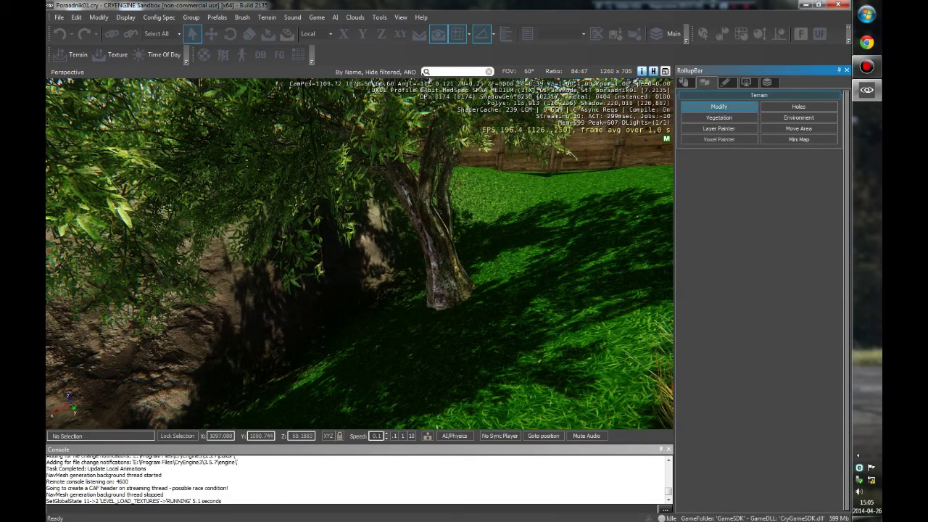
pyautogui.click(720, 106)
pyautogui.moveTo(421, 385)
pyautogui.mouseDown(button='right')
pyautogui.moveTo(420, 396)
pyautogui.moveTo(415, 384)
pyautogui.mouseUp(button='right')
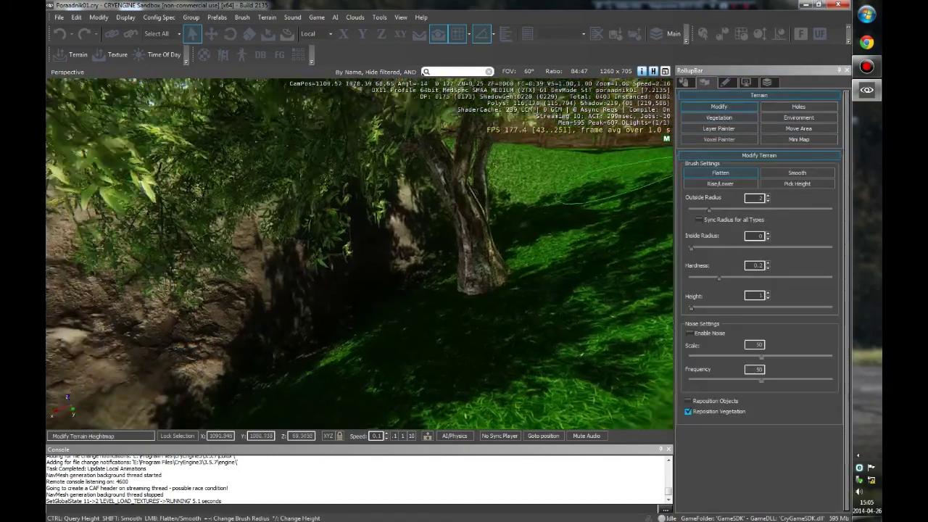
pyautogui.click(719, 118)
pyautogui.moveTo(362, 290); pyautogui.dragTo(363, 327, button='right')
pyautogui.click(754, 234)
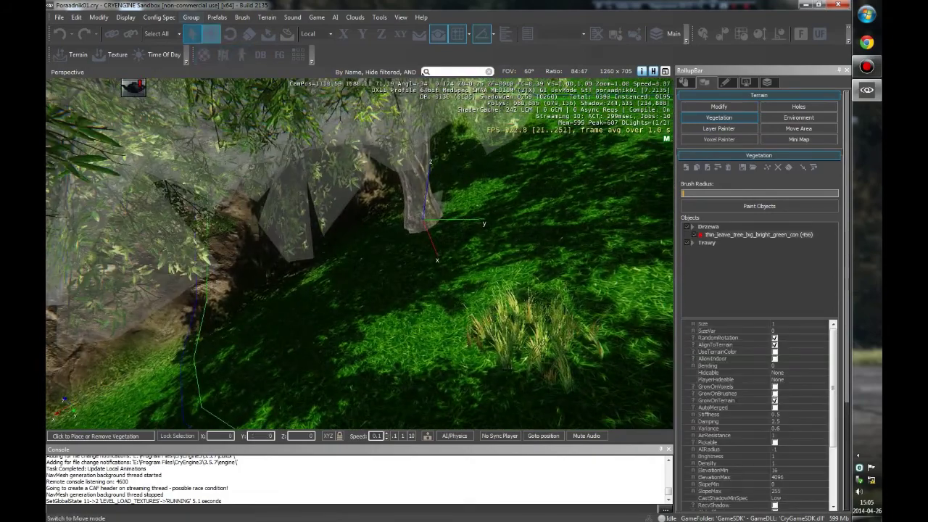
pyautogui.click(212, 34)
pyautogui.moveTo(425, 227); pyautogui.dragTo(534, 150)
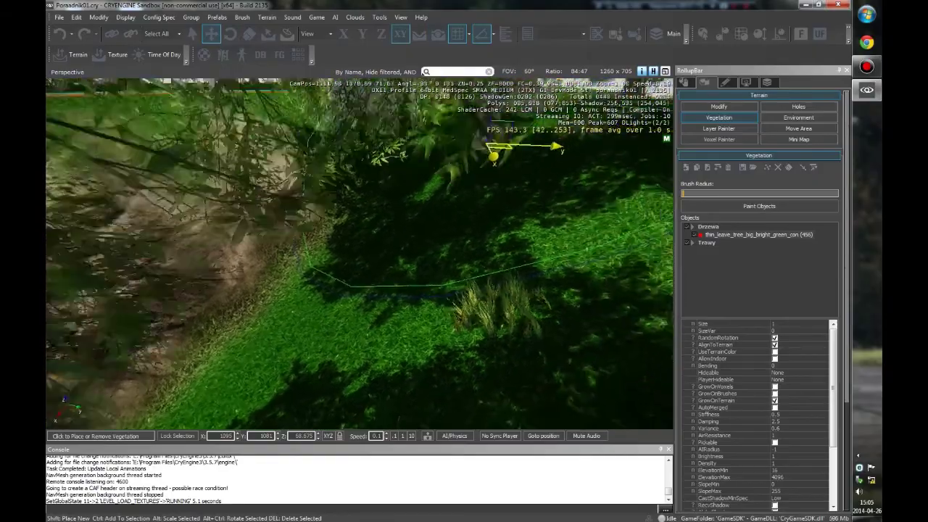
# Step: Delete the tall grass clump in the tree shade across from the cliff
pyautogui.moveTo(535, 150); pyautogui.dragTo(464, 232, button='right')
pyautogui.click(555, 304)
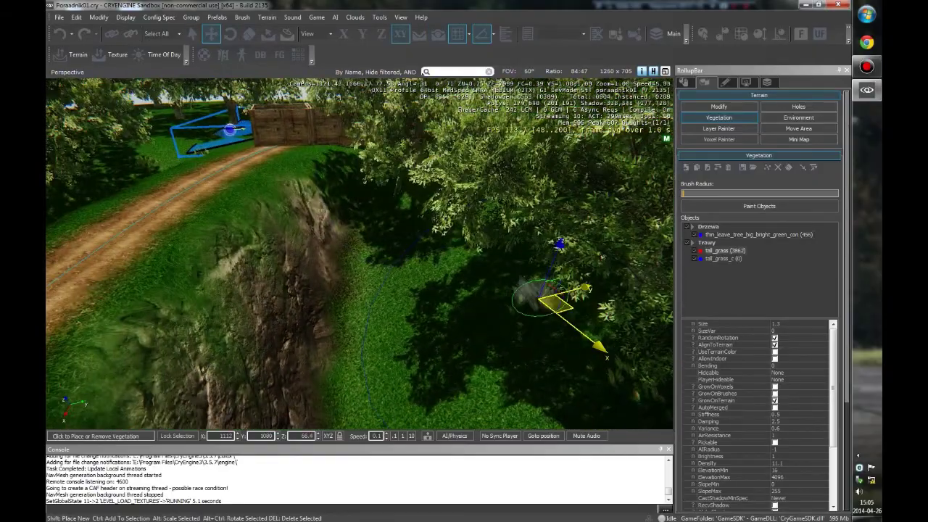
pyautogui.press('Delete')
pyautogui.press('Return')
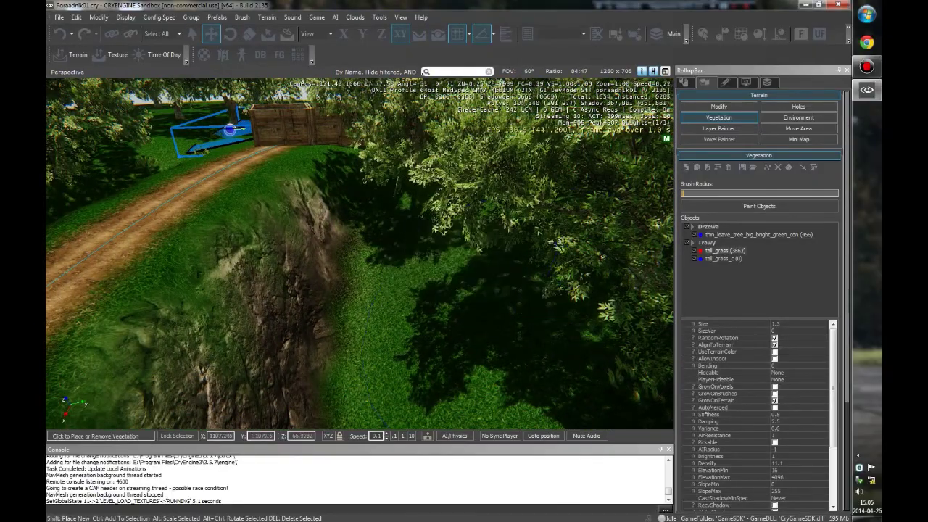
# Step: Move the tree standing in the clearing back toward the other trees, to about X 1093, Y 1035.5
pyautogui.moveTo(464, 232); pyautogui.dragTo(428, 250, button='right')
pyautogui.click(425, 331)
pyautogui.moveTo(425, 331); pyautogui.dragTo(453, 330, button='right')
pyautogui.moveTo(389, 342); pyautogui.dragTo(242, 210)
pyautogui.moveTo(242, 211); pyautogui.dragTo(238, 188, button='right')
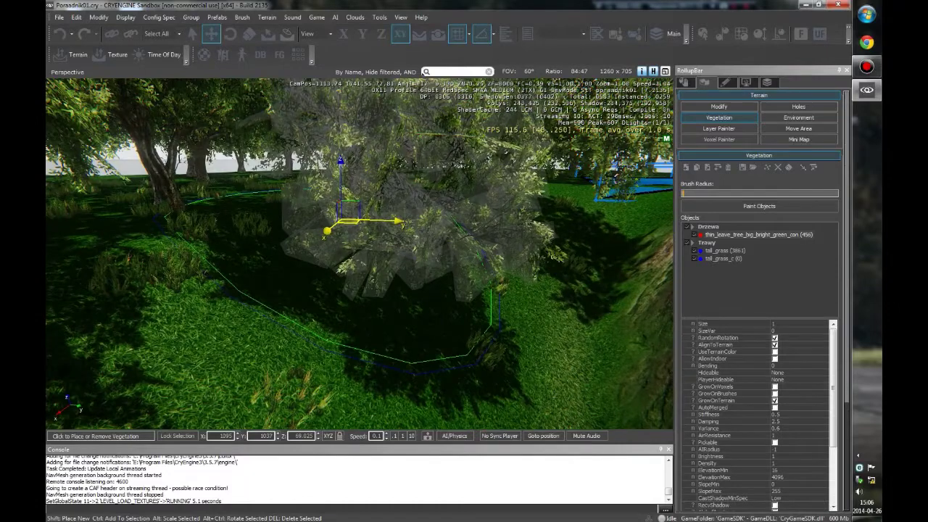
pyautogui.moveTo(341, 221); pyautogui.dragTo(331, 202)
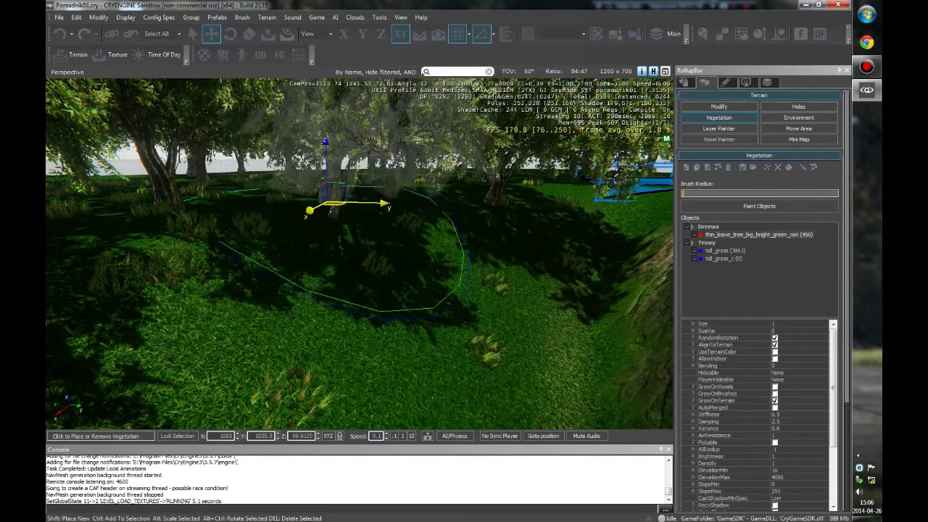
# Step: Delete the stray tall grass clumps from the open clearing in front of the moved tree
pyautogui.click(491, 362)
pyautogui.press('Delete')
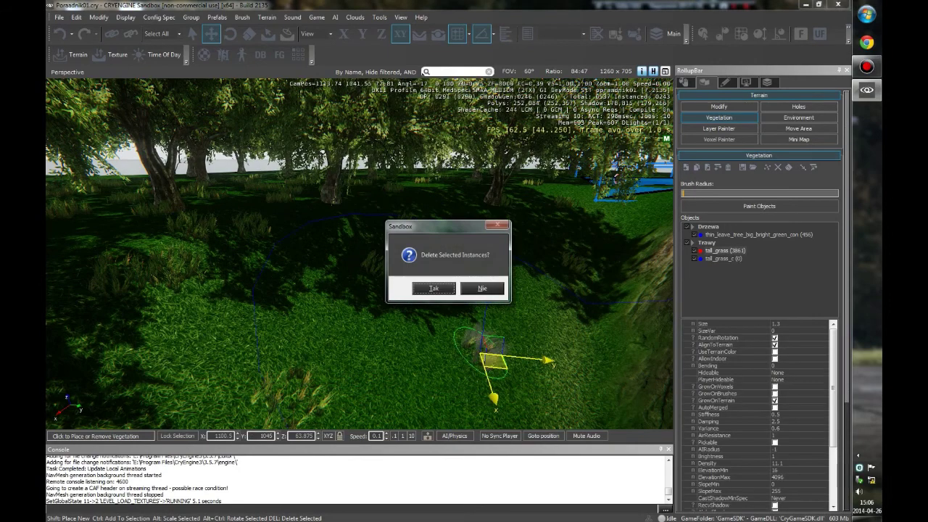
pyautogui.click(431, 288)
pyautogui.click(507, 290)
pyautogui.press('Delete')
pyautogui.click(431, 282)
pyautogui.click(537, 239)
pyautogui.click(493, 218)
pyautogui.press('Delete')
pyautogui.click(431, 286)
pyautogui.click(485, 243)
# Step: Move the remaining tall grass out of the clearing toward the trees, with movement locked to follow the terrain
pyautogui.moveTo(391, 239); pyautogui.dragTo(391, 268, button='right')
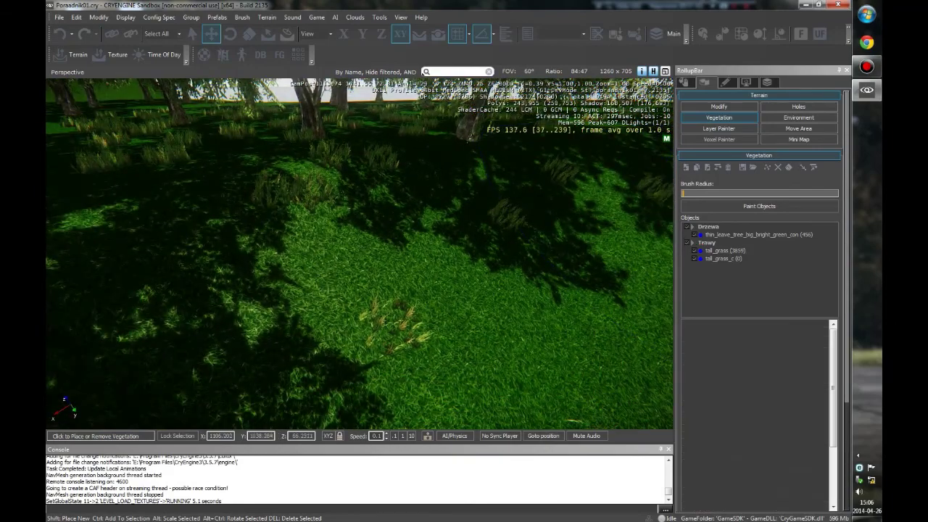
pyautogui.click(388, 284)
pyautogui.moveTo(392, 284); pyautogui.dragTo(367, 234)
pyautogui.moveTo(392, 268); pyautogui.dragTo(348, 262, button='right')
pyautogui.press('5')
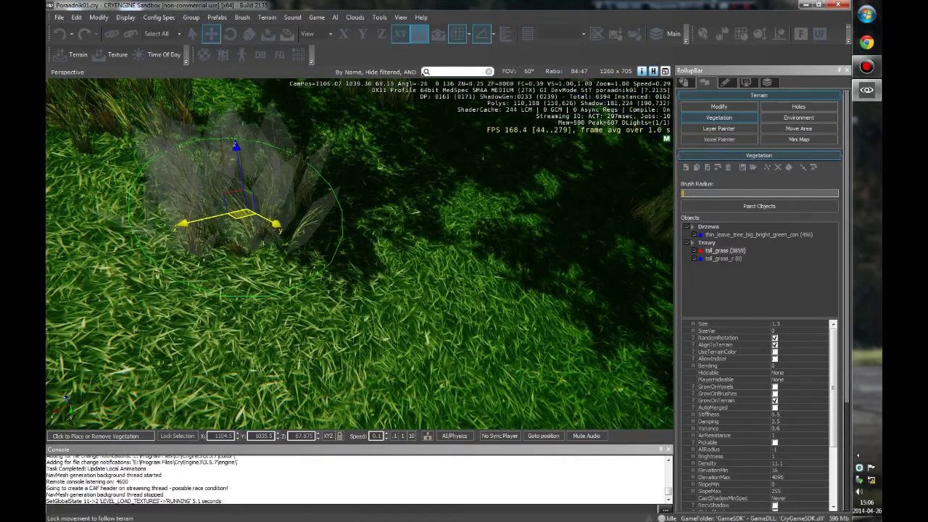
pyautogui.moveTo(232, 210); pyautogui.dragTo(363, 200)
pyautogui.moveTo(362, 199); pyautogui.dragTo(341, 225, button='right')
pyautogui.moveTo(363, 254); pyautogui.dragTo(414, 247, button='right')
# Step: Delete two more tall grass clumps from the shaded edge of the passage beside the cliff
pyautogui.click(408, 174)
pyautogui.press('Escape')
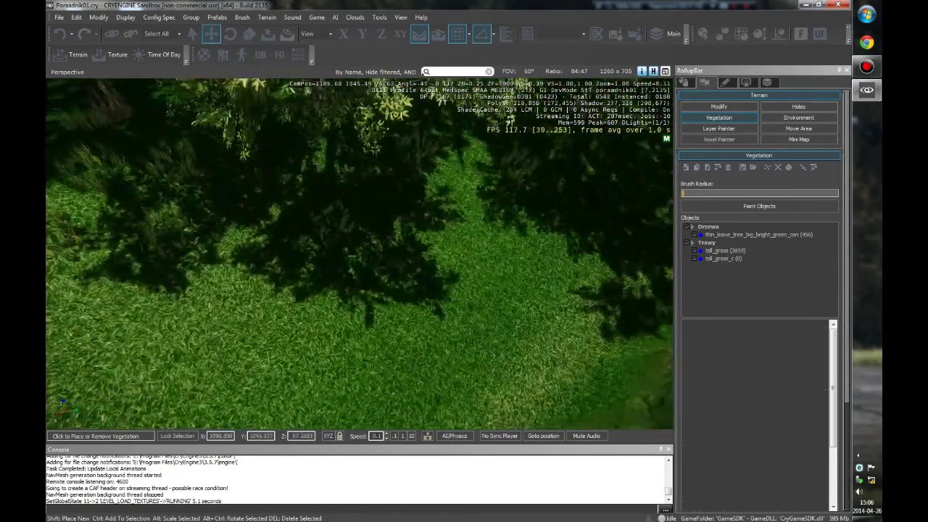
pyautogui.click(301, 244)
pyautogui.press('Delete')
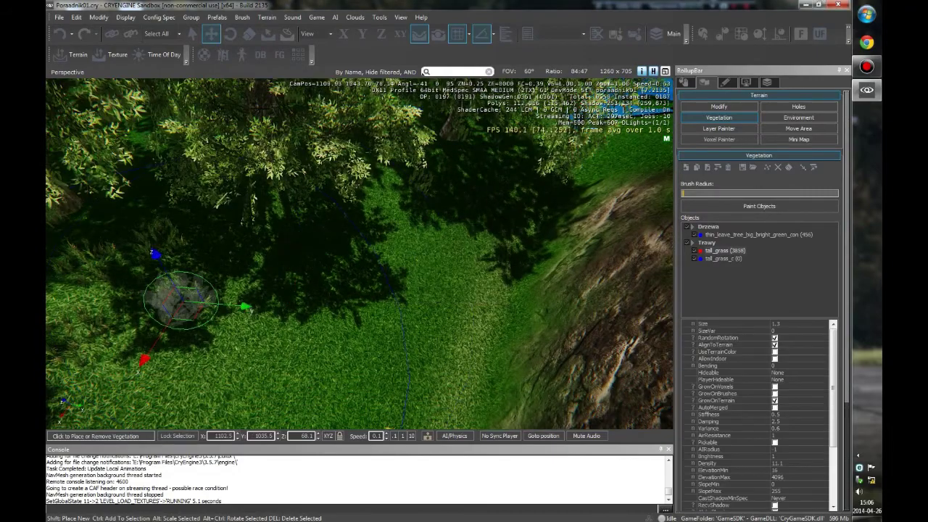
pyautogui.press('Delete')
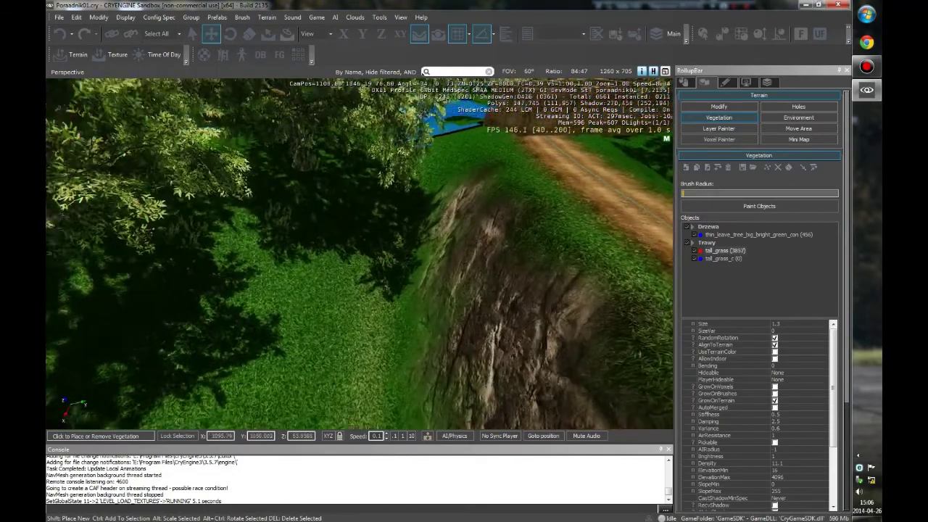
pyautogui.moveTo(450, 149); pyautogui.dragTo(484, 129, button='right')
pyautogui.press('Escape')
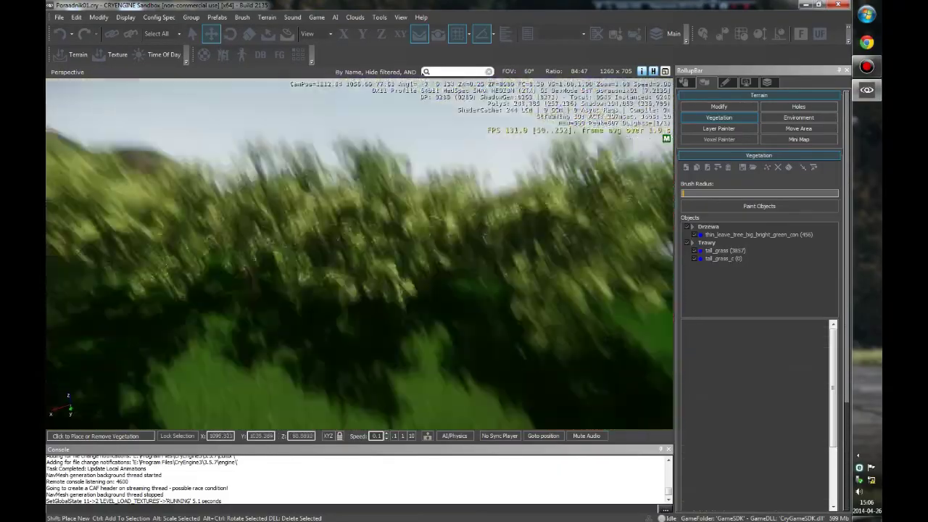
# Step: Move two tall grass clumps out of the passage toward the trees, to about X 1103.5, Y 1020.5 and X 1112.5, Y 1013
pyautogui.press('w')
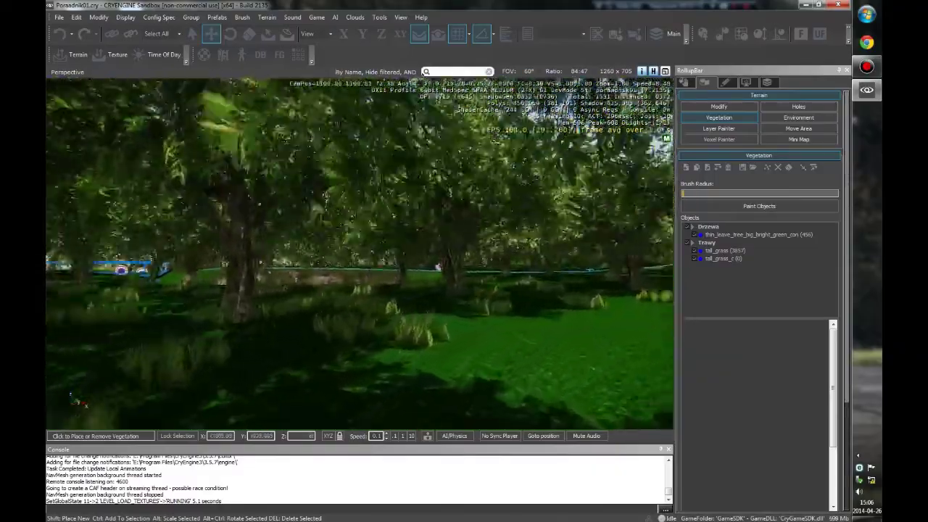
pyautogui.press('w')
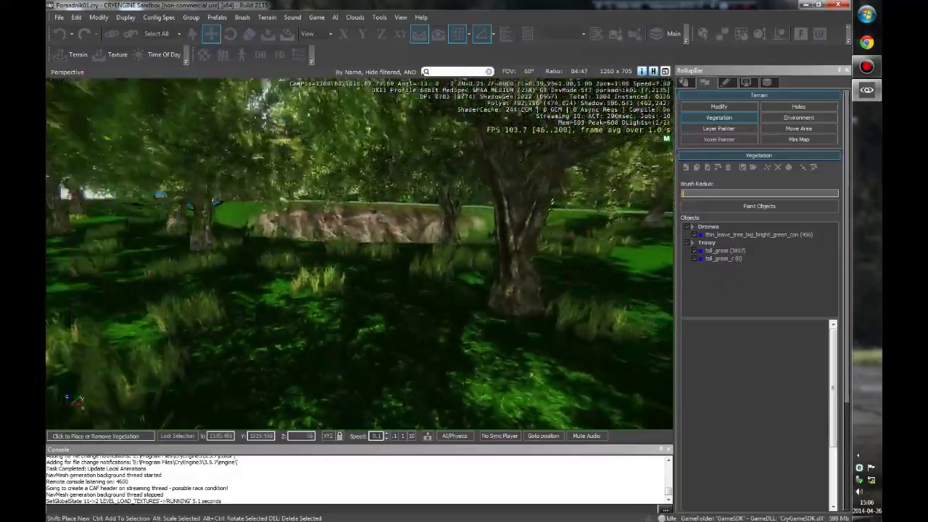
pyautogui.press('w')
pyautogui.click(726, 250)
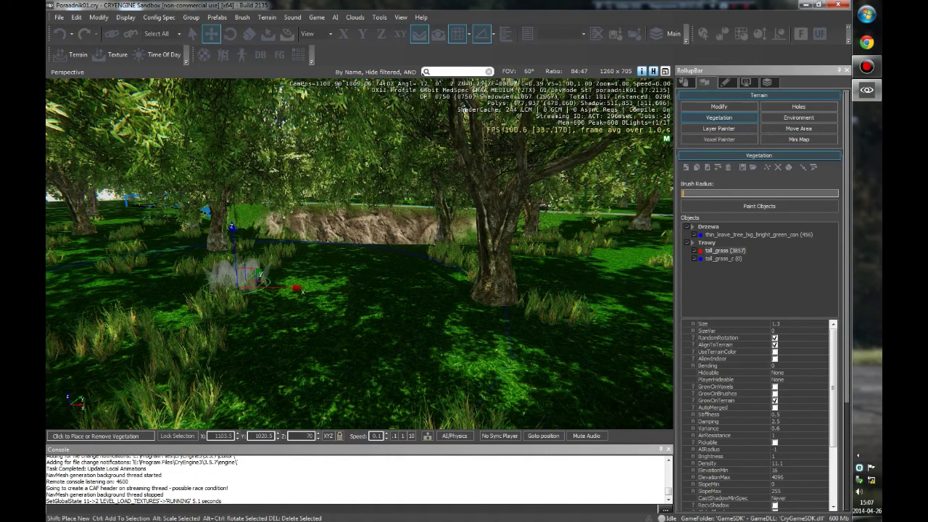
pyautogui.press('w')
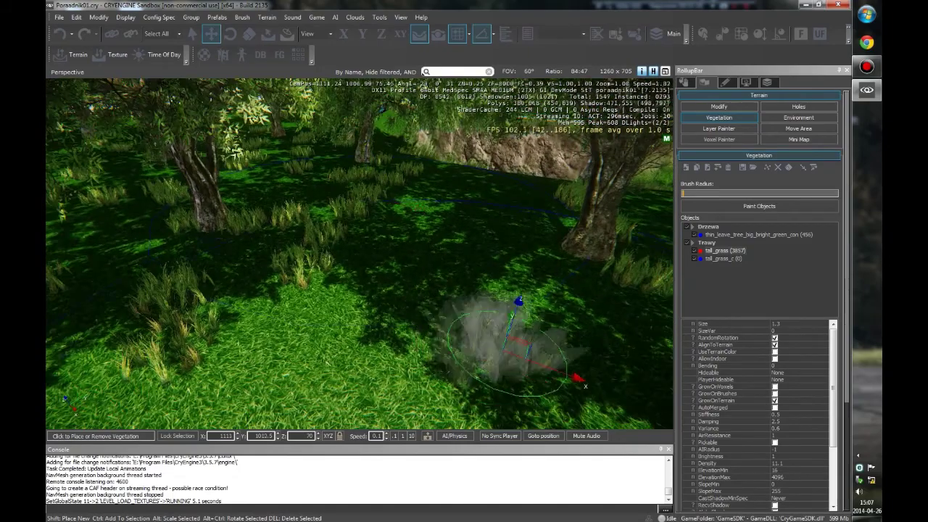
pyautogui.press('w')
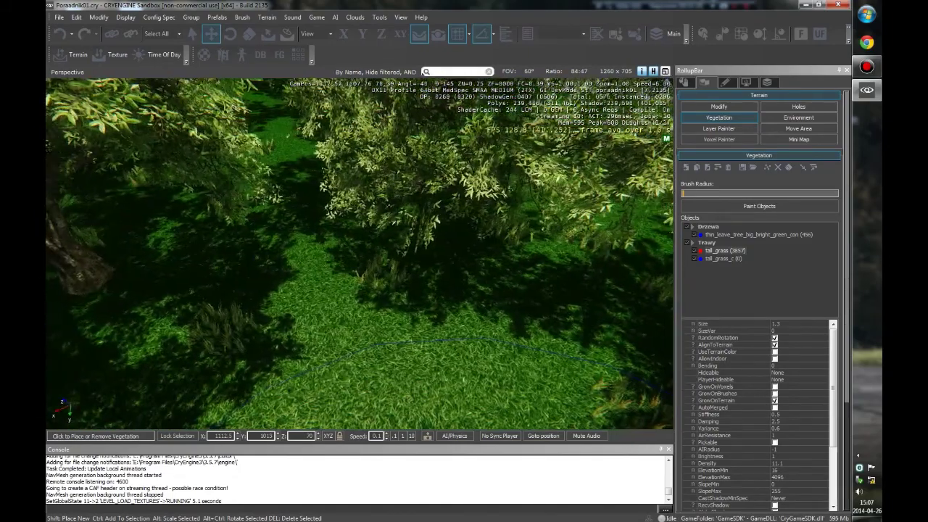
# Step: Shift tall grass farther along the passage off the sunlit path, to about X 1114, Y 1000, X 1098.5, Y 981 and X 1106.5, Y 975
pyautogui.press('w')
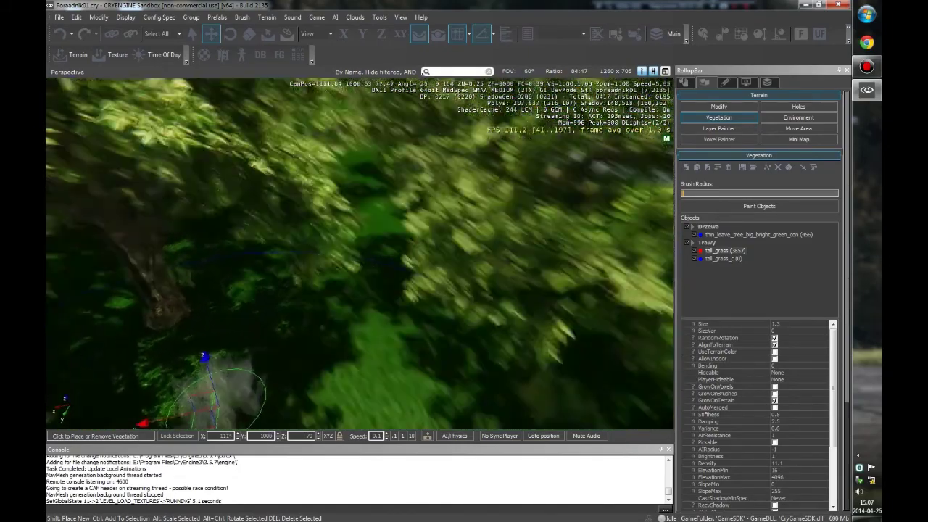
pyautogui.press('w')
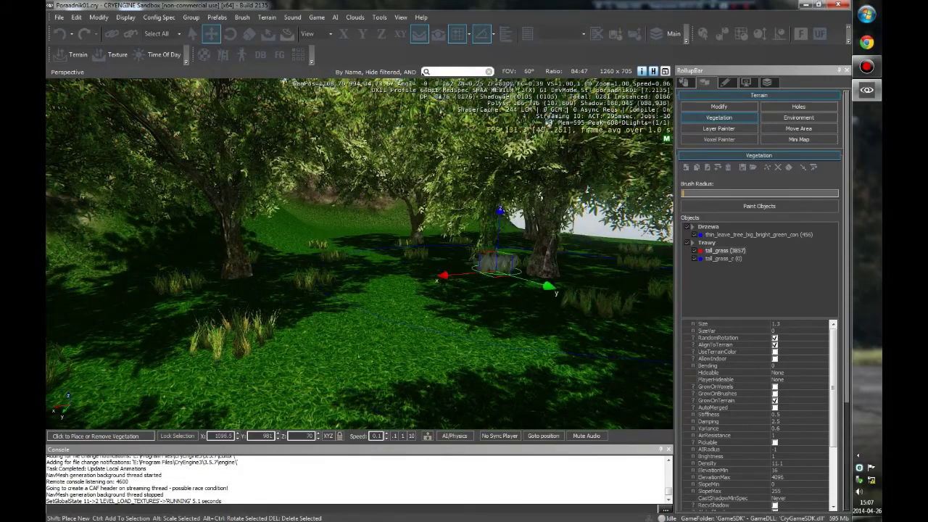
pyautogui.press('Escape')
pyautogui.click(234, 319)
pyautogui.press('s')
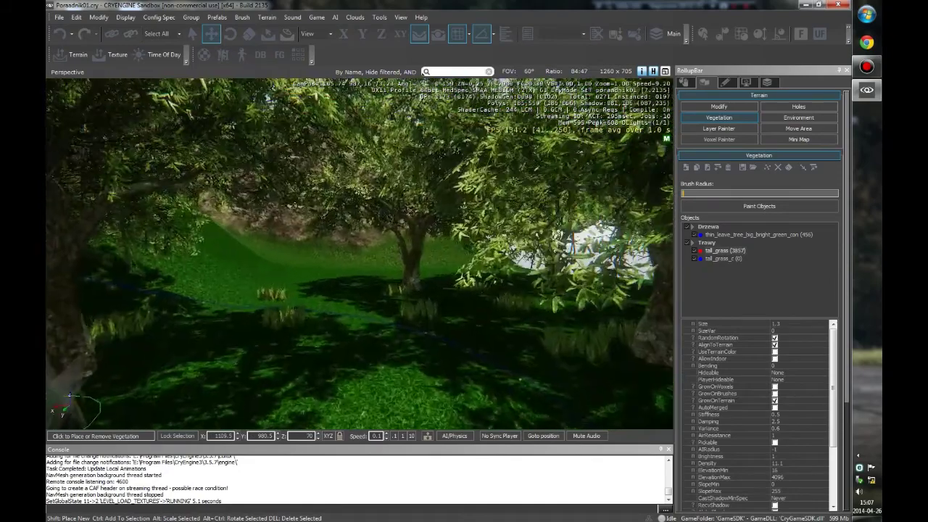
pyautogui.moveTo(493, 283); pyautogui.dragTo(109, 362)
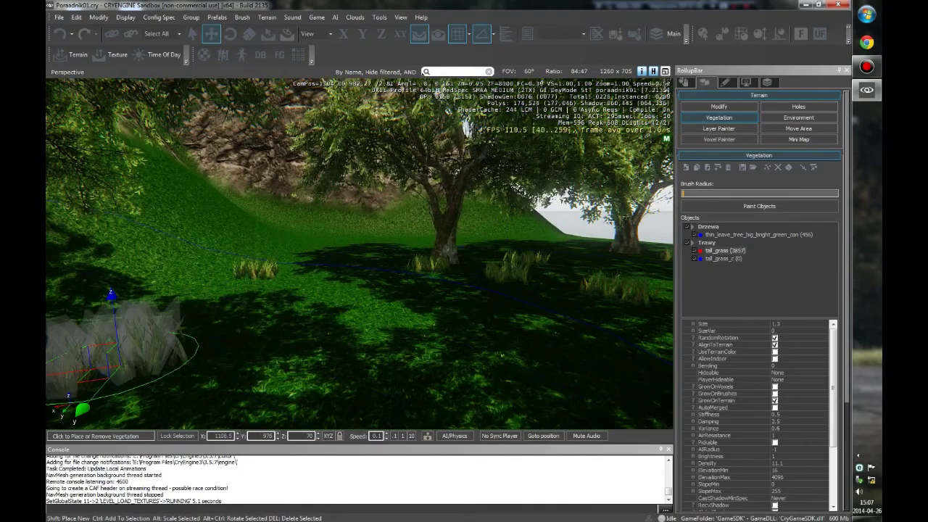
# Step: Move the tall grass clumps at the foot of the slope aside and the nearby tree to about X 1093, Y 967
pyautogui.press('Escape')
pyautogui.click(255, 270)
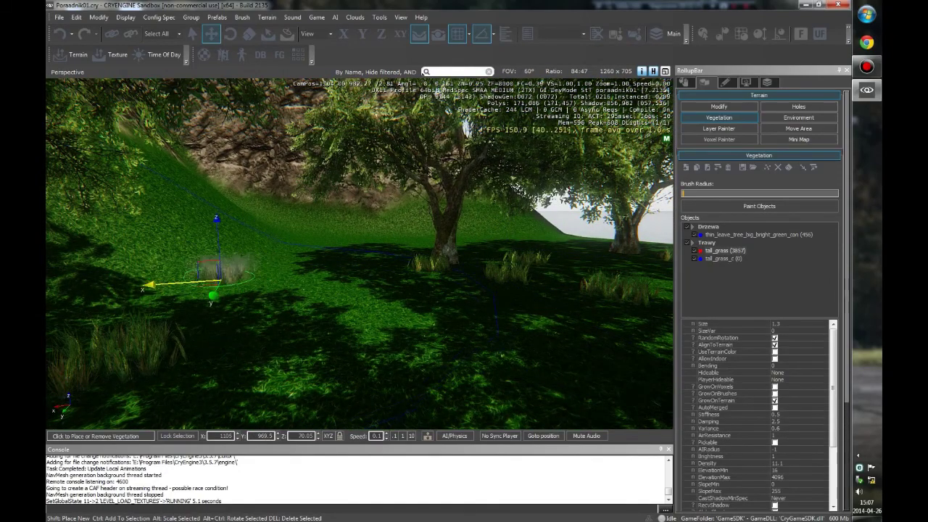
pyautogui.moveTo(185, 279); pyautogui.dragTo(417, 263)
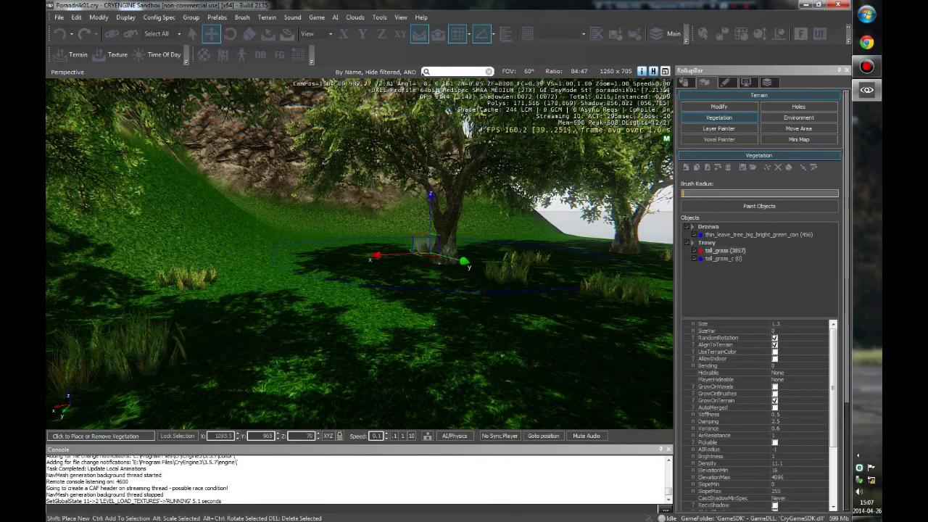
pyautogui.click(451, 218)
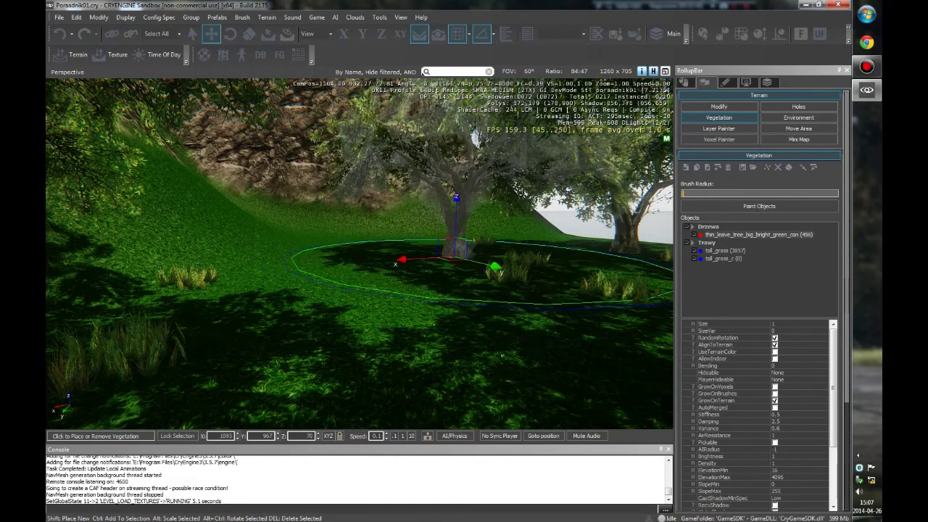
# Step: Move tall grass clumps along the passage beside the tree trunks, to about X 1112, Y 991, X 1113, Y 1013 and X 1103.5, Y 1014.5
pyautogui.press('w')
pyautogui.press('w')
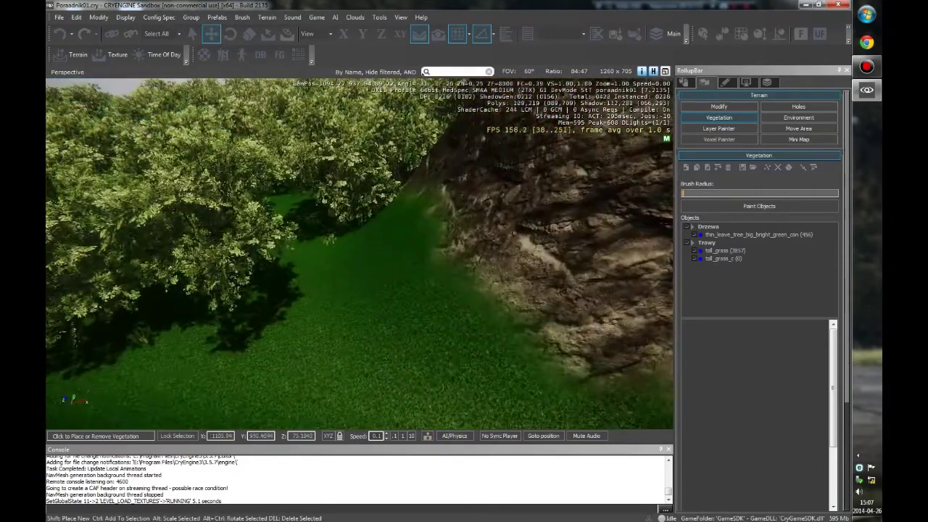
pyautogui.moveTo(362, 254); pyautogui.dragTo(319, 268, button='right')
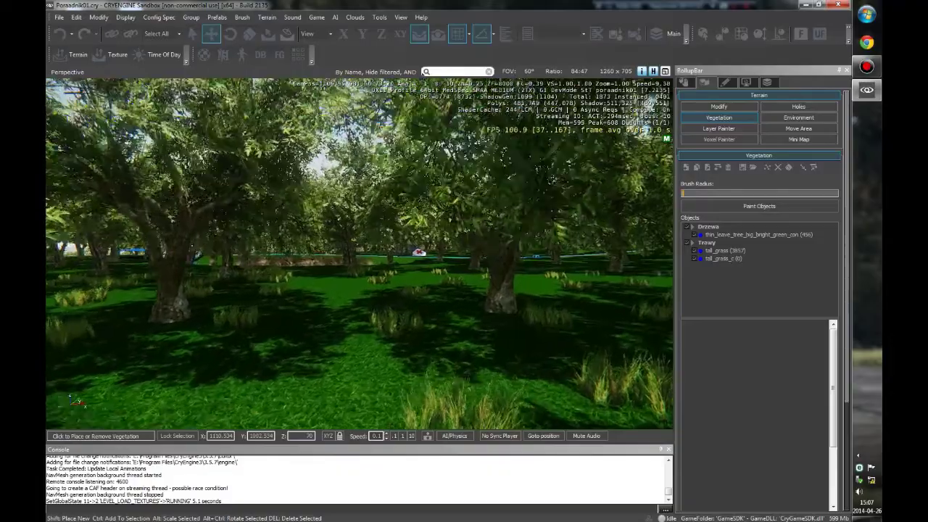
pyautogui.click(464, 337)
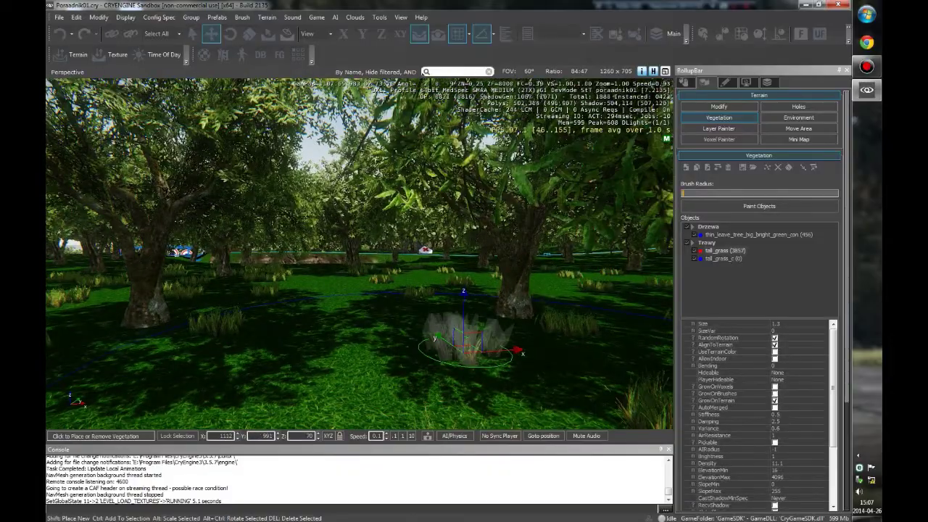
pyautogui.moveTo(190, 338); pyautogui.dragTo(140, 338)
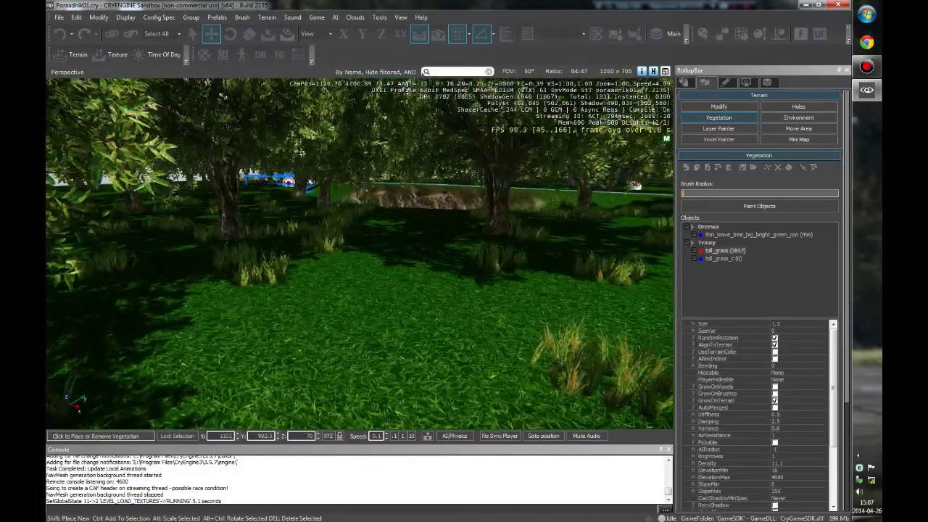
pyautogui.click(513, 255)
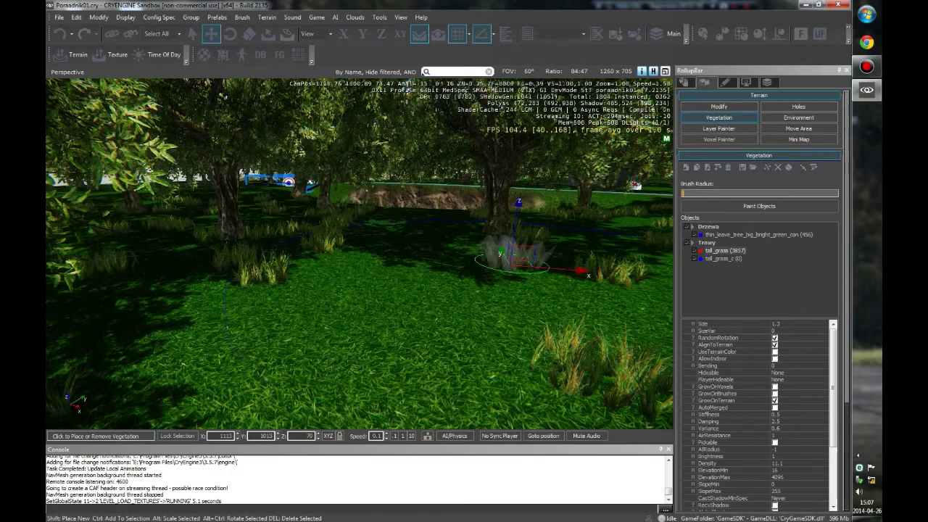
pyautogui.click(327, 243)
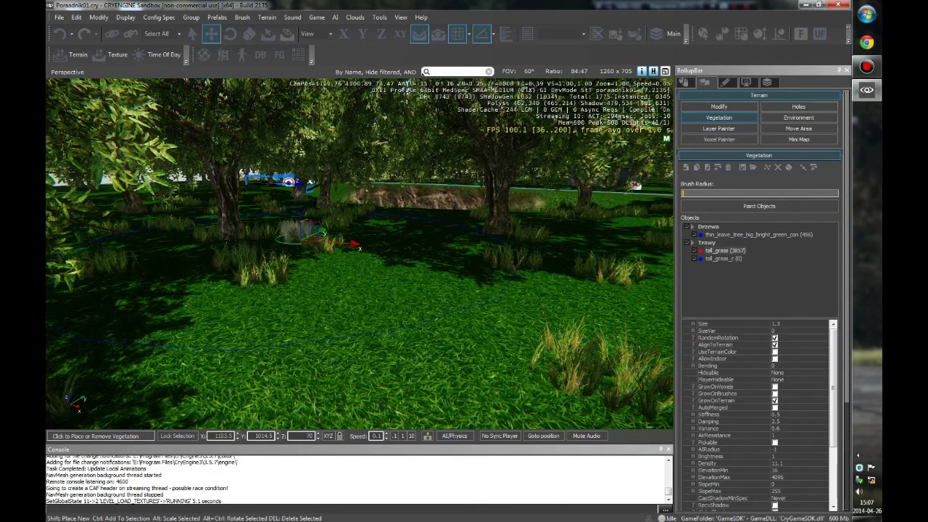
# Step: Delete two tall grass clumps beside the passage and move another toward the trees, to about X 1100.5, Y 991
pyautogui.click(152, 291)
pyautogui.press('Delete')
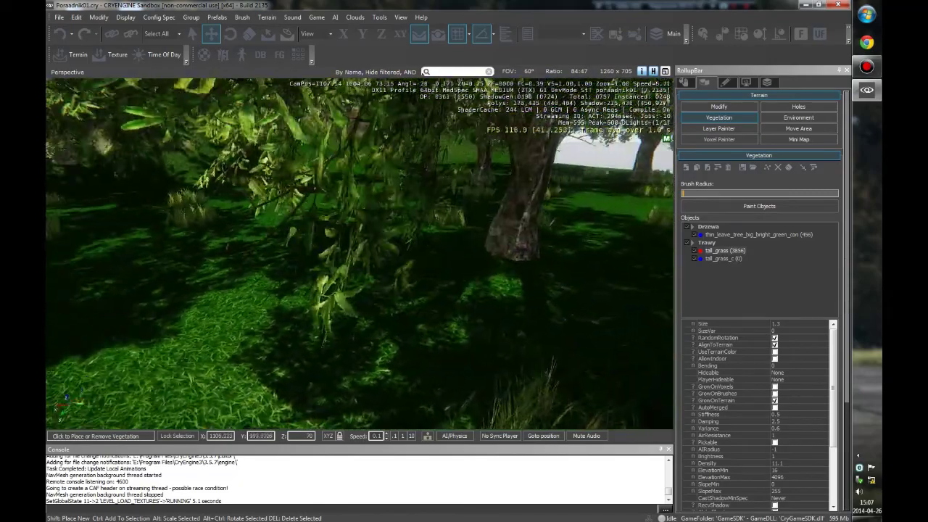
pyautogui.click(508, 340)
pyautogui.press('Delete')
pyautogui.click(425, 286)
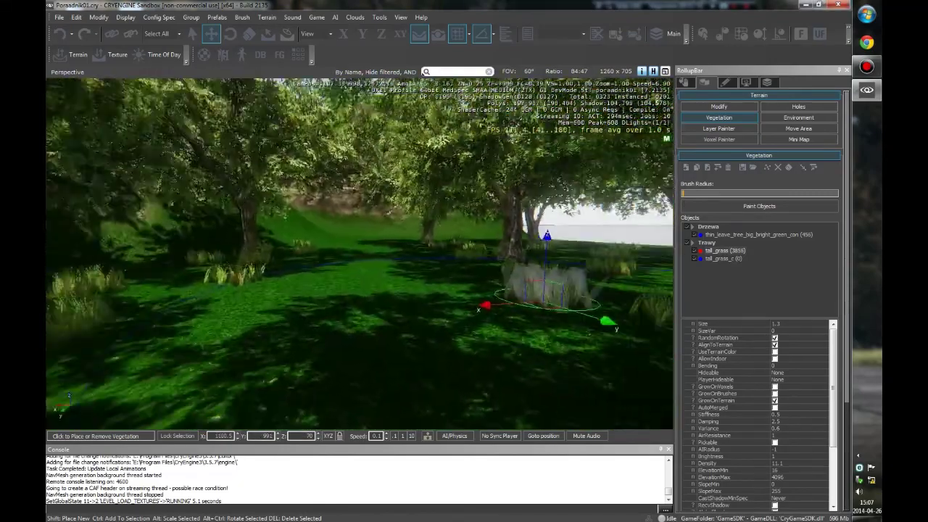
pyautogui.press('Escape')
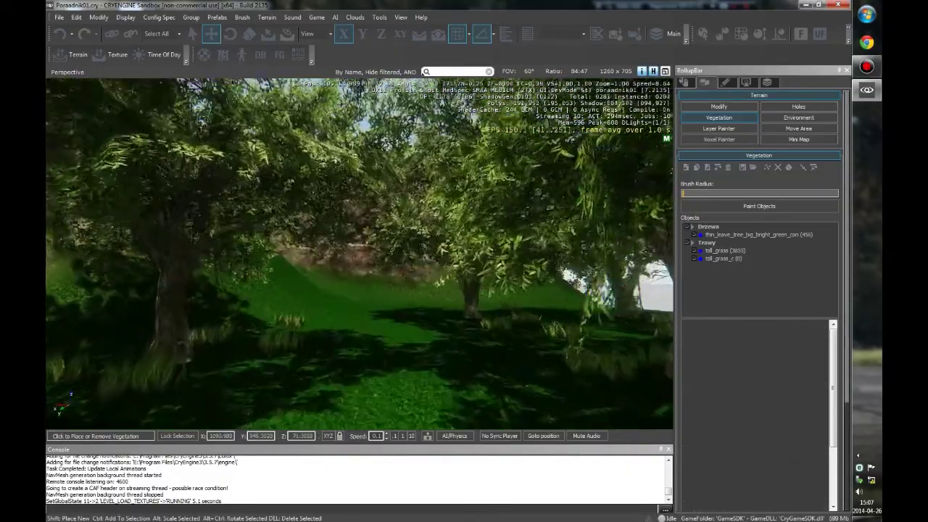
# Step: Inspect the cleared passage and the grassy slope at the foot of the cliff
pyautogui.press('w')
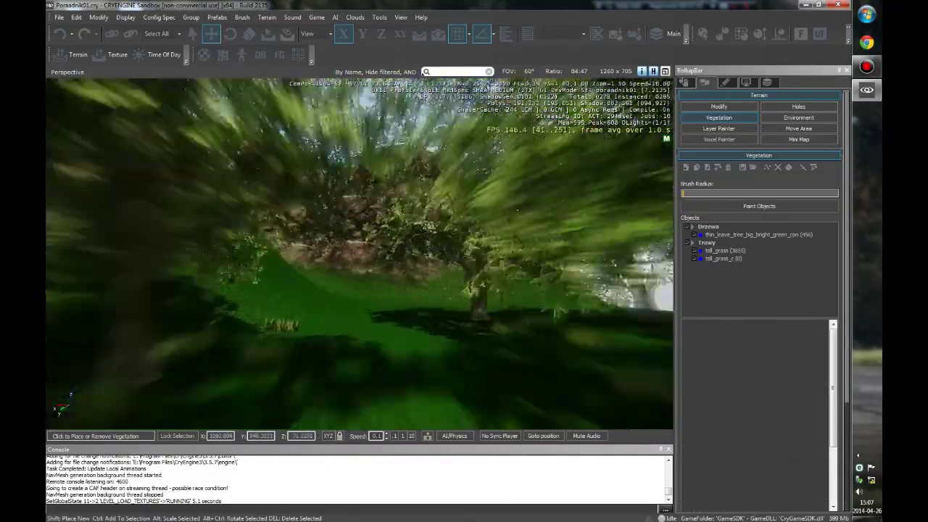
pyautogui.press('w')
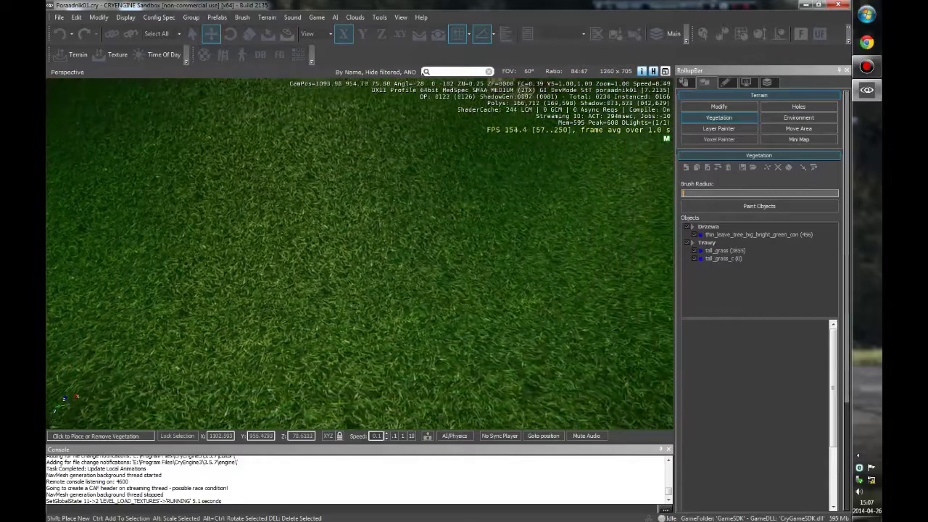
pyautogui.press('s')
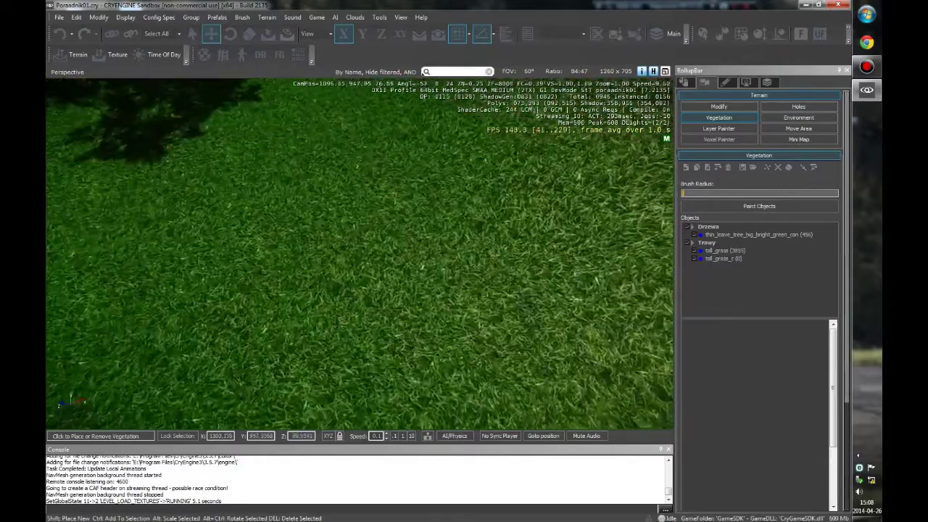
pyautogui.press('w')
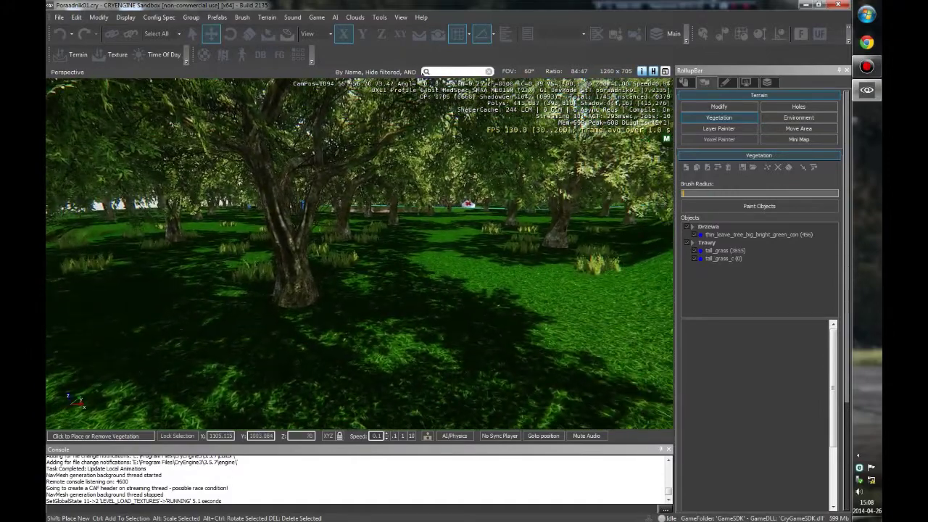
pyautogui.press('w')
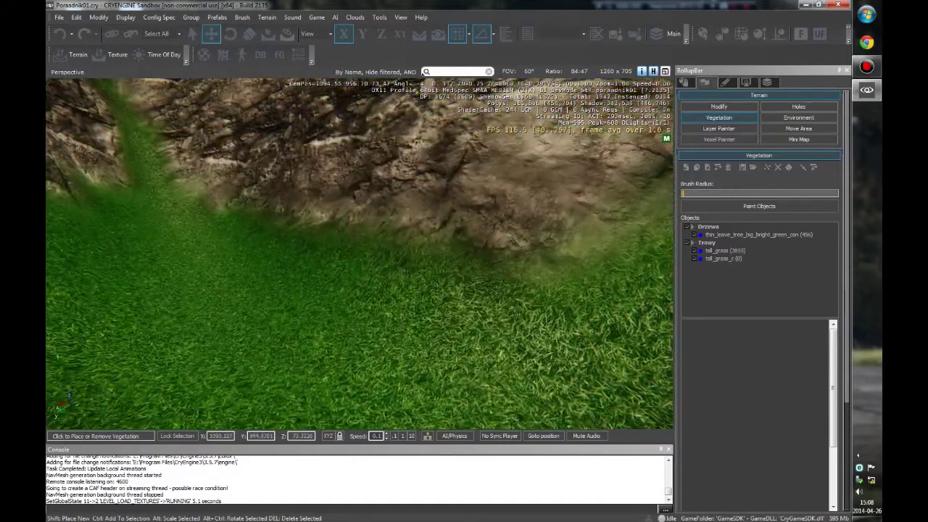
pyautogui.press('w')
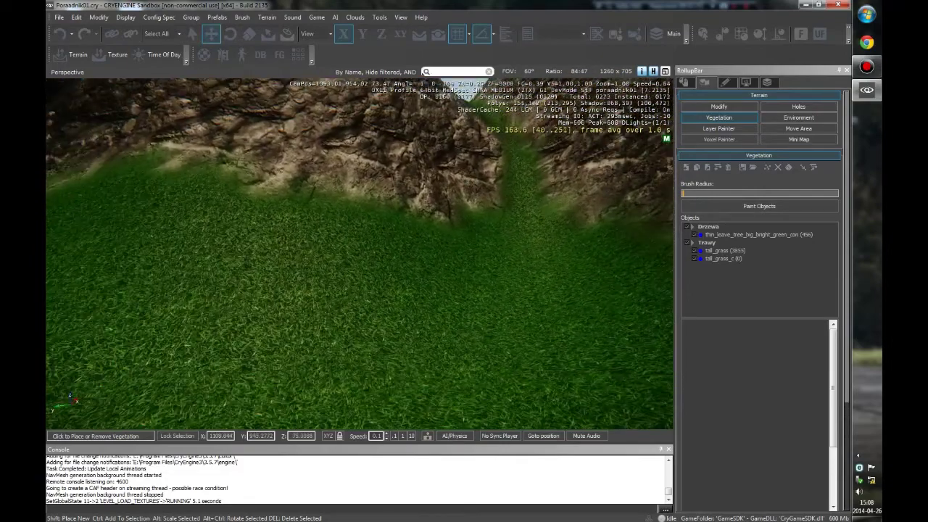
pyautogui.press('w')
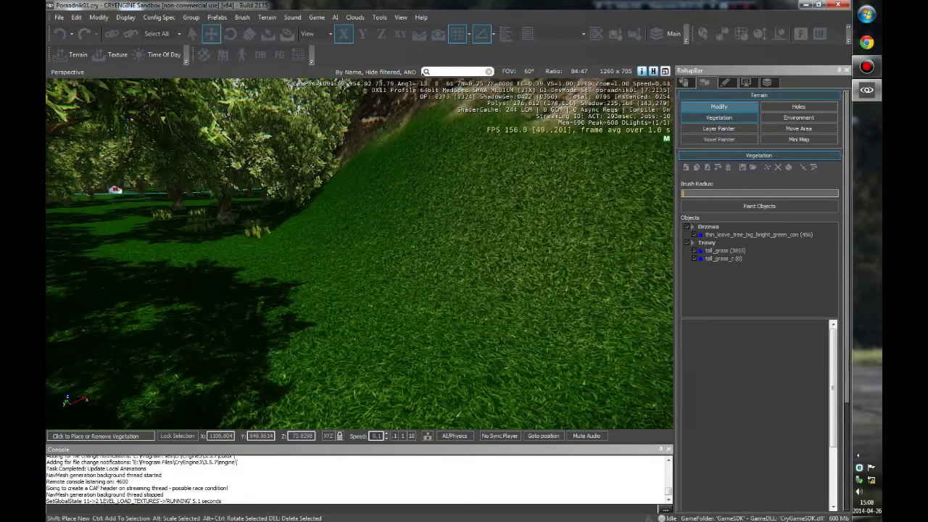
# Step: Activate terrain modification with the Flatten brush, setting its outside radius to about 1.66 and hardness to 0.09 for the passage
pyautogui.click(718, 106)
pyautogui.press('w')
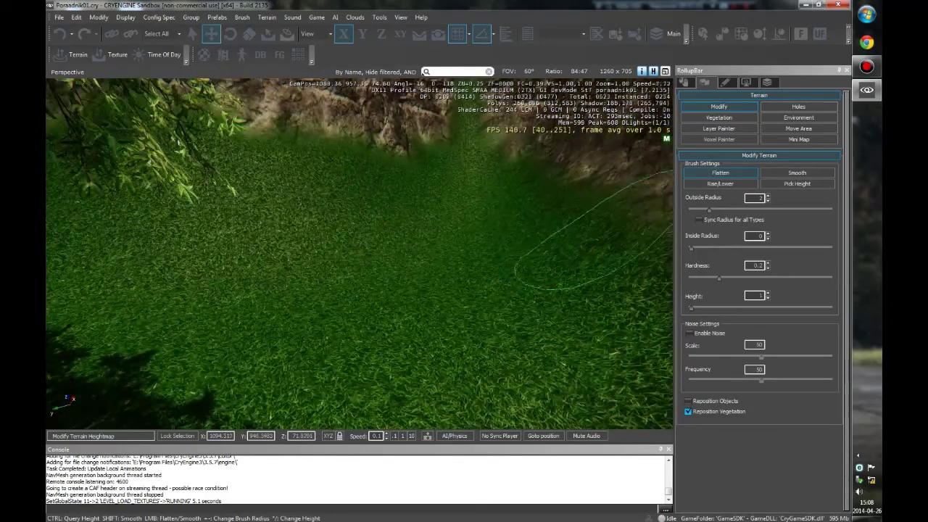
pyautogui.press('w')
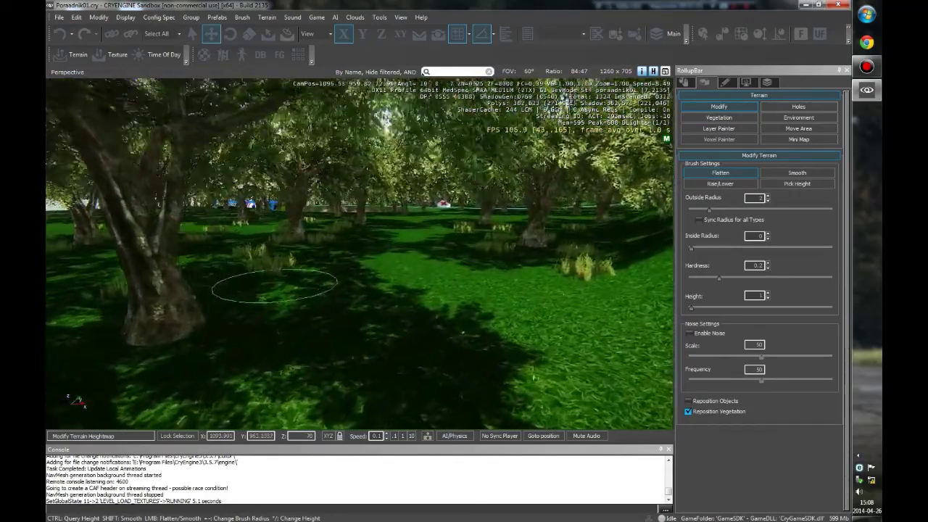
pyautogui.press('w')
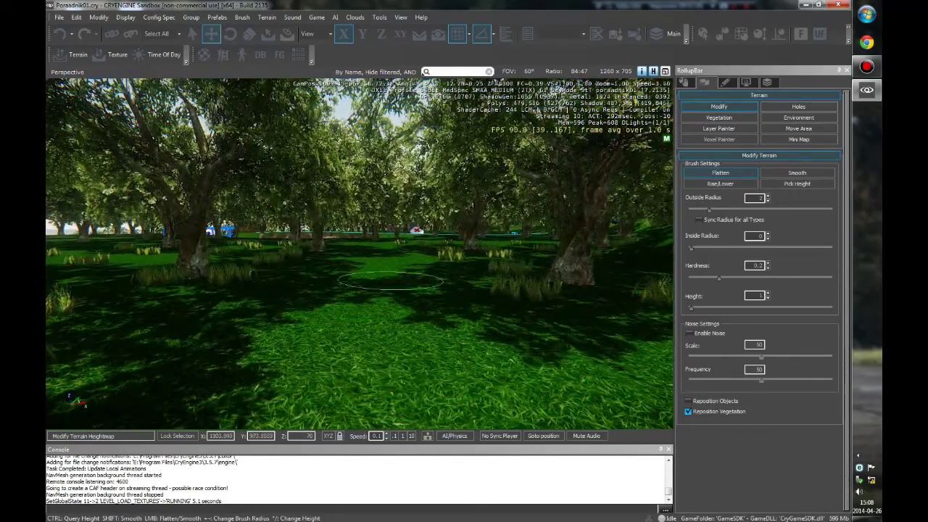
pyautogui.press('+')
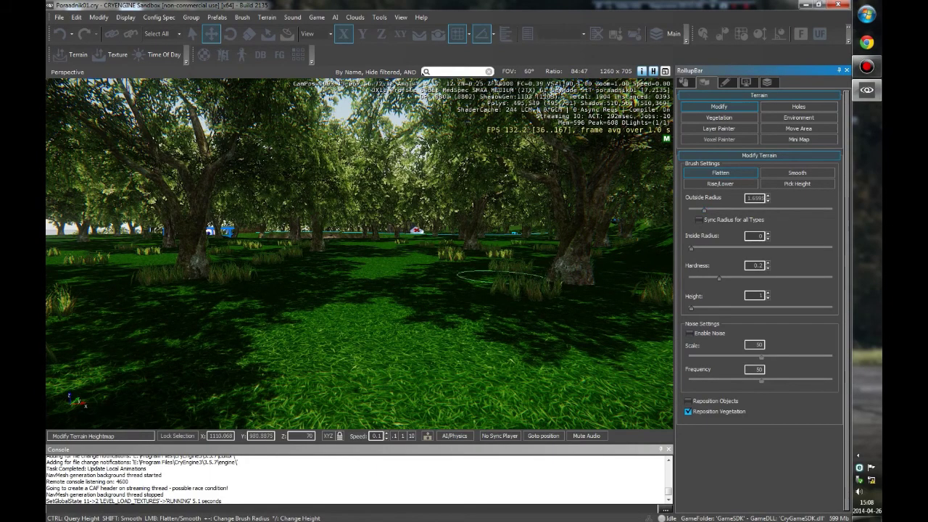
pyautogui.moveTo(378, 299)
pyautogui.mouseDown(button='right')
pyautogui.moveTo(374, 304)
pyautogui.moveTo(312, 245)
pyautogui.moveTo(308, 224)
pyautogui.moveTo(319, 210)
pyautogui.mouseUp(button='right')
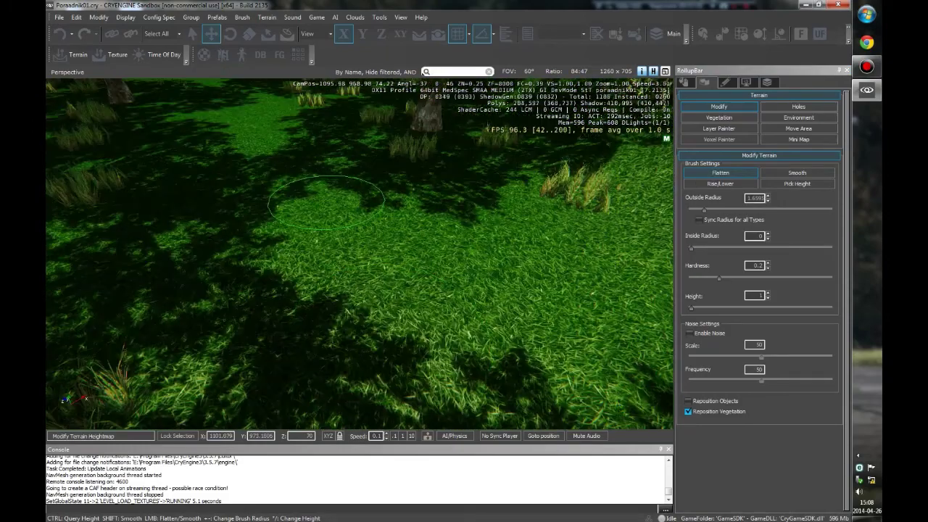
pyautogui.moveTo(327, 199); pyautogui.dragTo(373, 203, button='right')
pyautogui.moveTo(719, 278); pyautogui.dragTo(712, 279)
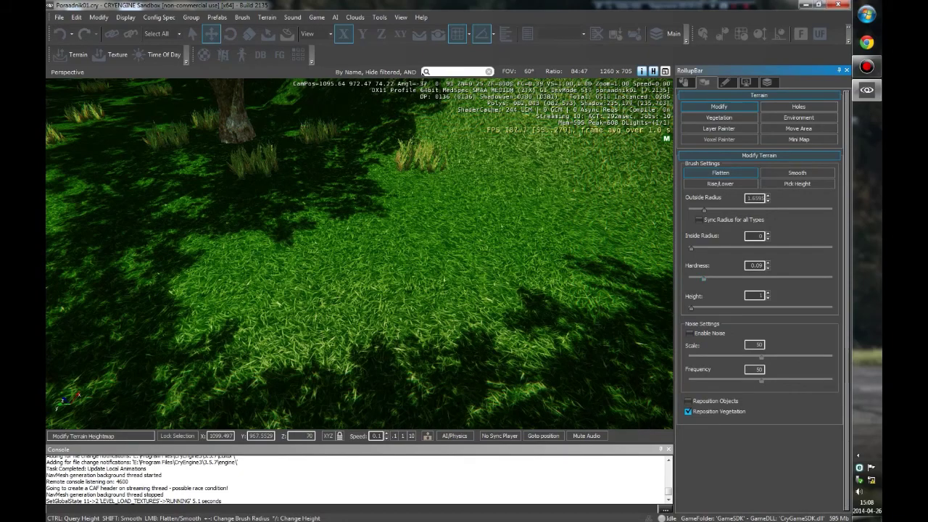
pyautogui.moveTo(580, 290)
pyautogui.mouseDown(button='right')
pyautogui.moveTo(549, 290)
pyautogui.moveTo(589, 285)
pyautogui.moveTo(508, 269)
pyautogui.mouseUp(button='right')
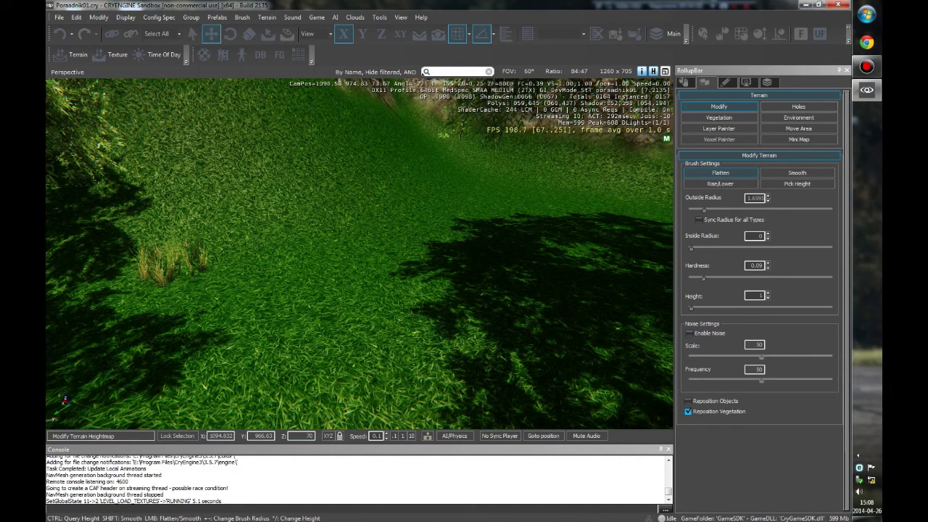
# Step: Activate the Rise/Lower terrain brush with an outside radius of about 1.66, hardness 0.05 and height -1
pyautogui.click(721, 183)
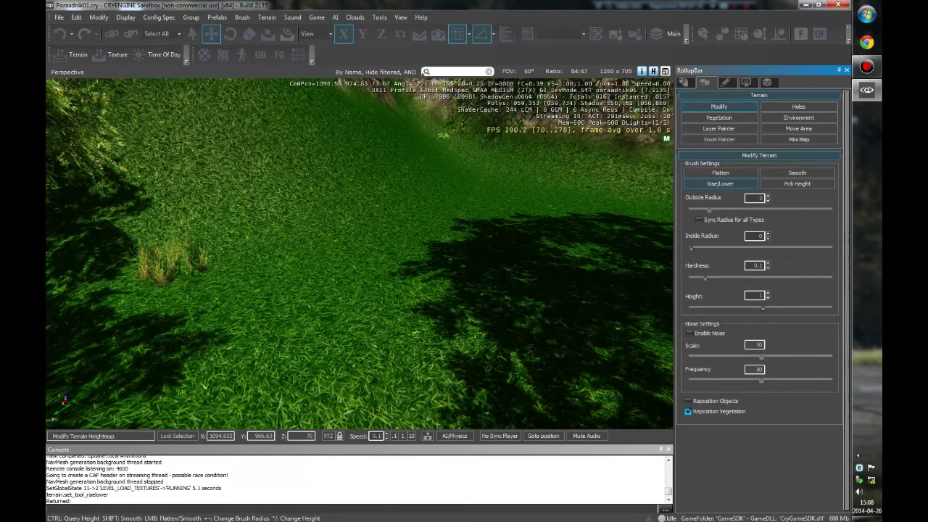
pyautogui.moveTo(406, 218)
pyautogui.mouseDown(button='right')
pyautogui.moveTo(414, 228)
pyautogui.moveTo(392, 246)
pyautogui.mouseUp(button='right')
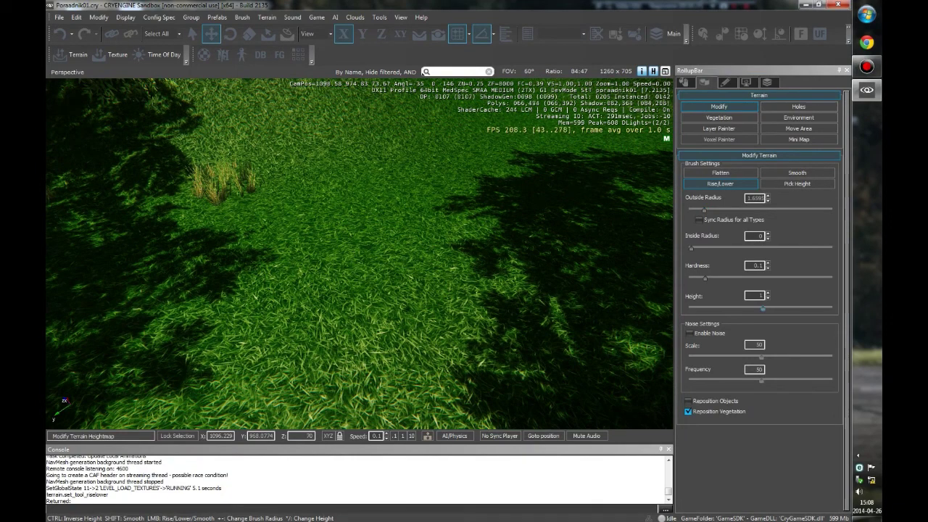
pyautogui.press('KP_Multiply')
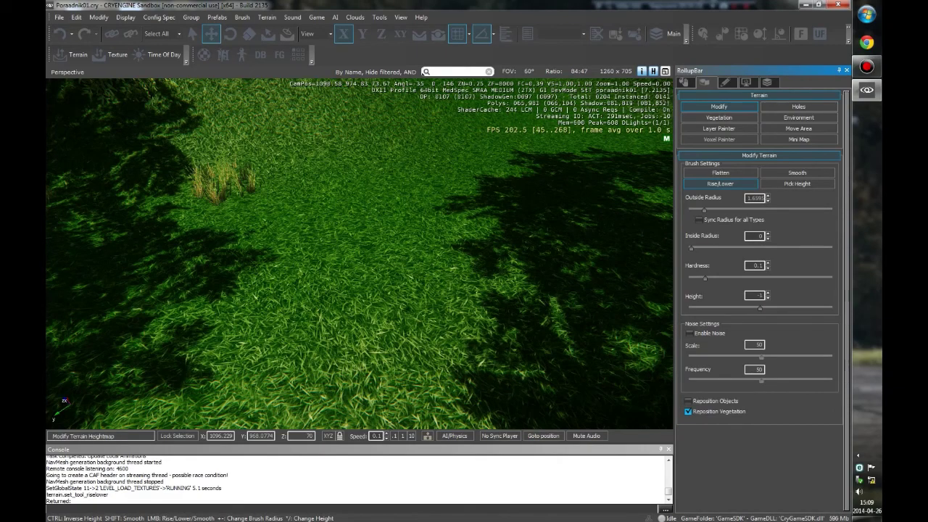
pyautogui.press('s')
pyautogui.moveTo(591, 279); pyautogui.dragTo(591, 279, button='right')
pyautogui.click(705, 277)
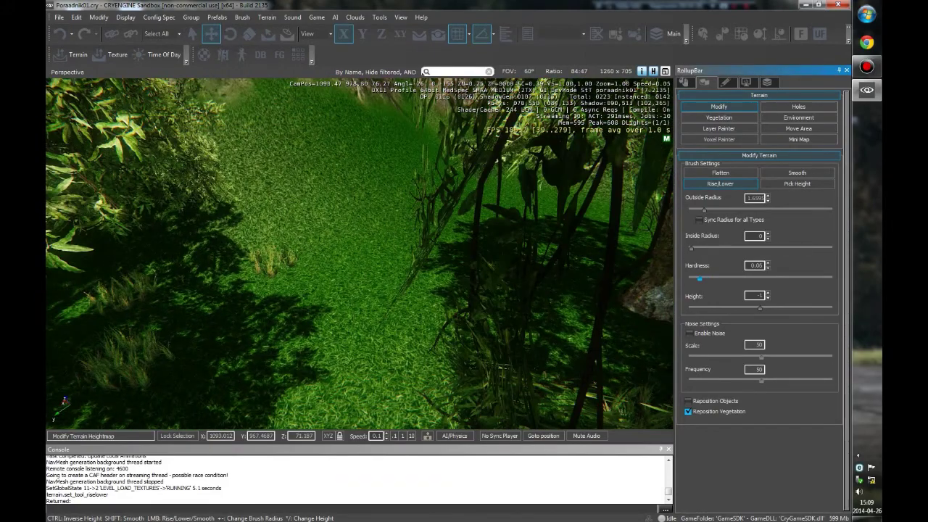
# Step: Carve a trench by lowering the shaded passage between the trees near X 1108, from about Y 1030 to Y 1020
pyautogui.moveTo(540, 303); pyautogui.dragTo(540, 303, button='right')
pyautogui.moveTo(437, 263); pyautogui.dragTo(402, 284, button='right')
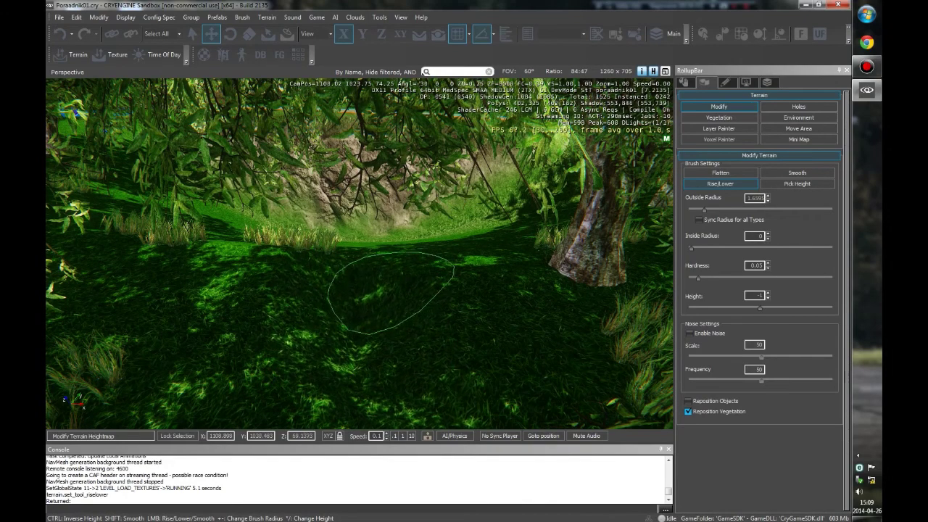
pyautogui.moveTo(377, 293); pyautogui.dragTo(377, 294, button='right')
pyautogui.moveTo(334, 355); pyautogui.dragTo(327, 348, button='right')
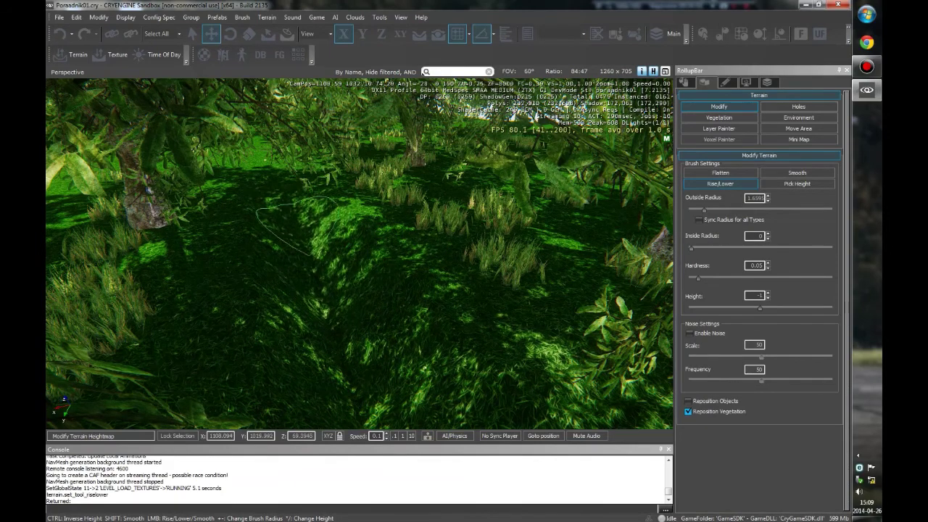
pyautogui.scroll(-3, 308, 268)
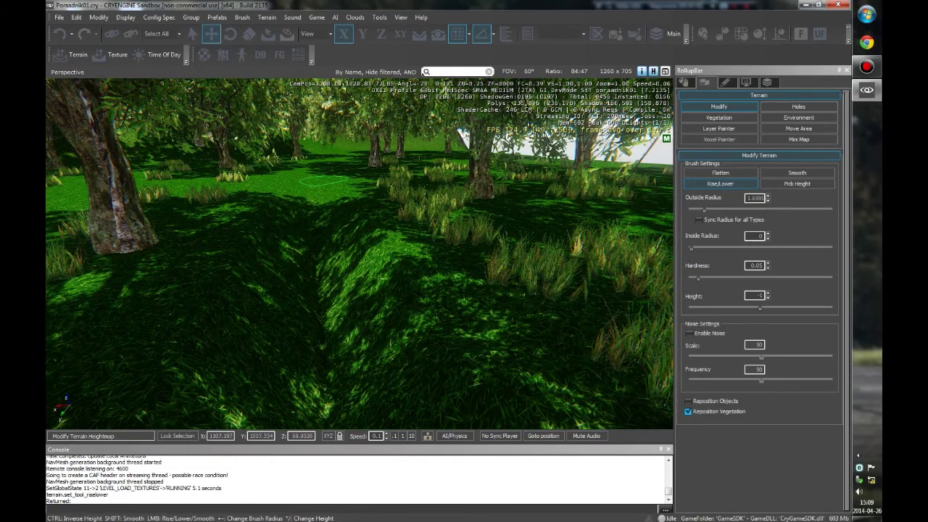
# Step: Extend the lowered trench through the shaded grass toward the clearing, from about Y 1019 to Y 1007
pyautogui.moveTo(288, 257)
pyautogui.mouseDown(button='right')
pyautogui.moveTo(261, 218)
pyautogui.moveTo(186, 280)
pyautogui.moveTo(217, 261)
pyautogui.mouseUp(button='right')
pyautogui.moveTo(290, 308)
pyautogui.mouseDown(button='right')
pyautogui.moveTo(290, 279)
pyautogui.moveTo(290, 308)
pyautogui.mouseUp(button='right')
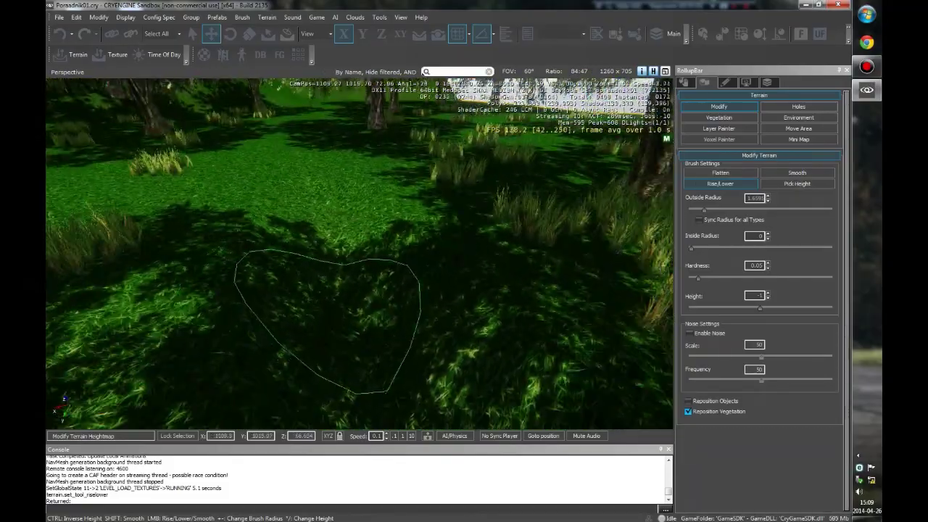
pyautogui.moveTo(311, 189); pyautogui.dragTo(310, 300, button='right')
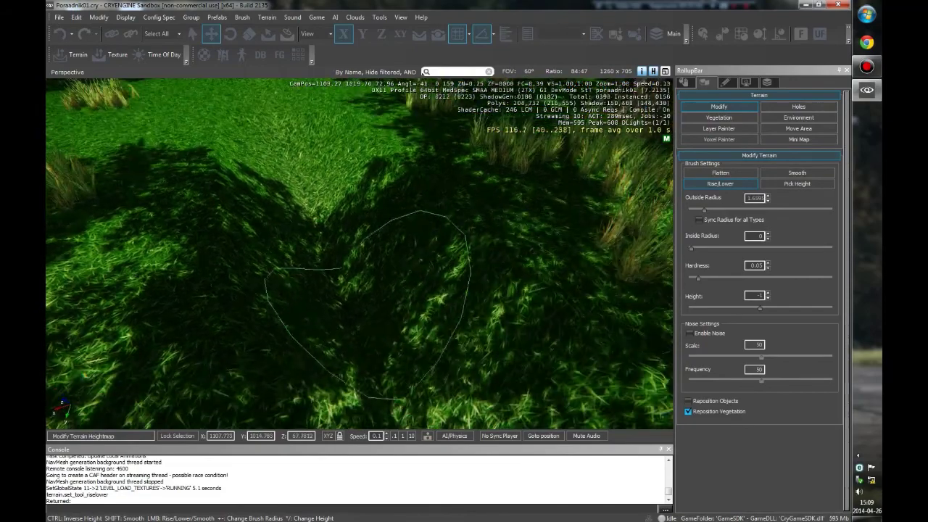
pyautogui.moveTo(207, 326)
pyautogui.mouseDown(button='right')
pyautogui.moveTo(327, 363)
pyautogui.moveTo(344, 290)
pyautogui.mouseUp(button='right')
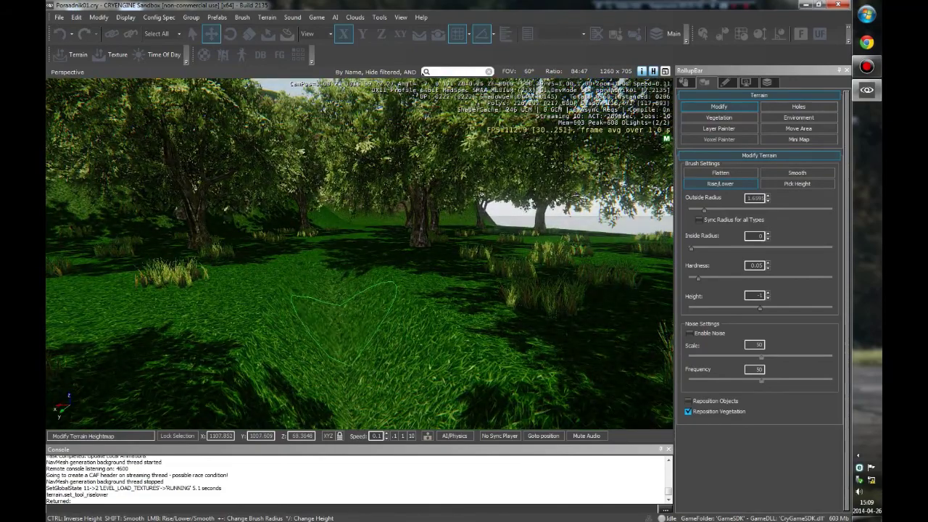
pyautogui.moveTo(368, 323); pyautogui.dragTo(368, 366, button='right')
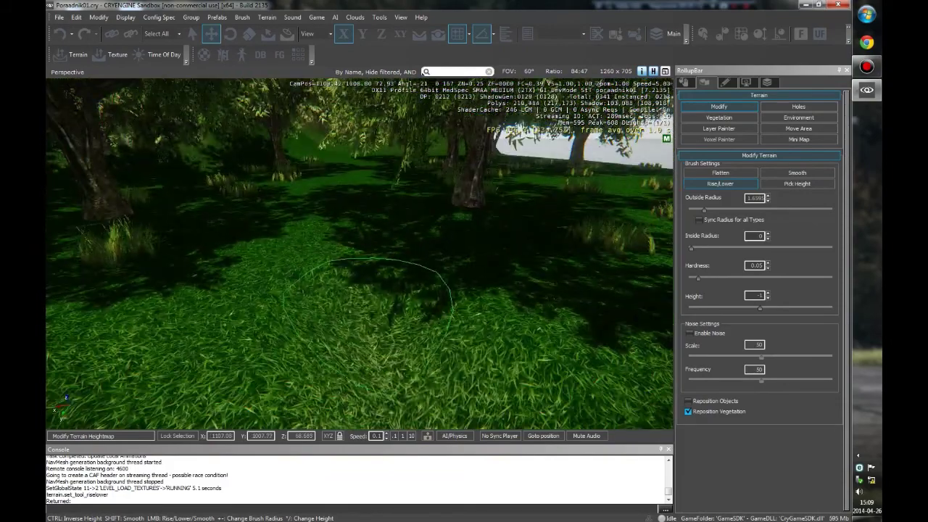
# Step: Continue the trench past the clearing and lower its floor and sides around X 1107, from about Y 1001 to Y 995
pyautogui.moveTo(472, 330)
pyautogui.mouseDown(button='right')
pyautogui.moveTo(472, 366)
pyautogui.moveTo(471, 330)
pyautogui.moveTo(516, 165)
pyautogui.mouseUp(button='right')
pyautogui.moveTo(333, 341); pyautogui.dragTo(373, 356)
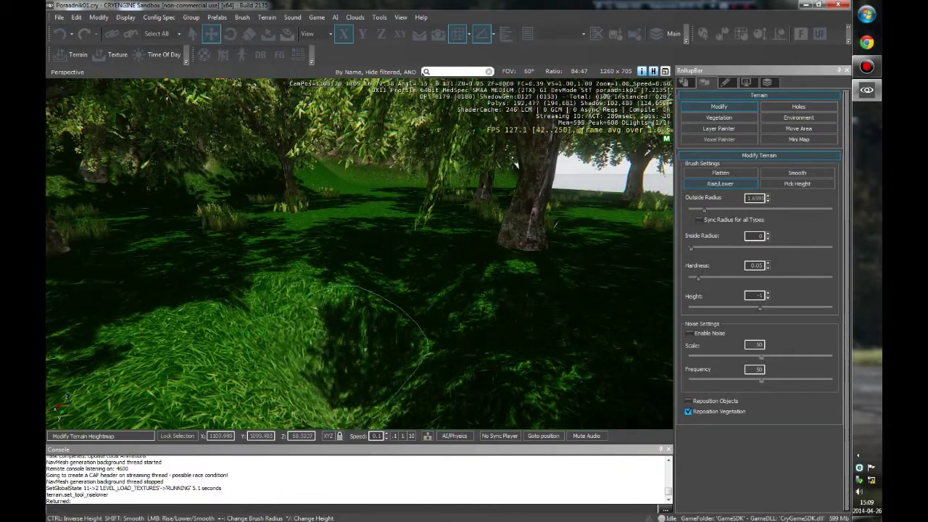
pyautogui.moveTo(516, 165)
pyautogui.mouseDown(button='right')
pyautogui.moveTo(516, 269)
pyautogui.moveTo(482, 229)
pyautogui.mouseUp(button='right')
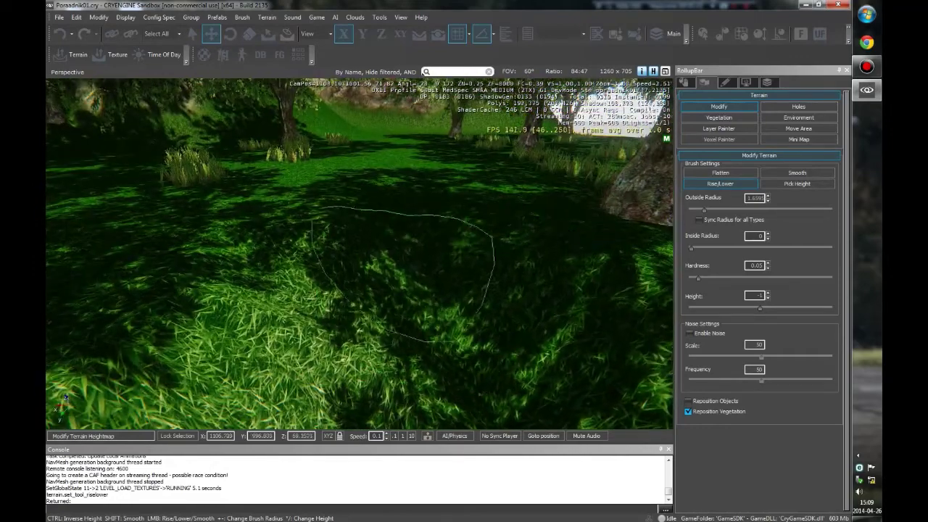
pyautogui.moveTo(395, 321); pyautogui.dragTo(384, 316)
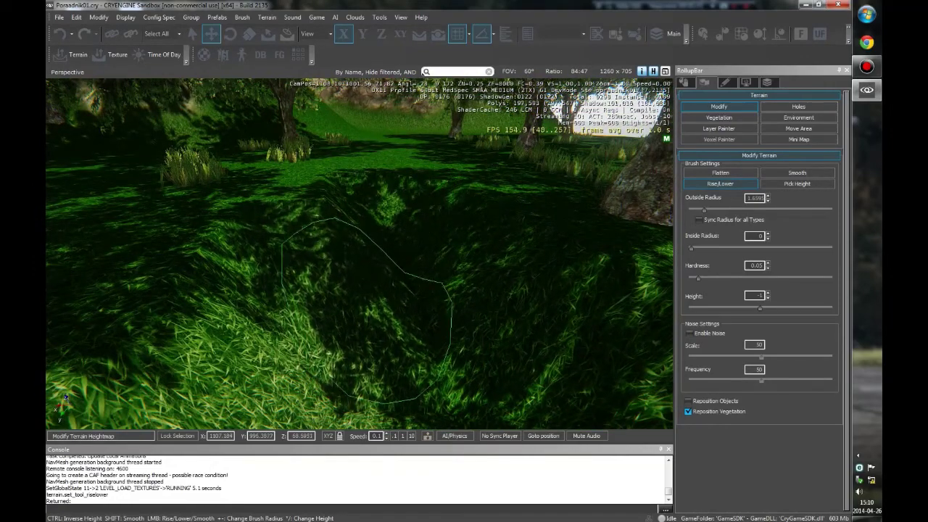
pyautogui.moveTo(366, 287)
pyautogui.mouseDown(button='right')
pyautogui.moveTo(367, 239)
pyautogui.moveTo(373, 305)
pyautogui.mouseUp(button='right')
pyautogui.moveTo(375, 268)
pyautogui.mouseDown(button='right')
pyautogui.moveTo(377, 240)
pyautogui.moveTo(401, 311)
pyautogui.moveTo(363, 261)
pyautogui.moveTo(464, 309)
pyautogui.mouseUp(button='right')
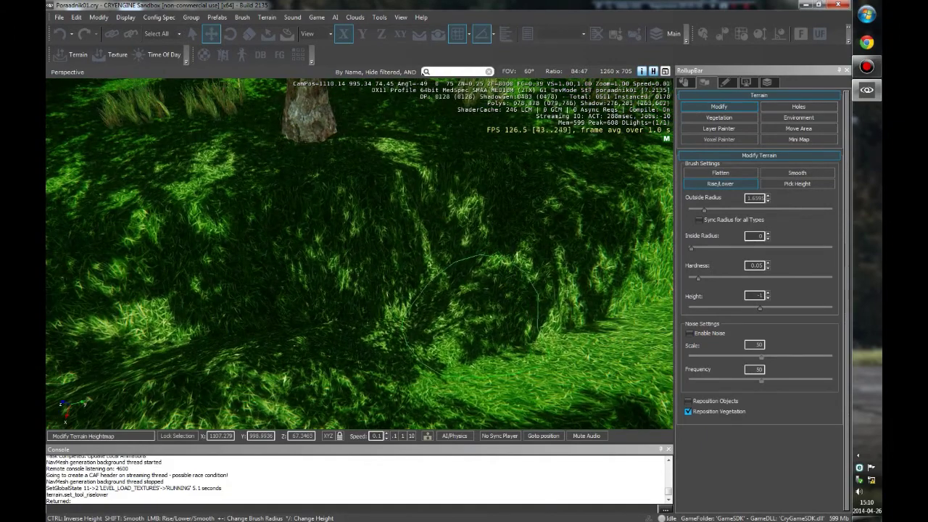
# Step: Lower the trench's side by the tree trunk and extend the cut to about X 1105, Y 987
pyautogui.moveTo(508, 297); pyautogui.dragTo(417, 286, button='right')
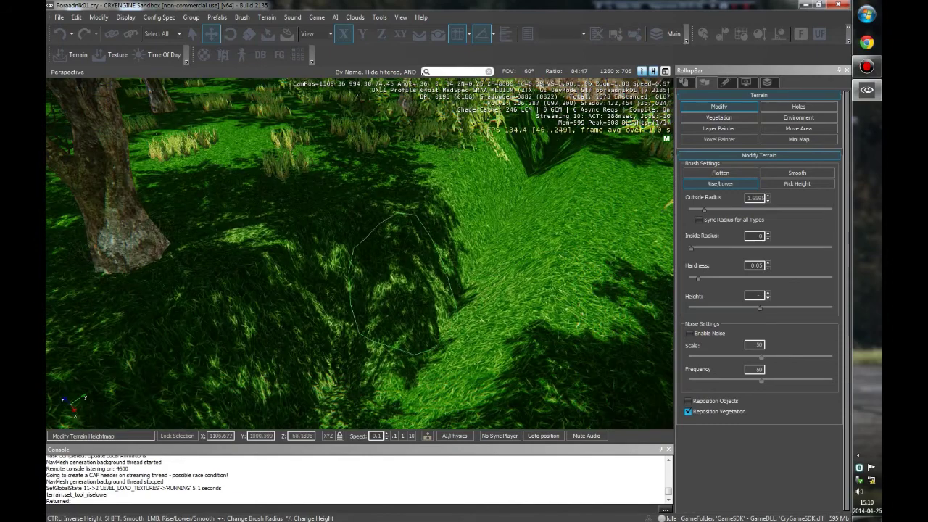
pyautogui.moveTo(391, 280); pyautogui.dragTo(425, 406, button='right')
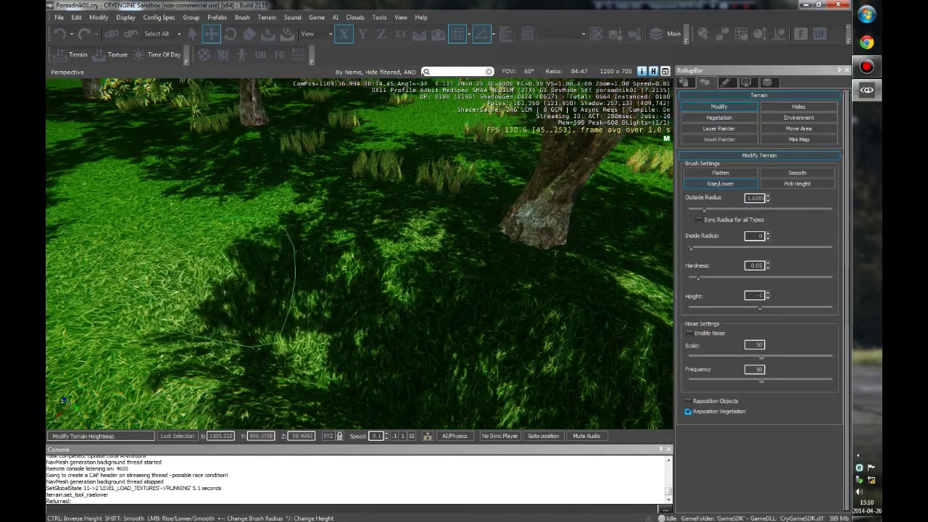
pyautogui.moveTo(372, 394)
pyautogui.mouseDown(button='right')
pyautogui.moveTo(435, 355)
pyautogui.moveTo(341, 363)
pyautogui.mouseUp(button='right')
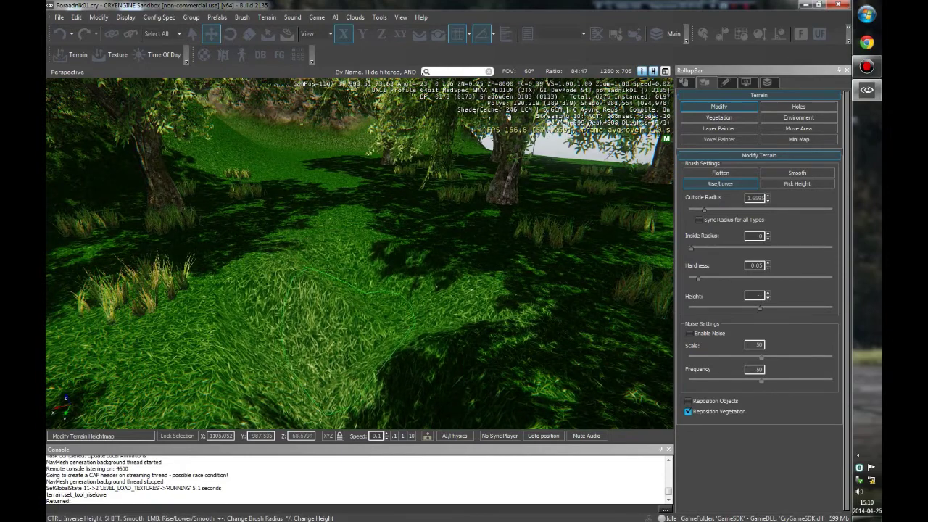
pyautogui.moveTo(355, 319)
pyautogui.mouseDown(button='right')
pyautogui.moveTo(377, 326)
pyautogui.moveTo(355, 305)
pyautogui.mouseUp(button='right')
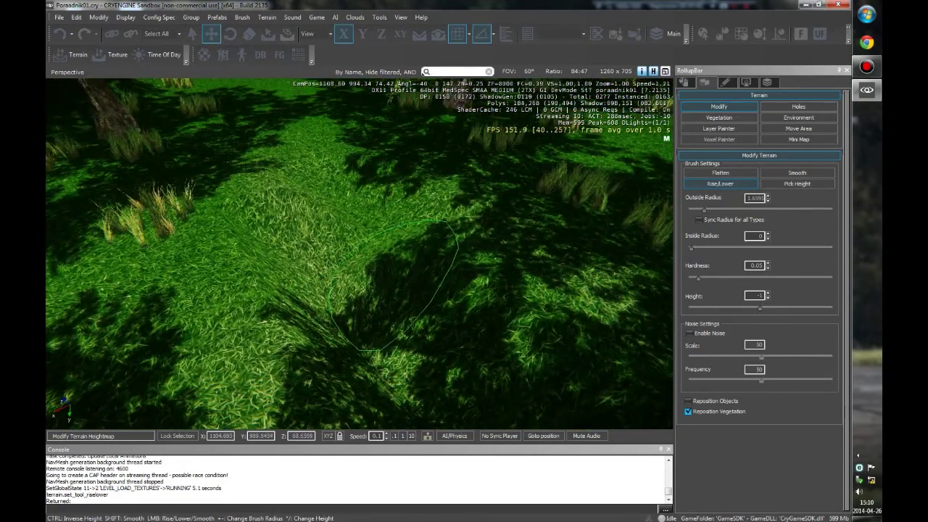
pyautogui.moveTo(464, 341)
pyautogui.mouseDown()
pyautogui.moveTo(327, 210)
pyautogui.moveTo(275, 196)
pyautogui.mouseUp()
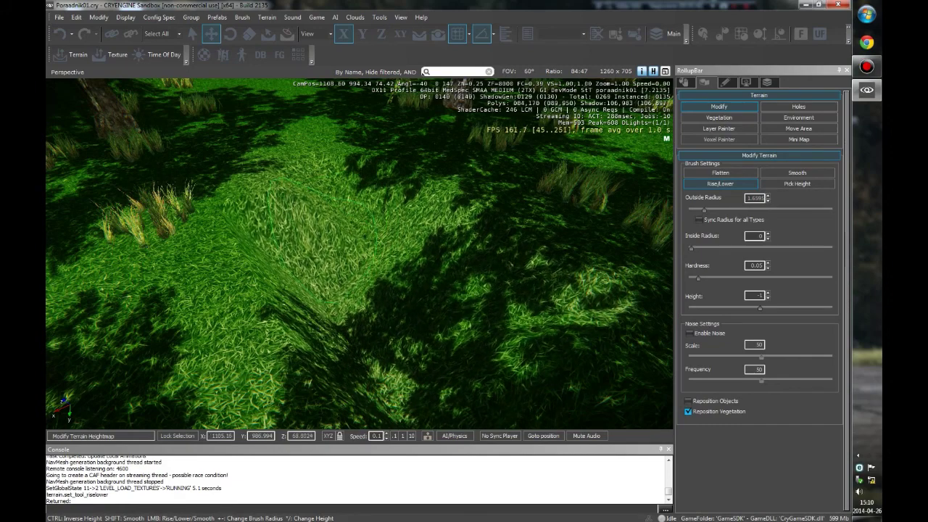
# Step: Carve the trench farther toward the grassy slope, from about X 1104, Y 984 to X 1101, Y 981
pyautogui.moveTo(327, 254); pyautogui.dragTo(370, 210, button='right')
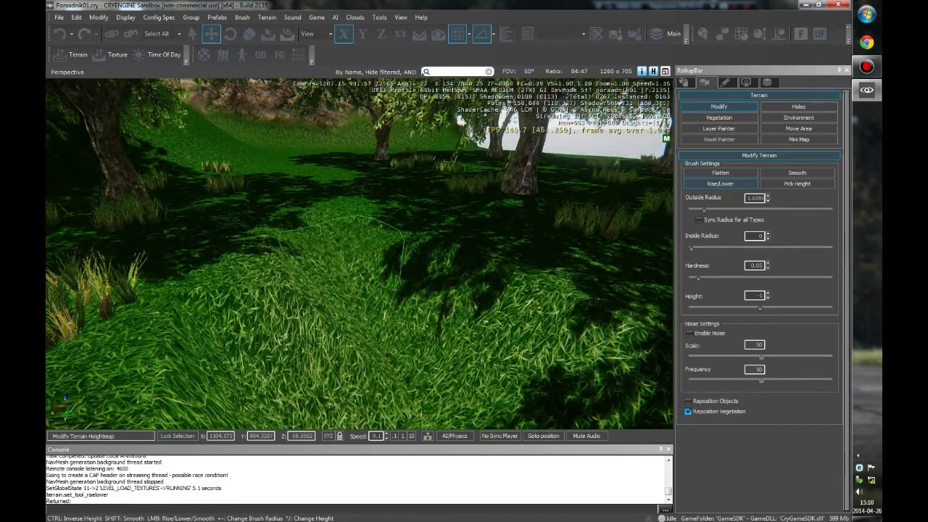
pyautogui.scroll(3, 359, 254)
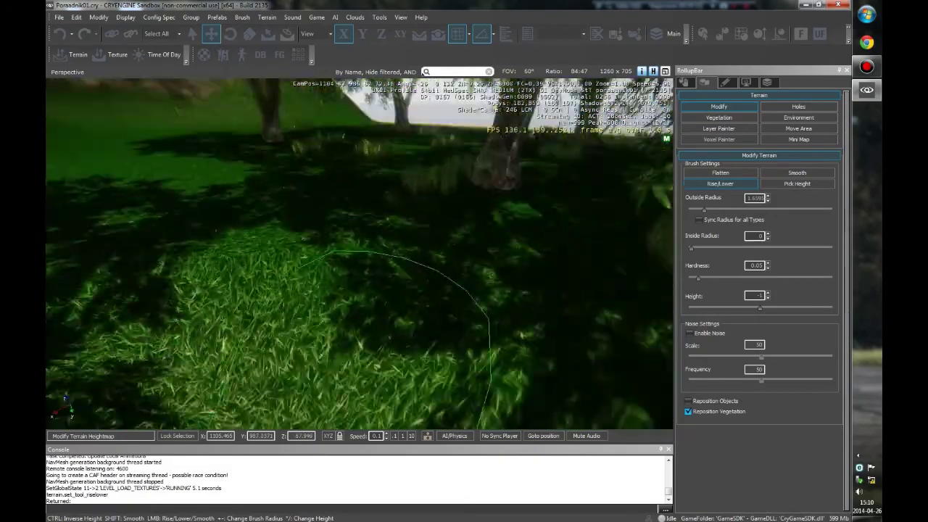
pyautogui.moveTo(377, 341); pyautogui.dragTo(479, 366, button='right')
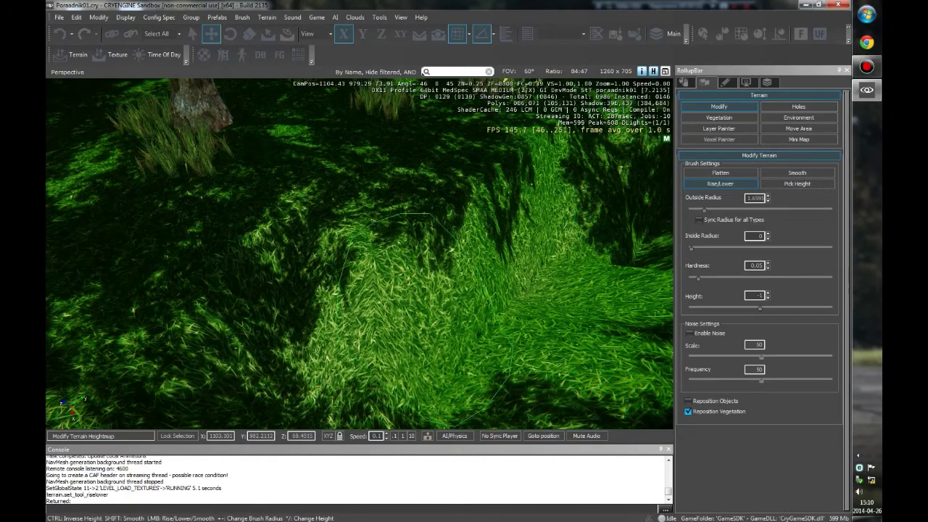
pyautogui.moveTo(311, 355); pyautogui.dragTo(421, 366, button='right')
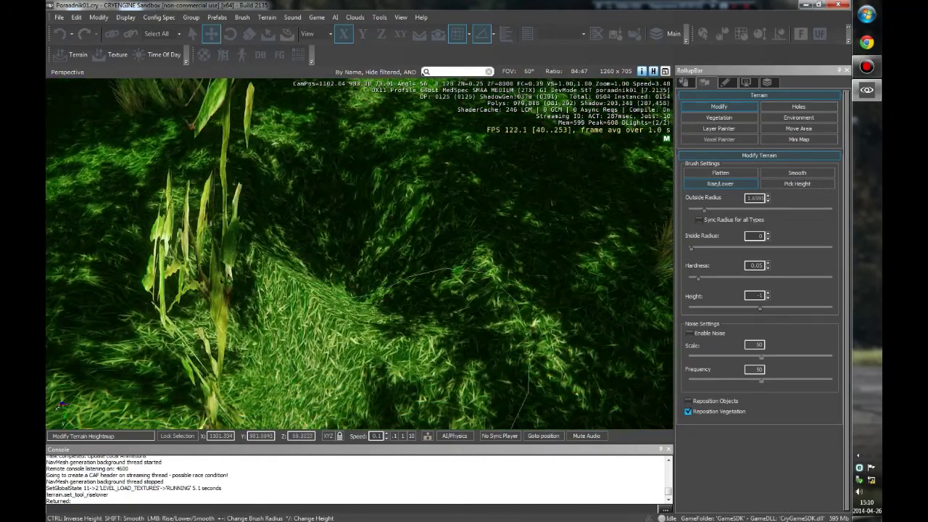
pyautogui.moveTo(399, 333); pyautogui.dragTo(334, 304, button='right')
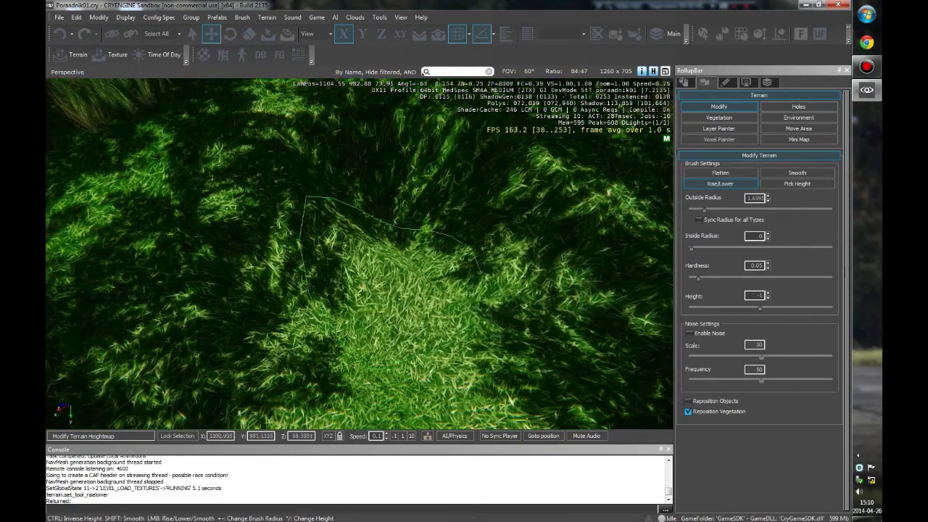
# Step: Lower the trench from about Y 981 to Y 973 at the forest edge and set the brush hardness to 0.11
pyautogui.moveTo(392, 243)
pyautogui.mouseDown(button='right')
pyautogui.moveTo(519, 210)
pyautogui.moveTo(265, 247)
pyautogui.mouseUp(button='right')
pyautogui.moveTo(266, 247)
pyautogui.mouseDown()
pyautogui.moveTo(280, 294)
pyautogui.moveTo(315, 335)
pyautogui.moveTo(264, 256)
pyautogui.moveTo(233, 146)
pyautogui.moveTo(280, 279)
pyautogui.mouseUp()
pyautogui.moveTo(280, 279)
pyautogui.mouseDown(button='right')
pyautogui.moveTo(348, 366)
pyautogui.moveTo(363, 319)
pyautogui.mouseUp(button='right')
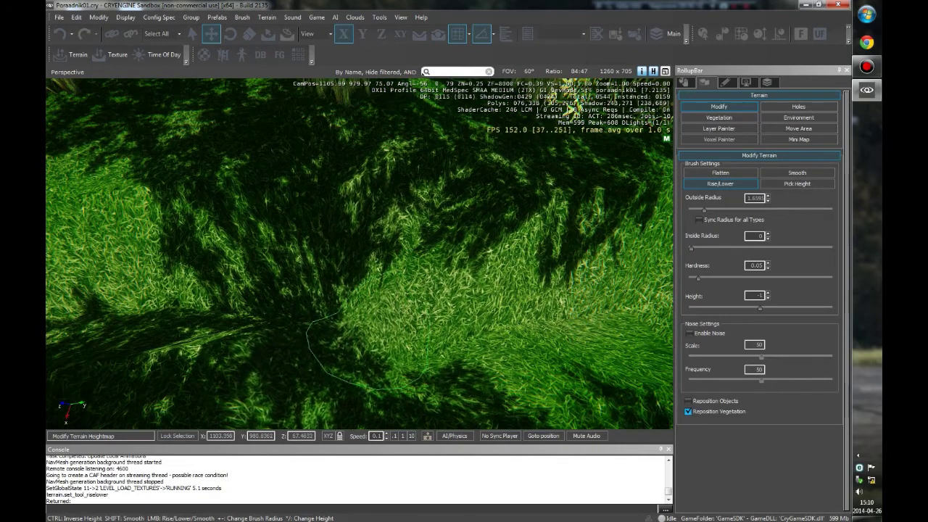
pyautogui.moveTo(381, 319)
pyautogui.mouseDown(button='right')
pyautogui.moveTo(371, 327)
pyautogui.moveTo(356, 291)
pyautogui.moveTo(435, 317)
pyautogui.mouseUp(button='right')
pyautogui.moveTo(439, 236)
pyautogui.mouseDown()
pyautogui.moveTo(536, 210)
pyautogui.moveTo(398, 265)
pyautogui.mouseUp()
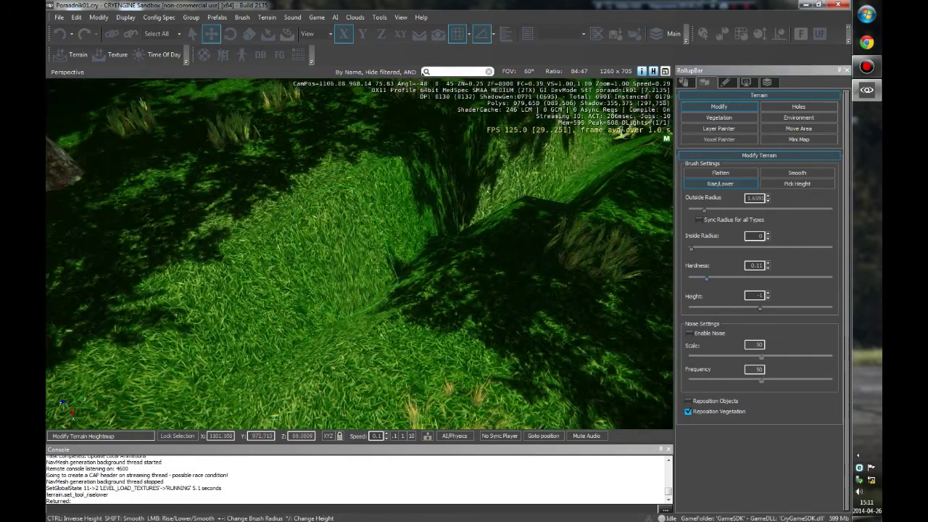
# Step: Carve the trench across the open grassy slope toward the cliff, around X 1100, from about Y 955 to Y 949
pyautogui.moveTo(398, 265)
pyautogui.mouseDown(button='right')
pyautogui.moveTo(370, 272)
pyautogui.moveTo(317, 233)
pyautogui.moveTo(280, 243)
pyautogui.mouseUp(button='right')
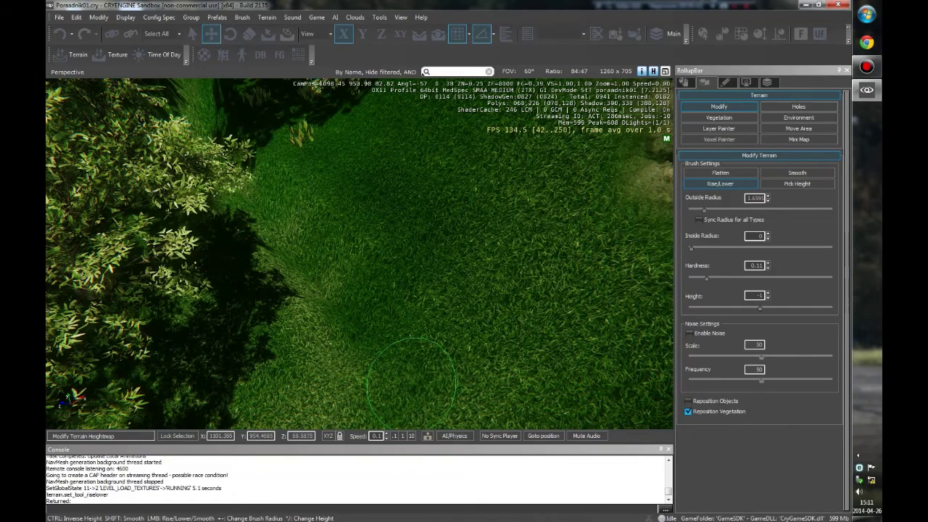
pyautogui.moveTo(371, 336); pyautogui.dragTo(355, 341, button='right')
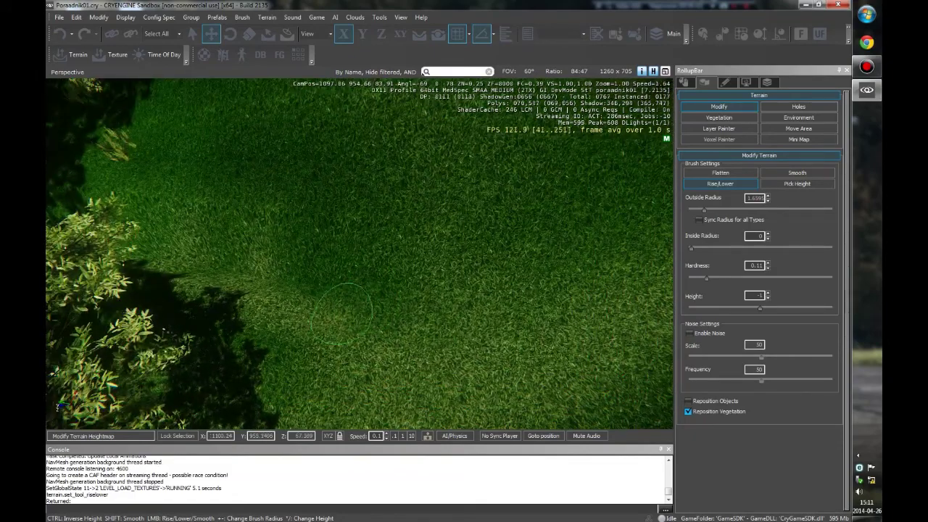
pyautogui.moveTo(406, 326)
pyautogui.mouseDown(button='right')
pyautogui.moveTo(341, 280)
pyautogui.moveTo(365, 271)
pyautogui.mouseUp(button='right')
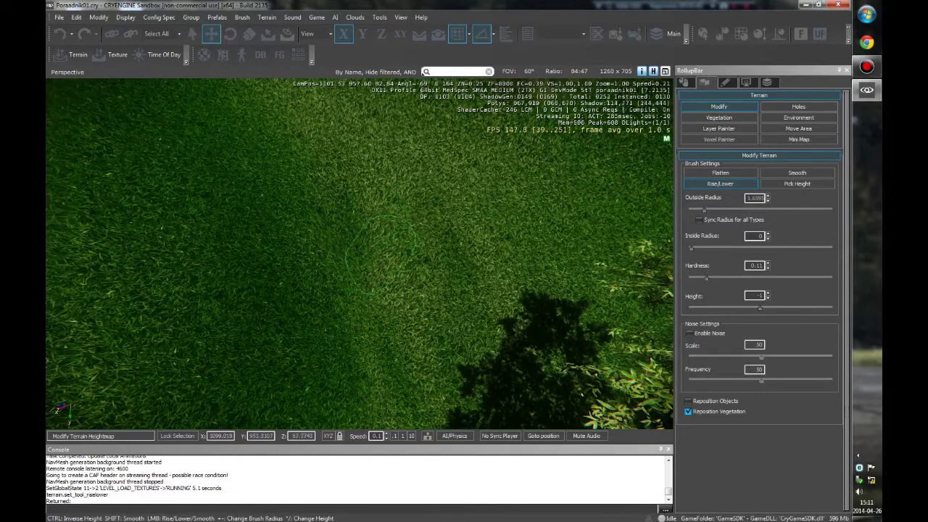
pyautogui.moveTo(366, 270)
pyautogui.mouseDown(button='right')
pyautogui.moveTo(365, 234)
pyautogui.moveTo(373, 279)
pyautogui.mouseUp(button='right')
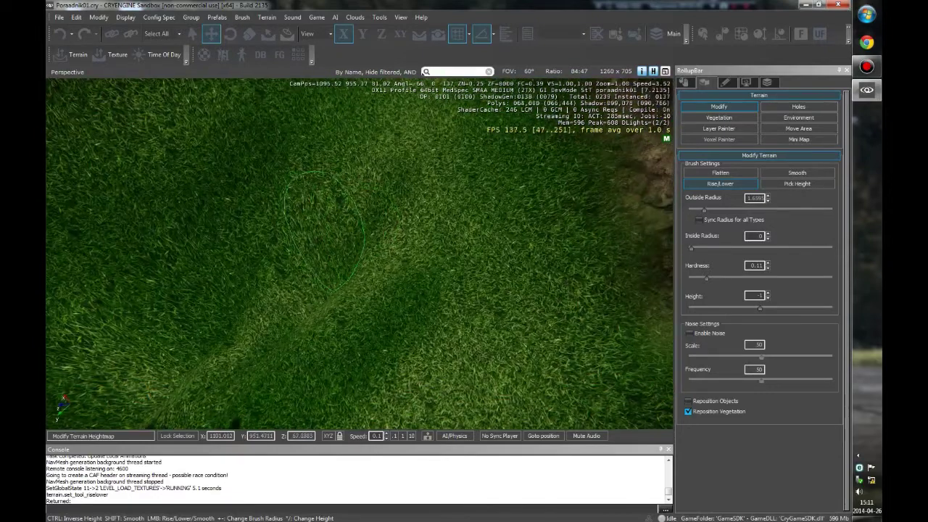
pyautogui.moveTo(319, 239); pyautogui.dragTo(433, 217)
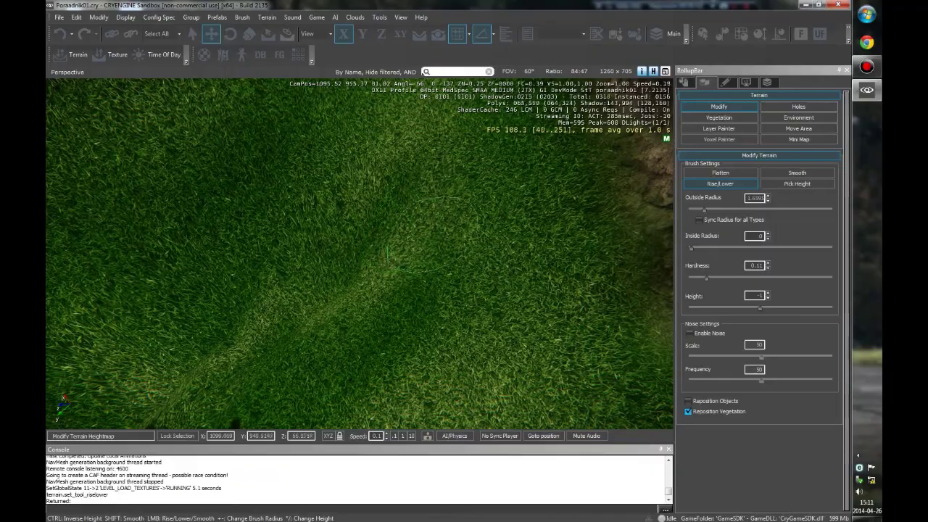
pyautogui.moveTo(366, 287); pyautogui.dragTo(428, 294, button='right')
pyautogui.click(797, 183)
pyautogui.moveTo(428, 294); pyautogui.dragTo(429, 333, button='right')
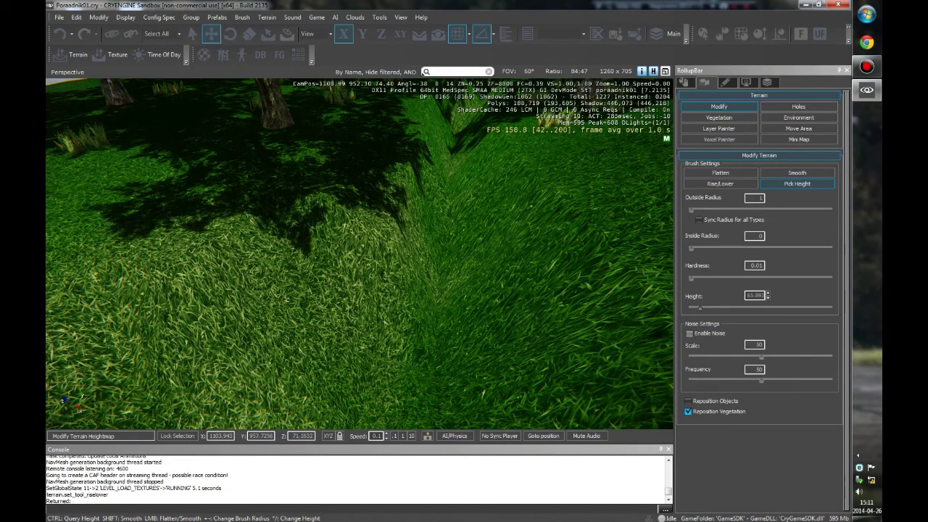
pyautogui.click(720, 172)
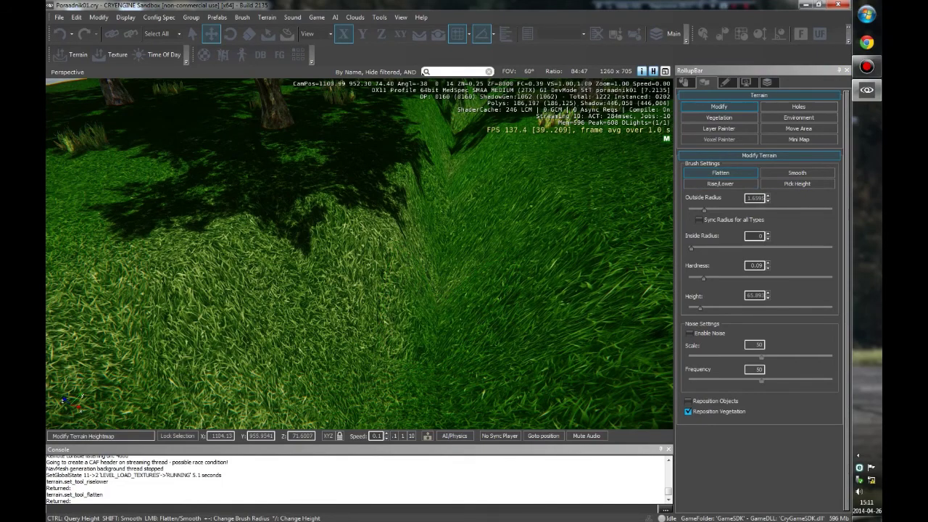
# Step: Switch back to the Rise/Lower brush and lower the trench side on the grassy slope around X 1100, Y 952
pyautogui.click(720, 183)
pyautogui.moveTo(466, 208)
pyautogui.mouseDown()
pyautogui.moveTo(363, 290)
pyautogui.moveTo(356, 311)
pyautogui.moveTo(377, 232)
pyautogui.moveTo(405, 214)
pyautogui.mouseUp()
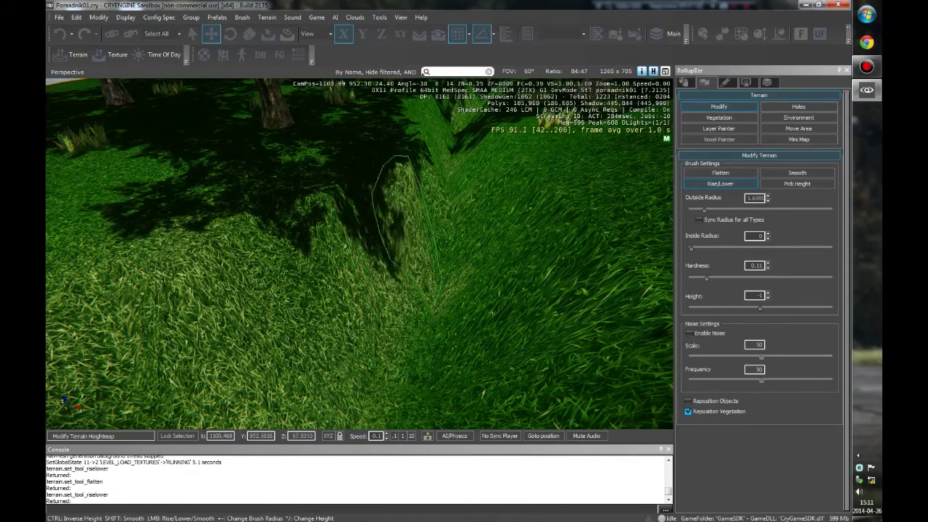
pyautogui.moveTo(508, 312)
pyautogui.mouseDown(button='right')
pyautogui.moveTo(509, 275)
pyautogui.moveTo(512, 348)
pyautogui.mouseUp(button='right')
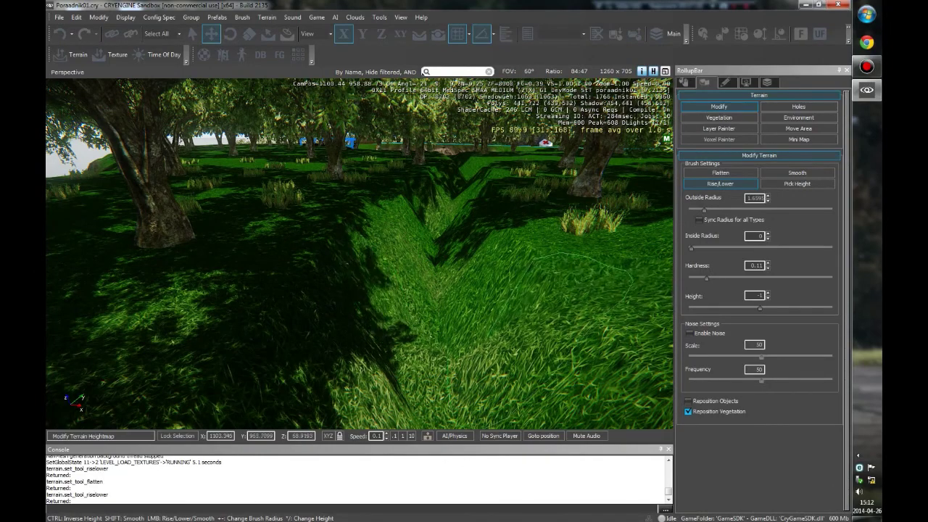
pyautogui.moveTo(507, 326); pyautogui.dragTo(508, 290, button='right')
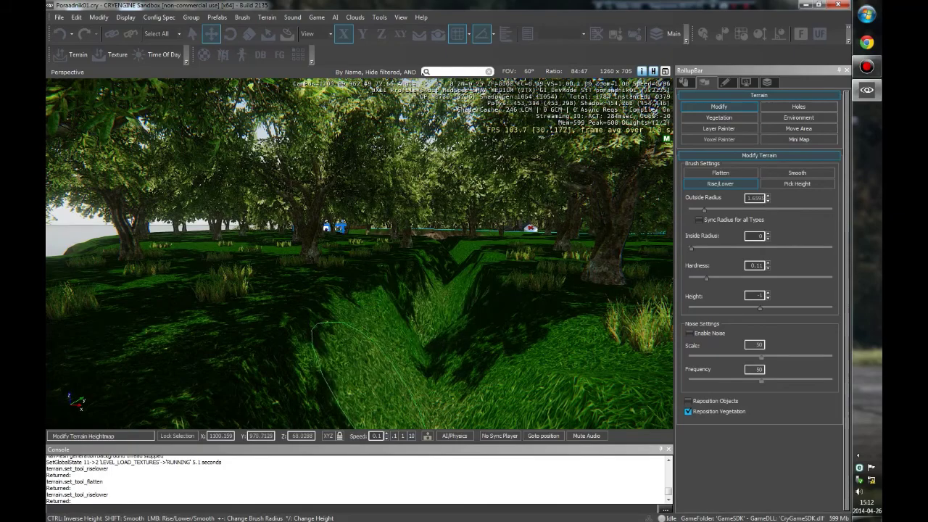
pyautogui.press('w')
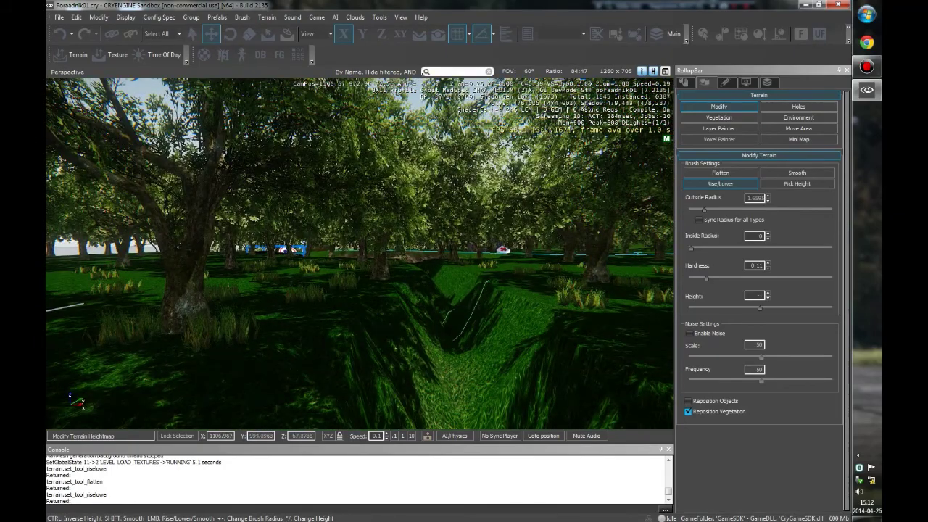
# Step: Lower the trench banks in the forest from about Y 981 to Y 1003
pyautogui.moveTo(472, 312)
pyautogui.mouseDown(button='right')
pyautogui.moveTo(475, 352)
pyautogui.moveTo(356, 269)
pyautogui.mouseUp(button='right')
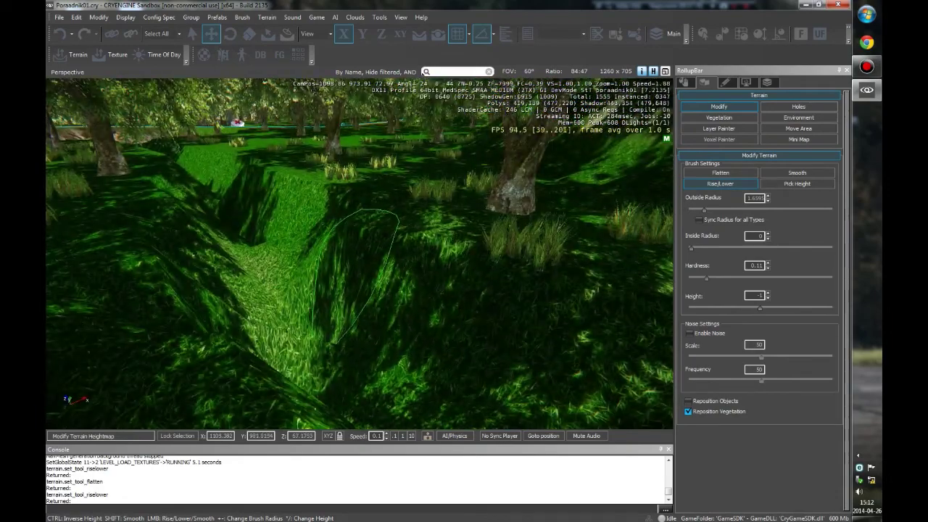
pyautogui.moveTo(181, 217)
pyautogui.mouseDown(button='right')
pyautogui.moveTo(363, 334)
pyautogui.moveTo(363, 322)
pyautogui.moveTo(312, 312)
pyautogui.moveTo(332, 312)
pyautogui.mouseUp(button='right')
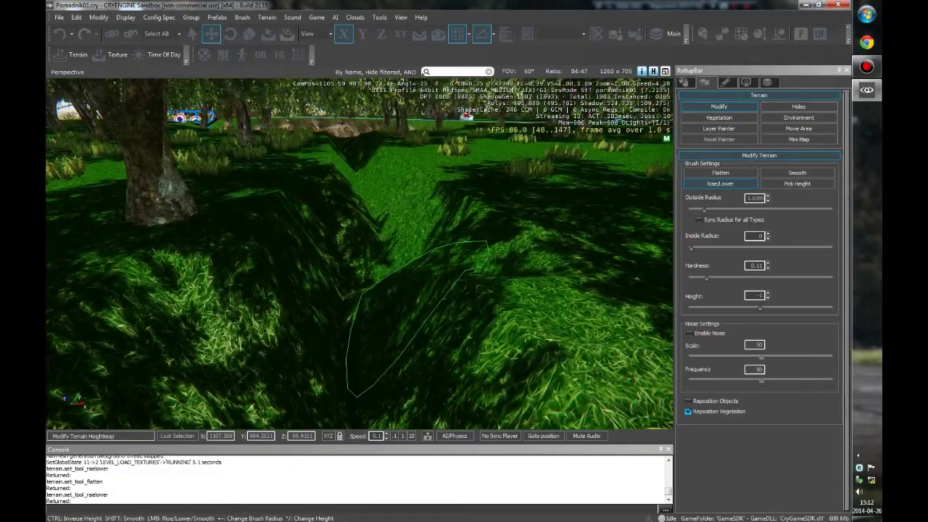
pyautogui.moveTo(331, 188); pyautogui.dragTo(345, 140, button='right')
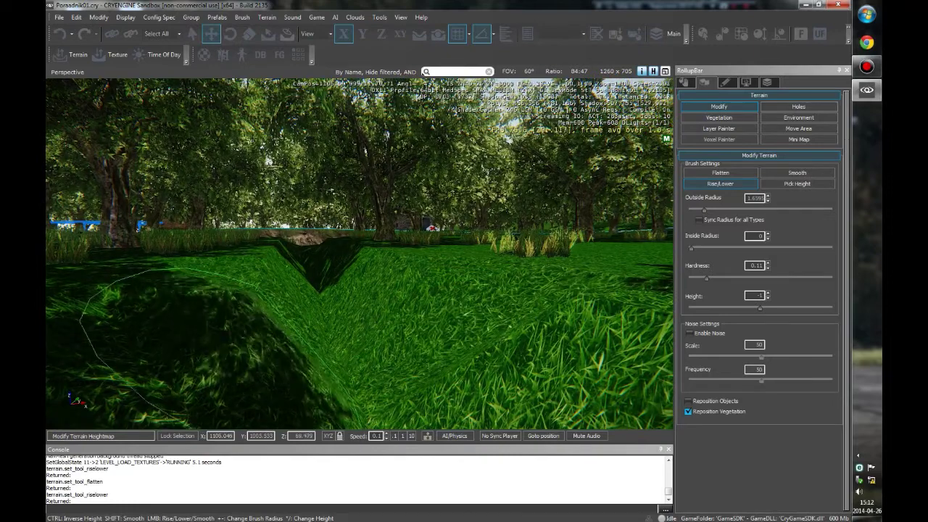
pyautogui.scroll(2, 362, 291)
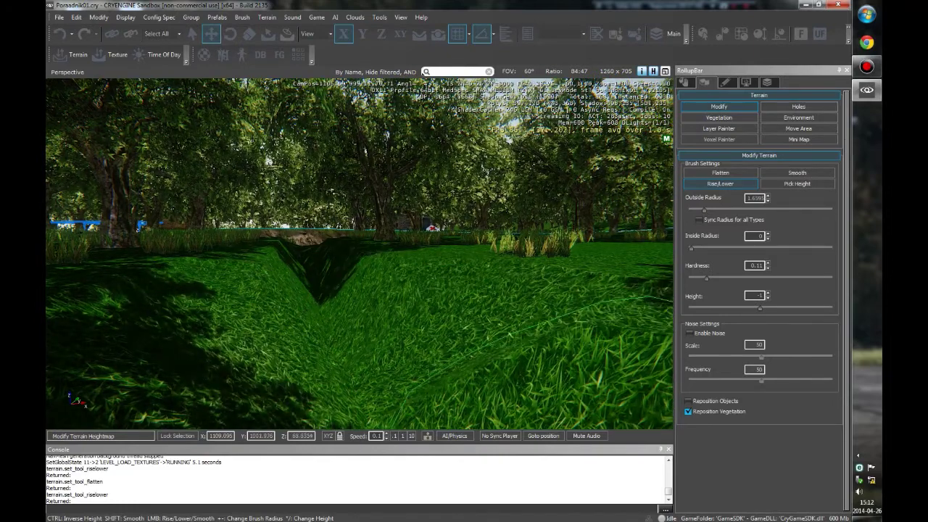
# Step: Lower the trench banks farther into the forest, from about Y 1013 to Y 1034
pyautogui.moveTo(239, 280)
pyautogui.mouseDown(button='right')
pyautogui.moveTo(268, 319)
pyautogui.moveTo(301, 274)
pyautogui.mouseUp(button='right')
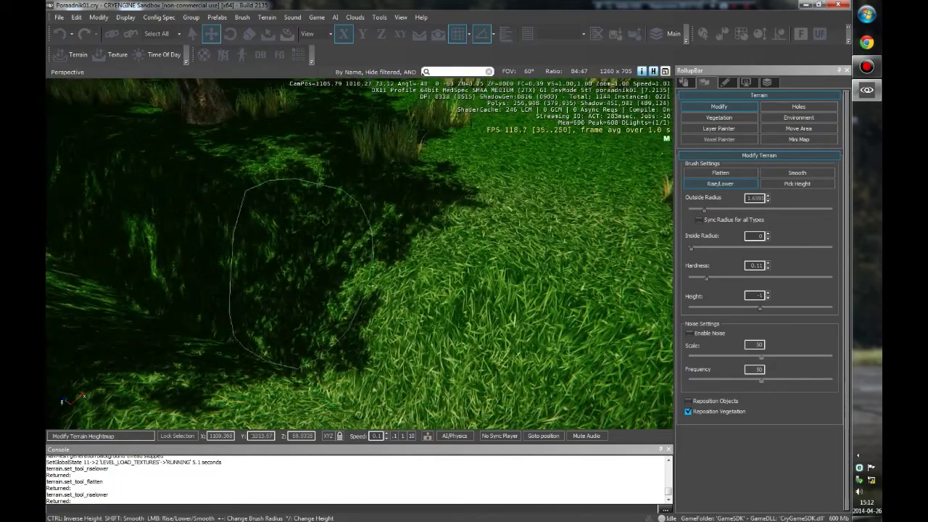
pyautogui.moveTo(166, 254)
pyautogui.mouseDown(button='right')
pyautogui.moveTo(83, 321)
pyautogui.moveTo(348, 356)
pyautogui.mouseUp(button='right')
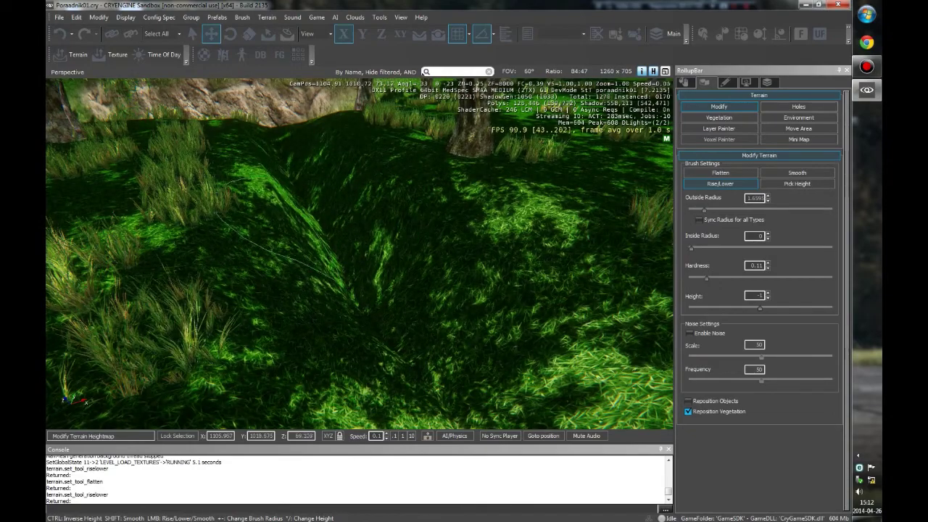
pyautogui.moveTo(371, 200); pyautogui.dragTo(145, 276, button='right')
pyautogui.moveTo(253, 108); pyautogui.dragTo(298, 138, button='right')
pyautogui.moveTo(301, 145); pyautogui.dragTo(247, 207, button='middle')
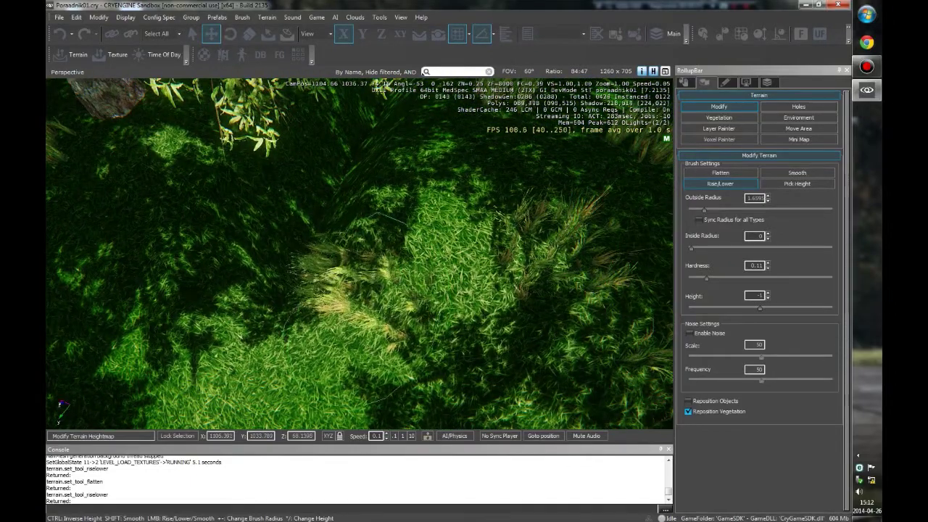
pyautogui.moveTo(387, 263); pyautogui.dragTo(348, 232, button='right')
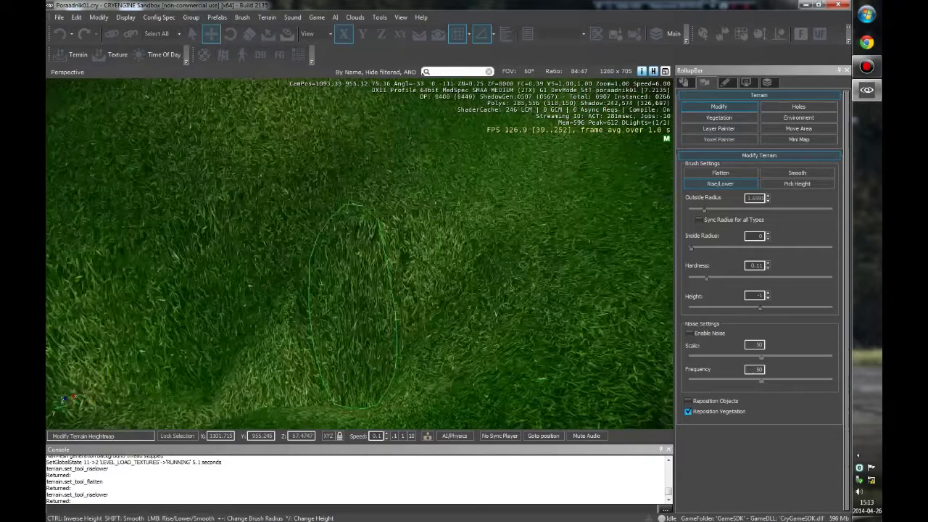
# Step: Switch to the Layer Painter and reduce the brush radius to about 1.62, keeping hardness at 1
pyautogui.moveTo(299, 254)
pyautogui.mouseDown(button='right')
pyautogui.moveTo(486, 218)
pyautogui.moveTo(479, 247)
pyautogui.mouseUp(button='right')
pyautogui.click(719, 128)
pyautogui.moveTo(362, 254); pyautogui.dragTo(522, 312, button='right')
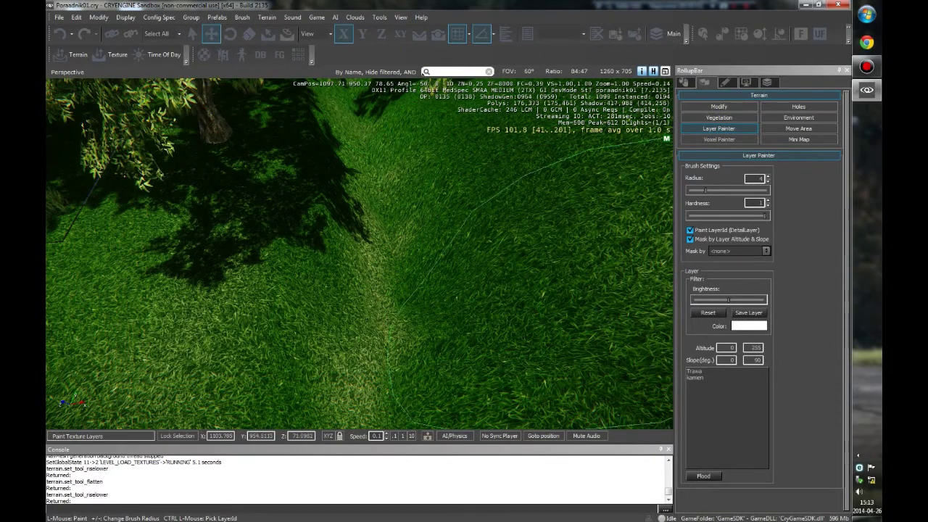
pyautogui.press('-')
pyautogui.press('-')
pyautogui.press('-')
pyautogui.press('-')
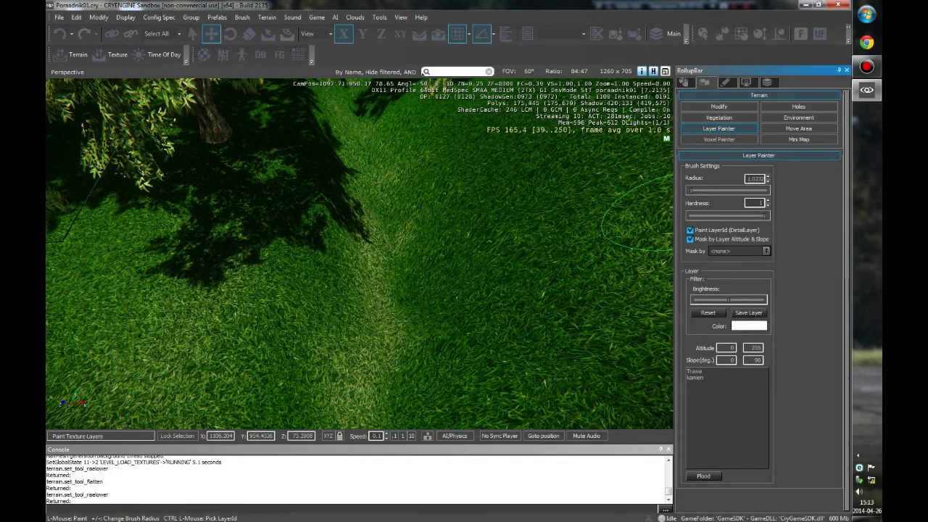
pyautogui.press('-')
pyautogui.press('-')
pyautogui.press('-')
pyautogui.press('-')
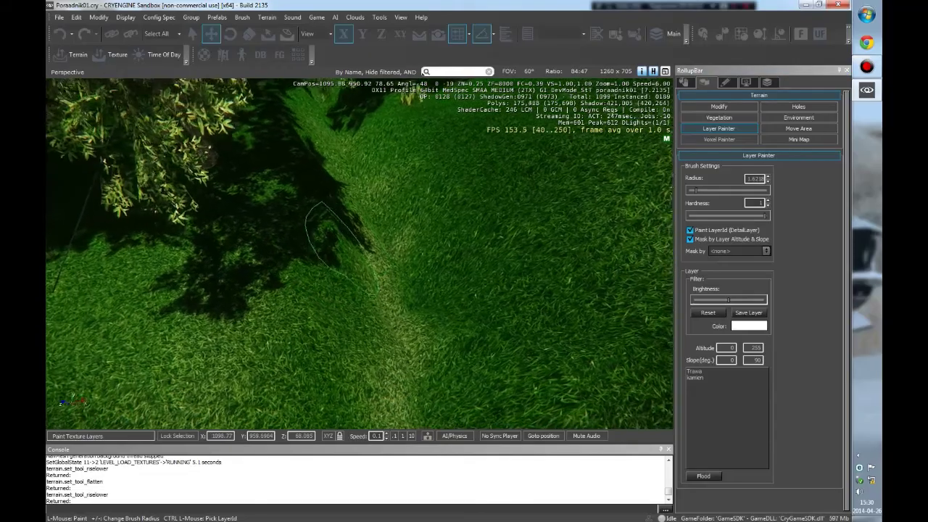
pyautogui.moveTo(337, 239)
pyautogui.mouseDown(button='right')
pyautogui.moveTo(339, 218)
pyautogui.moveTo(348, 243)
pyautogui.moveTo(355, 185)
pyautogui.moveTo(340, 198)
pyautogui.moveTo(345, 174)
pyautogui.mouseUp(button='right')
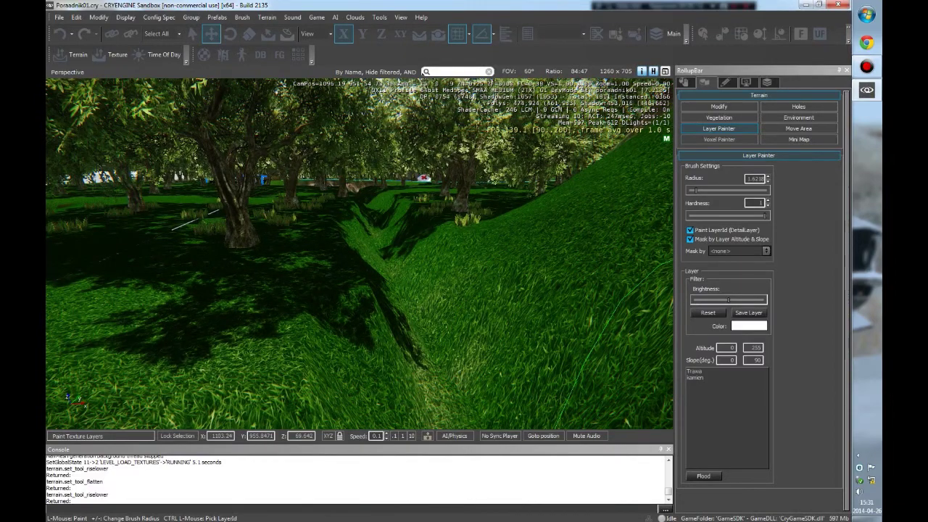
# Step: Select the kamien layer and set its colour to dark green with red 12 and green 71
pyautogui.click(695, 378)
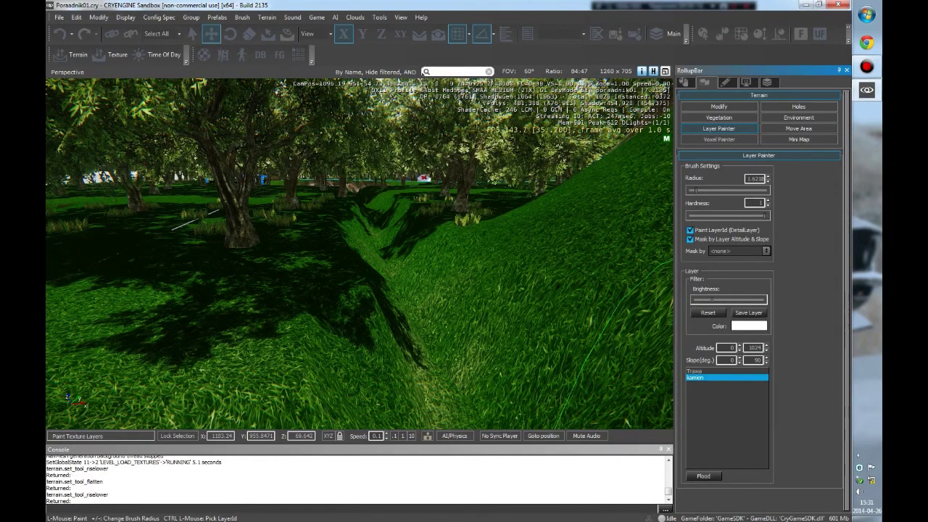
pyautogui.moveTo(341, 196); pyautogui.dragTo(334, 170, button='right')
pyautogui.scroll(-5, 394, 300)
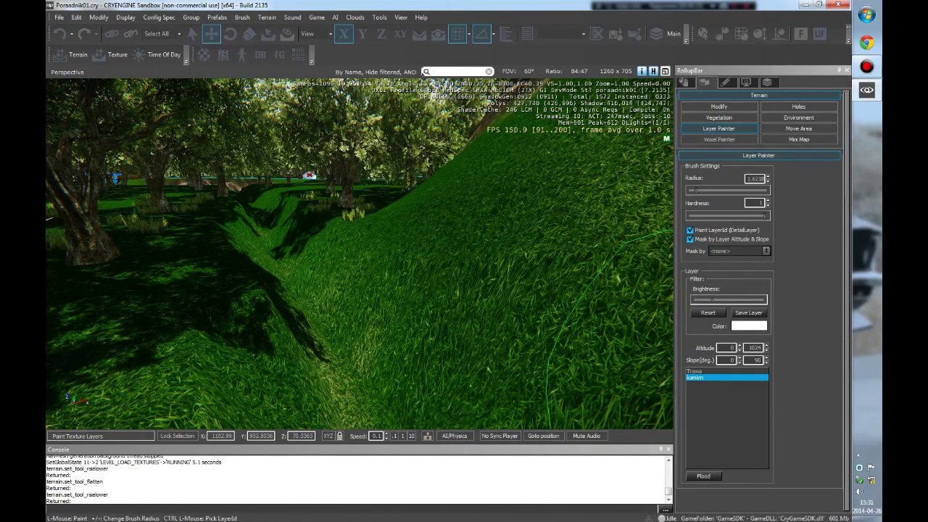
pyautogui.click(749, 326)
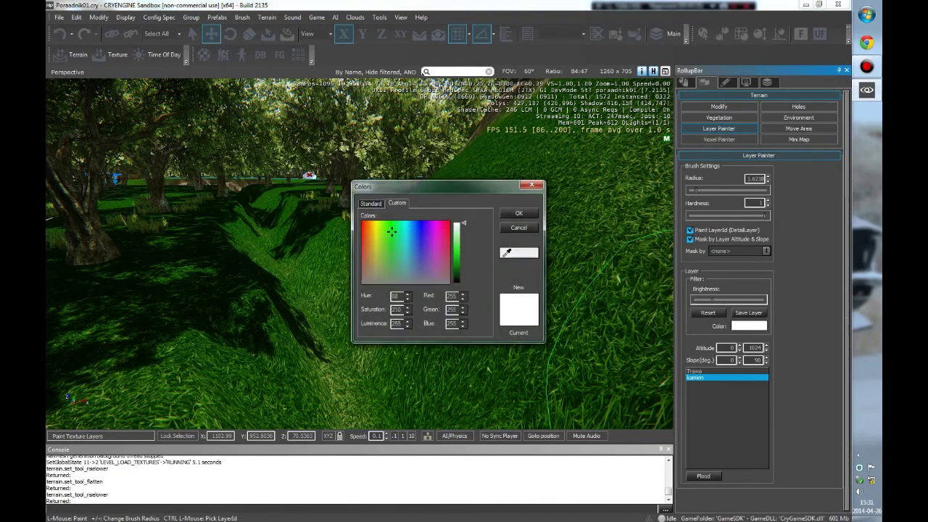
pyautogui.moveTo(457, 225); pyautogui.dragTo(457, 269)
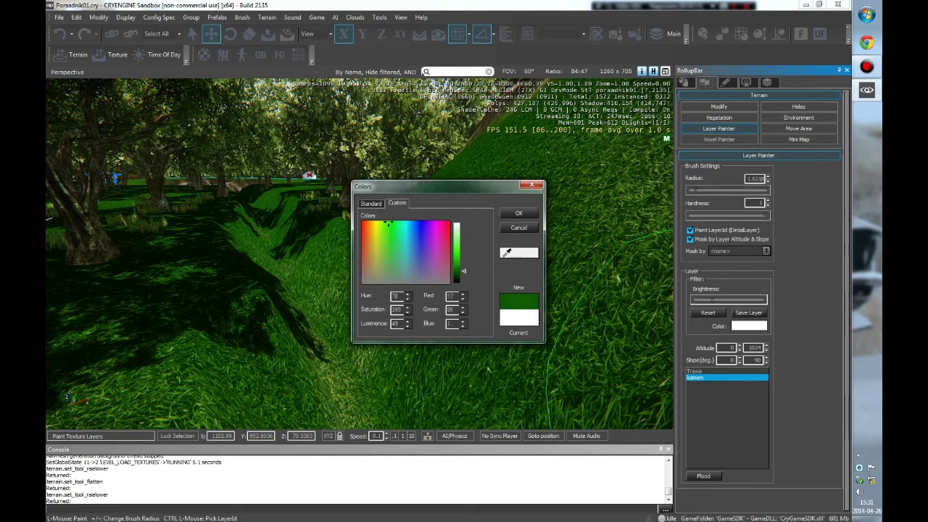
pyautogui.moveTo(457, 270); pyautogui.dragTo(457, 275)
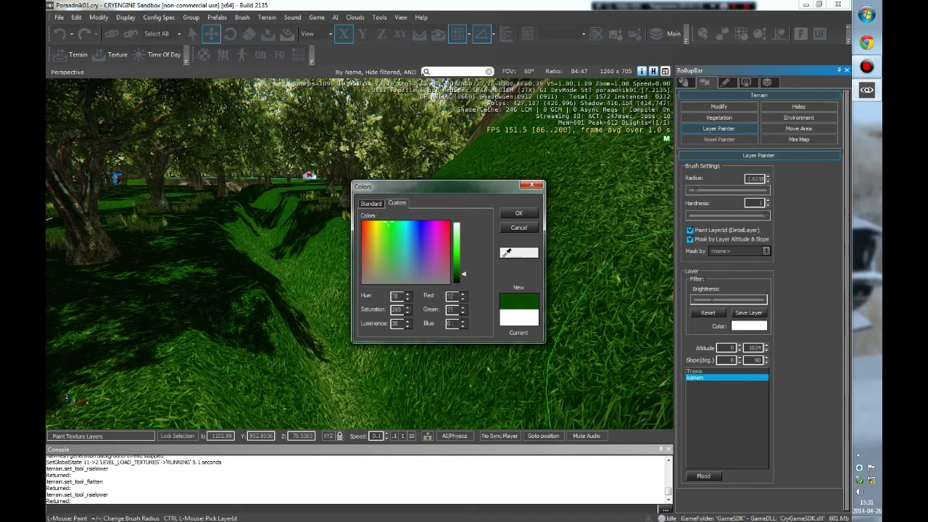
pyautogui.press('Return')
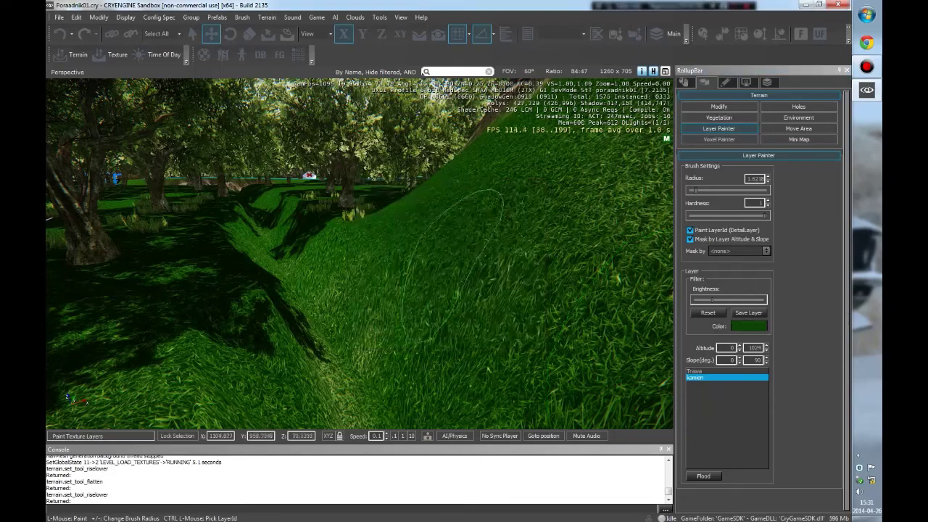
# Step: Reduce the brush radius to about 1.23 and paint the kamien layer along the trench on the grassy slope, around Y 948 to Y 956
pyautogui.moveTo(359, 254); pyautogui.dragTo(330, 258, button='right')
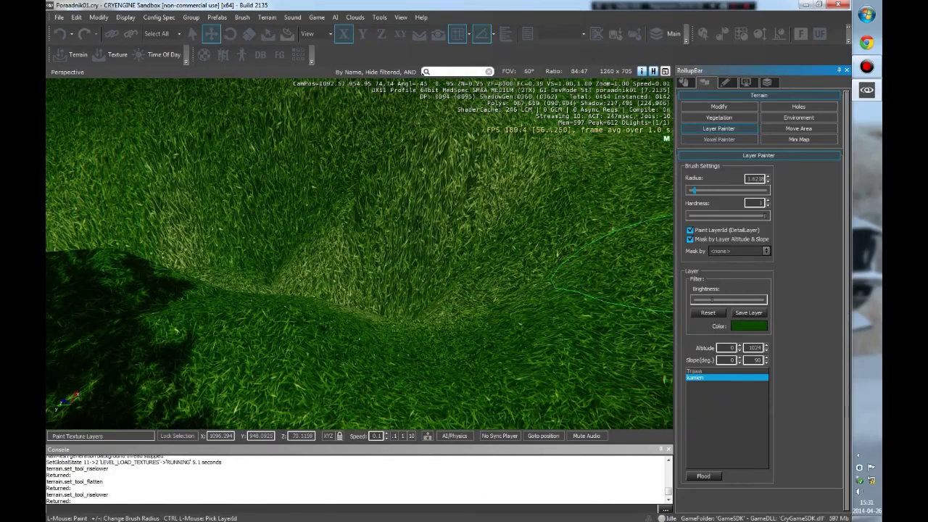
pyautogui.press('-')
pyautogui.moveTo(479, 289)
pyautogui.mouseDown()
pyautogui.moveTo(501, 270)
pyautogui.moveTo(435, 305)
pyautogui.moveTo(358, 254)
pyautogui.moveTo(402, 250)
pyautogui.moveTo(325, 264)
pyautogui.moveTo(428, 239)
pyautogui.moveTo(363, 326)
pyautogui.moveTo(442, 297)
pyautogui.moveTo(446, 262)
pyautogui.moveTo(273, 231)
pyautogui.moveTo(297, 261)
pyautogui.mouseUp()
pyautogui.moveTo(297, 268); pyautogui.dragTo(377, 254, button='right')
pyautogui.moveTo(344, 258)
pyautogui.mouseDown()
pyautogui.moveTo(363, 189)
pyautogui.moveTo(406, 181)
pyautogui.moveTo(428, 218)
pyautogui.mouseUp()
pyautogui.moveTo(418, 217); pyautogui.dragTo(239, 279, button='right')
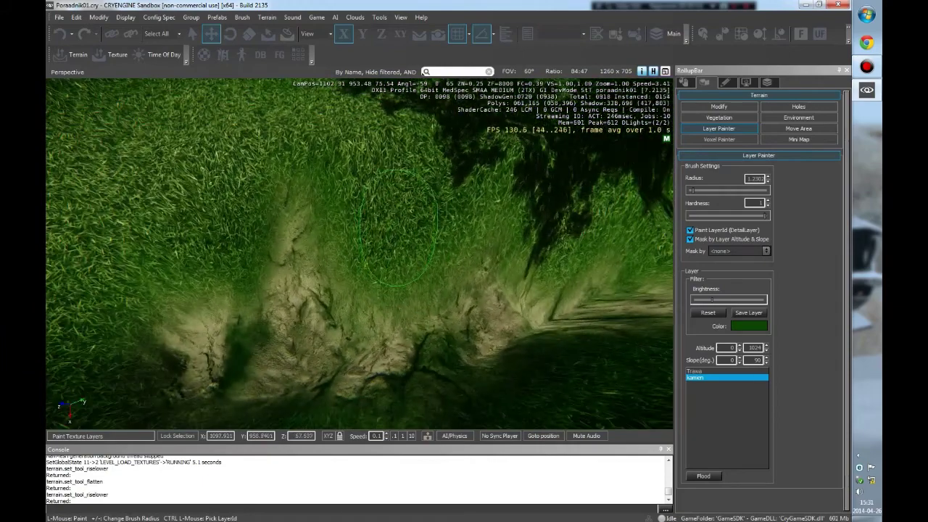
# Step: Paint the kamien layer on both trench walls toward the forest edge, from about Y 956 to Y 971
pyautogui.moveTo(537, 229); pyautogui.dragTo(573, 218, button='right')
pyautogui.moveTo(573, 218); pyautogui.dragTo(504, 228)
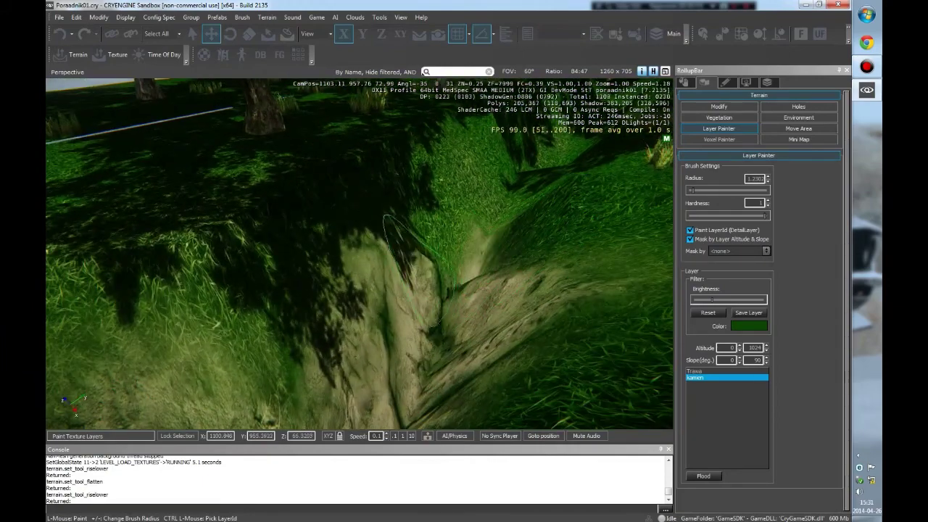
pyautogui.moveTo(399, 235)
pyautogui.mouseDown(button='right')
pyautogui.moveTo(420, 261)
pyautogui.moveTo(215, 289)
pyautogui.moveTo(218, 275)
pyautogui.mouseUp(button='right')
pyautogui.moveTo(610, 283)
pyautogui.mouseDown(button='right')
pyautogui.moveTo(327, 276)
pyautogui.moveTo(389, 250)
pyautogui.moveTo(290, 283)
pyautogui.mouseUp(button='right')
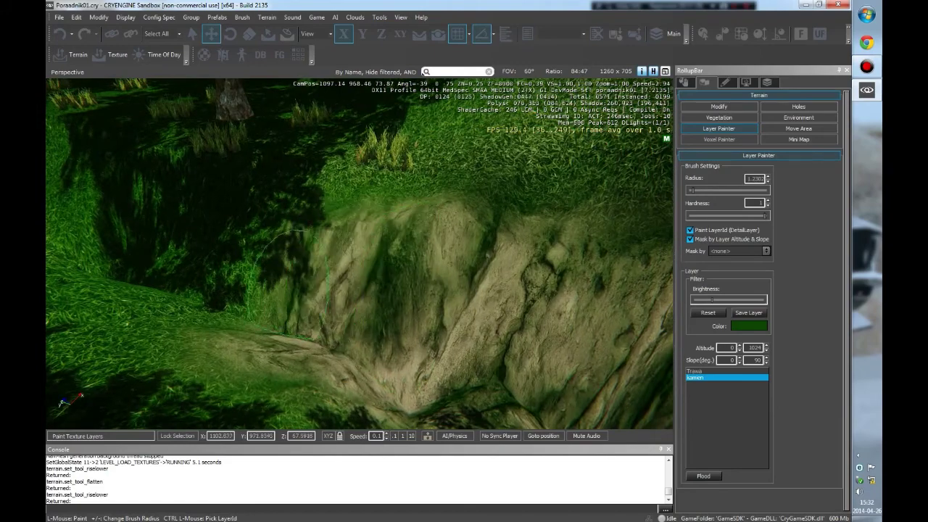
# Step: Continue painting kamien on the trench walls inside the forest, from about Y 971 to Y 982
pyautogui.moveTo(275, 264)
pyautogui.mouseDown()
pyautogui.moveTo(170, 233)
pyautogui.moveTo(159, 259)
pyautogui.moveTo(229, 294)
pyautogui.moveTo(290, 358)
pyautogui.moveTo(170, 306)
pyautogui.moveTo(116, 283)
pyautogui.mouseUp()
pyautogui.moveTo(127, 268); pyautogui.dragTo(130, 276, button='right')
pyautogui.moveTo(217, 294); pyautogui.dragTo(227, 304, button='right')
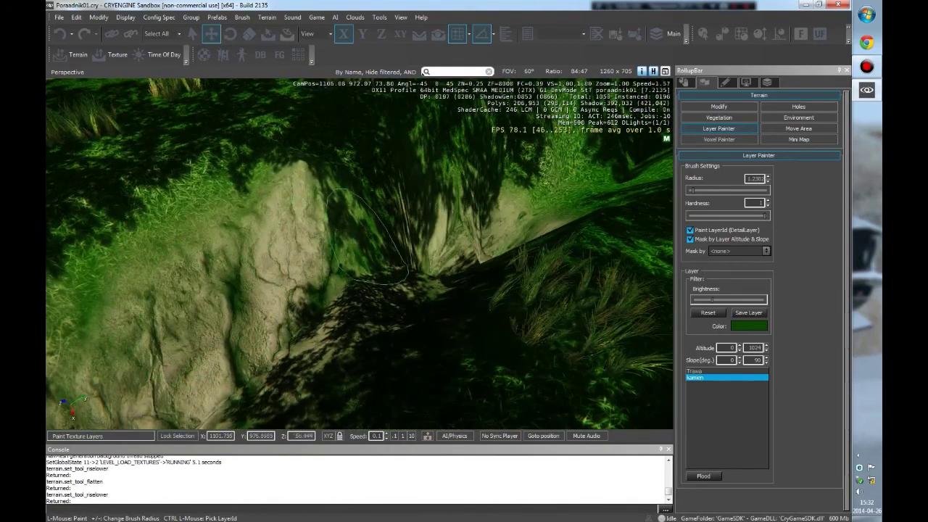
pyautogui.moveTo(479, 210); pyautogui.dragTo(486, 225, button='right')
pyautogui.moveTo(279, 182)
pyautogui.mouseDown()
pyautogui.moveTo(442, 319)
pyautogui.moveTo(471, 218)
pyautogui.moveTo(362, 123)
pyautogui.moveTo(254, 165)
pyautogui.mouseUp()
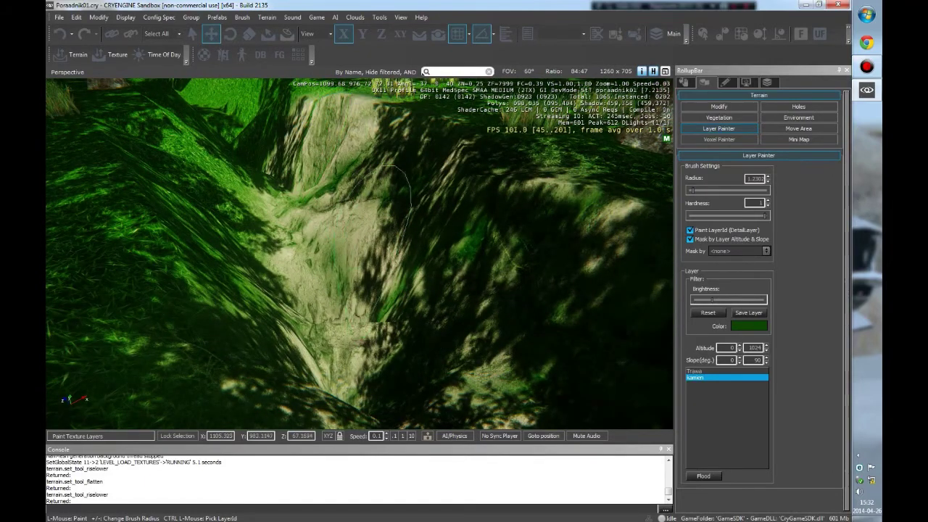
# Step: Paint kamien on the trench floor and walls from about Y 982 to Y 990
pyautogui.moveTo(265, 163)
pyautogui.mouseDown(button='right')
pyautogui.moveTo(240, 311)
pyautogui.moveTo(362, 207)
pyautogui.mouseUp(button='right')
pyautogui.moveTo(370, 203)
pyautogui.mouseDown()
pyautogui.moveTo(362, 134)
pyautogui.moveTo(341, 124)
pyautogui.moveTo(290, 167)
pyautogui.moveTo(320, 268)
pyautogui.mouseUp()
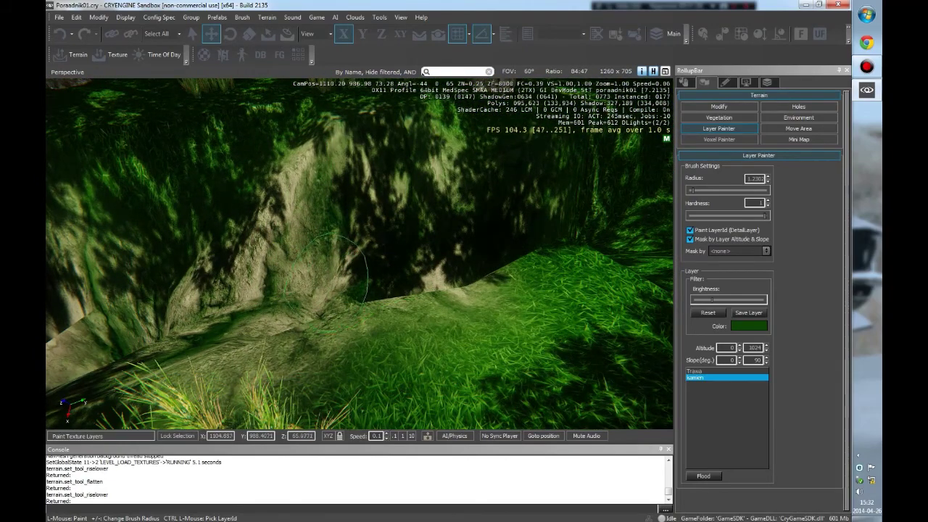
pyautogui.moveTo(319, 268); pyautogui.dragTo(305, 290, button='right')
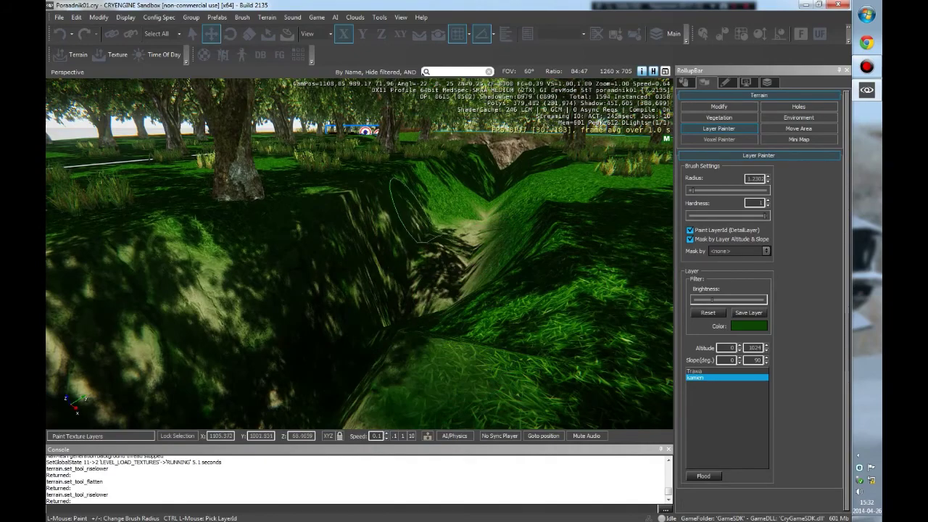
pyautogui.moveTo(187, 332)
pyautogui.mouseDown(button='right')
pyautogui.moveTo(269, 280)
pyautogui.moveTo(297, 294)
pyautogui.mouseUp(button='right')
pyautogui.moveTo(298, 294); pyautogui.dragTo(410, 304, button='middle')
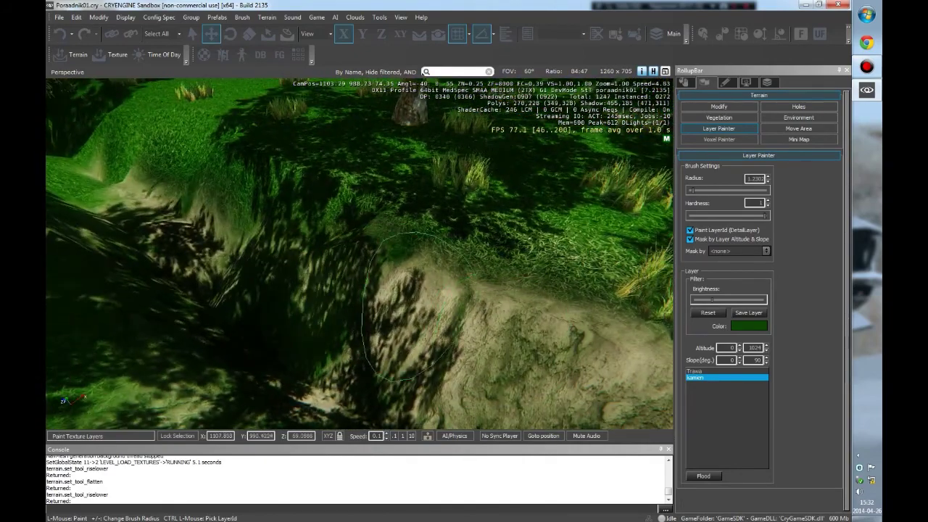
# Step: Cover the trench walls and floor with kamien from about Y 990 to Y 1013
pyautogui.moveTo(290, 203)
pyautogui.mouseDown()
pyautogui.moveTo(209, 190)
pyautogui.moveTo(297, 301)
pyautogui.moveTo(347, 294)
pyautogui.moveTo(413, 305)
pyautogui.moveTo(288, 203)
pyautogui.moveTo(227, 196)
pyautogui.moveTo(413, 301)
pyautogui.moveTo(376, 279)
pyautogui.moveTo(337, 211)
pyautogui.moveTo(185, 178)
pyautogui.moveTo(118, 151)
pyautogui.moveTo(199, 204)
pyautogui.mouseUp()
pyautogui.moveTo(200, 204)
pyautogui.mouseDown(button='right')
pyautogui.moveTo(301, 290)
pyautogui.moveTo(225, 185)
pyautogui.moveTo(304, 167)
pyautogui.moveTo(385, 174)
pyautogui.moveTo(471, 228)
pyautogui.moveTo(457, 196)
pyautogui.moveTo(446, 221)
pyautogui.moveTo(435, 214)
pyautogui.mouseUp(button='right')
pyautogui.moveTo(435, 164)
pyautogui.mouseDown()
pyautogui.moveTo(192, 216)
pyautogui.moveTo(109, 247)
pyautogui.moveTo(188, 280)
pyautogui.moveTo(544, 245)
pyautogui.moveTo(642, 220)
pyautogui.moveTo(435, 353)
pyautogui.moveTo(258, 362)
pyautogui.mouseUp()
pyautogui.moveTo(258, 361); pyautogui.dragTo(388, 339, button='right')
pyautogui.moveTo(341, 229); pyautogui.dragTo(207, 236, button='right')
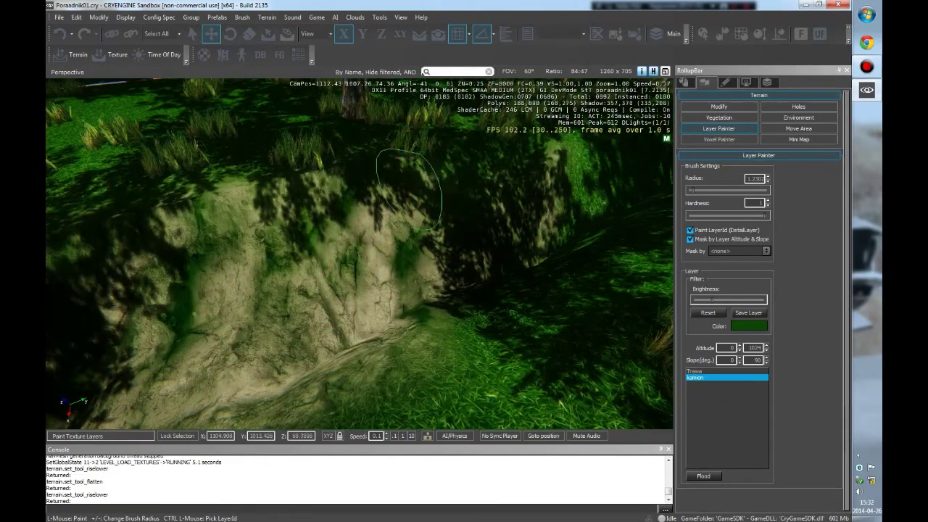
# Step: Paint the kamien layer on the shaded trench walls from about Y 1013 to Y 1030
pyautogui.moveTo(174, 240)
pyautogui.mouseDown(button='right')
pyautogui.moveTo(241, 305)
pyautogui.moveTo(259, 300)
pyautogui.moveTo(248, 216)
pyautogui.mouseUp(button='right')
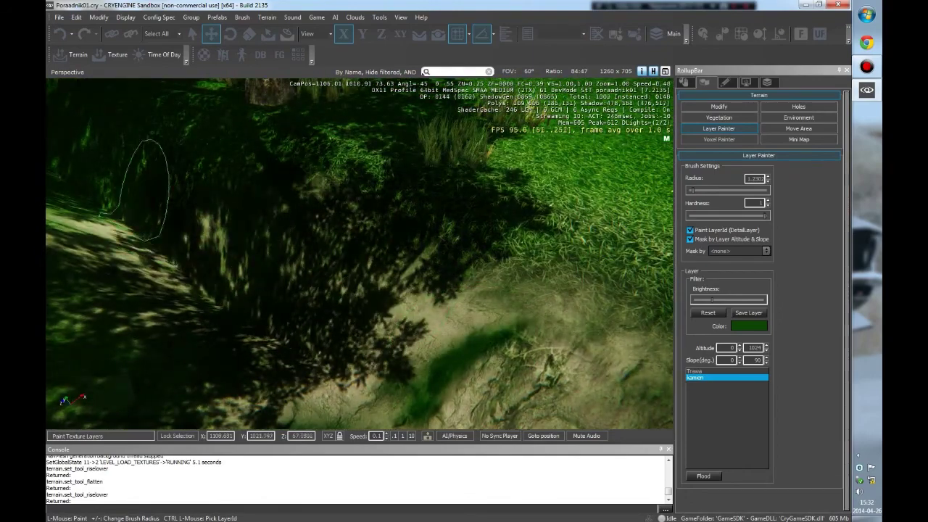
pyautogui.moveTo(69, 123)
pyautogui.mouseDown(button='right')
pyautogui.moveTo(160, 203)
pyautogui.moveTo(247, 246)
pyautogui.moveTo(304, 195)
pyautogui.mouseUp(button='right')
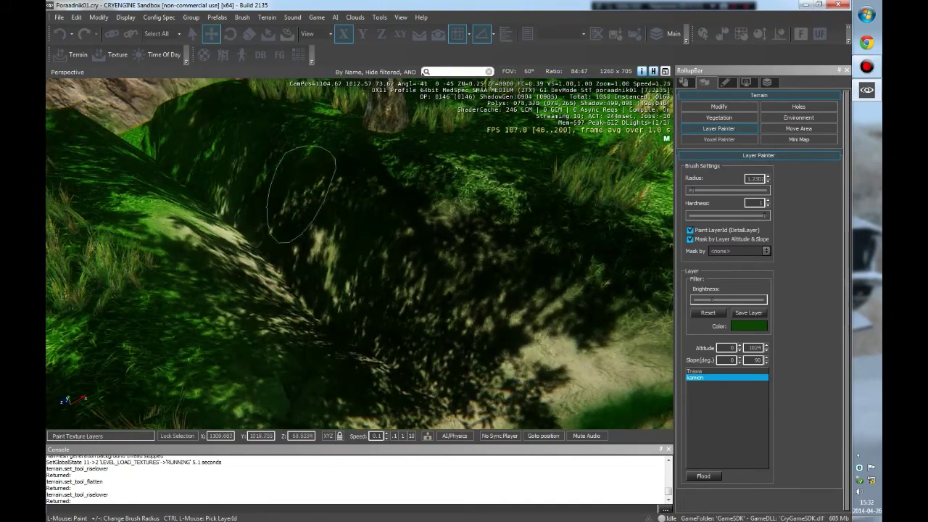
pyautogui.moveTo(264, 319)
pyautogui.mouseDown(button='right')
pyautogui.moveTo(373, 311)
pyautogui.moveTo(399, 333)
pyautogui.mouseUp(button='right')
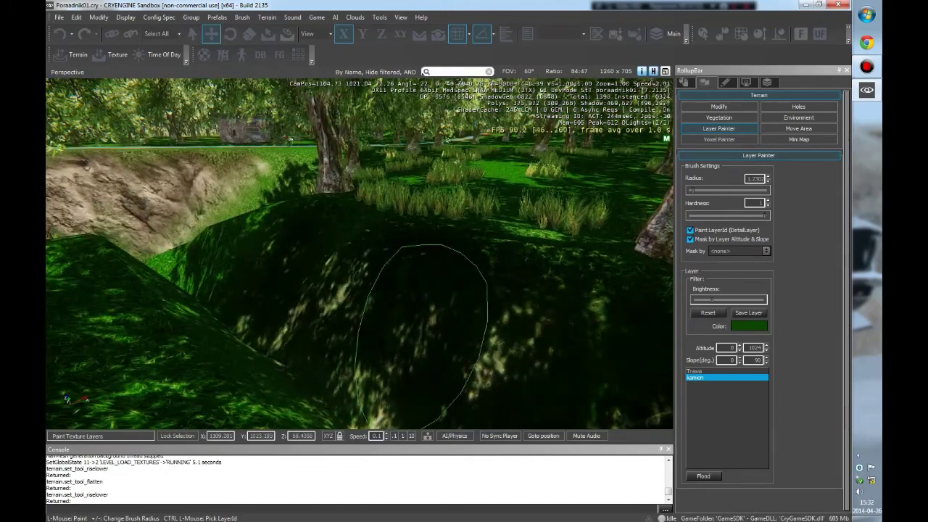
pyautogui.moveTo(217, 268)
pyautogui.mouseDown(button='right')
pyautogui.moveTo(225, 244)
pyautogui.moveTo(327, 276)
pyautogui.moveTo(435, 290)
pyautogui.moveTo(247, 290)
pyautogui.moveTo(347, 289)
pyautogui.mouseUp(button='right')
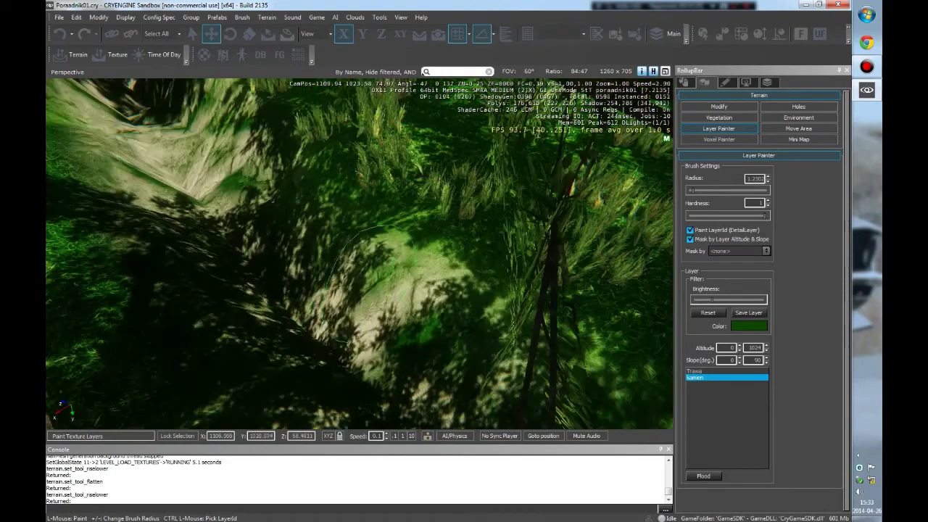
pyautogui.moveTo(355, 236); pyautogui.dragTo(536, 319, button='right')
# Step: Enlarge the brush and paint kamien over the grass where the trench opens out, around Y 1040 to Y 1050
pyautogui.press('+')
pyautogui.press('+')
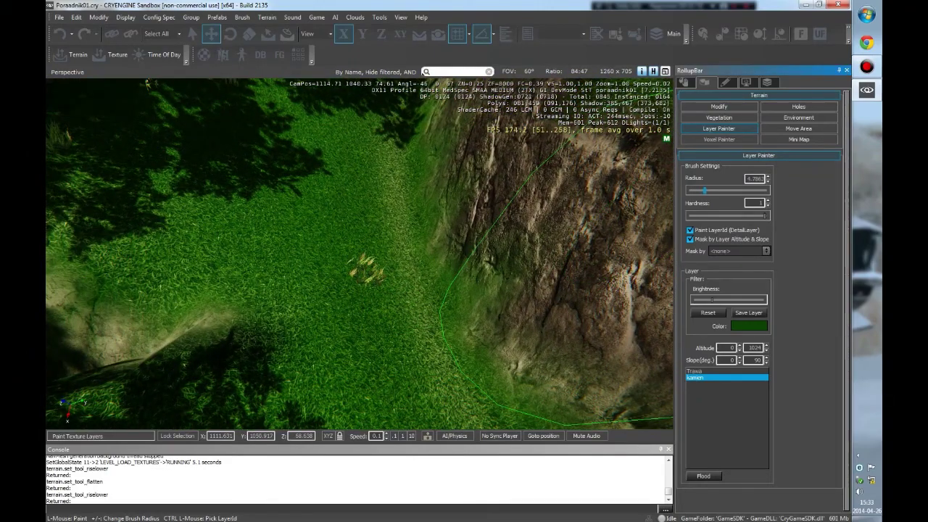
pyautogui.moveTo(396, 260)
pyautogui.mouseDown()
pyautogui.moveTo(384, 289)
pyautogui.moveTo(439, 347)
pyautogui.moveTo(414, 282)
pyautogui.moveTo(330, 321)
pyautogui.moveTo(268, 307)
pyautogui.moveTo(403, 184)
pyautogui.mouseUp()
pyautogui.moveTo(403, 182)
pyautogui.mouseDown(button='right')
pyautogui.moveTo(512, 323)
pyautogui.moveTo(450, 261)
pyautogui.moveTo(602, 265)
pyautogui.mouseUp(button='right')
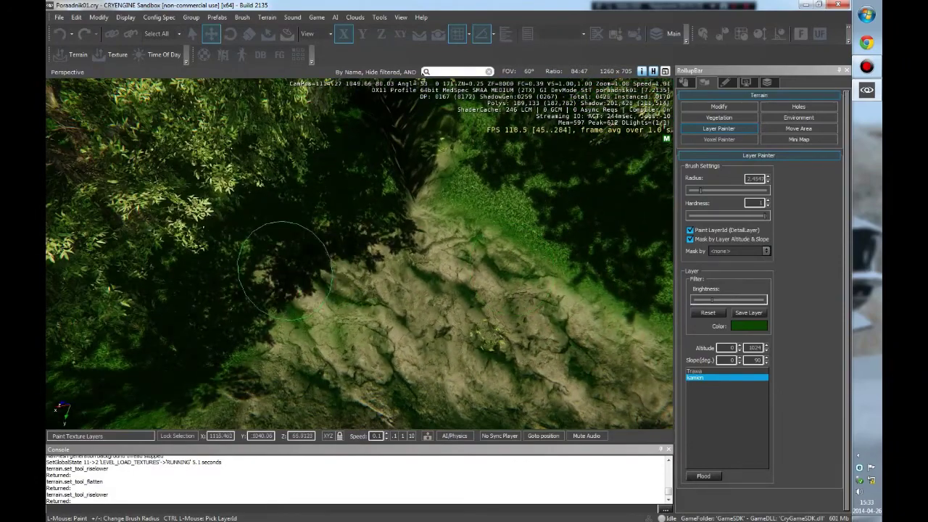
pyautogui.moveTo(294, 264)
pyautogui.mouseDown(button='right')
pyautogui.moveTo(254, 267)
pyautogui.moveTo(243, 237)
pyautogui.moveTo(202, 221)
pyautogui.moveTo(182, 188)
pyautogui.moveTo(138, 229)
pyautogui.moveTo(117, 222)
pyautogui.moveTo(152, 239)
pyautogui.mouseUp(button='right')
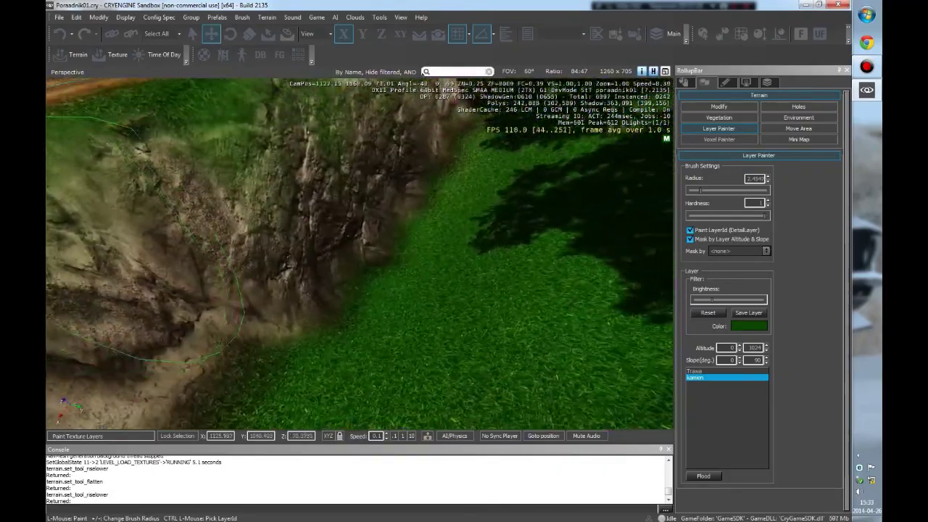
# Step: Paint kamien over the grass along the cliff foot from about Y 1050 to Y 1073, and undo the last stroke
pyautogui.moveTo(414, 249)
pyautogui.mouseDown()
pyautogui.moveTo(394, 291)
pyautogui.moveTo(421, 247)
pyautogui.moveTo(484, 230)
pyautogui.mouseUp()
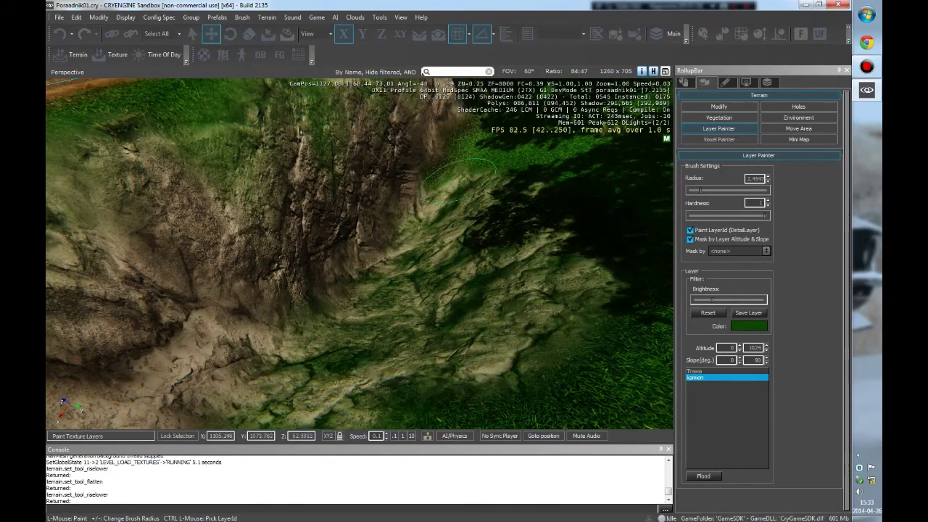
pyautogui.moveTo(359, 381); pyautogui.dragTo(377, 362, button='right')
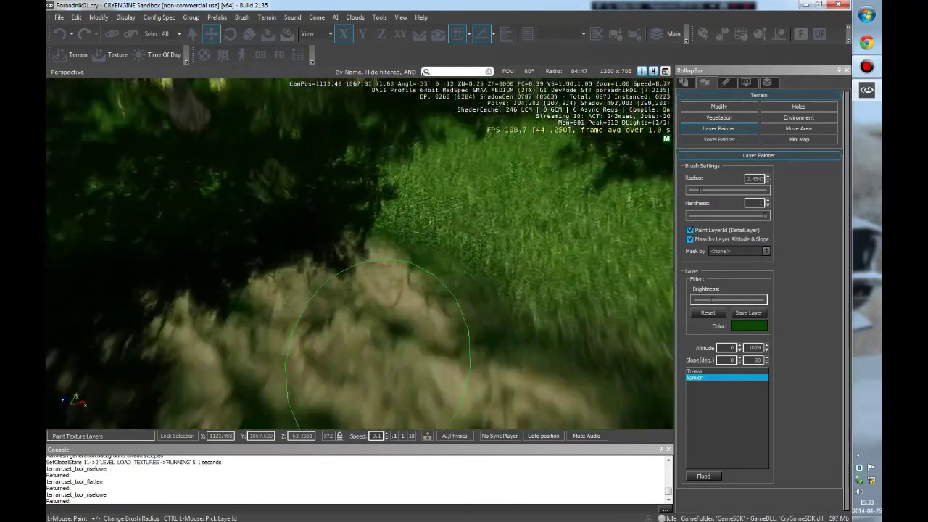
pyautogui.moveTo(378, 330); pyautogui.dragTo(375, 356, button='right')
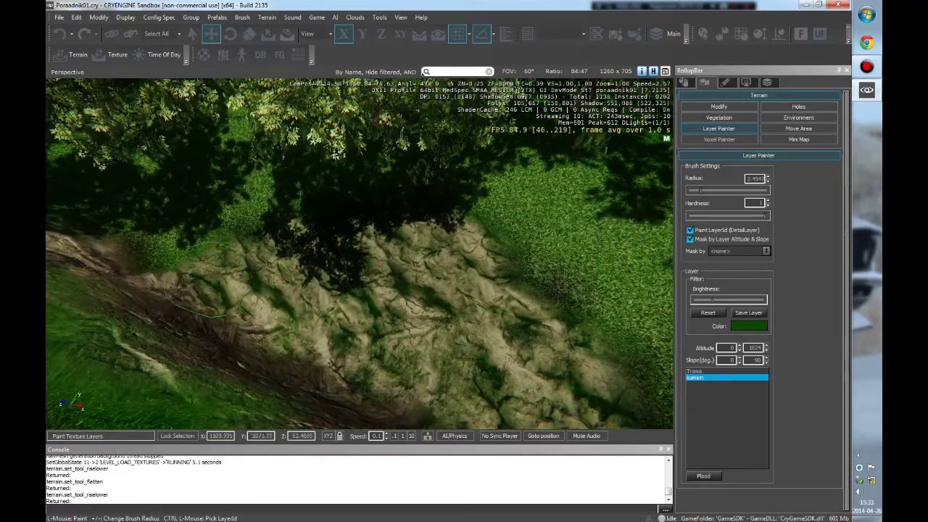
pyautogui.moveTo(363, 370); pyautogui.dragTo(363, 361, button='right')
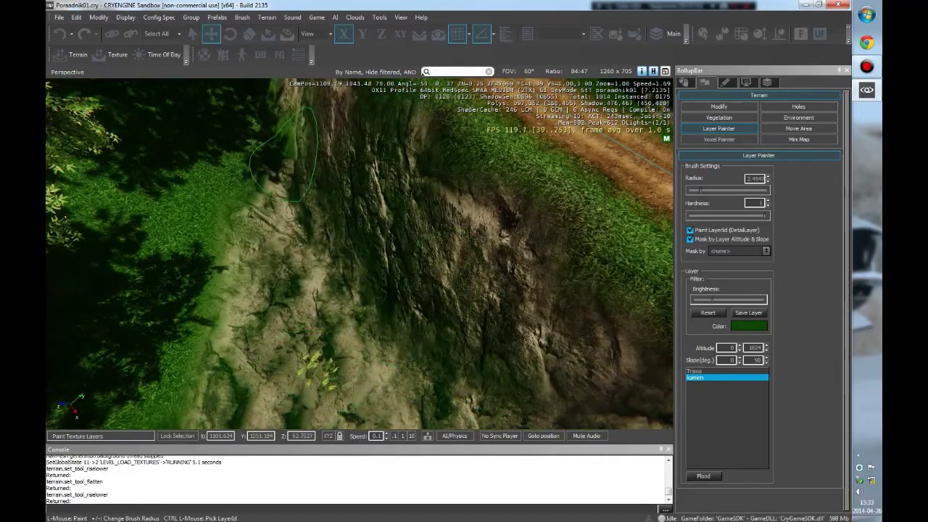
pyautogui.click(59, 33)
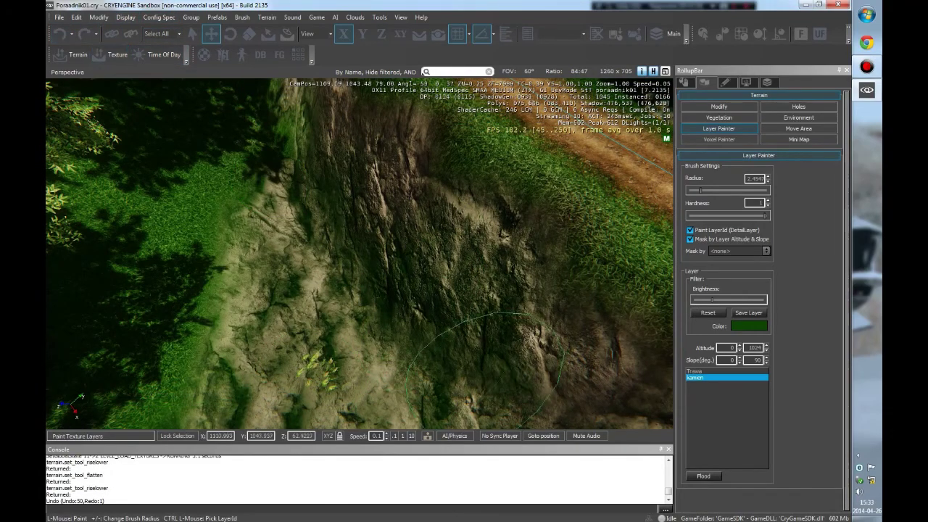
# Step: Inspect the painted rock area and the trench through the forest, back to the trench's start near Y 950
pyautogui.moveTo(450, 363); pyautogui.dragTo(435, 377, button='right')
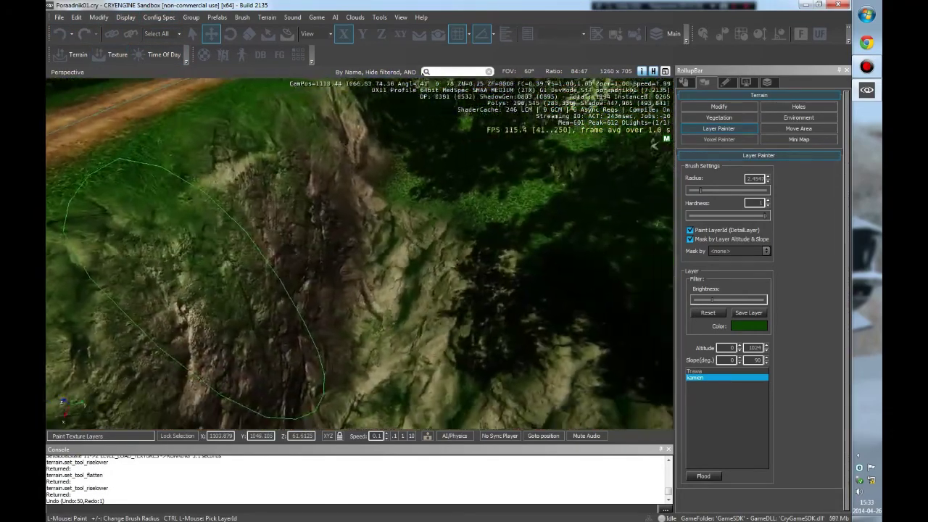
pyautogui.moveTo(654, 144); pyautogui.dragTo(625, 145, button='middle')
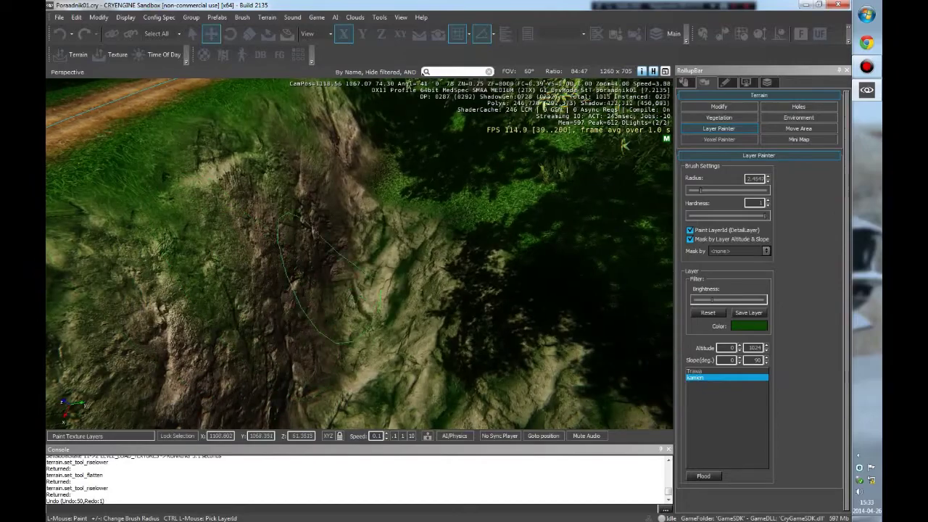
pyautogui.moveTo(623, 143); pyautogui.dragTo(649, 166, button='right')
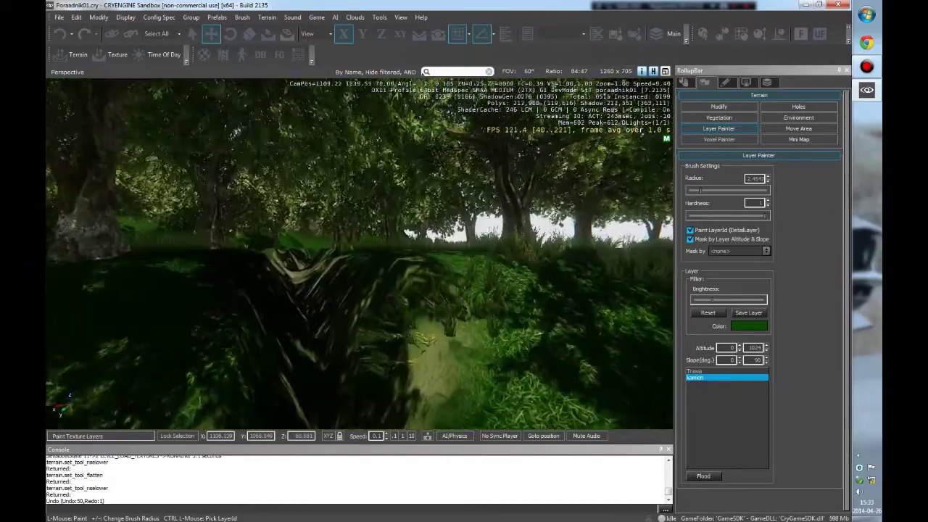
pyautogui.moveTo(359, 254)
pyautogui.mouseDown(button='right')
pyautogui.moveTo(359, 290)
pyautogui.moveTo(359, 247)
pyautogui.mouseUp(button='right')
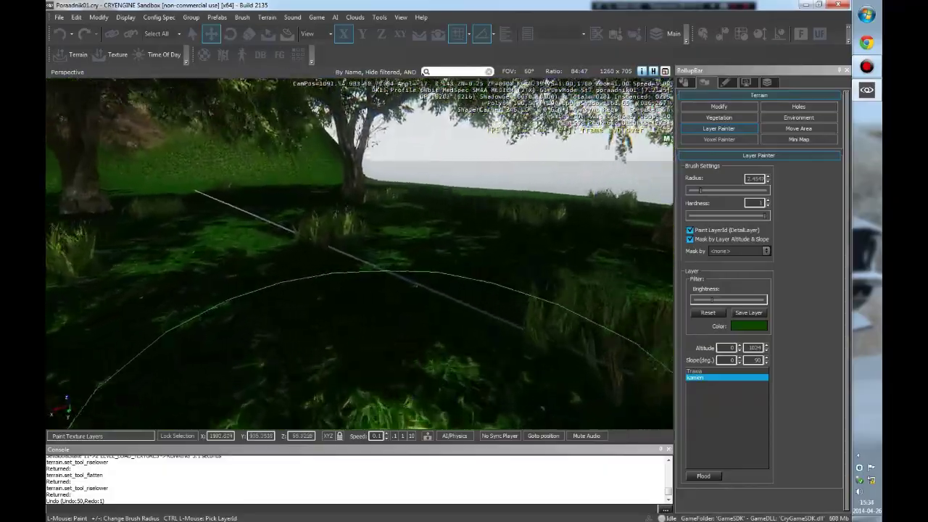
pyautogui.moveTo(359, 246); pyautogui.dragTo(359, 258, button='right')
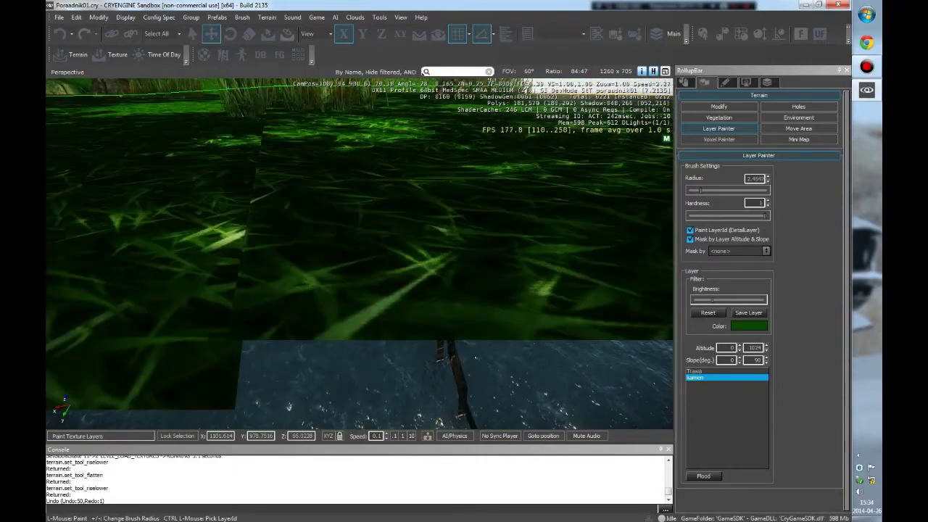
pyautogui.moveTo(484, 188); pyautogui.dragTo(475, 212, button='right')
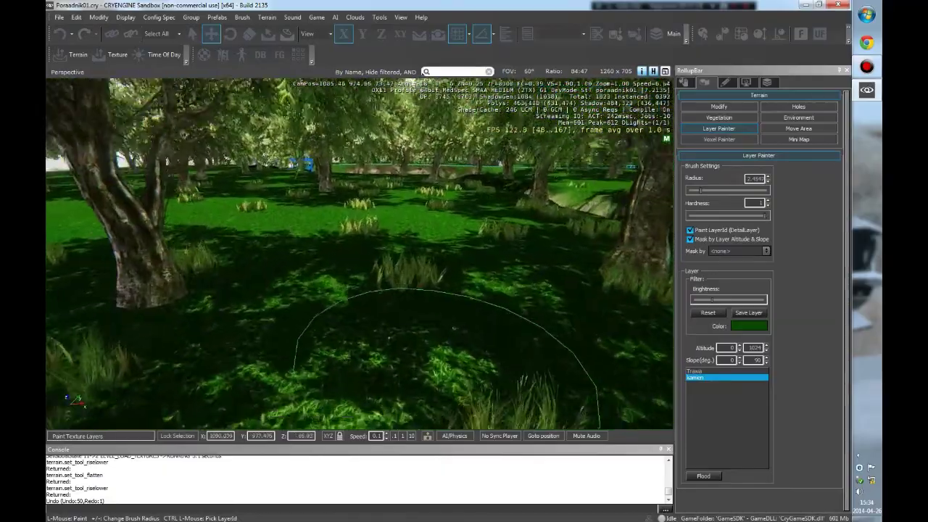
pyautogui.press('w')
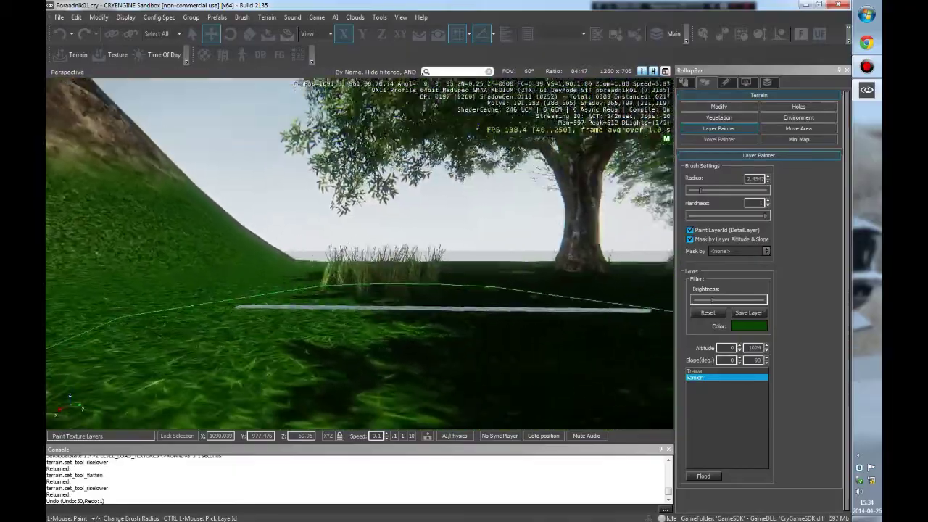
pyautogui.moveTo(443, 310); pyautogui.dragTo(454, 192, button='right')
pyautogui.press('w')
pyautogui.moveTo(471, 377); pyautogui.dragTo(406, 348, button='right')
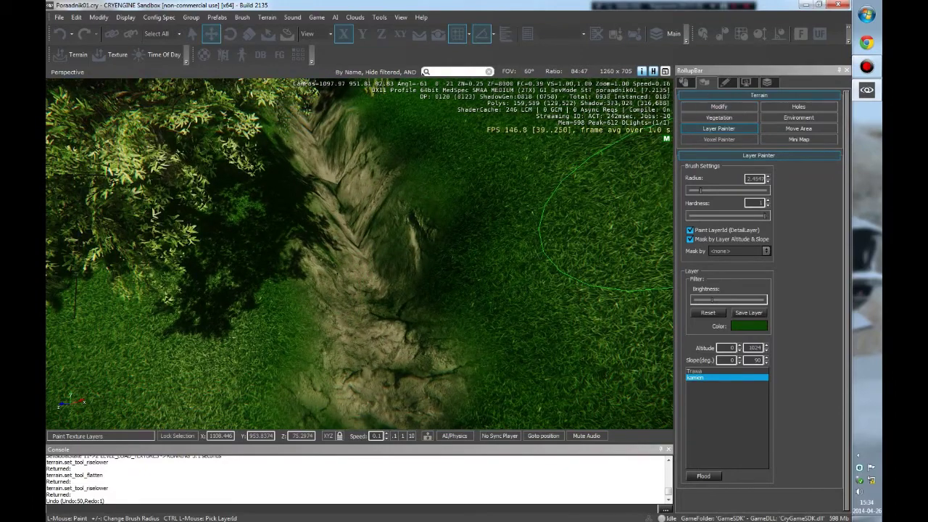
# Step: Start a new River object, enable Follow Terrain and place its first point at the trench start near X 1099.5, Y 950
pyautogui.click(684, 82)
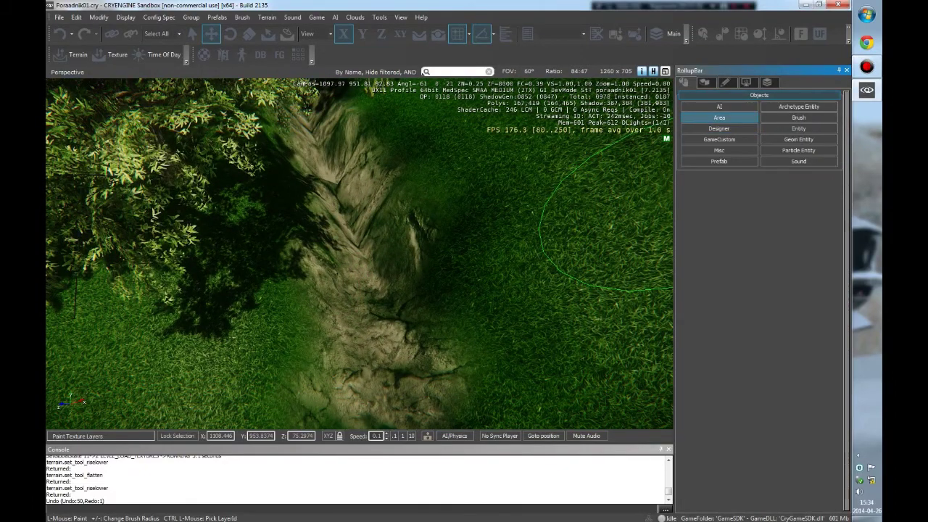
pyautogui.click(720, 150)
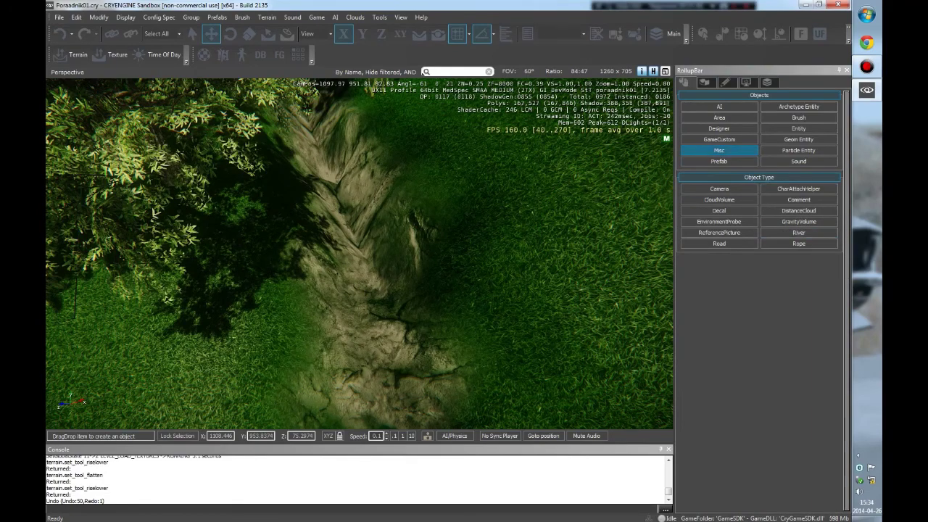
pyautogui.click(800, 232)
pyautogui.moveTo(534, 197); pyautogui.dragTo(402, 250, button='right')
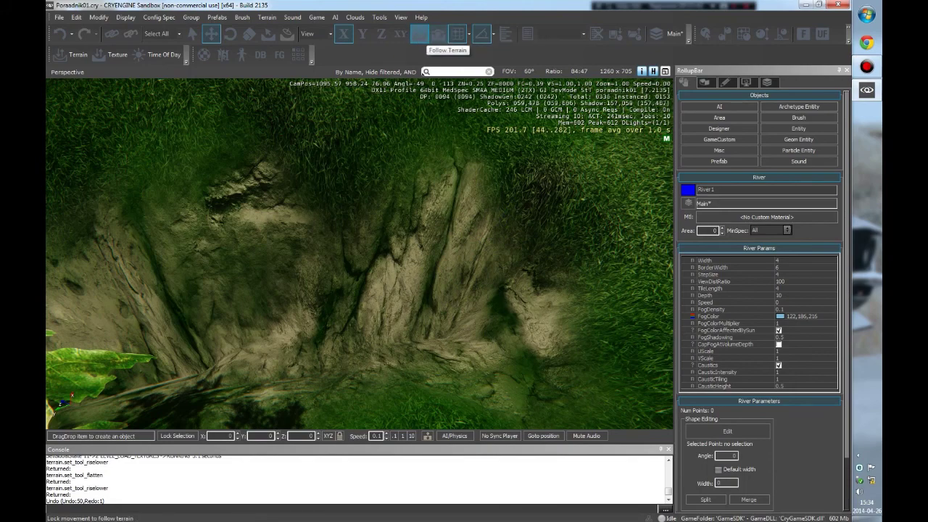
pyautogui.click(420, 33)
pyautogui.moveTo(402, 309); pyautogui.dragTo(417, 293, button='right')
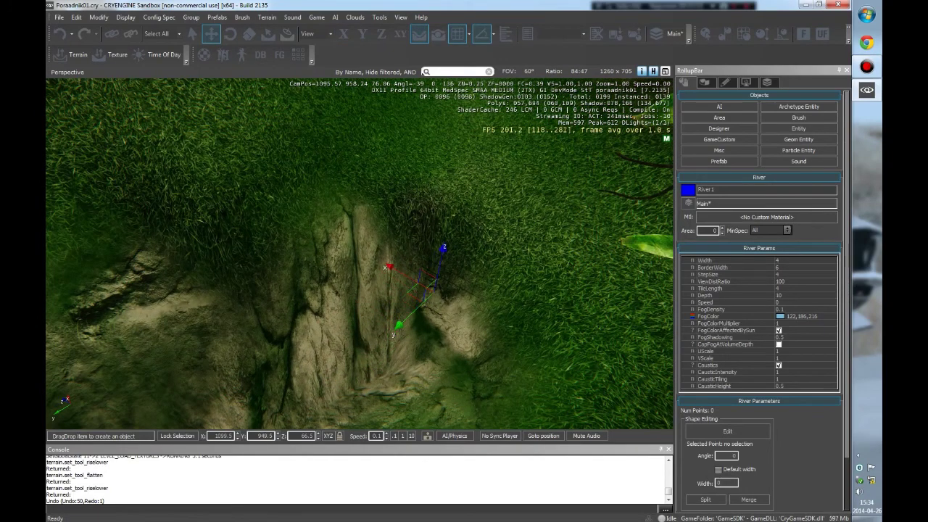
pyautogui.click(428, 294)
# Step: Place river points along the middle of the trench floor from about Y 950 to Y 985
pyautogui.moveTo(428, 294); pyautogui.dragTo(330, 314, button='right')
pyautogui.moveTo(473, 348); pyautogui.dragTo(464, 347, button='middle')
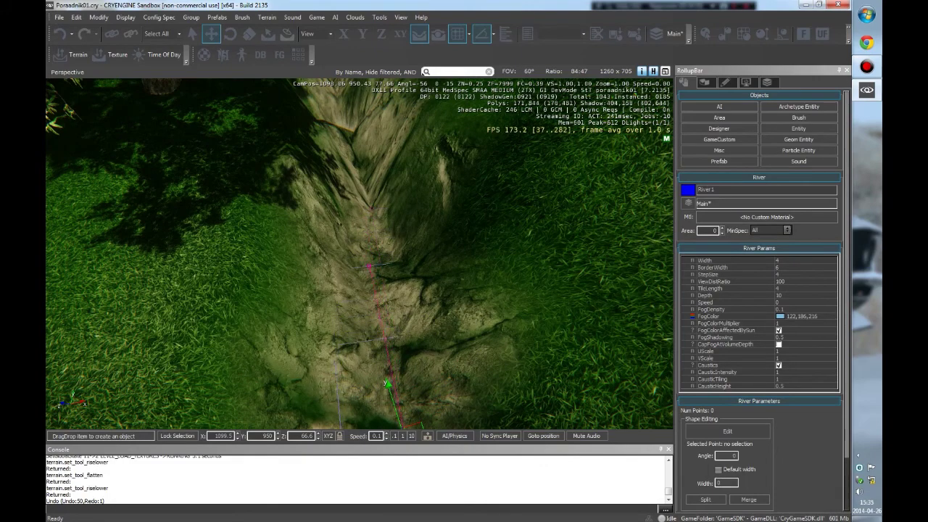
pyautogui.moveTo(371, 276); pyautogui.dragTo(375, 258, button='right')
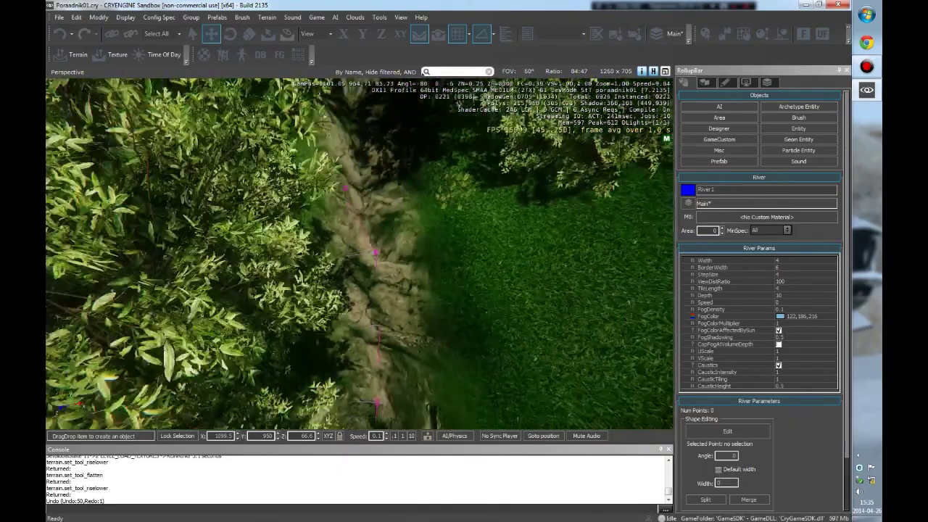
pyautogui.moveTo(375, 259); pyautogui.dragTo(376, 254, button='right')
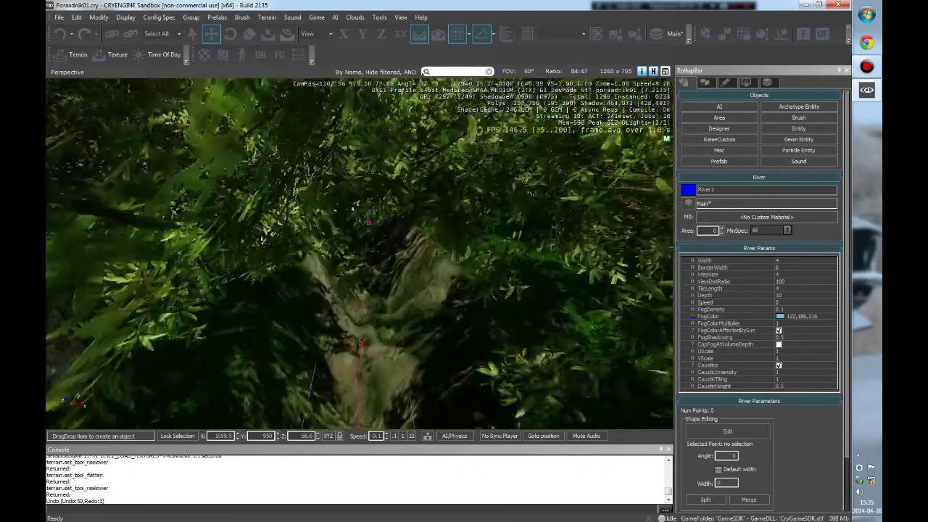
pyautogui.scroll(-3, 365, 250)
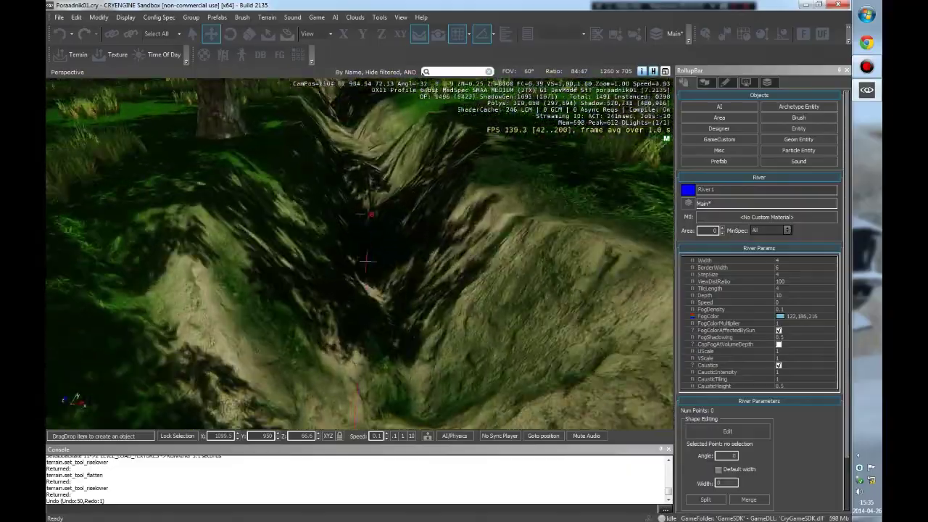
# Step: Continue the river points along the trench floor through the forest and finish the river at the trench mouth near Y 1040
pyautogui.moveTo(367, 261); pyautogui.dragTo(370, 306, button='right')
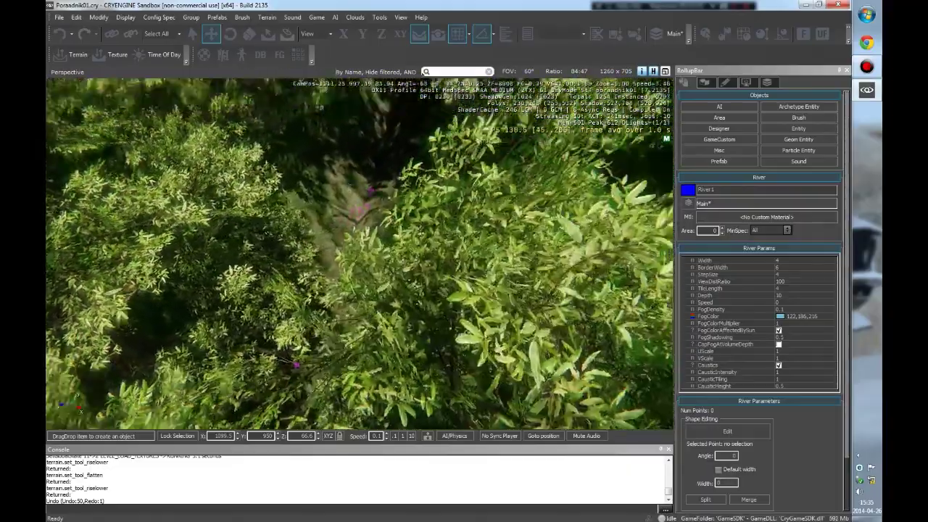
pyautogui.moveTo(360, 254); pyautogui.dragTo(360, 304, button='right')
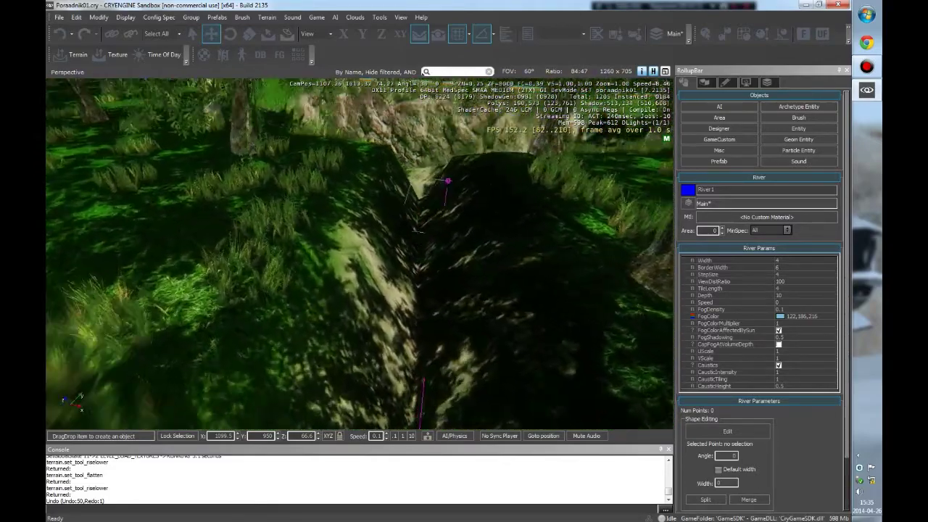
pyautogui.moveTo(448, 181); pyautogui.dragTo(446, 205, button='right')
pyautogui.press('w')
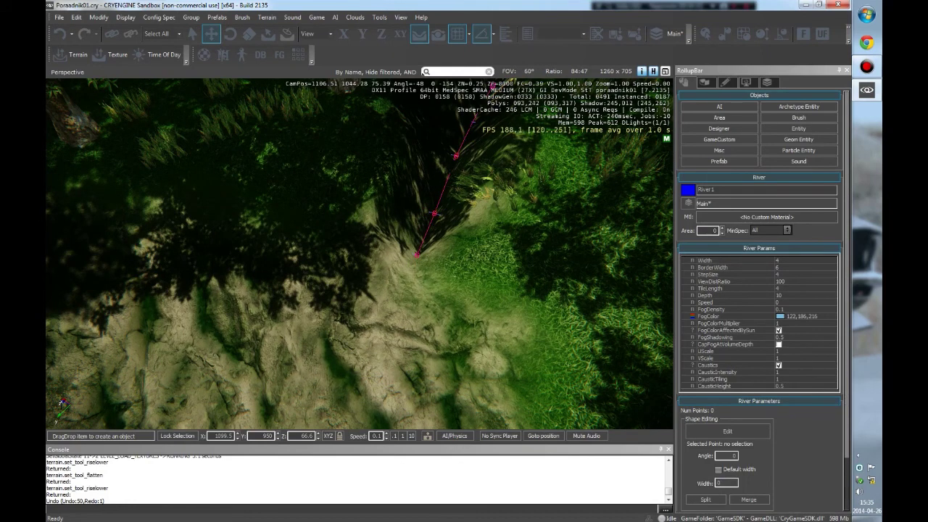
pyautogui.doubleClick(417, 253)
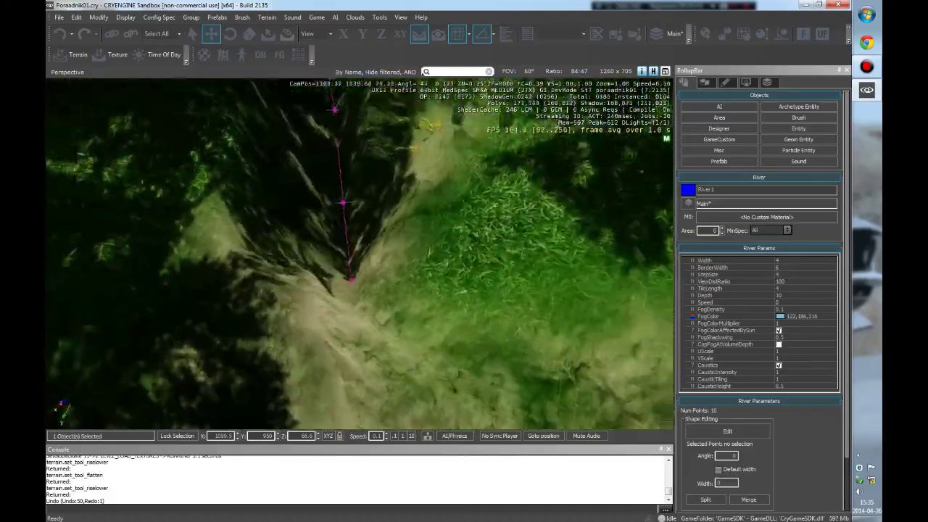
# Step: Raise the river along Z to 68.1 and shift it along X to 1099 at the trench start
pyautogui.press('w')
pyautogui.press('w')
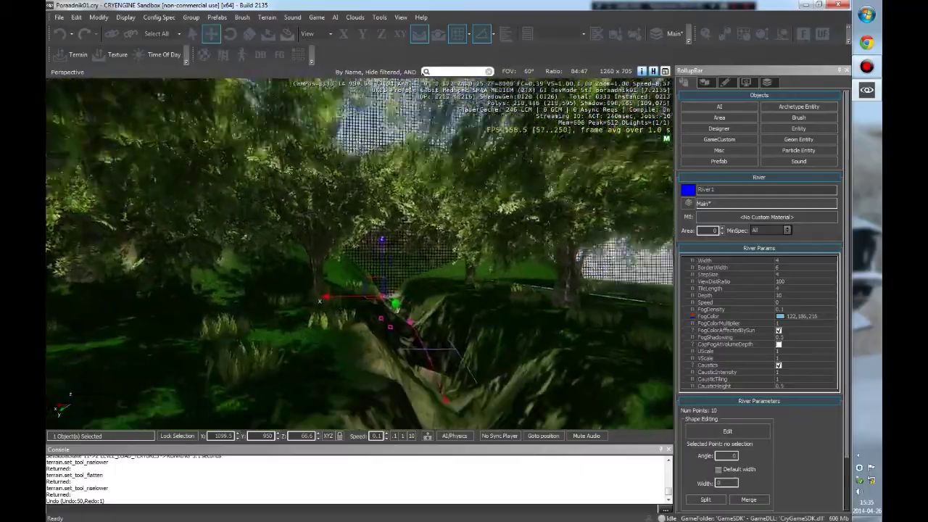
pyautogui.press('w')
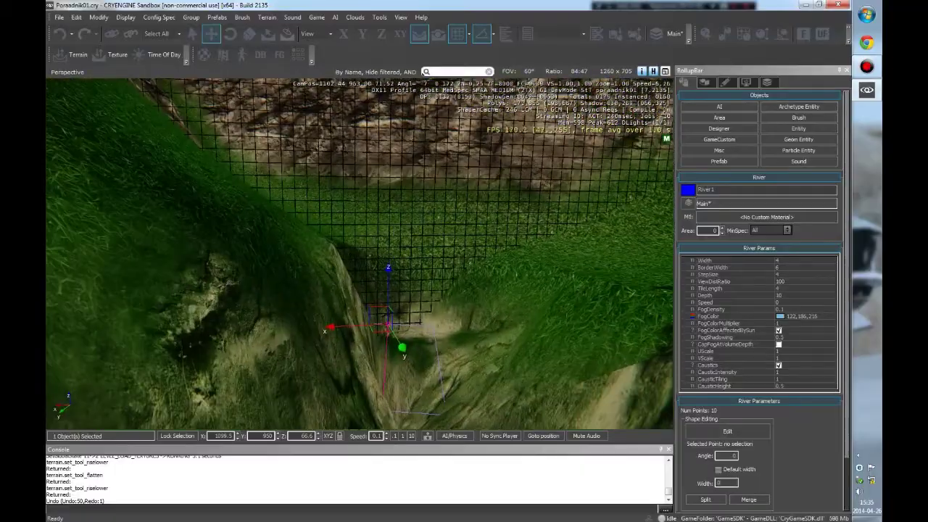
pyautogui.press('s')
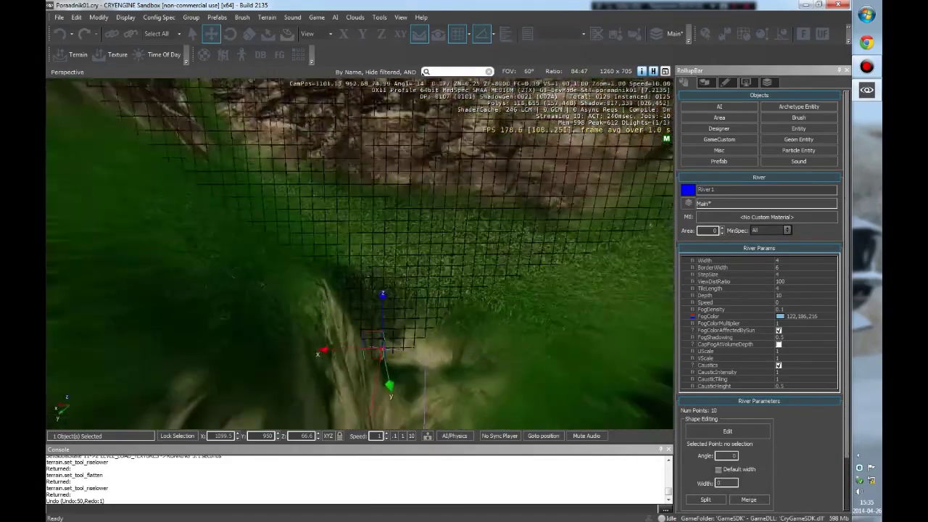
pyautogui.press('3')
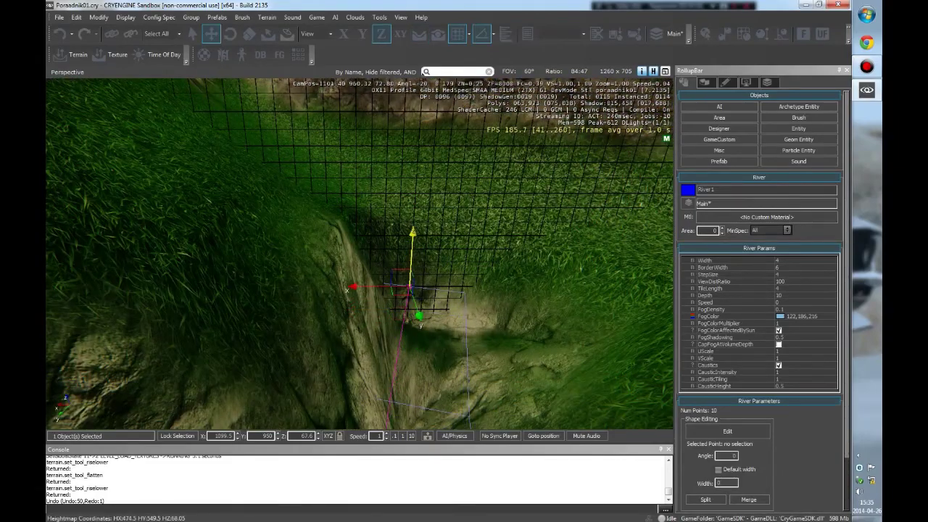
pyautogui.press('w')
pyautogui.press('w')
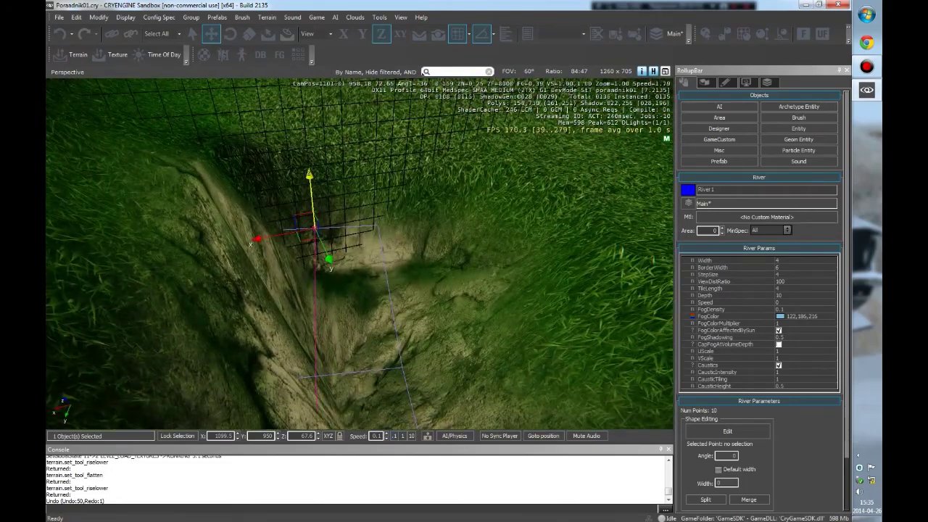
pyautogui.moveTo(360, 254); pyautogui.dragTo(500, 248, button='right')
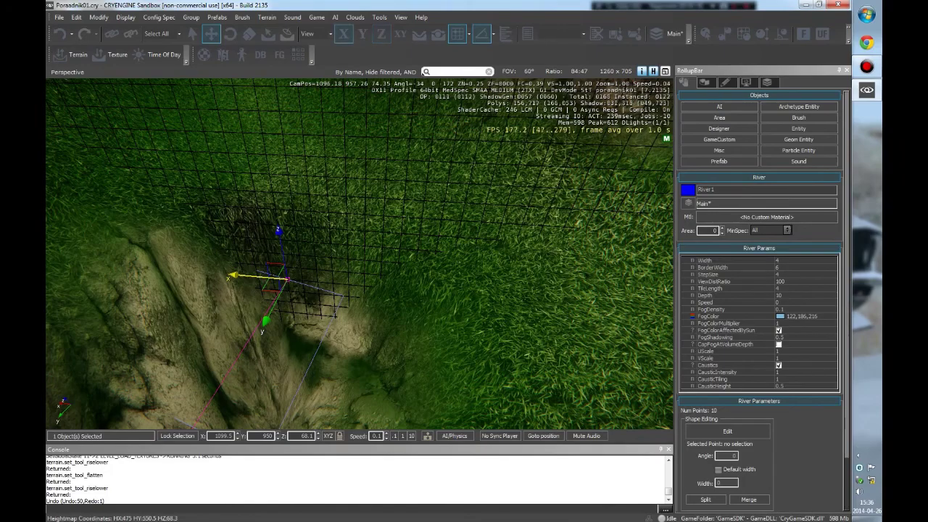
pyautogui.moveTo(302, 281); pyautogui.dragTo(305, 218, button='right')
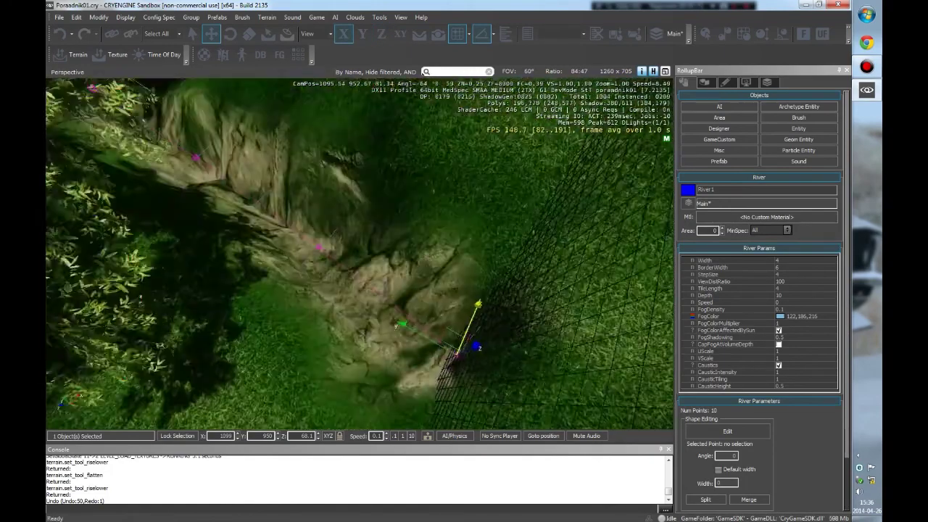
# Step: Check the river's fit along the trench through the forest and increase the river's Width to 7
pyautogui.moveTo(304, 217); pyautogui.dragTo(319, 222, button='right')
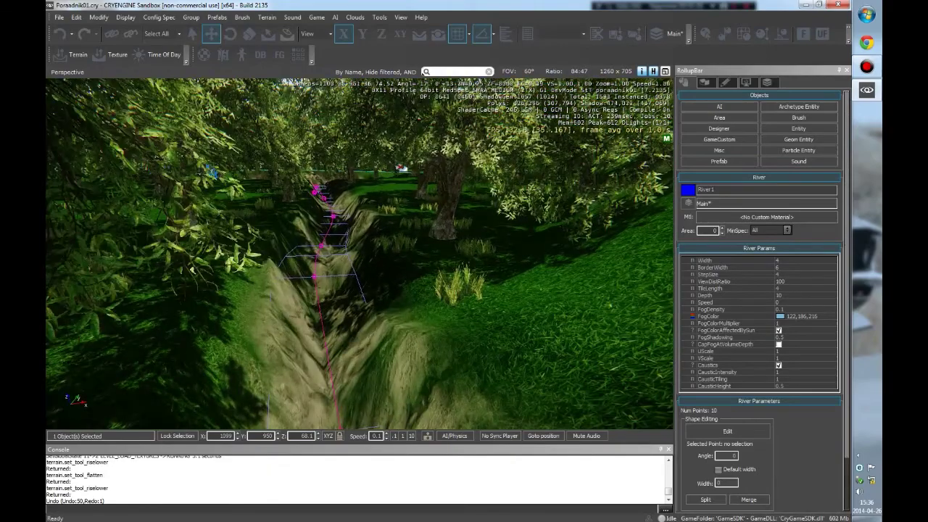
pyautogui.press('w')
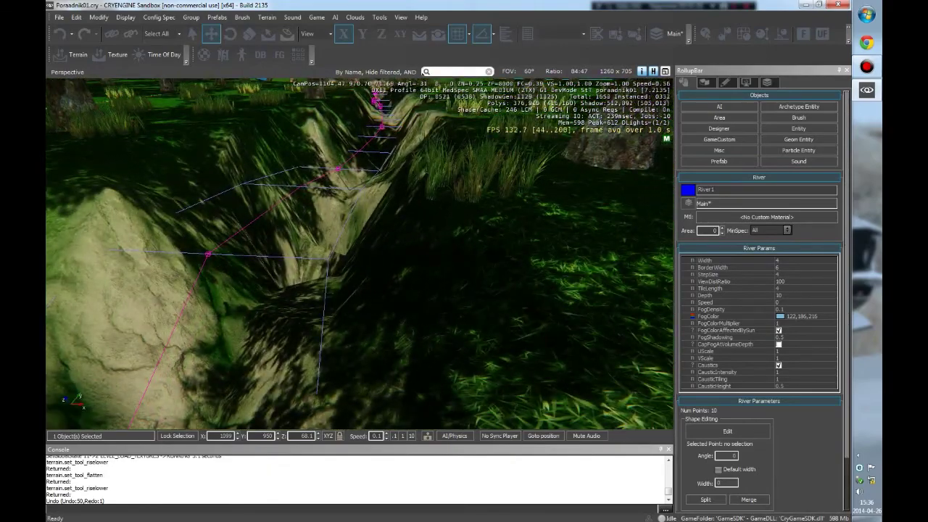
pyautogui.press('s')
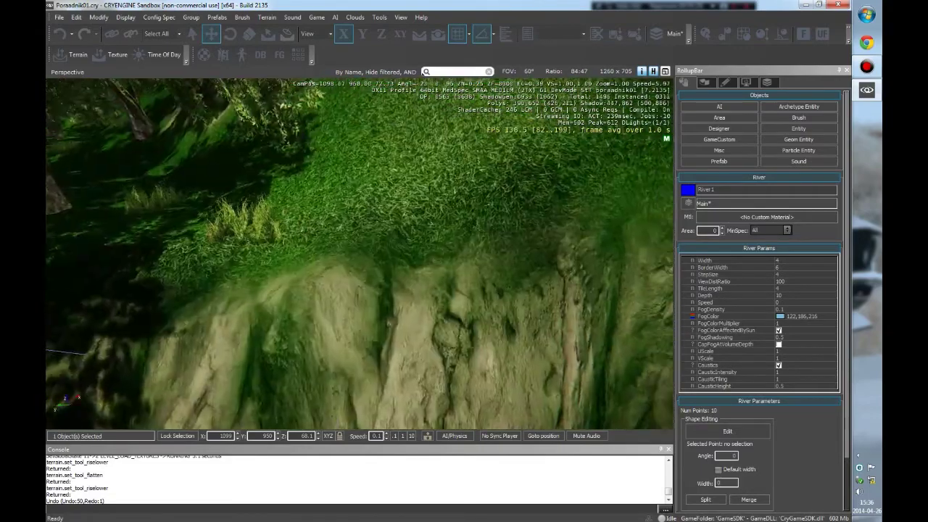
pyautogui.press('w')
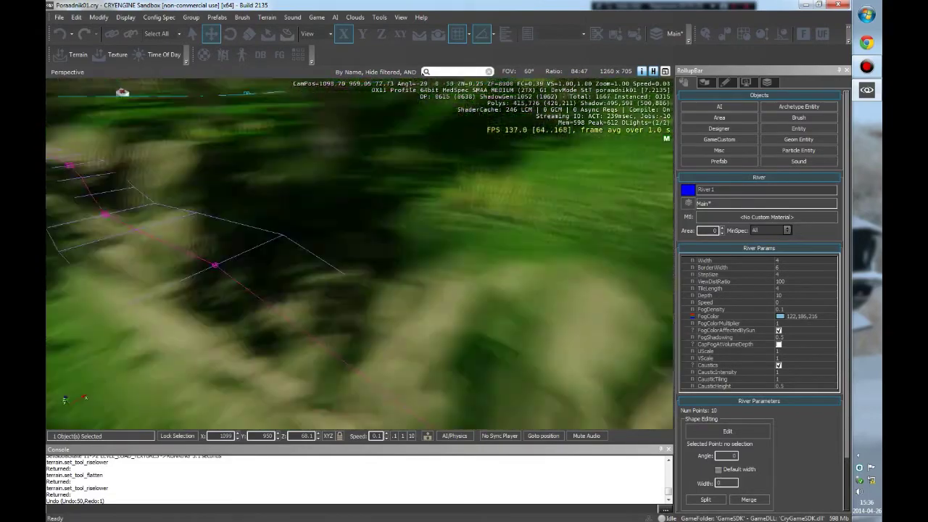
pyautogui.press('w')
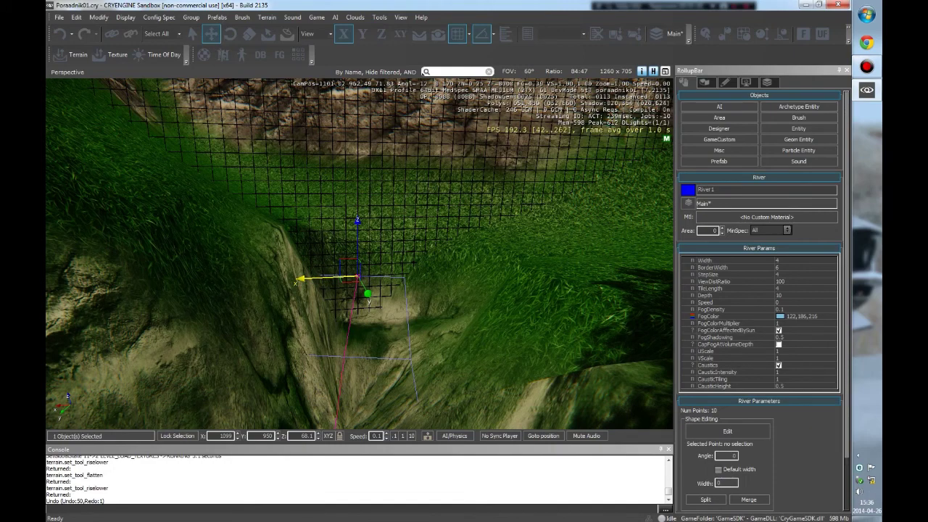
pyautogui.click(733, 268)
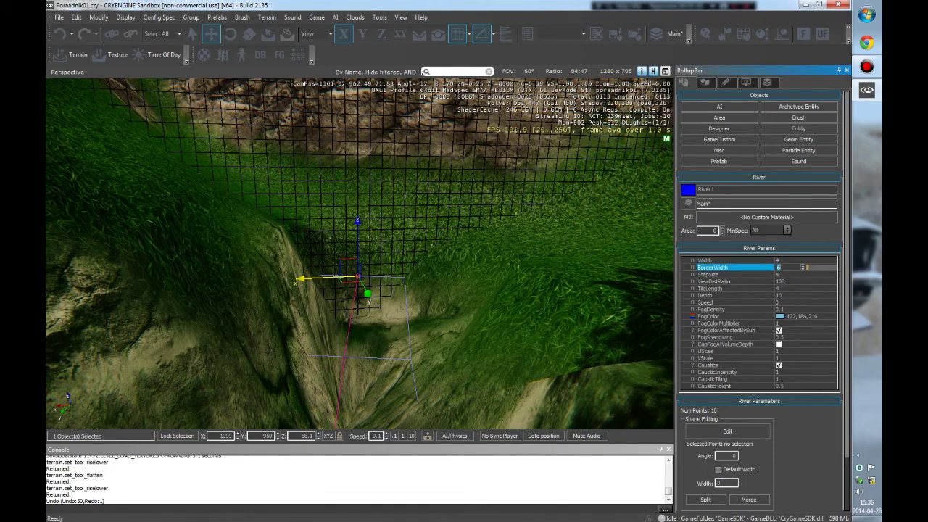
pyautogui.click(733, 261)
pyautogui.moveTo(803, 260); pyautogui.dragTo(803, 247)
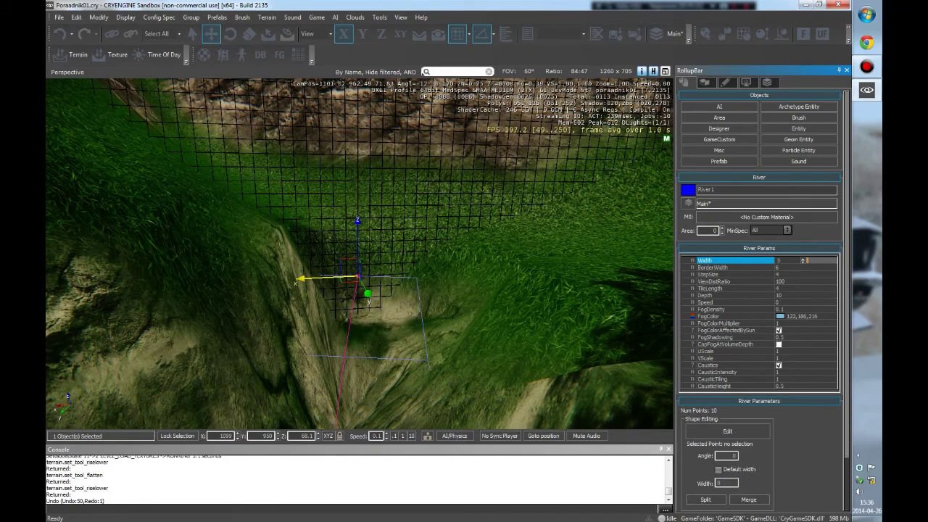
pyautogui.moveTo(359, 254); pyautogui.dragTo(250, 225, button='right')
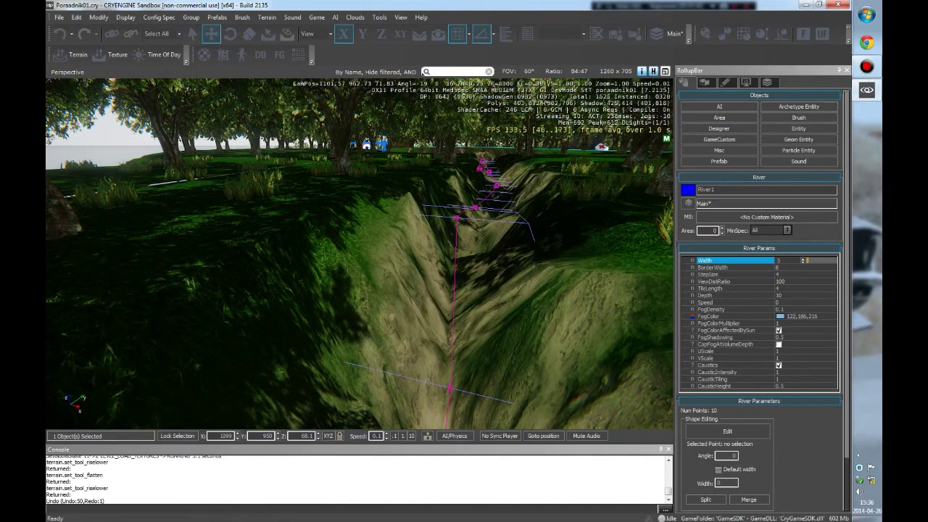
pyautogui.moveTo(803, 259); pyautogui.dragTo(803, 245)
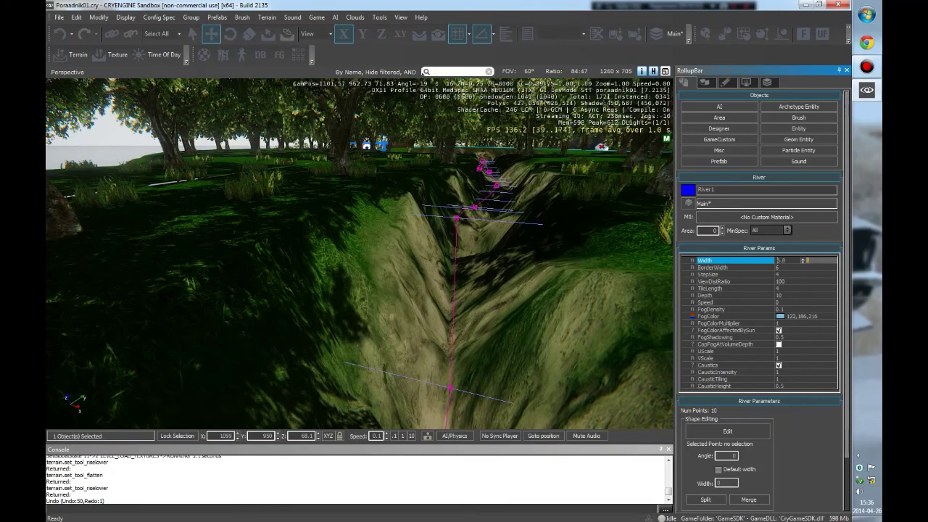
pyautogui.moveTo(359, 253); pyautogui.dragTo(218, 254, button='right')
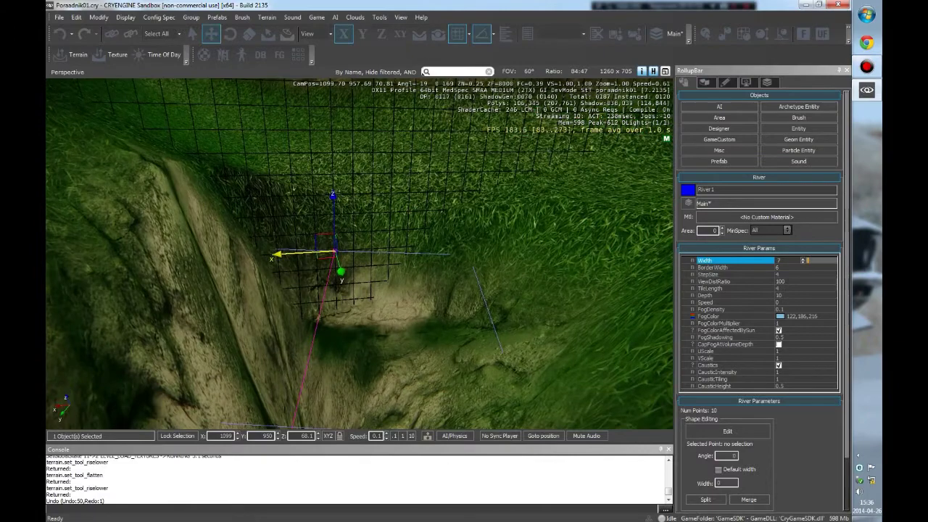
# Step: Shift the river along X to 1098.5 and set its Width to 8
pyautogui.moveTo(305, 254); pyautogui.dragTo(342, 253)
pyautogui.moveTo(342, 253); pyautogui.dragTo(283, 265, button='right')
pyautogui.moveTo(298, 217); pyautogui.dragTo(283, 221)
pyautogui.moveTo(803, 261); pyautogui.dragTo(803, 255)
pyautogui.moveTo(291, 254)
pyautogui.mouseDown(button='right')
pyautogui.moveTo(312, 239)
pyautogui.moveTo(319, 265)
pyautogui.moveTo(310, 247)
pyautogui.moveTo(301, 257)
pyautogui.mouseUp(button='right')
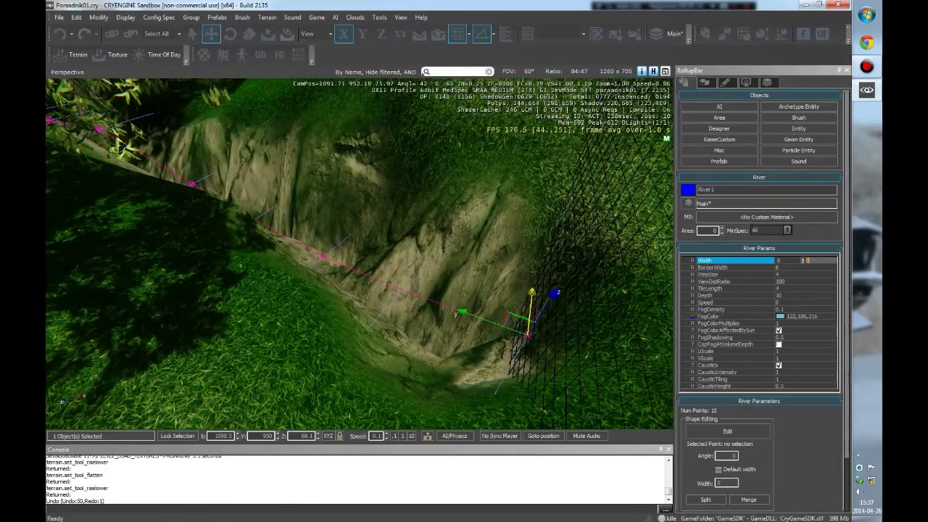
pyautogui.moveTo(301, 258)
pyautogui.mouseDown(button='right')
pyautogui.moveTo(288, 245)
pyautogui.moveTo(283, 256)
pyautogui.mouseUp(button='right')
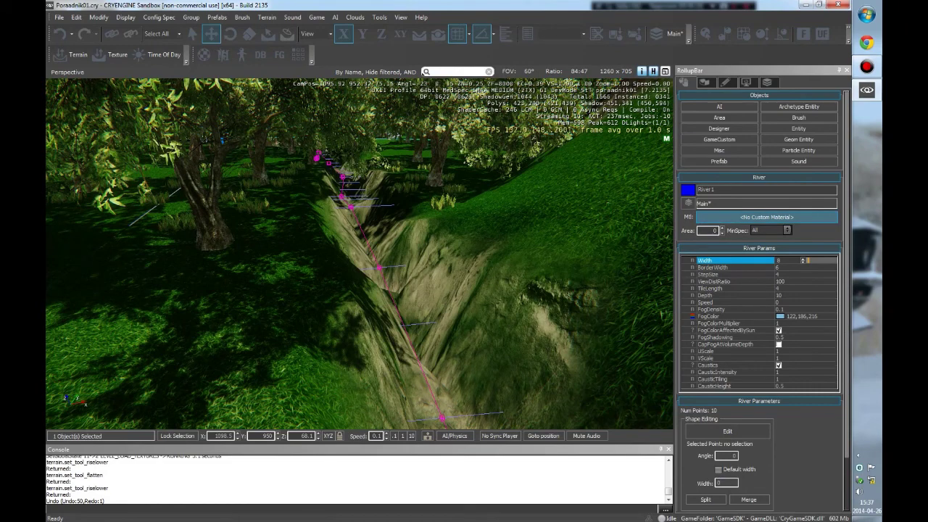
# Step: Open the material editor for the river and expand the library folder materials/water/watervolumes
pyautogui.click(766, 217)
pyautogui.moveTo(304, 120); pyautogui.dragTo(256, 84)
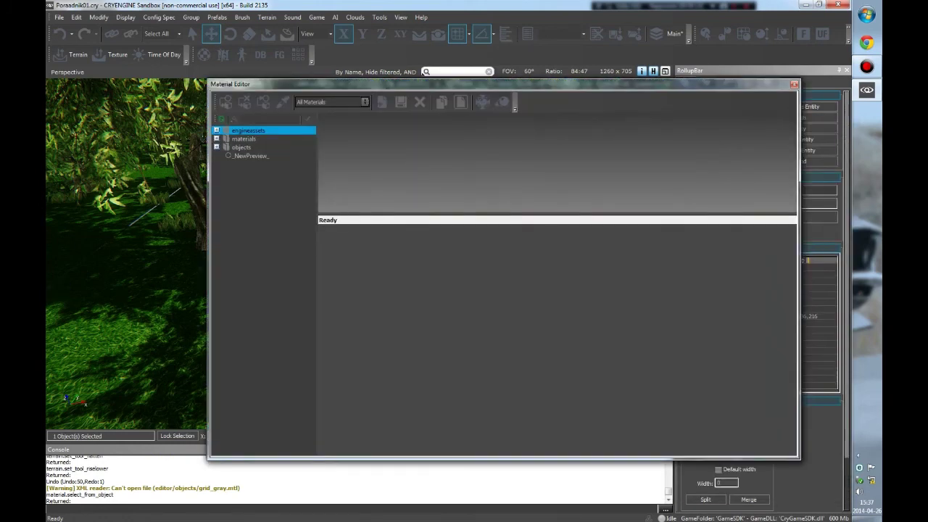
pyautogui.click(243, 139)
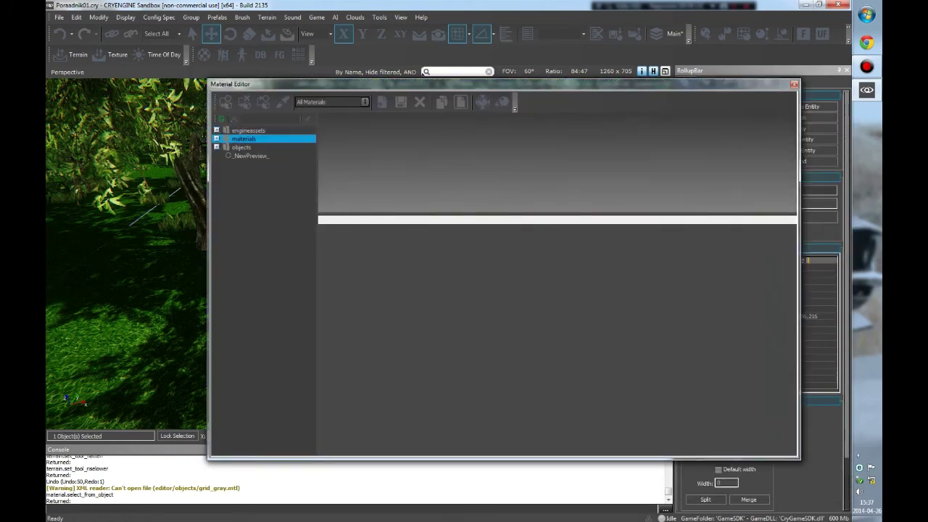
pyautogui.click(216, 138)
pyautogui.click(216, 138)
pyautogui.press('Right')
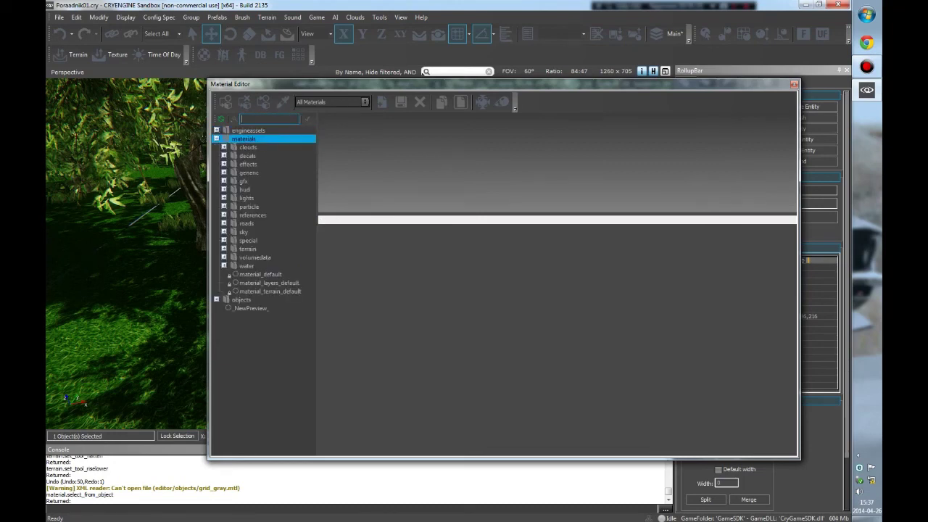
pyautogui.doubleClick(246, 266)
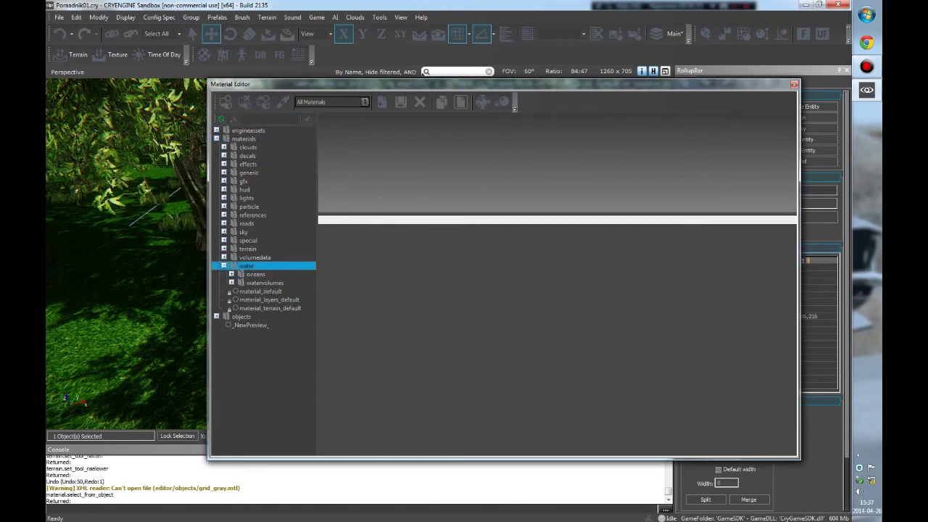
pyautogui.doubleClick(265, 282)
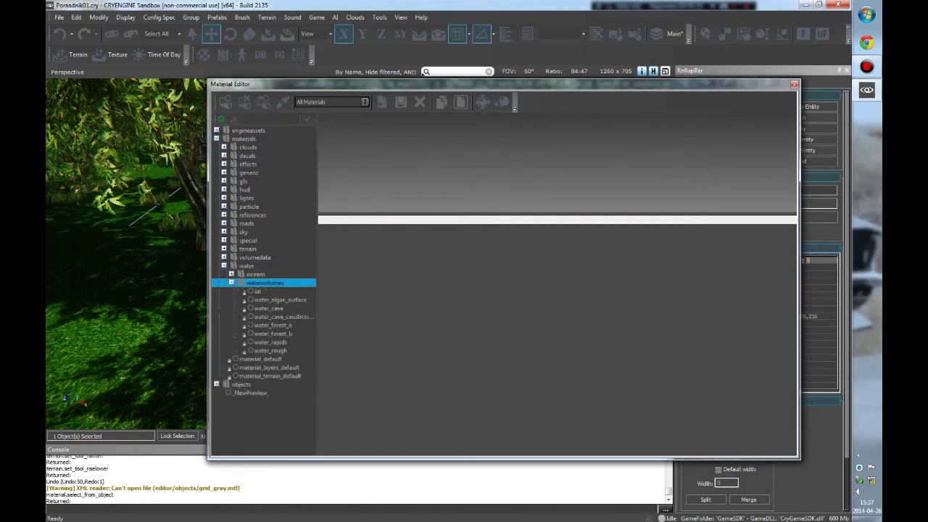
# Step: Compare the water_cave, water_cave_causticscontrol and forest water materials, and try water_forest_a on the river
pyautogui.click(269, 308)
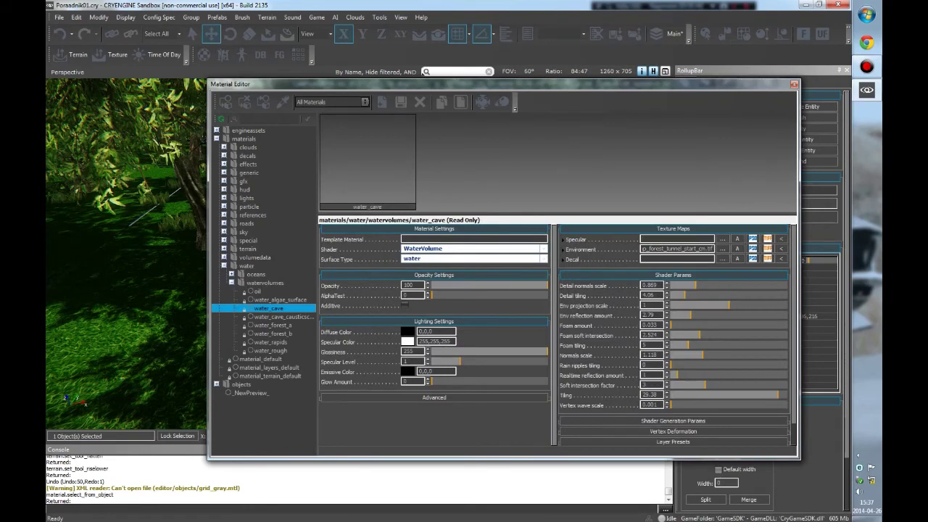
pyautogui.click(272, 334)
pyautogui.click(279, 317)
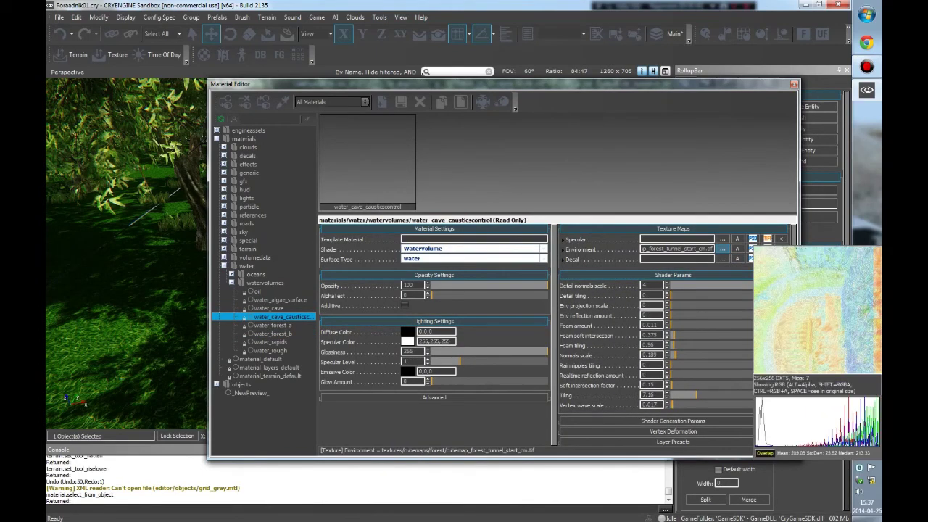
pyautogui.click(272, 325)
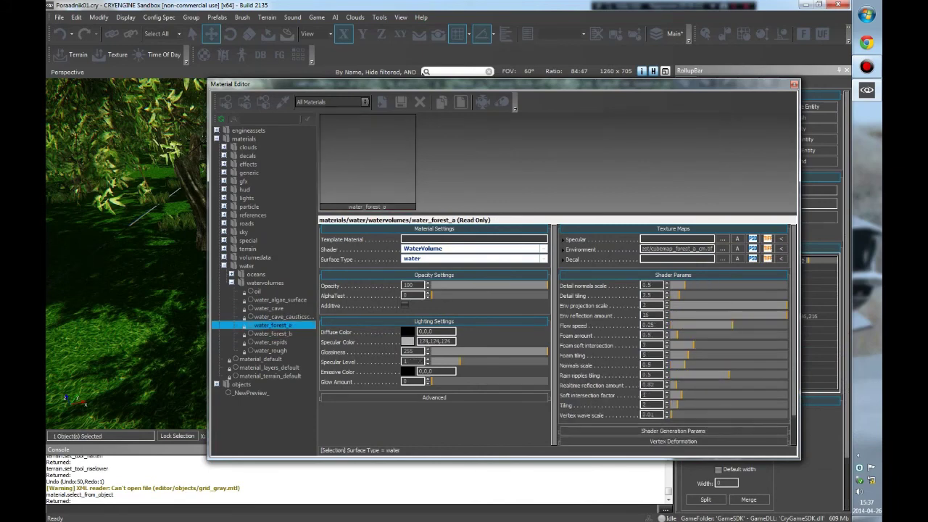
pyautogui.moveTo(722, 249)
pyautogui.moveTo(290, 84); pyautogui.dragTo(317, 222)
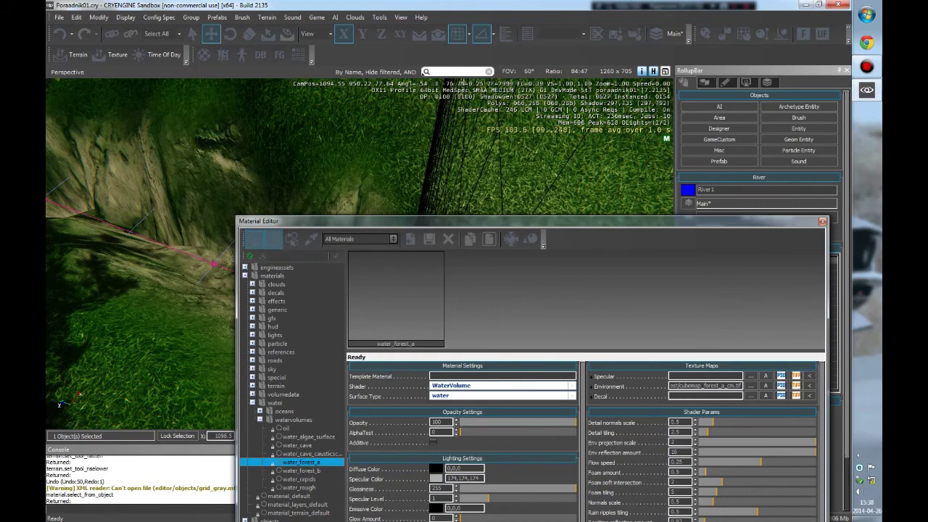
pyautogui.click(254, 239)
pyautogui.moveTo(290, 182); pyautogui.dragTo(305, 214, button='right')
# Step: Try the water_forest_b material on the river and view the water surface
pyautogui.rightClick(301, 462)
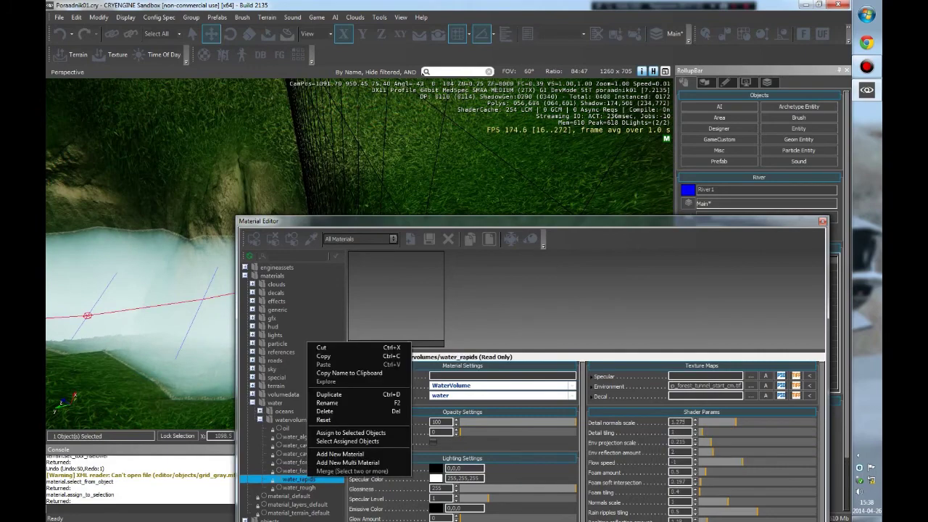
pyautogui.click(301, 471)
pyautogui.click(254, 239)
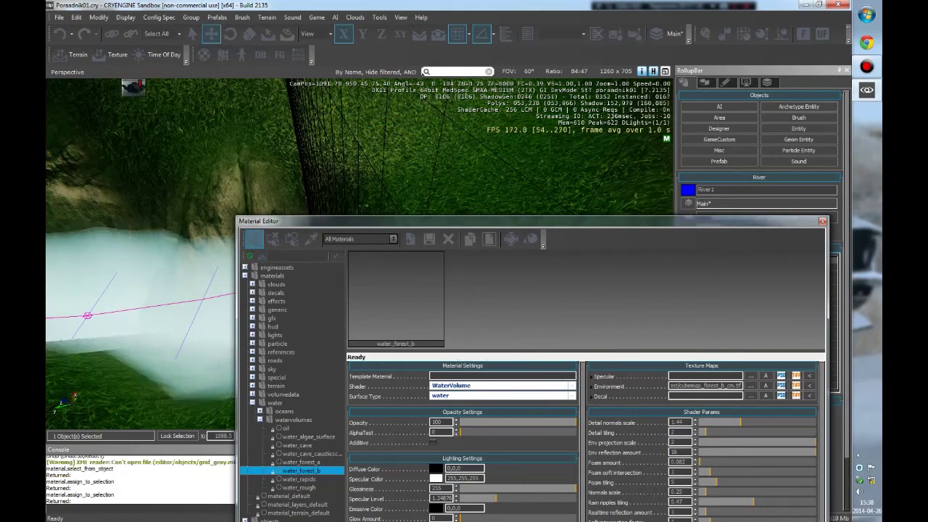
pyautogui.moveTo(305, 214); pyautogui.dragTo(304, 207, button='right')
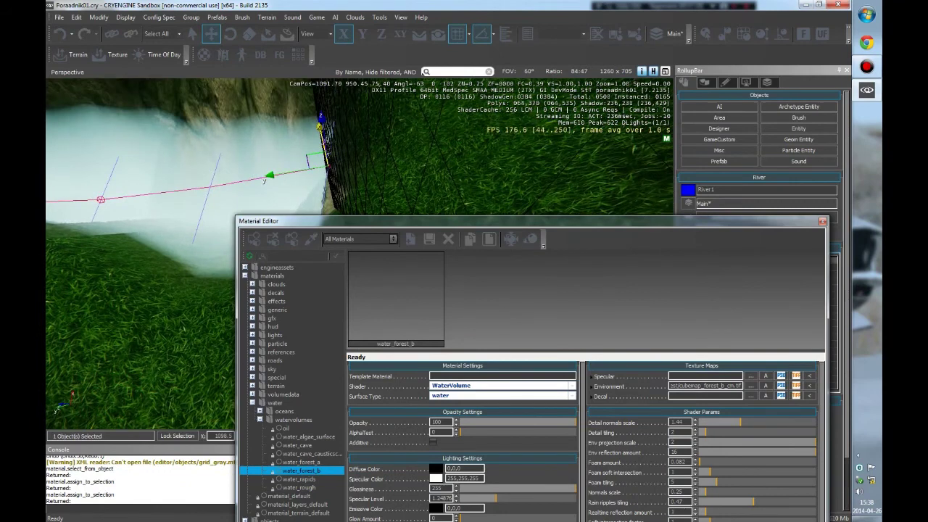
# Step: Assign the water_algae_surface material to the river and clear the material editor from the view
pyautogui.click(308, 437)
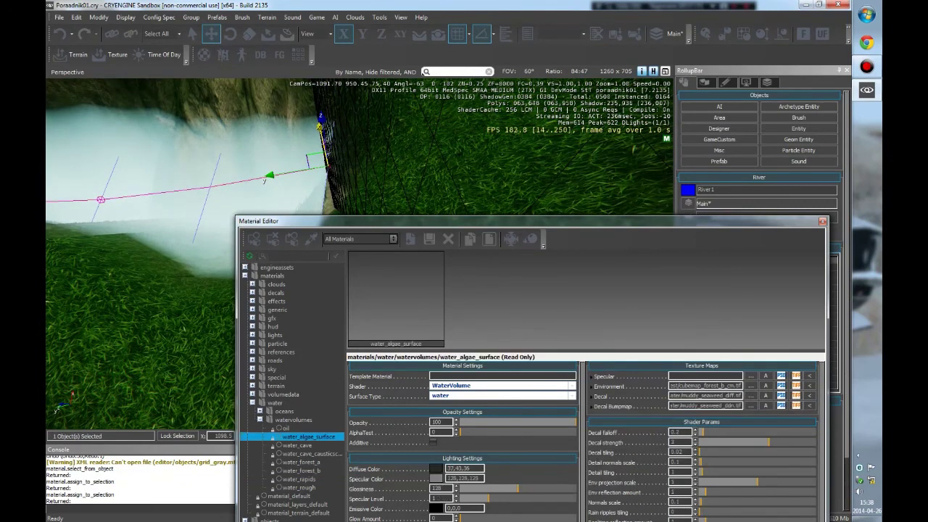
pyautogui.click(254, 238)
pyautogui.moveTo(305, 210); pyautogui.dragTo(423, 219, button='right')
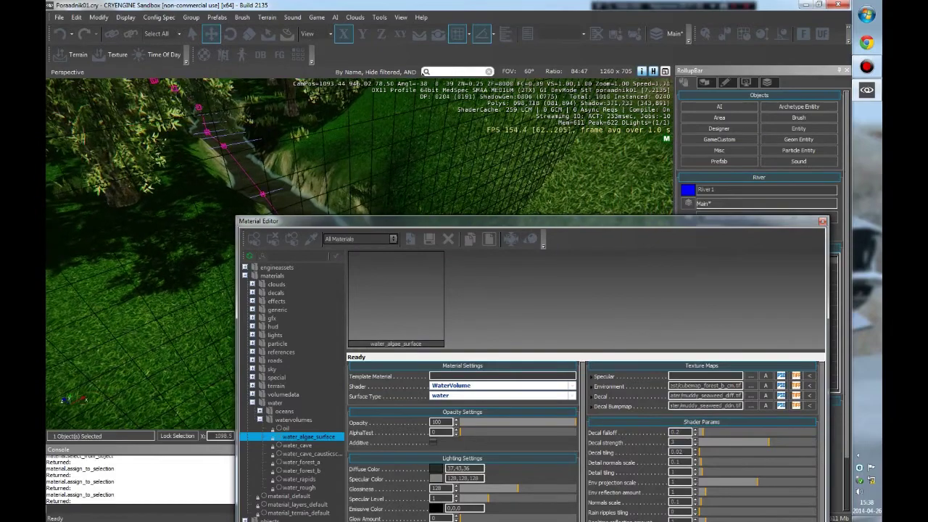
pyautogui.moveTo(423, 220); pyautogui.dragTo(388, 107)
# Step: Turn off grid snapping and shift the river along Y to about 948.5 so its end moves into the slope
pyautogui.moveTo(348, 253); pyautogui.dragTo(392, 262, button='right')
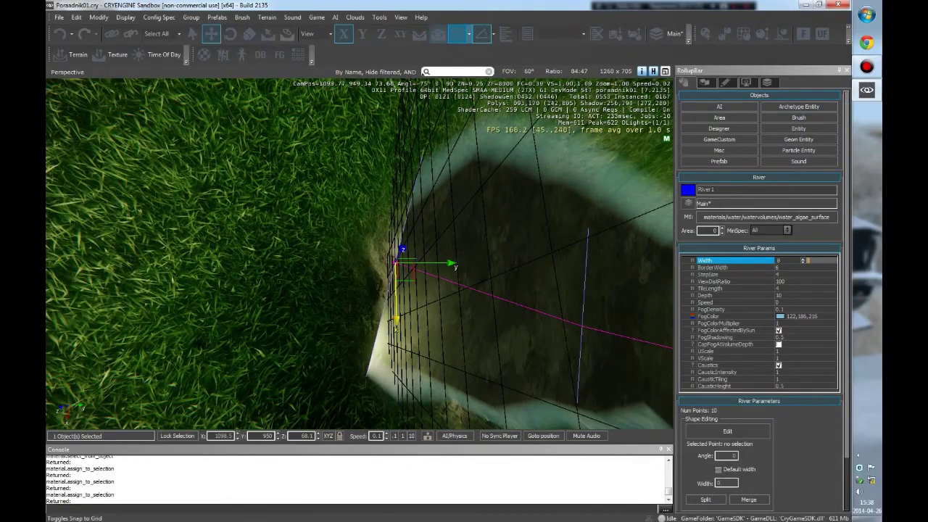
pyautogui.click(458, 34)
pyautogui.moveTo(428, 265); pyautogui.dragTo(371, 265)
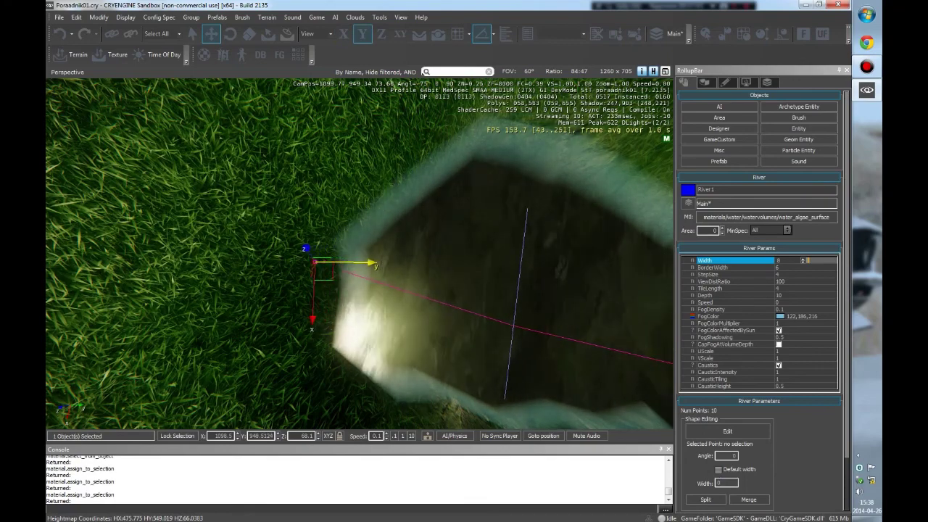
# Step: Set the river's FogDensity to 0.01 and check the water's look along the trench
pyautogui.moveTo(363, 254); pyautogui.dragTo(370, 210, button='right')
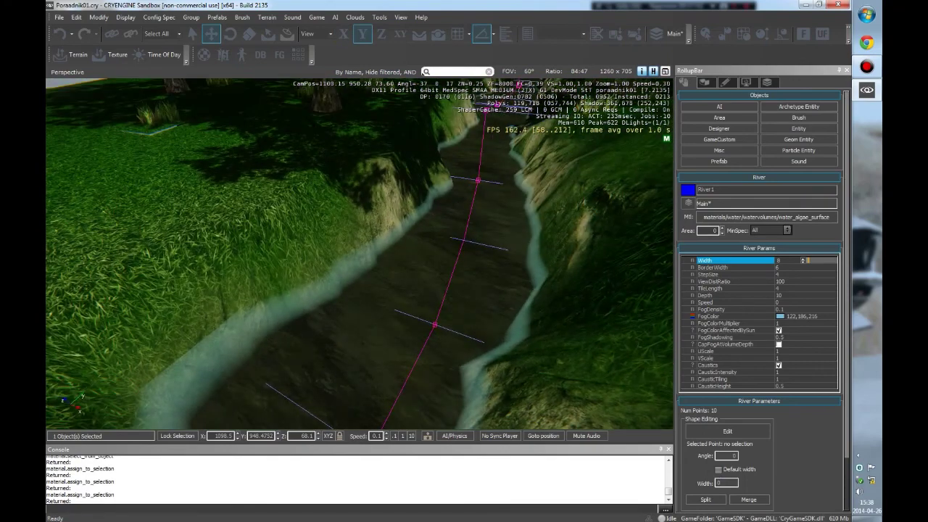
pyautogui.moveTo(363, 253); pyautogui.dragTo(435, 246, button='right')
pyautogui.press('Escape')
pyautogui.click(425, 238)
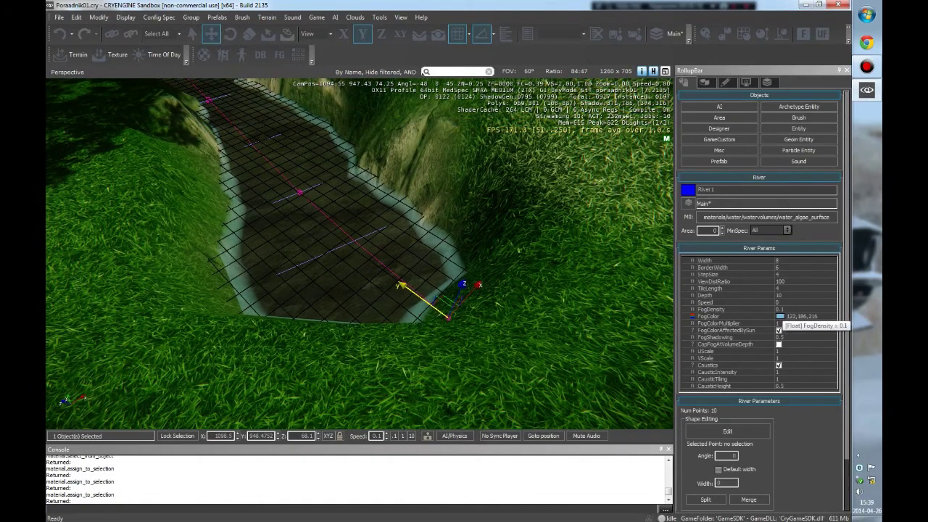
pyautogui.click(781, 309)
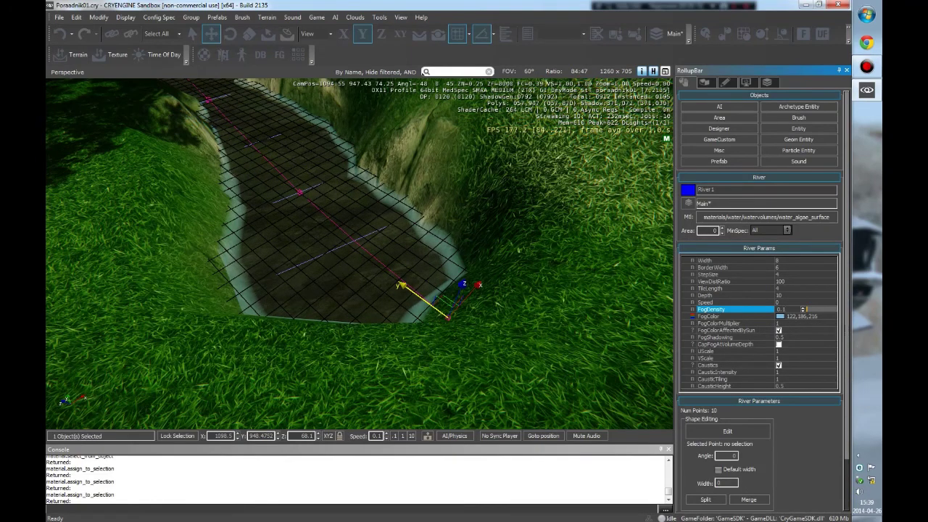
pyautogui.moveTo(359, 254); pyautogui.dragTo(327, 232, button='right')
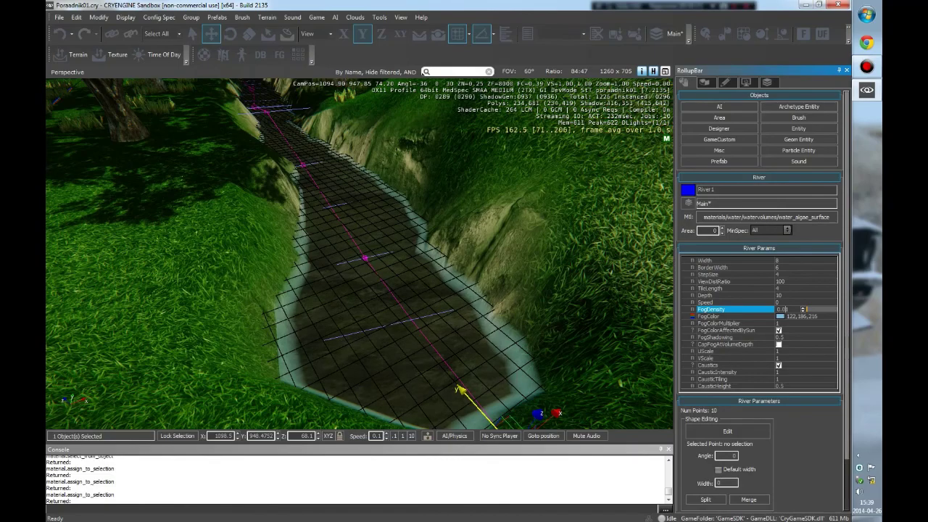
pyautogui.press('w')
pyautogui.moveTo(327, 232); pyautogui.dragTo(237, 251, button='right')
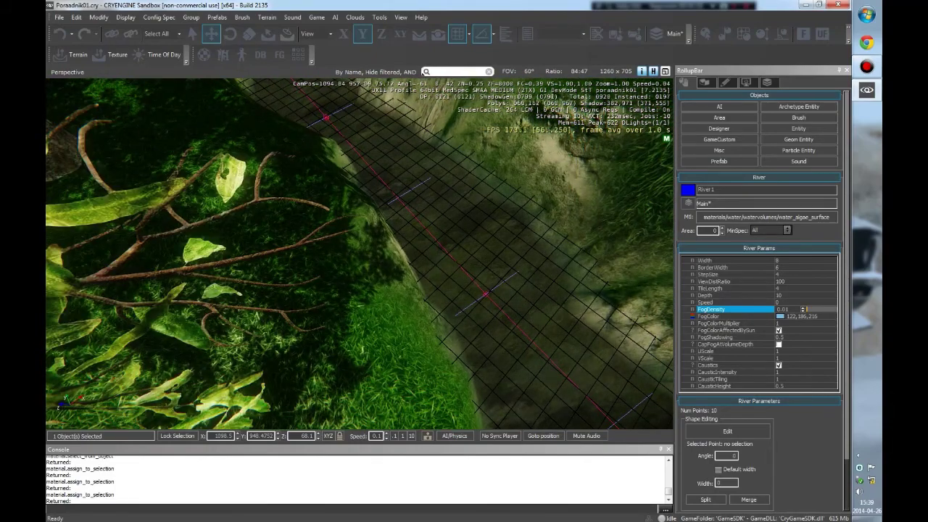
pyautogui.moveTo(237, 251); pyautogui.dragTo(216, 251, button='right')
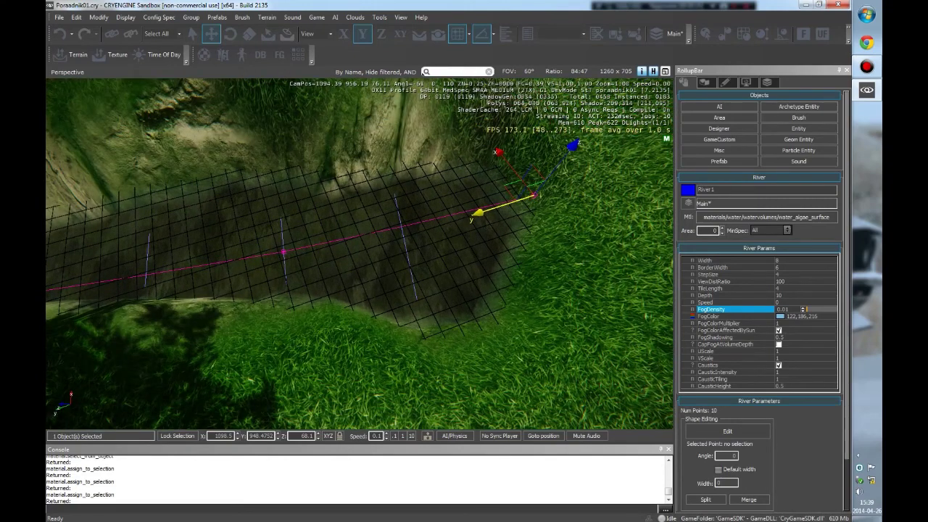
# Step: Deselect the river to examine its water surface without the grid overlay, and reselect it
pyautogui.moveTo(216, 251); pyautogui.dragTo(265, 248, button='right')
pyautogui.click(234, 249)
pyautogui.click(338, 289)
pyautogui.click(265, 248)
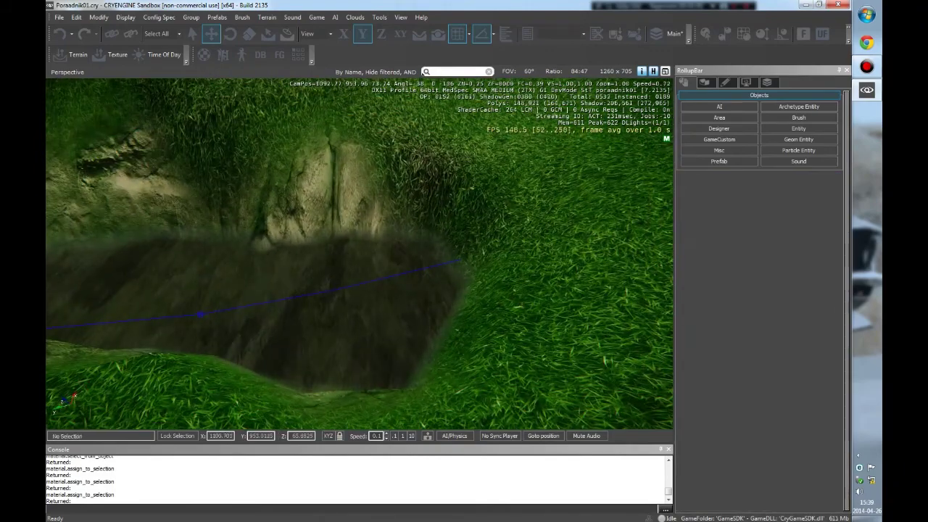
pyautogui.click(314, 294)
pyautogui.moveTo(314, 295); pyautogui.dragTo(331, 295, button='right')
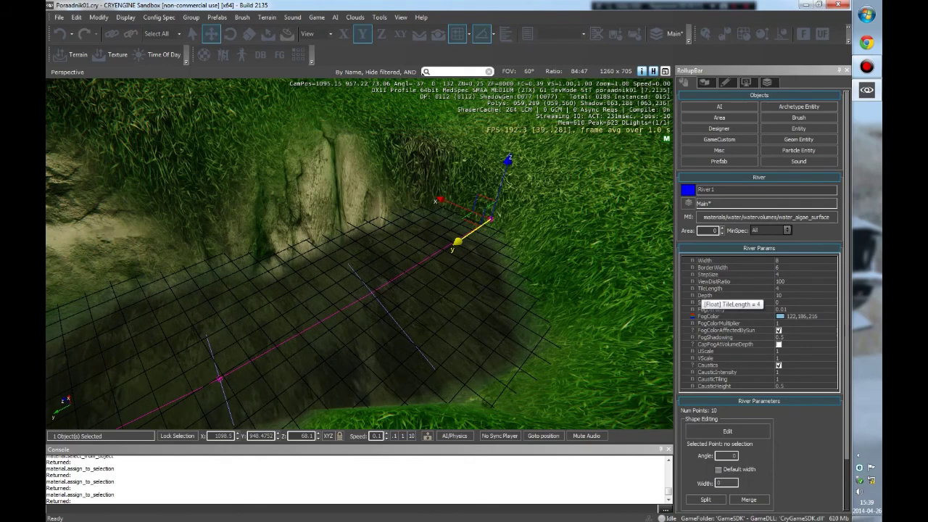
# Step: Set the river's TileLength to 6
pyautogui.click(733, 288)
pyautogui.moveTo(803, 289); pyautogui.dragTo(803, 284)
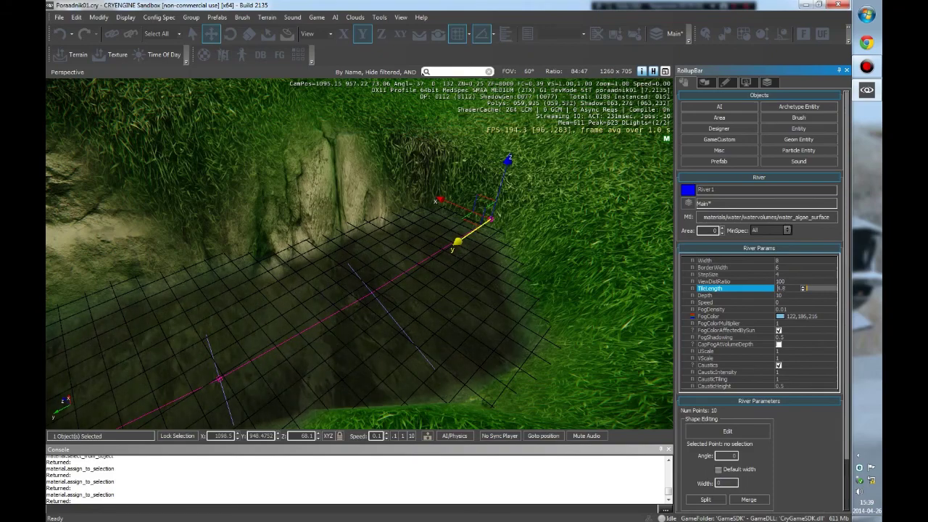
pyautogui.moveTo(359, 254); pyautogui.dragTo(334, 247, button='right')
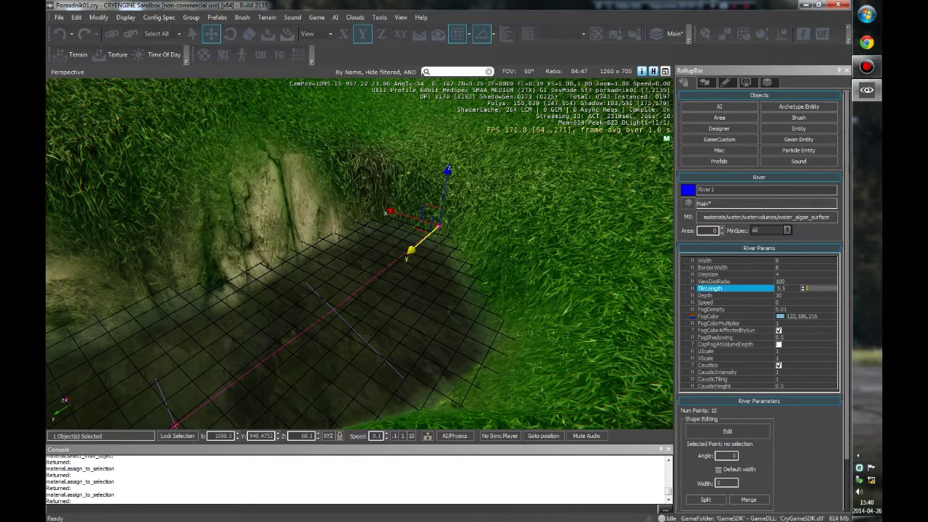
pyautogui.click(803, 287)
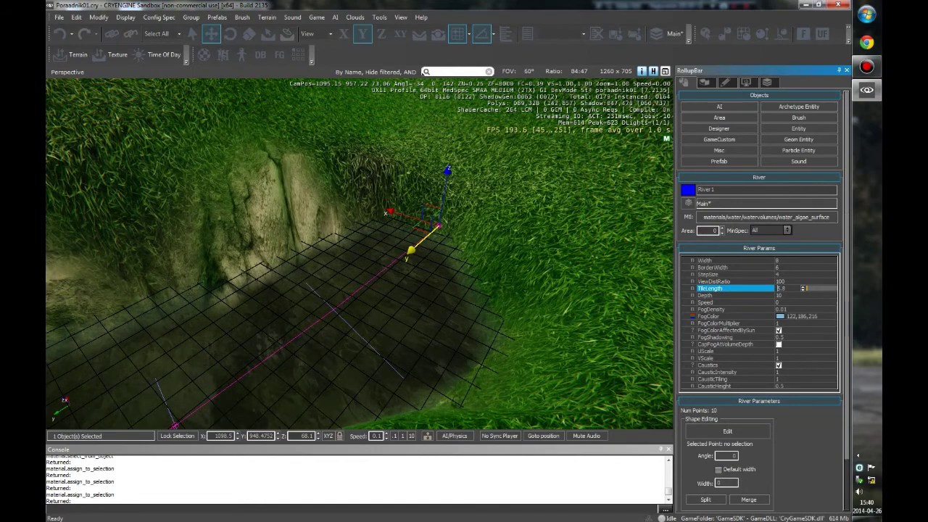
# Step: Try a larger StepSize on the river and undo the change
pyautogui.click(779, 274)
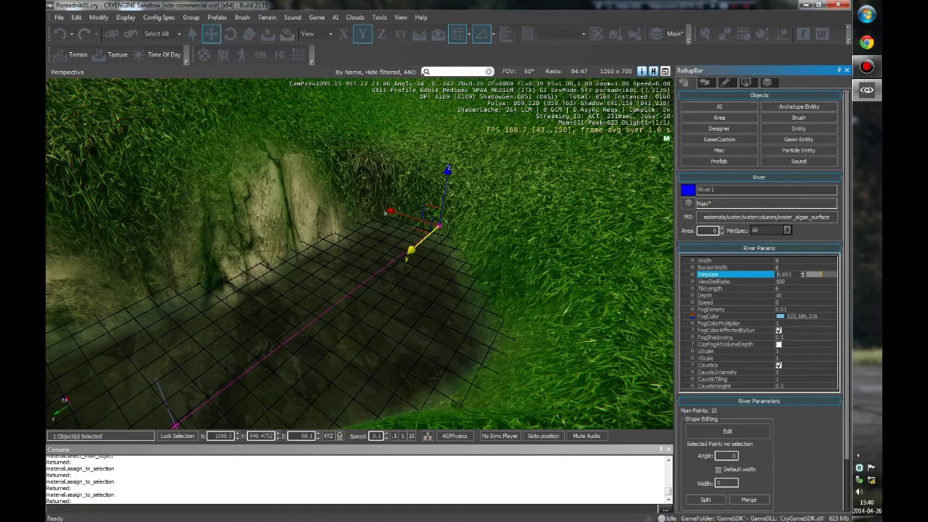
pyautogui.hotkey('ctrl', 'z')
pyautogui.hotkey('ctrl', 'z')
pyautogui.hotkey('ctrl', 'z')
pyautogui.hotkey('ctrl', 'z')
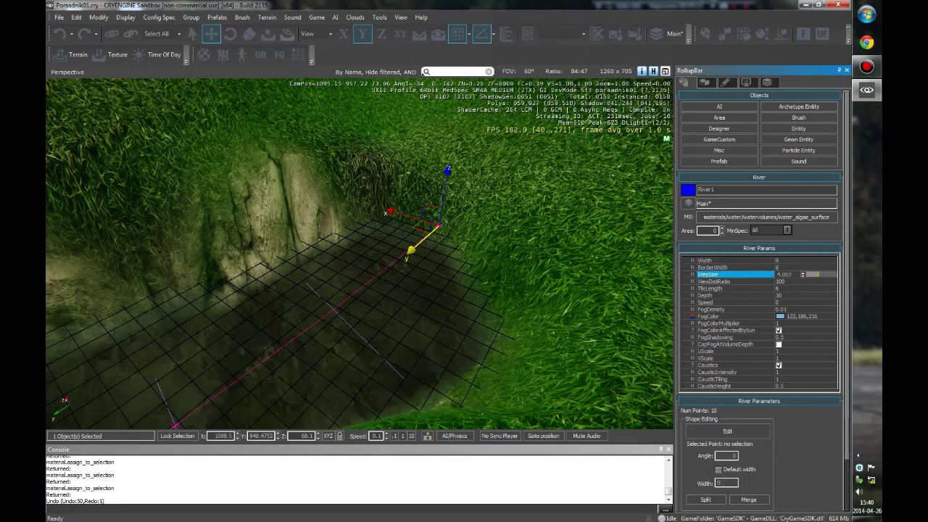
# Step: Try a different BorderWidth on the river and set it back to 6
pyautogui.click(778, 268)
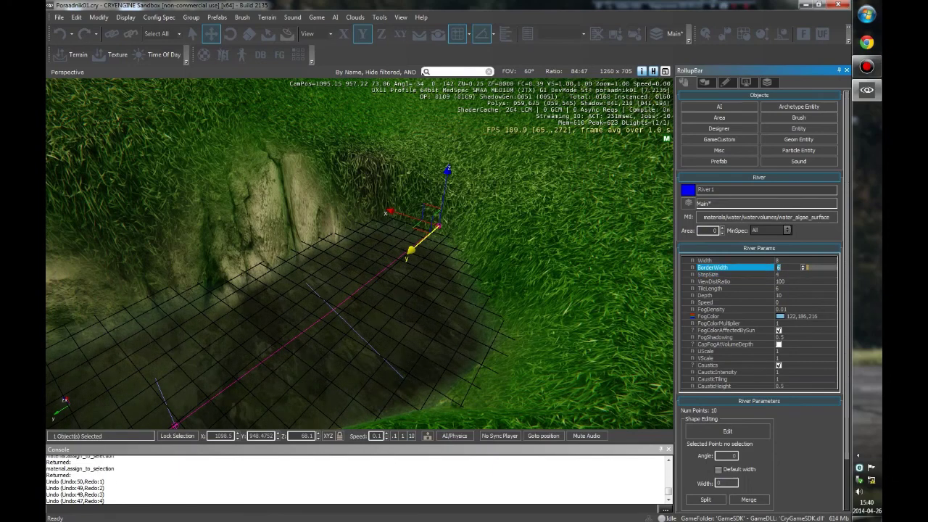
pyautogui.write('5')
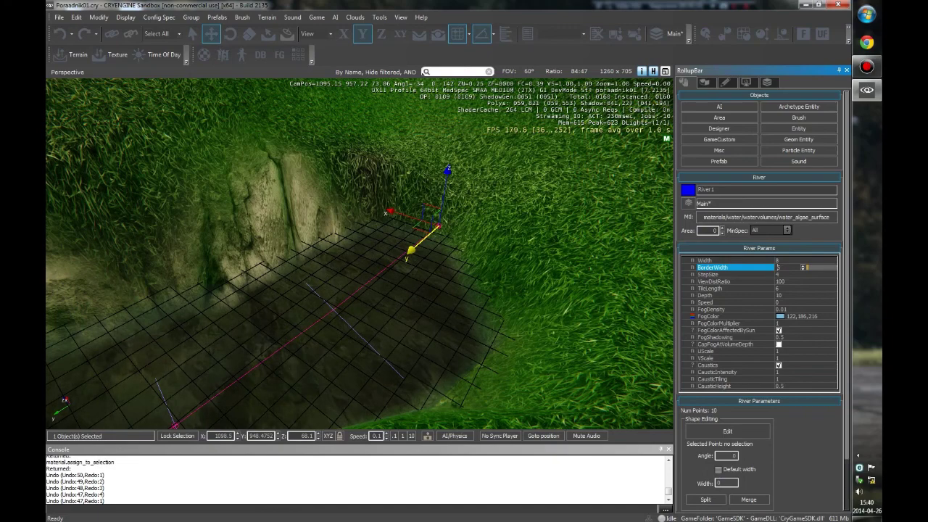
pyautogui.press('BackSpace')
pyautogui.write('6')
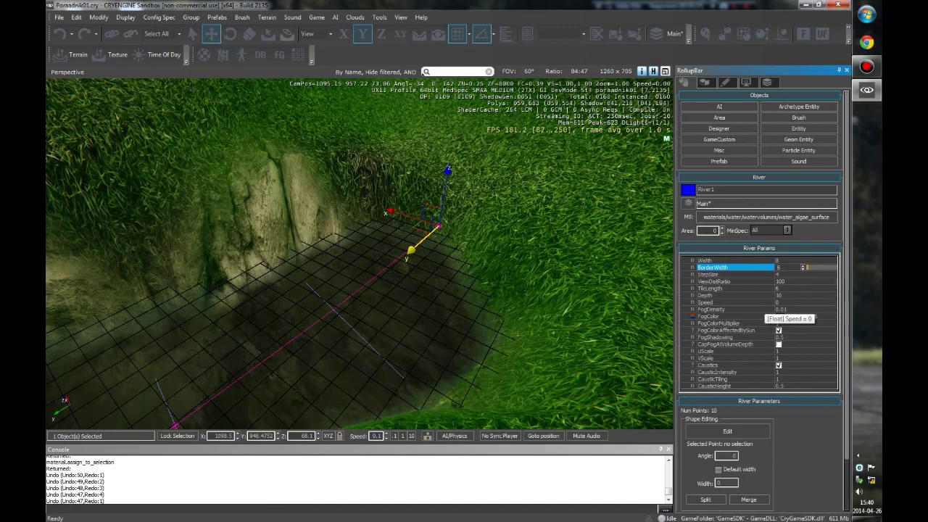
# Step: Disable FogColorAffectedBySun for the river and inspect the water from the bank and the river's end
pyautogui.click(755, 317)
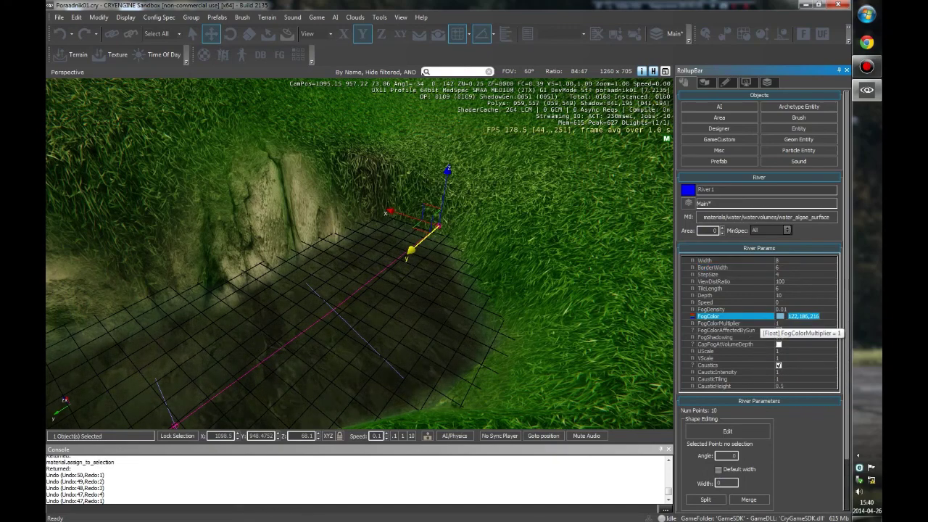
pyautogui.click(725, 330)
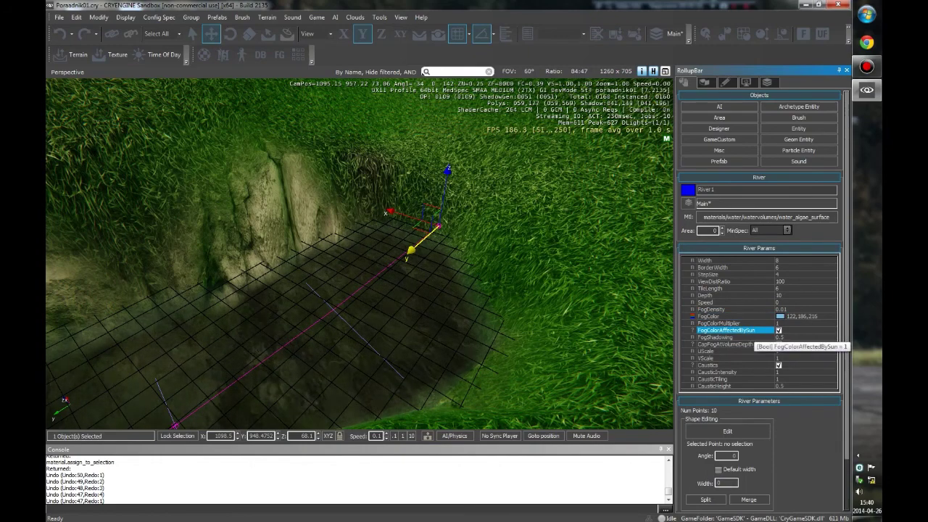
pyautogui.moveTo(363, 254); pyautogui.dragTo(159, 239, button='right')
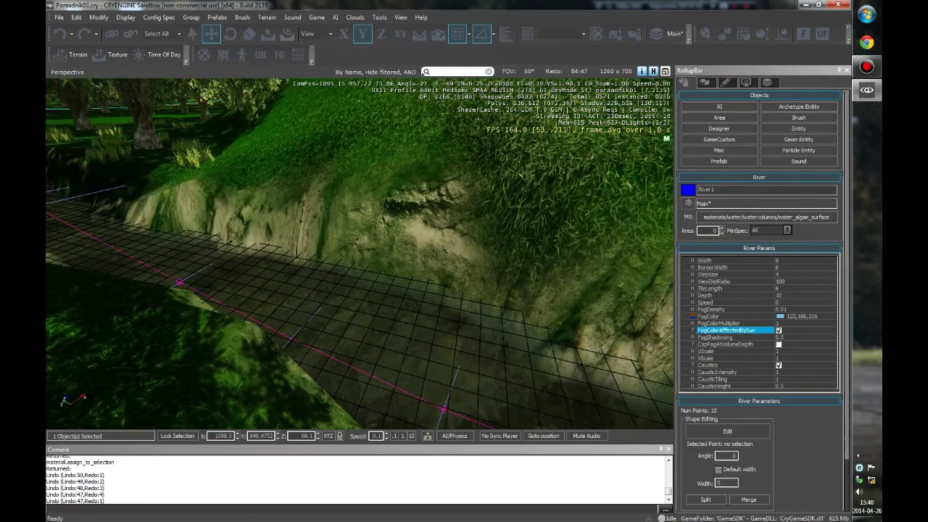
pyautogui.moveTo(363, 254); pyautogui.dragTo(218, 244, button='right')
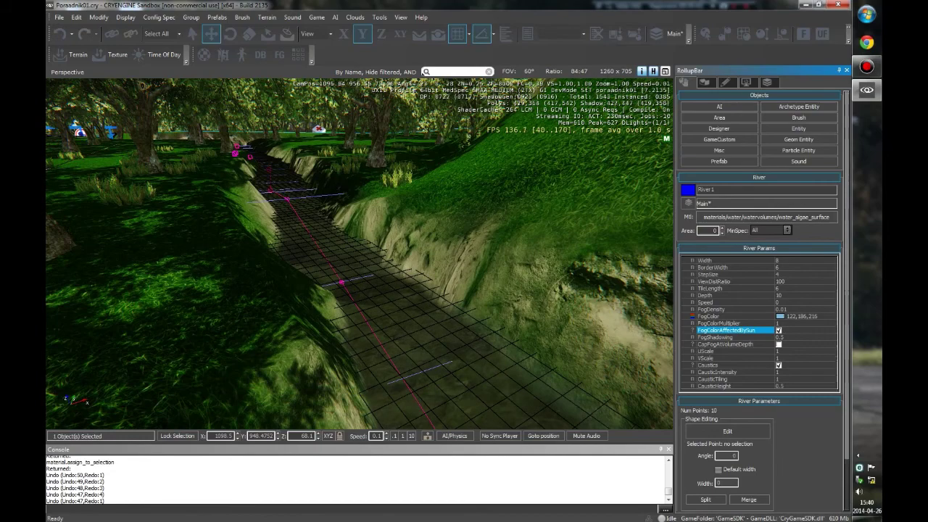
pyautogui.moveTo(363, 254); pyautogui.dragTo(243, 341, button='right')
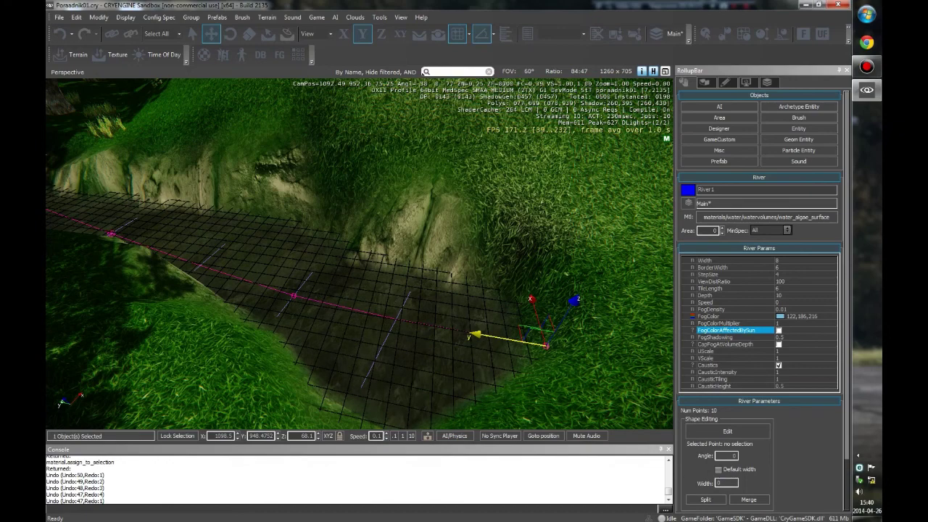
pyautogui.click(501, 363)
pyautogui.click(505, 340)
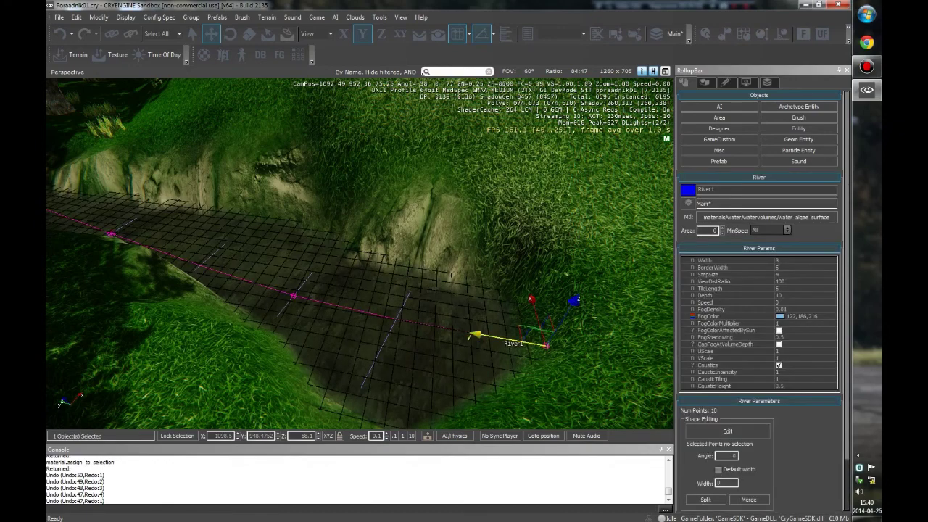
# Step: Try a much larger UScale on the river and restore it to 1
pyautogui.click(736, 351)
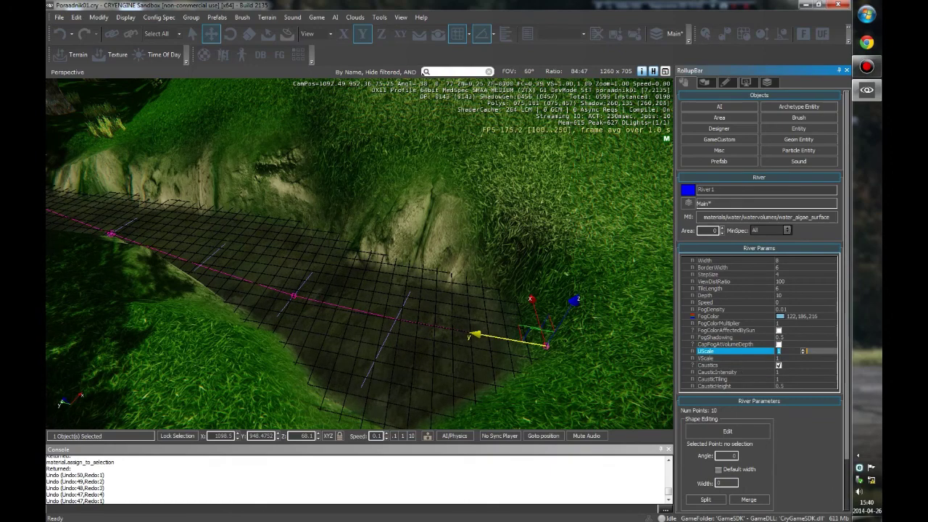
pyautogui.moveTo(803, 351); pyautogui.dragTo(807, 351)
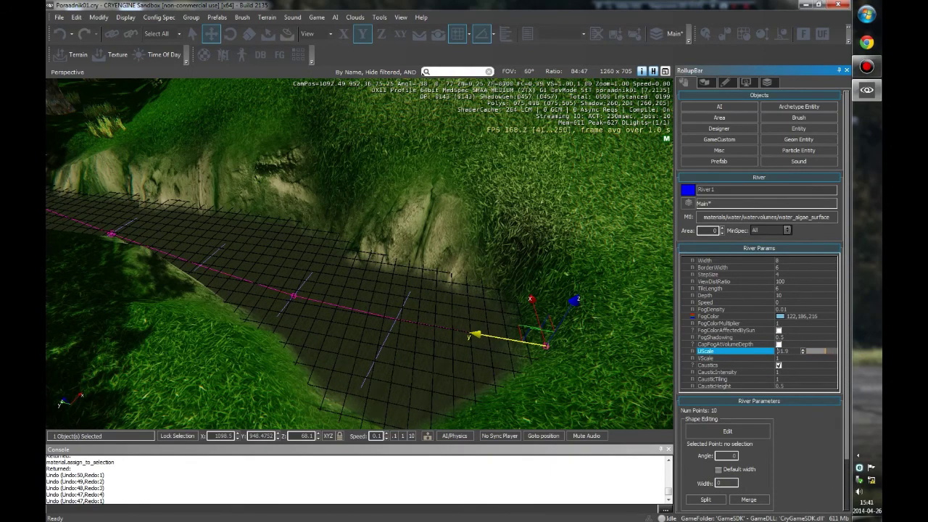
pyautogui.moveTo(803, 351); pyautogui.dragTo(803, 351)
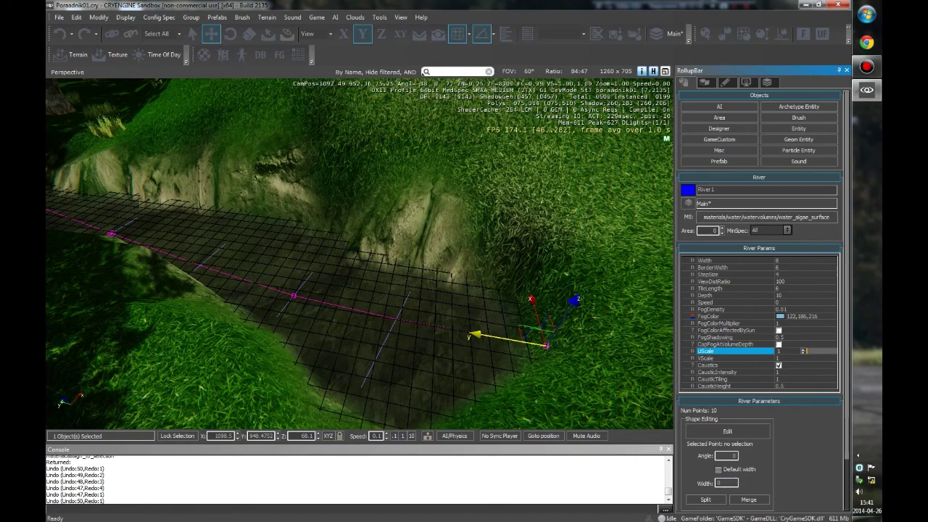
# Step: From an underwater view, set the river's FogColor to a darker teal, RGB 22, 159, 169
pyautogui.click(762, 324)
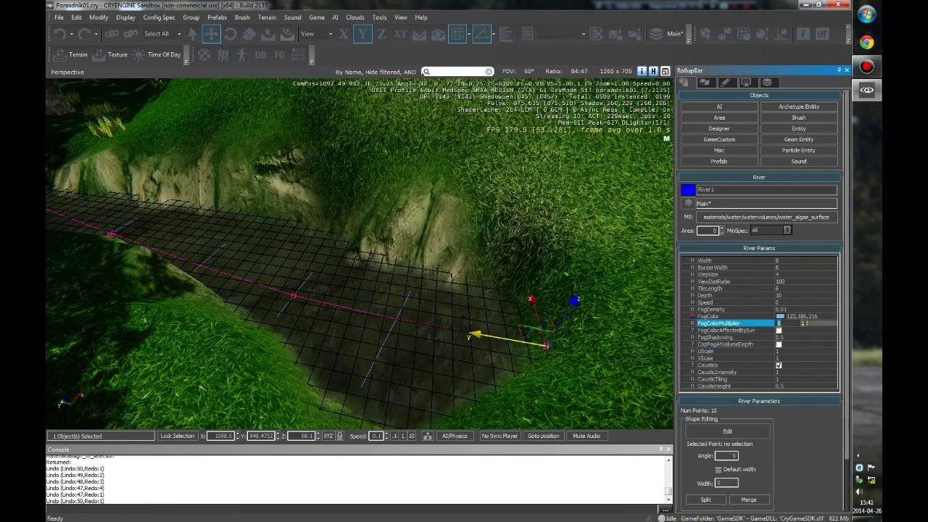
pyautogui.press('Up')
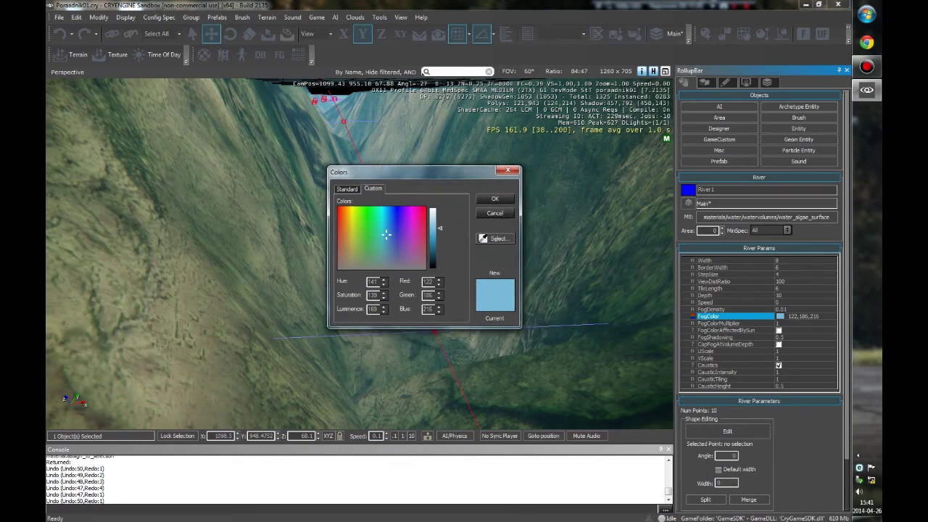
pyautogui.moveTo(440, 239)
pyautogui.mouseDown()
pyautogui.moveTo(439, 261)
pyautogui.moveTo(439, 226)
pyautogui.mouseUp()
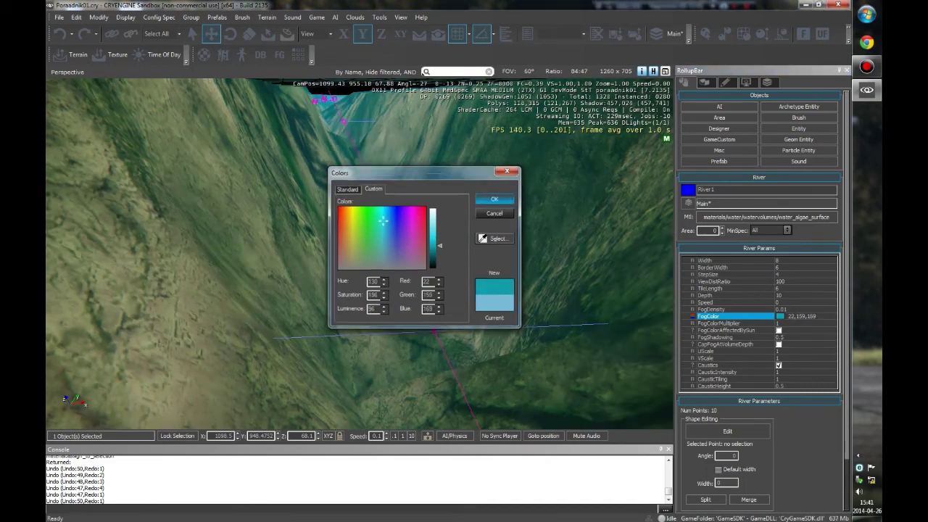
pyautogui.press('Return')
pyautogui.moveTo(363, 254); pyautogui.dragTo(392, 254, button='right')
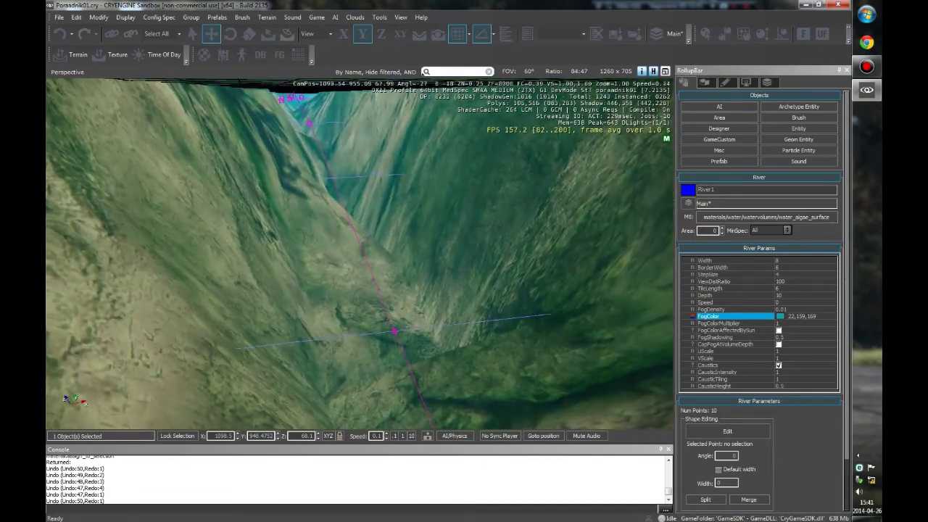
# Step: Try a very high FogColorMultiplier on the river, and reduce it to 1.6
pyautogui.click(718, 323)
pyautogui.moveTo(803, 323); pyautogui.dragTo(803, 298)
pyautogui.moveTo(363, 254); pyautogui.dragTo(334, 283, button='right')
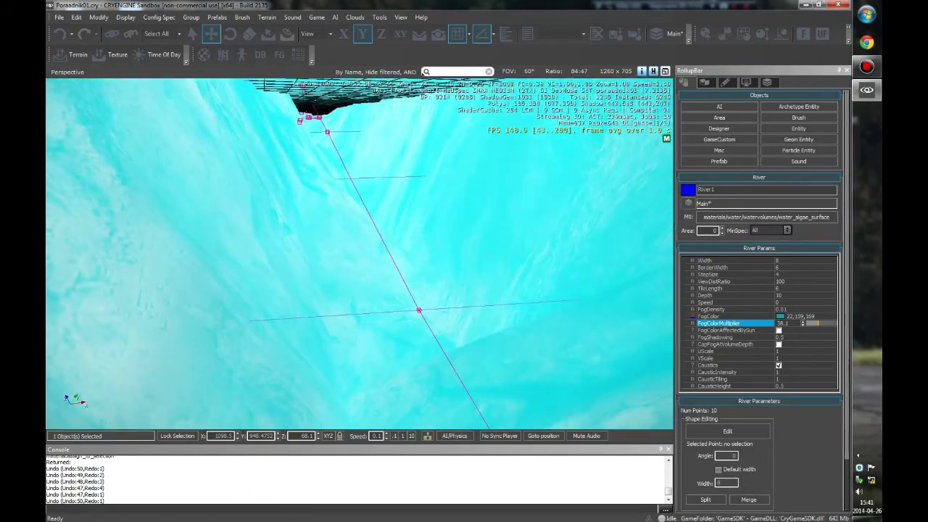
pyautogui.moveTo(803, 322); pyautogui.dragTo(803, 342)
pyautogui.moveTo(333, 283); pyautogui.dragTo(362, 305, button='right')
# Step: Deselect the river to view the recoloured water from above the bank, and select it again
pyautogui.click(363, 305)
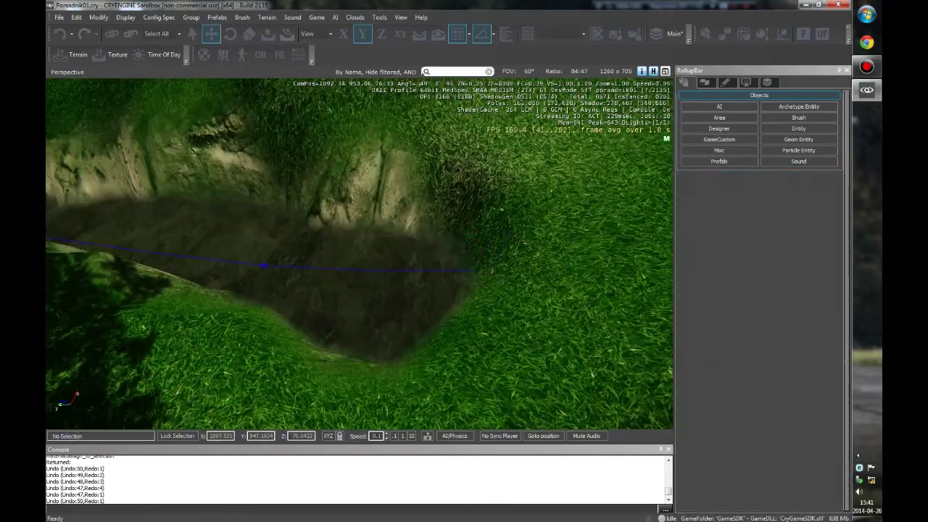
pyautogui.click(424, 274)
pyautogui.click(406, 290)
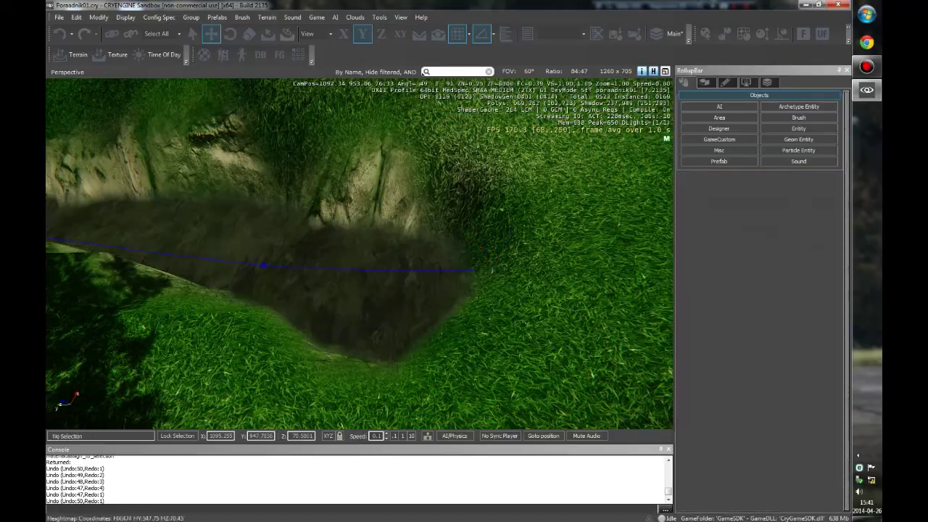
pyautogui.click(362, 269)
# Step: Edit the river's shape at its far end and move the last point, point 9, outward so the water reaches further along the trench
pyautogui.moveTo(362, 269); pyautogui.dragTo(362, 181, button='right')
pyautogui.press('w')
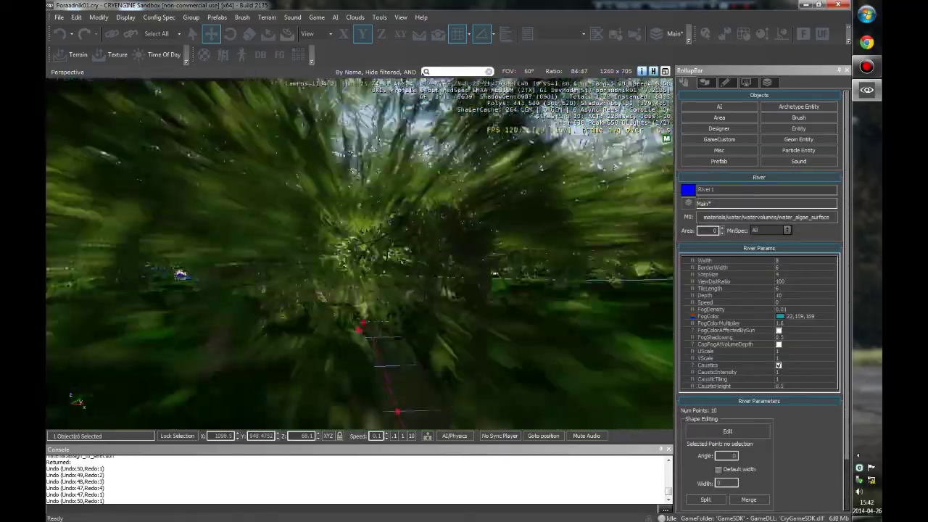
pyautogui.press('w')
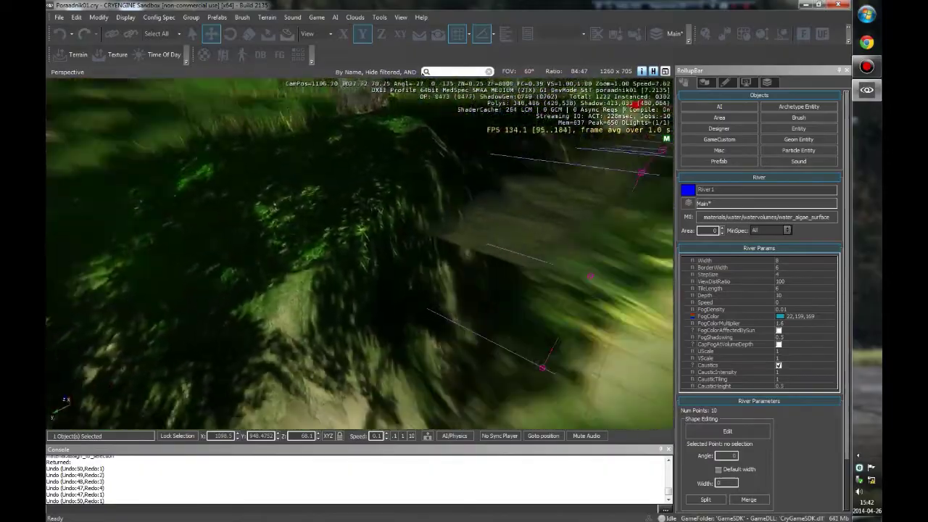
pyautogui.press('w')
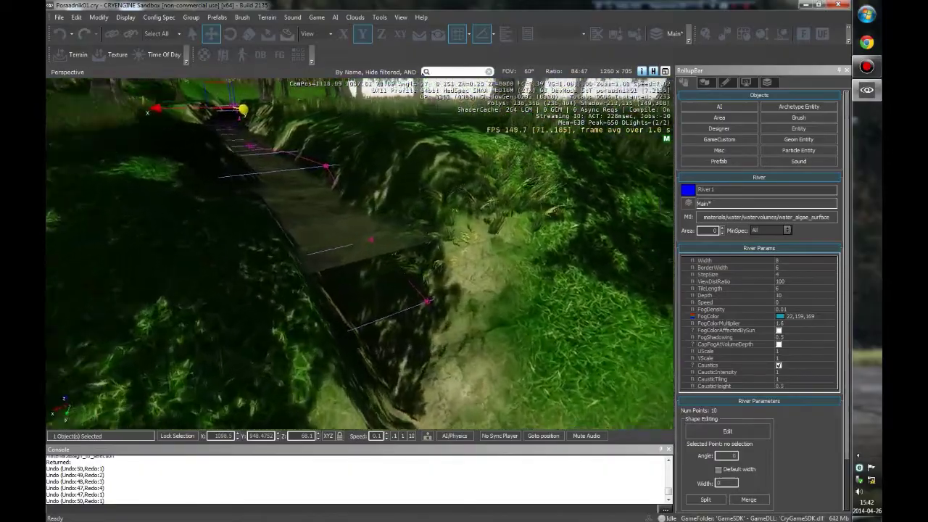
pyautogui.press('s')
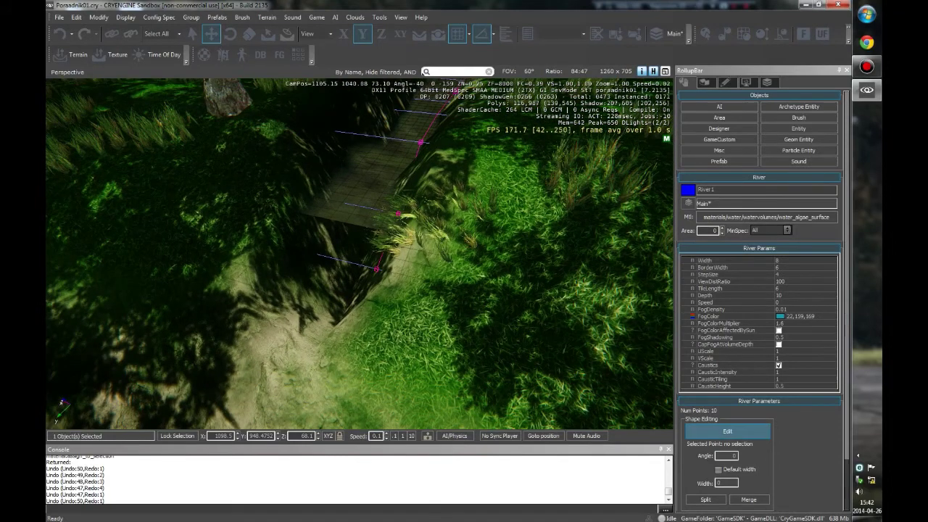
pyautogui.click(727, 430)
pyautogui.click(376, 269)
pyautogui.press('Delete')
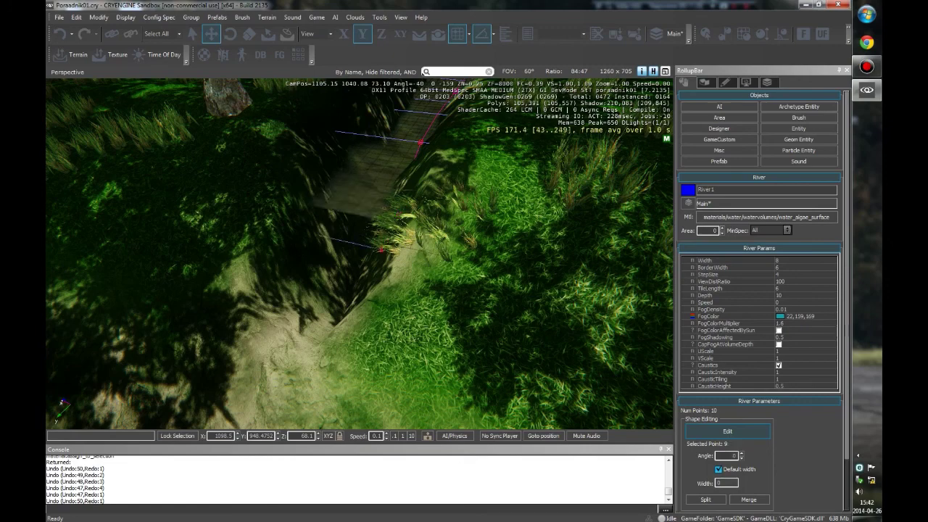
pyautogui.keyDown('ctrl'); pyautogui.click(317, 380); pyautogui.keyUp('ctrl')
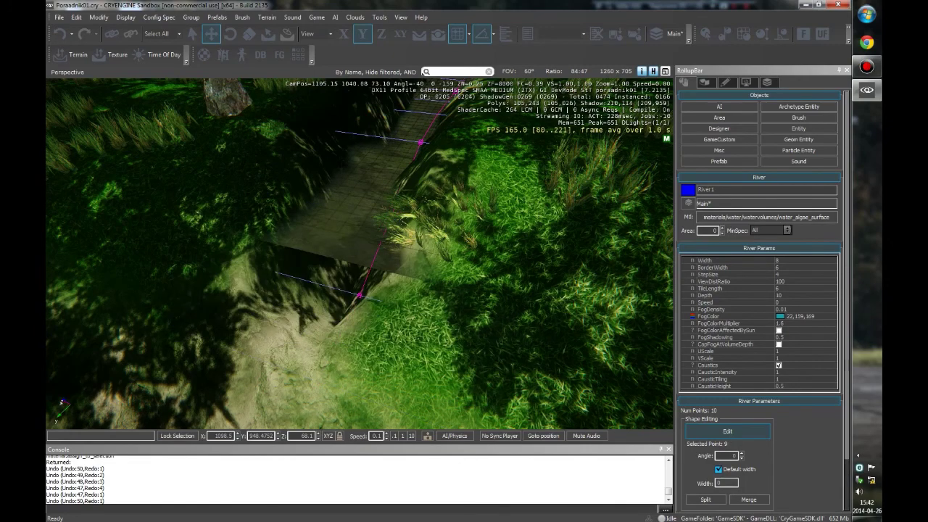
pyautogui.moveTo(318, 380); pyautogui.dragTo(373, 352, button='right')
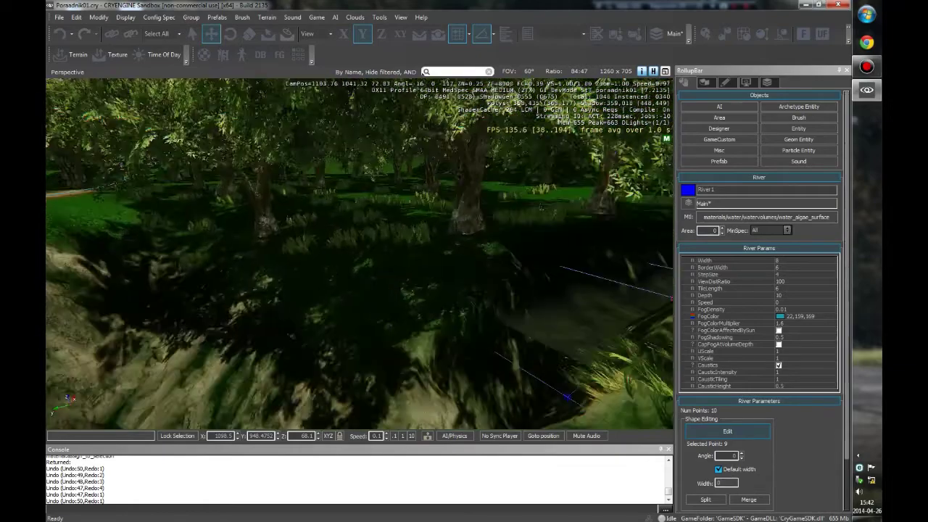
# Step: Finish editing the river's points and reselect River1 at the end of the dug channel
pyautogui.moveTo(373, 351); pyautogui.dragTo(341, 297, button='right')
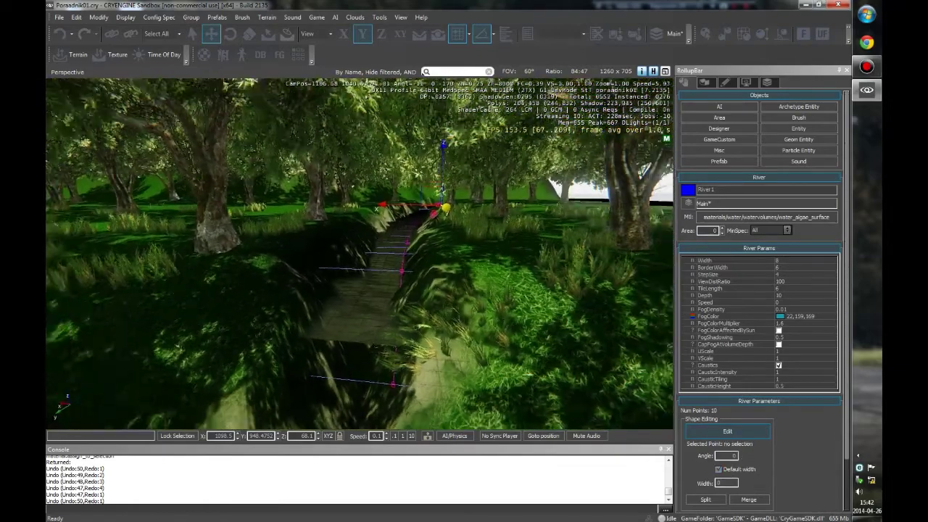
pyautogui.moveTo(341, 297); pyautogui.dragTo(377, 218, button='right')
pyautogui.press('Escape')
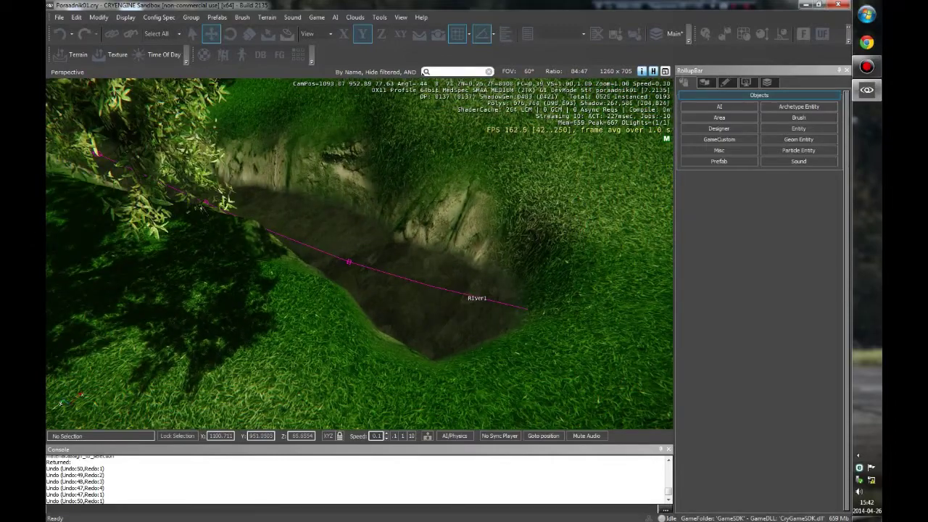
pyautogui.click(475, 294)
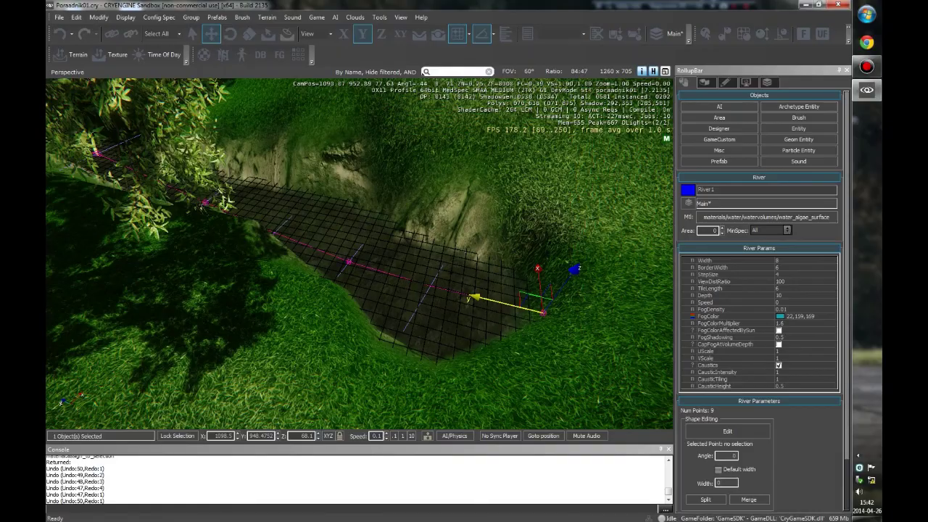
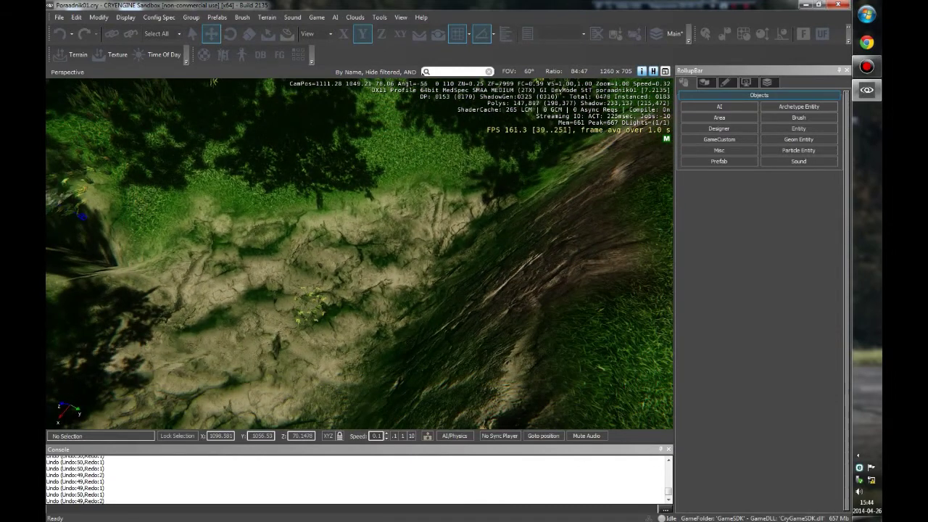
# Step: Start a WaterVolume area and place its first outline point on the shaded bank of the dry basin
pyautogui.click(719, 117)
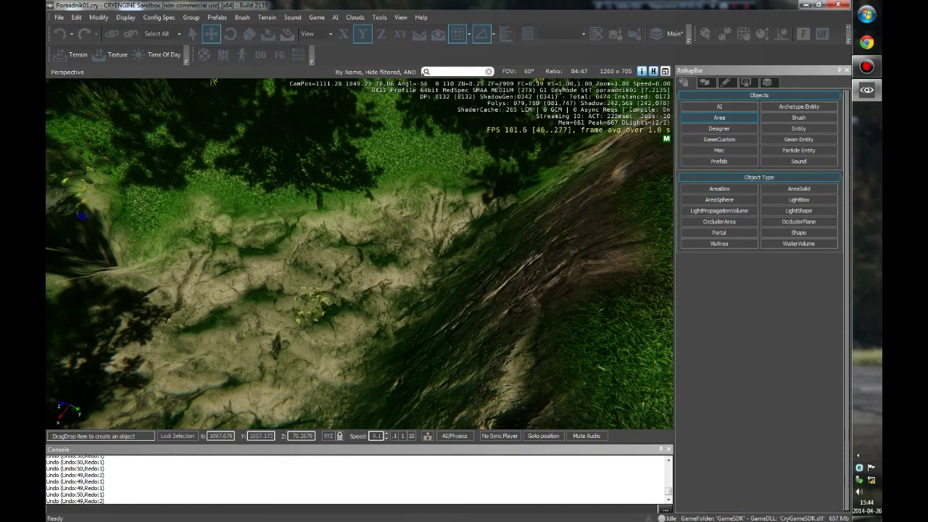
pyautogui.click(798, 244)
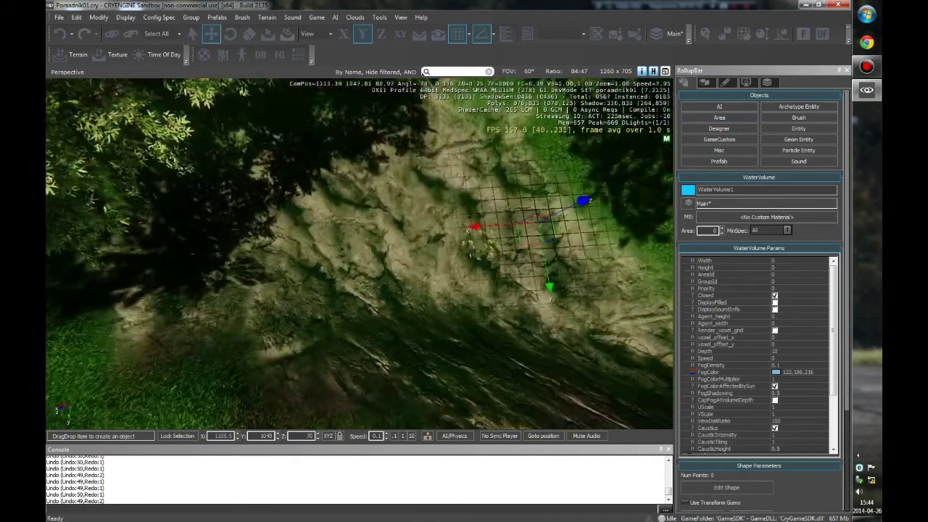
pyautogui.press('d')
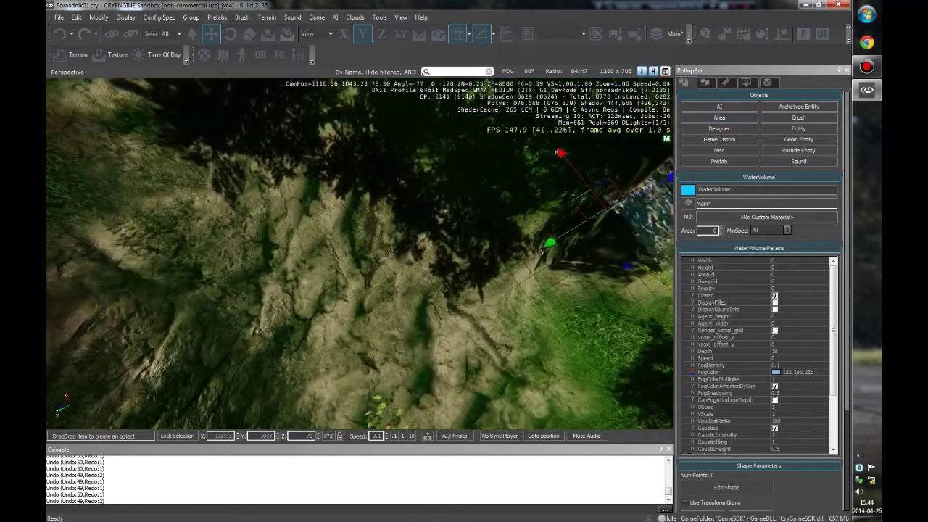
pyautogui.moveTo(359, 254); pyautogui.dragTo(352, 200, button='right')
pyautogui.moveTo(338, 139); pyautogui.dragTo(332, 153)
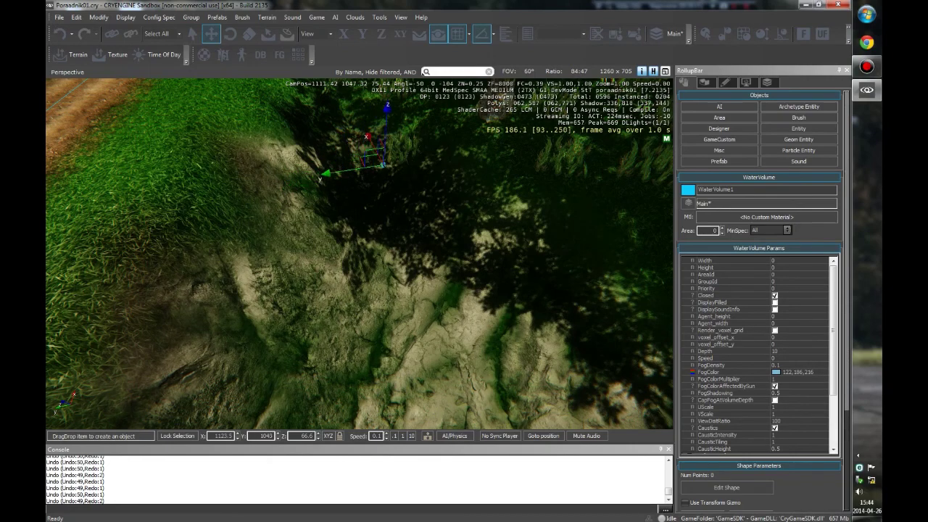
pyautogui.moveTo(333, 153); pyautogui.dragTo(374, 143)
pyautogui.moveTo(374, 143); pyautogui.dragTo(342, 181, button='right')
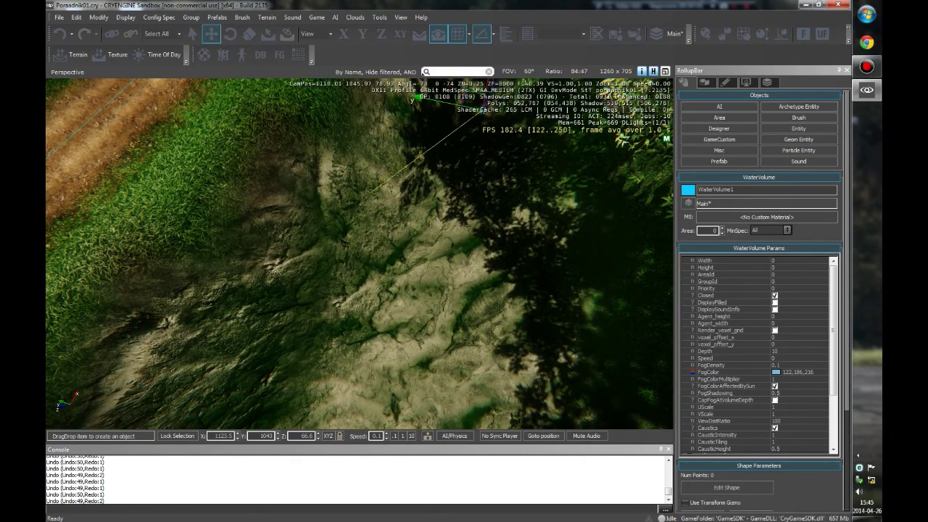
# Step: Trace the rest of the water volume's outline around the basin with 12 points in total and finish the shape
pyautogui.click(377, 200)
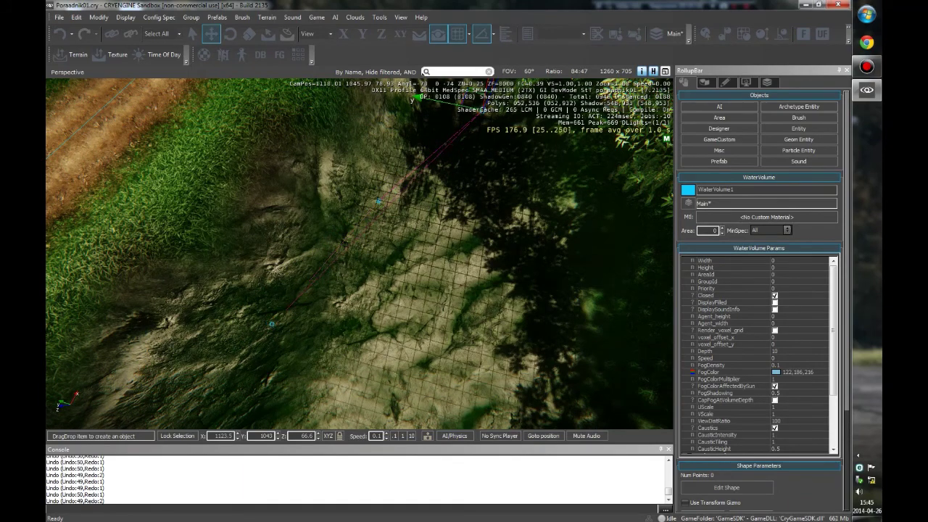
pyautogui.moveTo(290, 327); pyautogui.dragTo(250, 341, button='right')
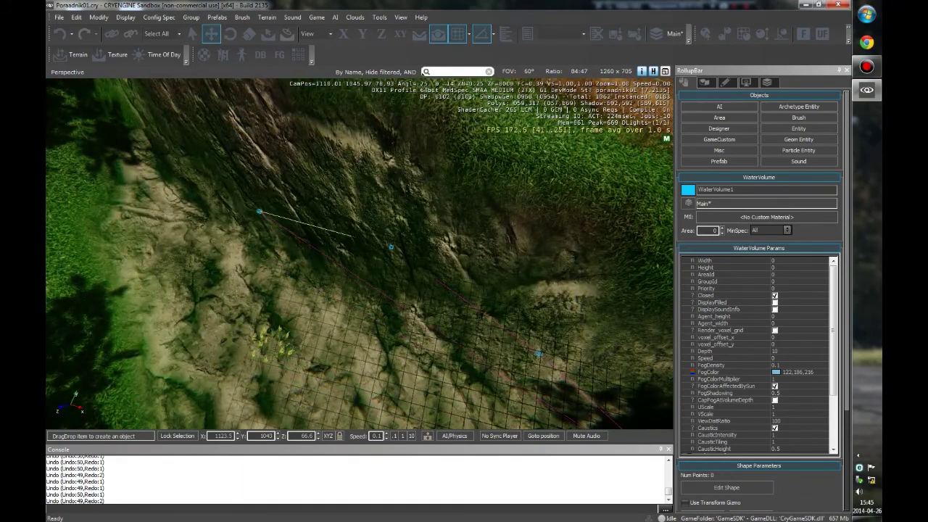
pyautogui.moveTo(351, 236); pyautogui.dragTo(350, 247, button='right')
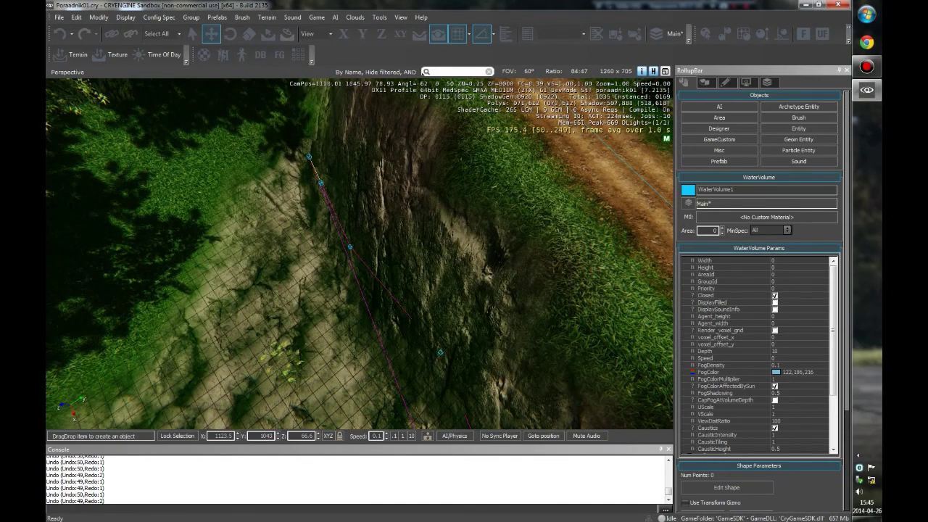
pyautogui.click(300, 148)
pyautogui.moveTo(215, 258); pyautogui.dragTo(214, 256, button='right')
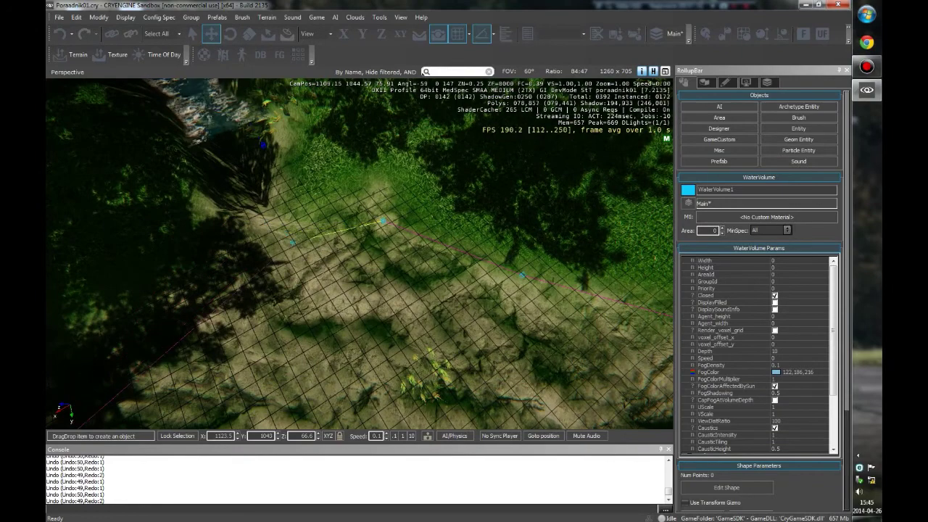
pyautogui.moveTo(214, 256); pyautogui.dragTo(214, 256, button='right')
pyautogui.press('Escape')
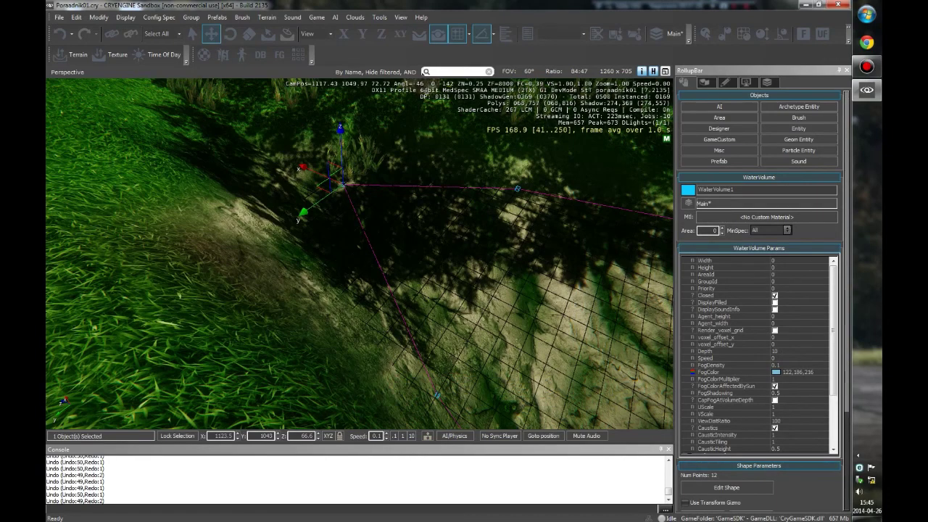
# Step: Edit the water volume's shape, moving its outline points outward onto the basin's bank beside the rock slope
pyautogui.scroll(-3, 727, 411)
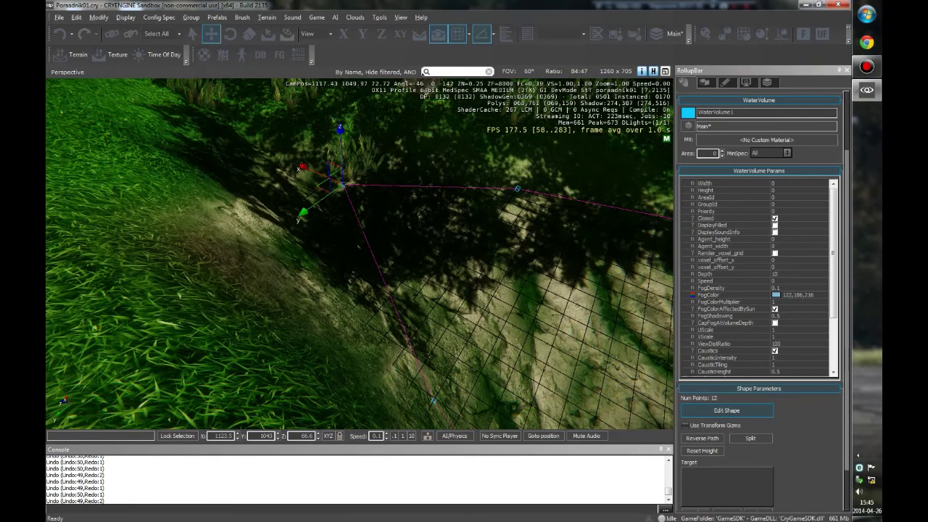
pyautogui.moveTo(360, 254); pyautogui.dragTo(395, 242, button='right')
pyautogui.moveTo(340, 296); pyautogui.dragTo(298, 328)
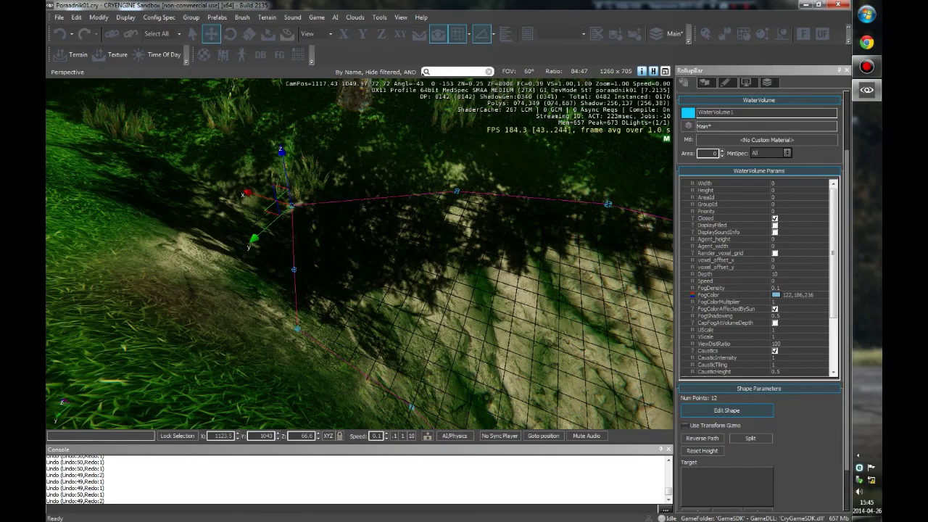
pyautogui.moveTo(294, 270); pyautogui.dragTo(216, 256)
pyautogui.moveTo(216, 255); pyautogui.dragTo(220, 299, button='right')
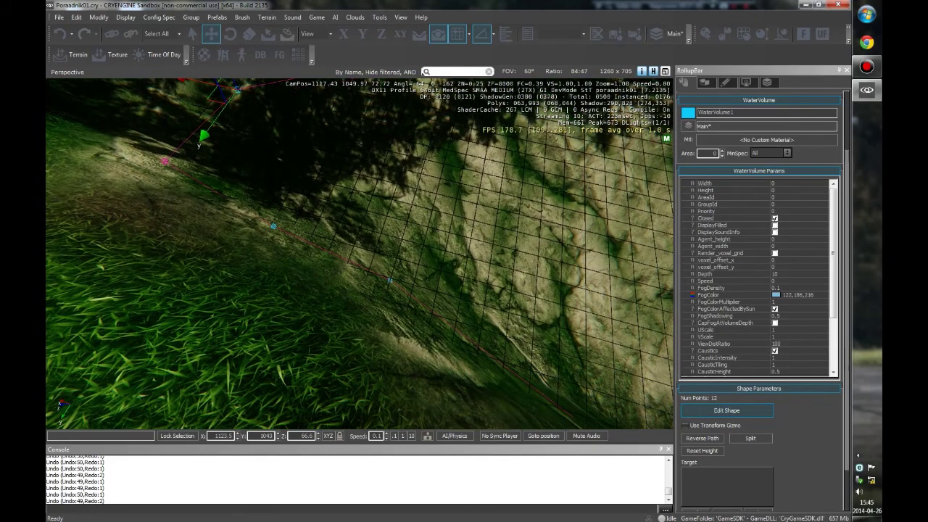
pyautogui.moveTo(389, 280); pyautogui.dragTo(380, 310)
pyautogui.moveTo(380, 311); pyautogui.dragTo(395, 290, button='right')
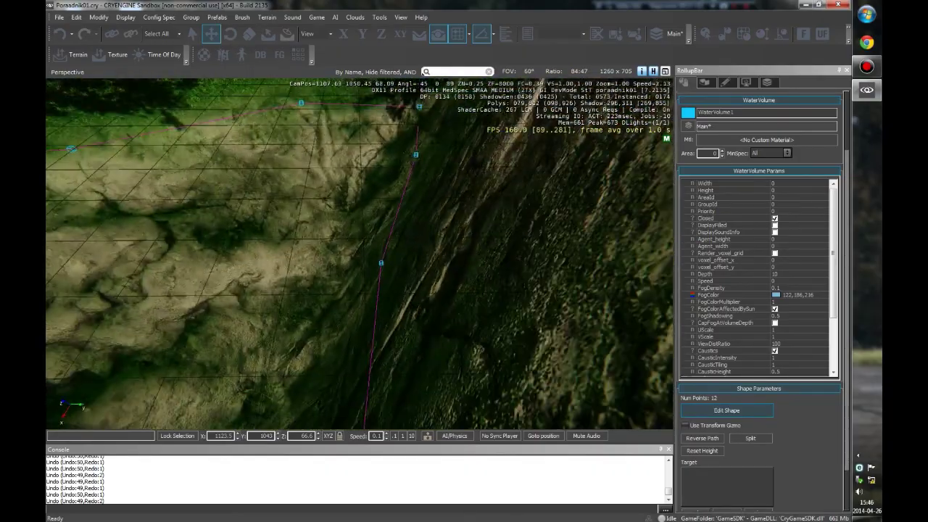
pyautogui.moveTo(395, 291); pyautogui.dragTo(257, 276, button='right')
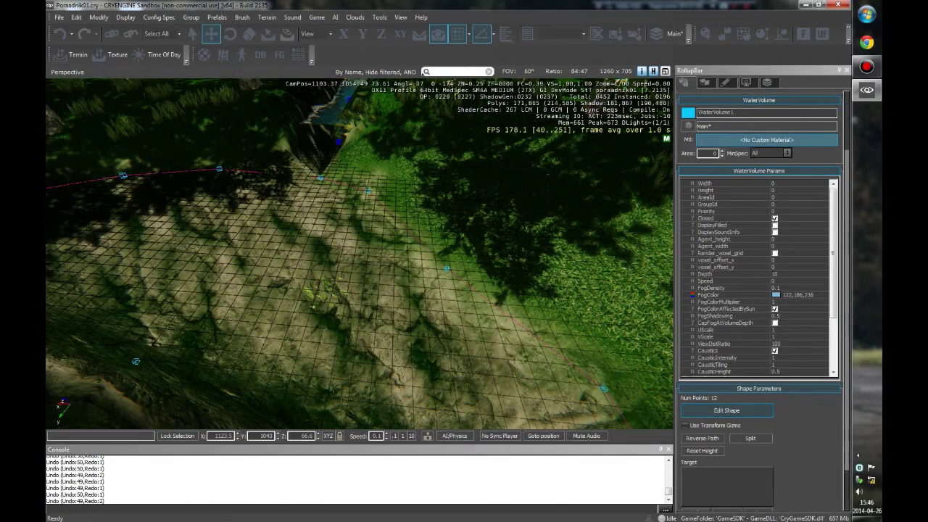
# Step: Assign the materials/water/watervolumes/water_rough material to the water volume and close the Material Editor
pyautogui.click(767, 140)
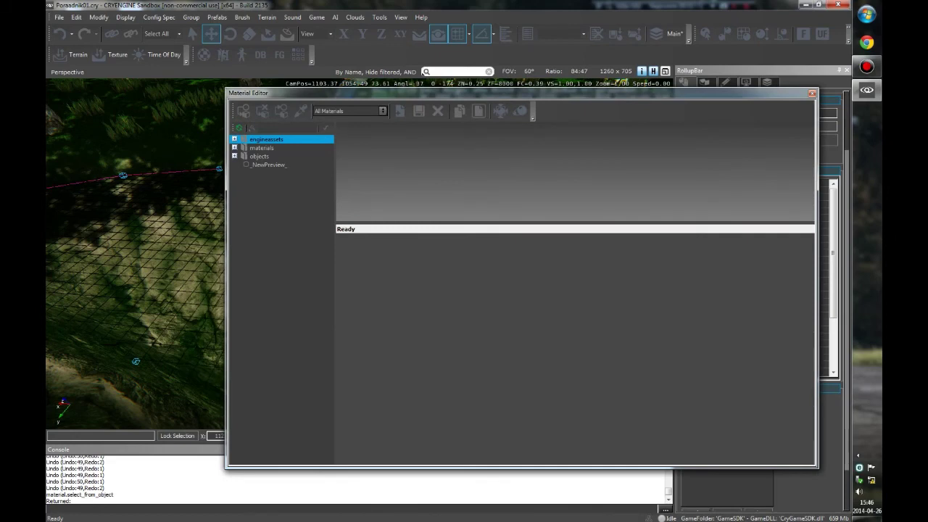
pyautogui.doubleClick(262, 147)
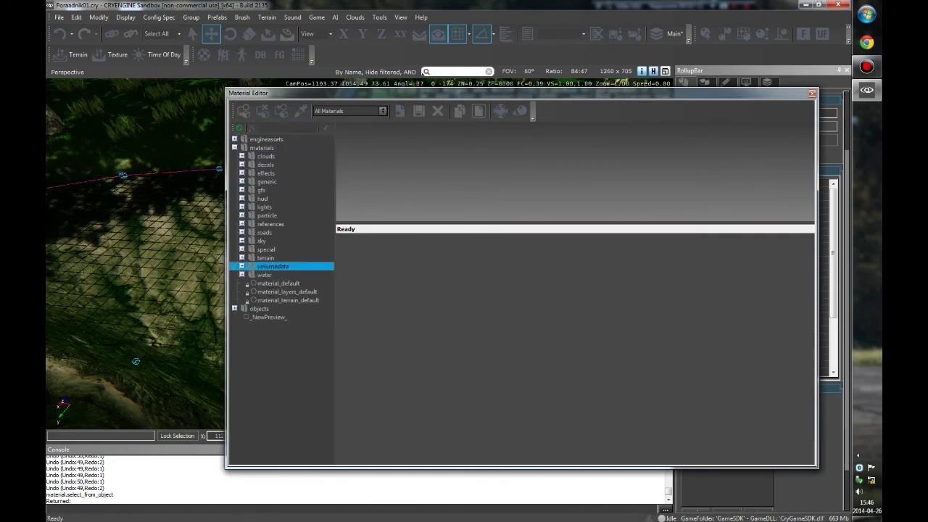
pyautogui.press('Right')
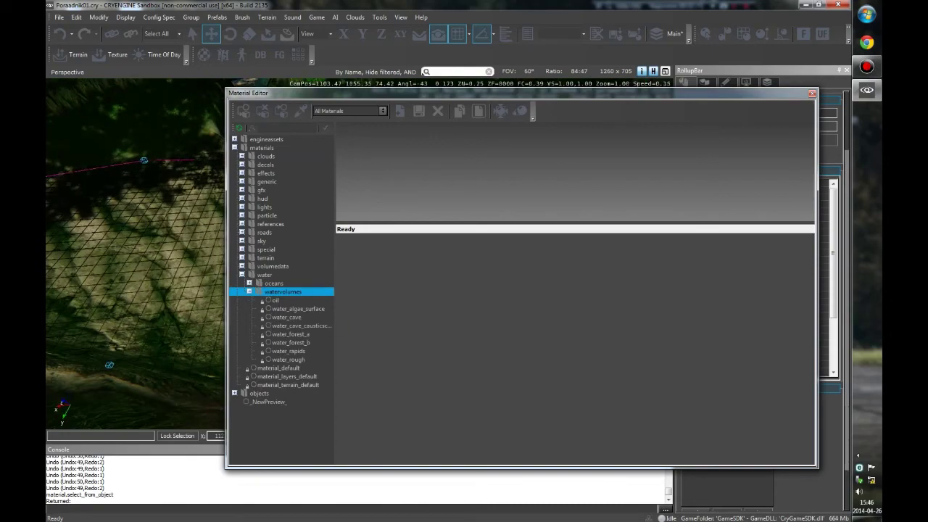
pyautogui.click(288, 360)
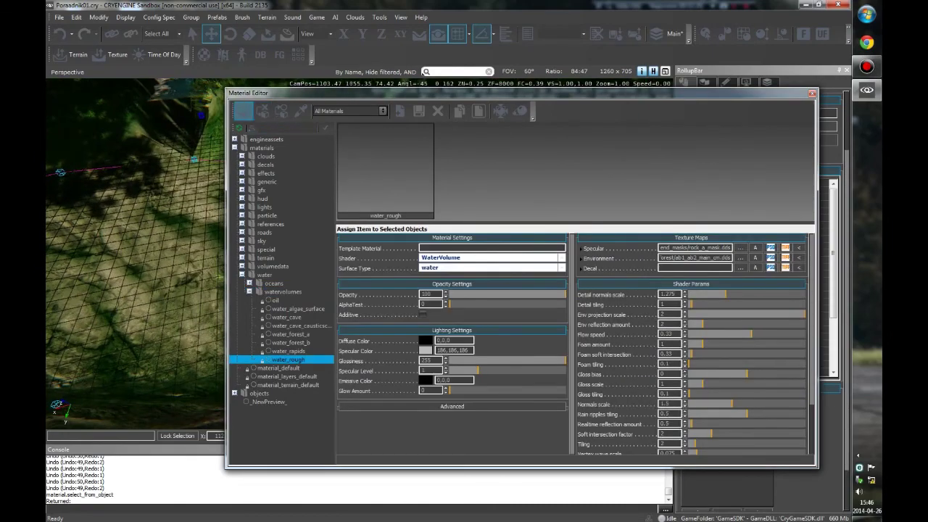
pyautogui.click(244, 110)
pyautogui.moveTo(134, 254); pyautogui.dragTo(87, 203, button='right')
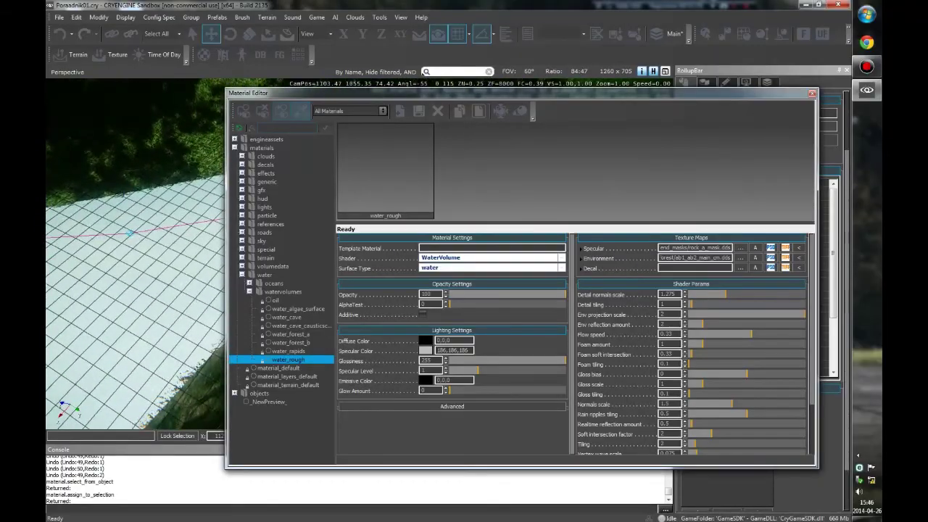
pyautogui.click(812, 93)
# Step: Finish editing the outline and lower the whole water volume to a Z height of 64.6
pyautogui.moveTo(363, 254); pyautogui.dragTo(402, 286, button='right')
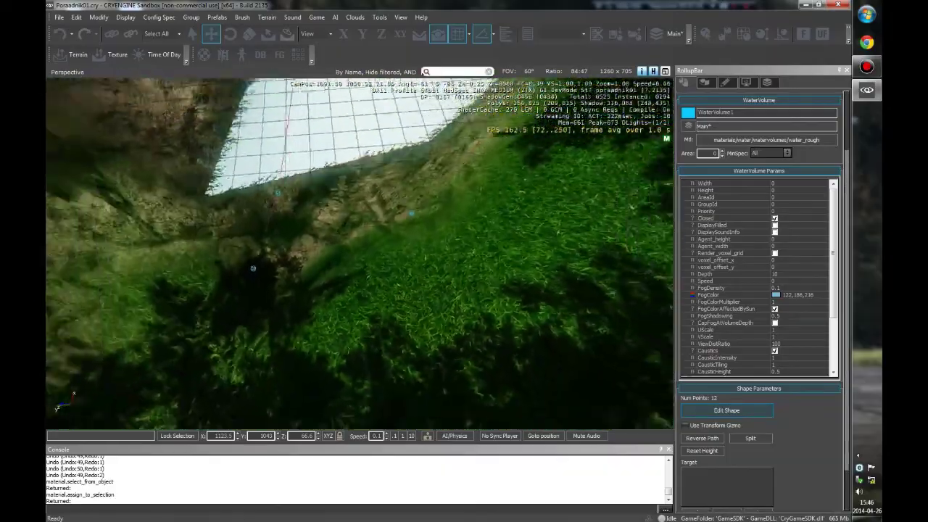
pyautogui.moveTo(359, 254); pyautogui.dragTo(359, 232, button='right')
pyautogui.moveTo(56, 133); pyautogui.dragTo(29, 116, button='right')
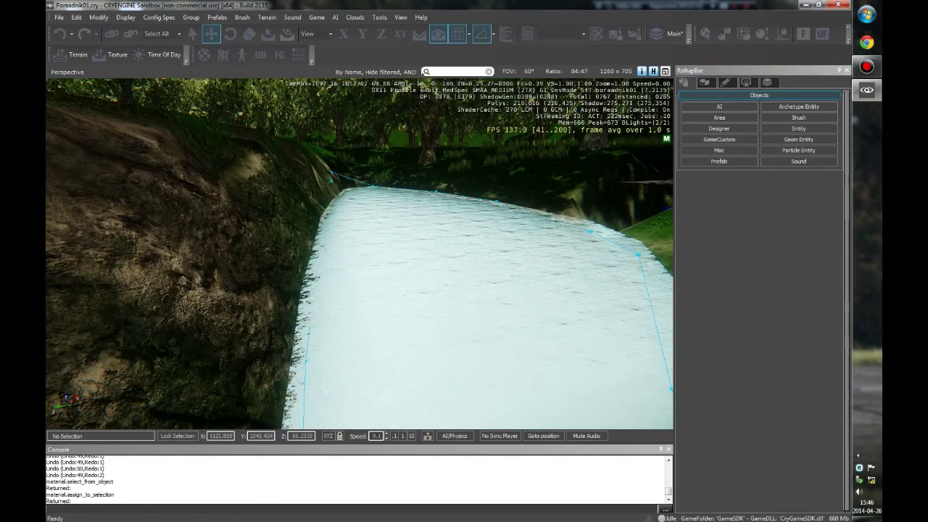
pyautogui.moveTo(373, 156); pyautogui.dragTo(372, 181)
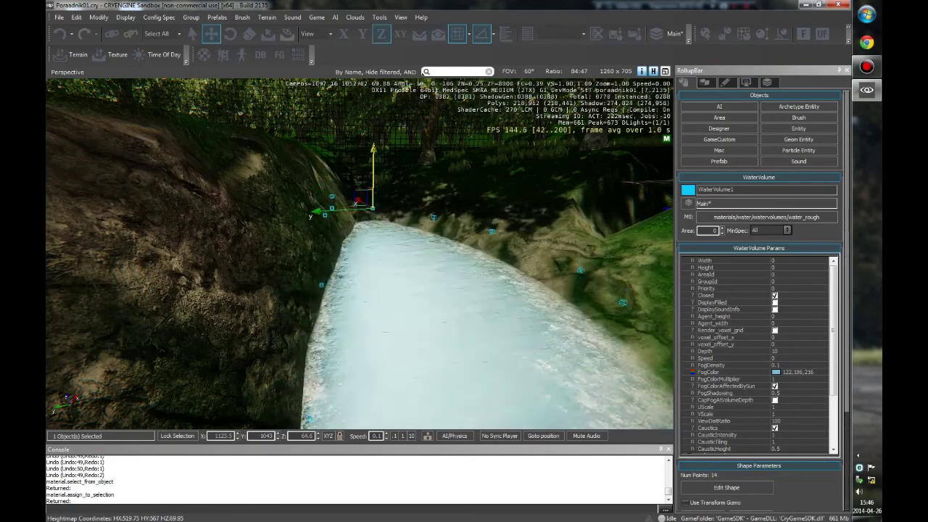
# Step: Edit the water volume's shape, moving its outline points outward onto the grassy bank so the edge meets the terrain
pyautogui.moveTo(373, 181); pyautogui.dragTo(318, 270, button='right')
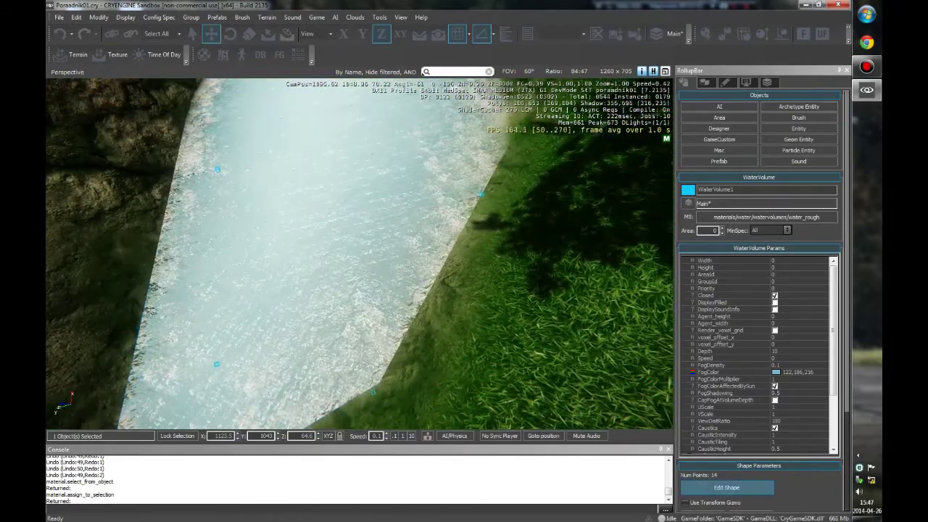
pyautogui.click(726, 487)
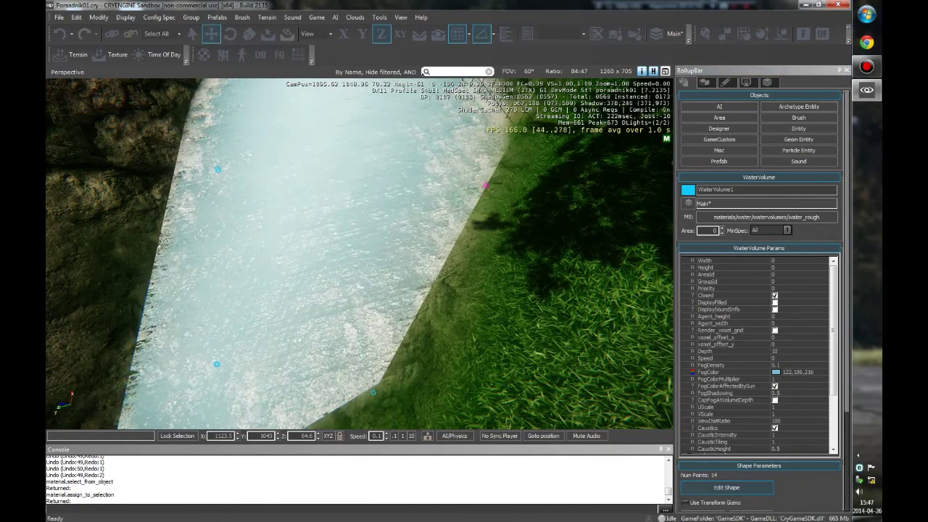
pyautogui.moveTo(318, 269); pyautogui.dragTo(406, 283, button='right')
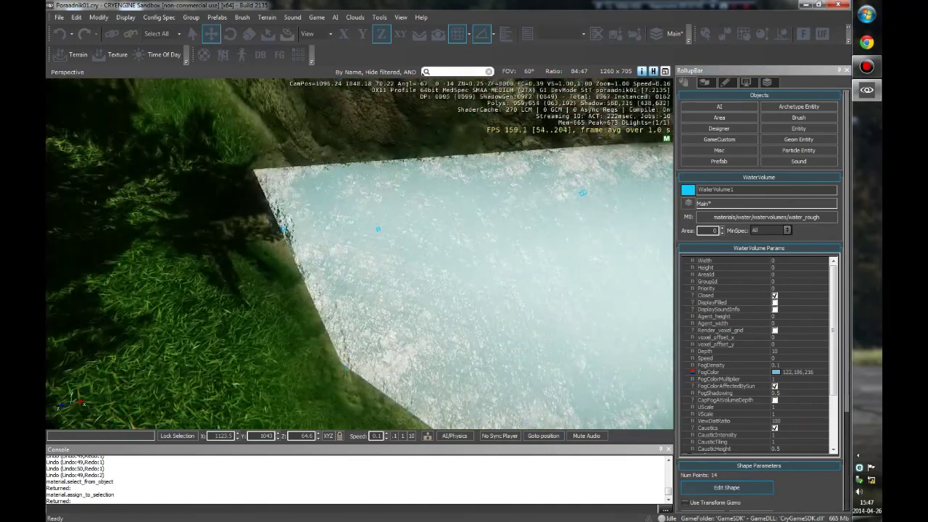
pyautogui.moveTo(406, 283); pyautogui.dragTo(284, 262, button='right')
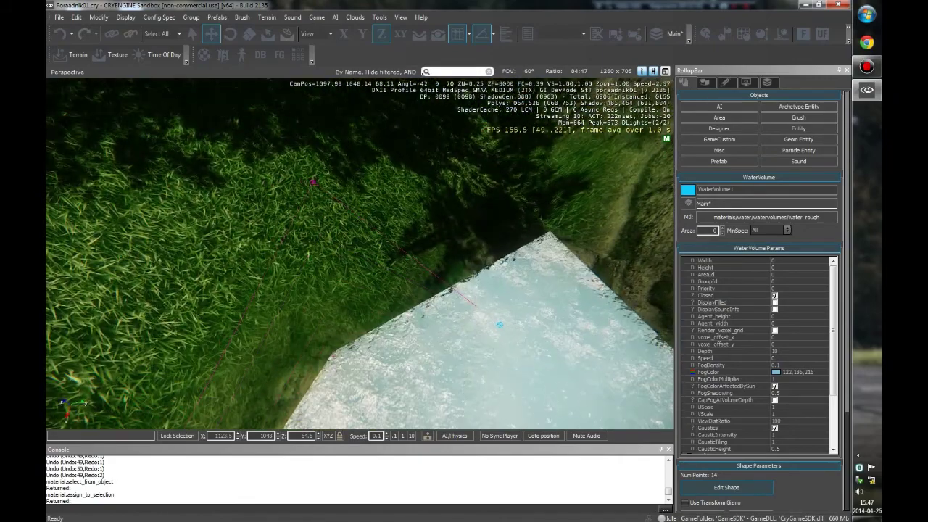
pyautogui.moveTo(313, 182); pyautogui.dragTo(319, 235)
pyautogui.moveTo(319, 235); pyautogui.dragTo(407, 238, button='right')
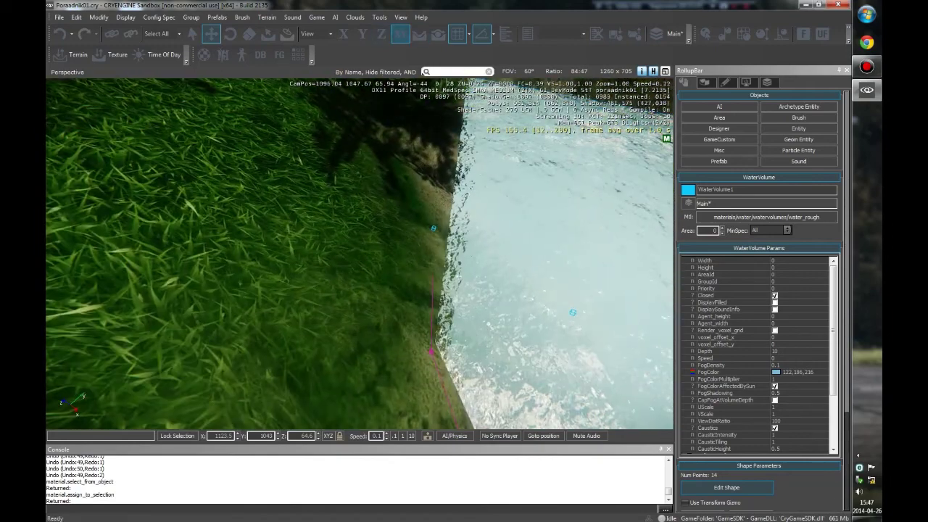
pyautogui.moveTo(406, 238); pyautogui.dragTo(453, 210, button='right')
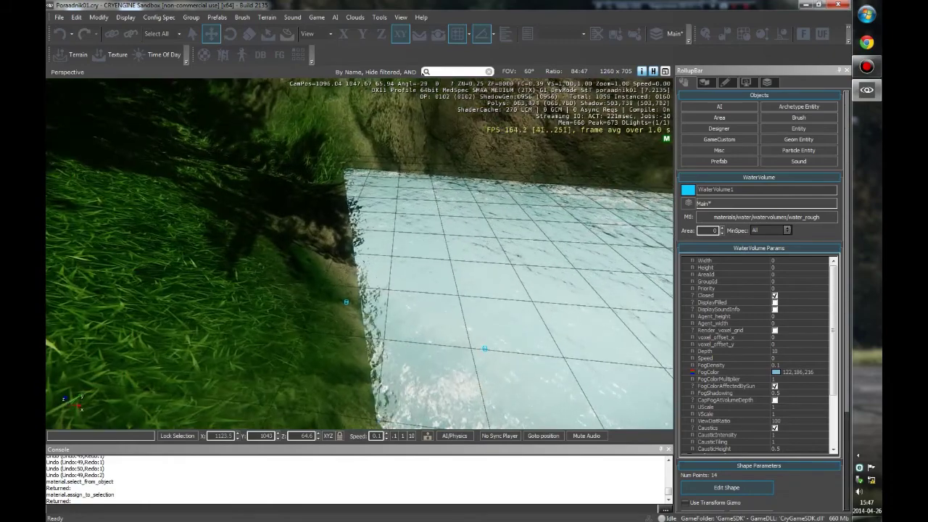
# Step: Move the outline points at the basin's end corner farther out into the shaded grass and the rock slope
pyautogui.moveTo(453, 211); pyautogui.dragTo(374, 250, button='right')
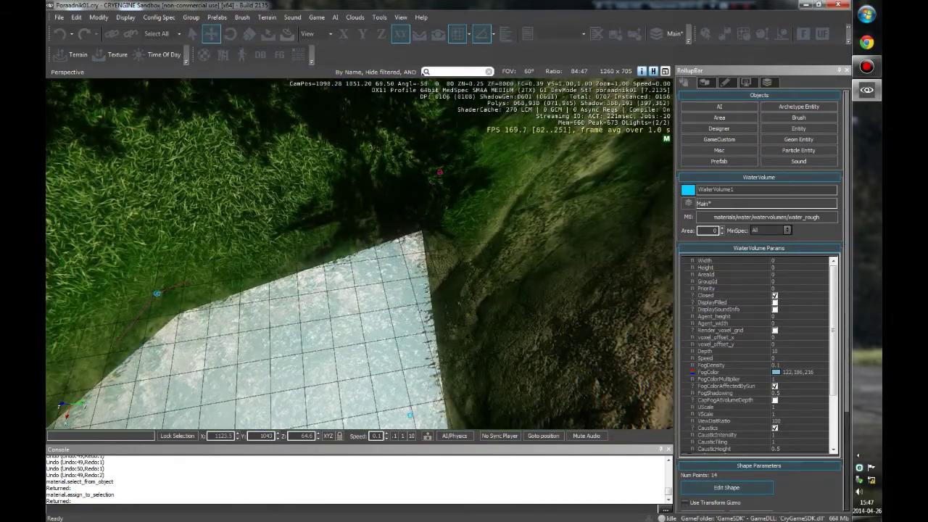
pyautogui.moveTo(373, 250); pyautogui.dragTo(352, 257, button='right')
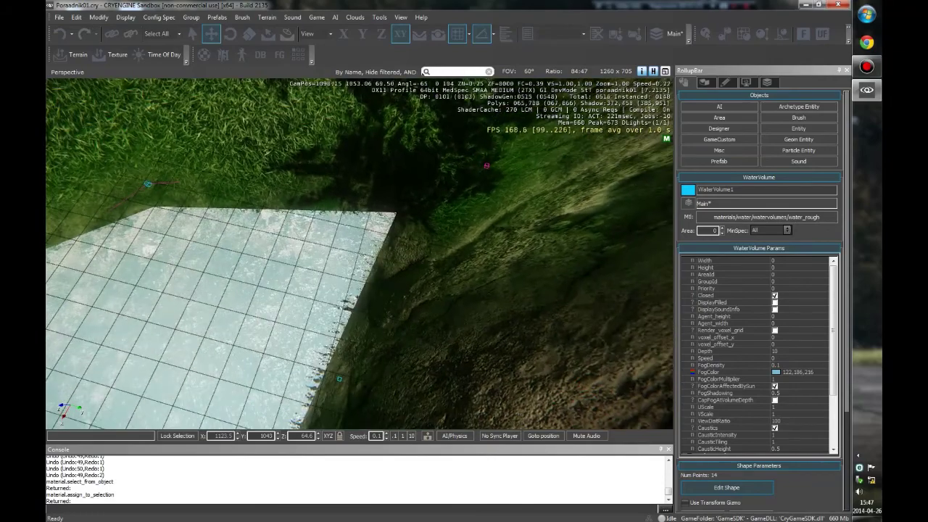
pyautogui.moveTo(352, 258); pyautogui.dragTo(299, 283, button='right')
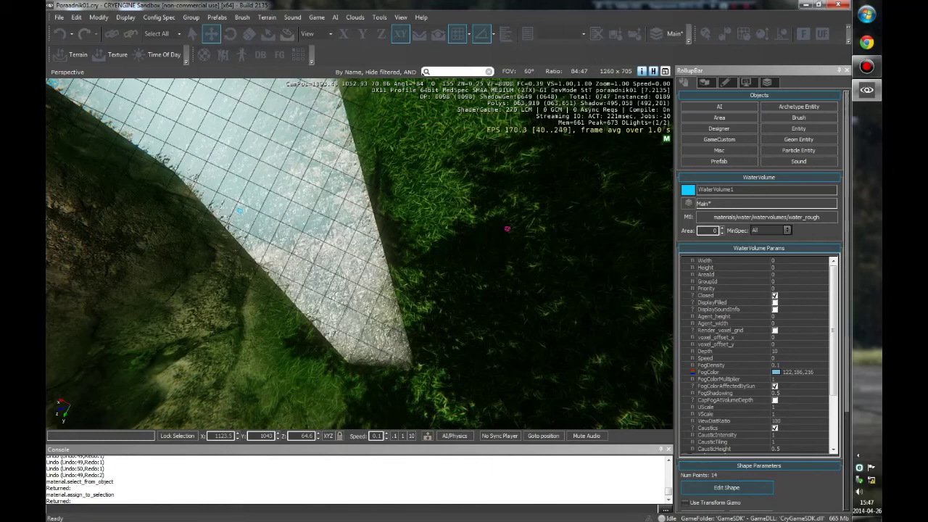
pyautogui.moveTo(507, 229); pyautogui.dragTo(503, 199, button='right')
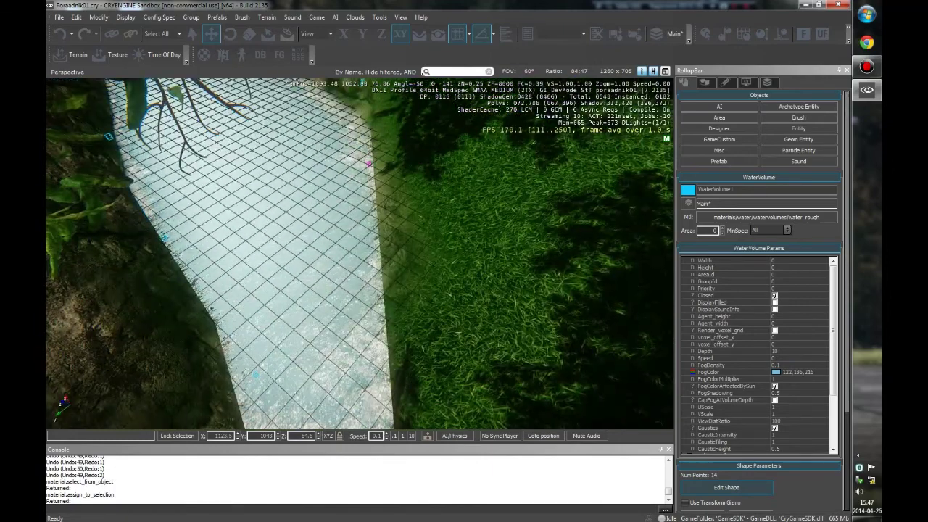
pyautogui.moveTo(503, 199); pyautogui.dragTo(276, 218, button='right')
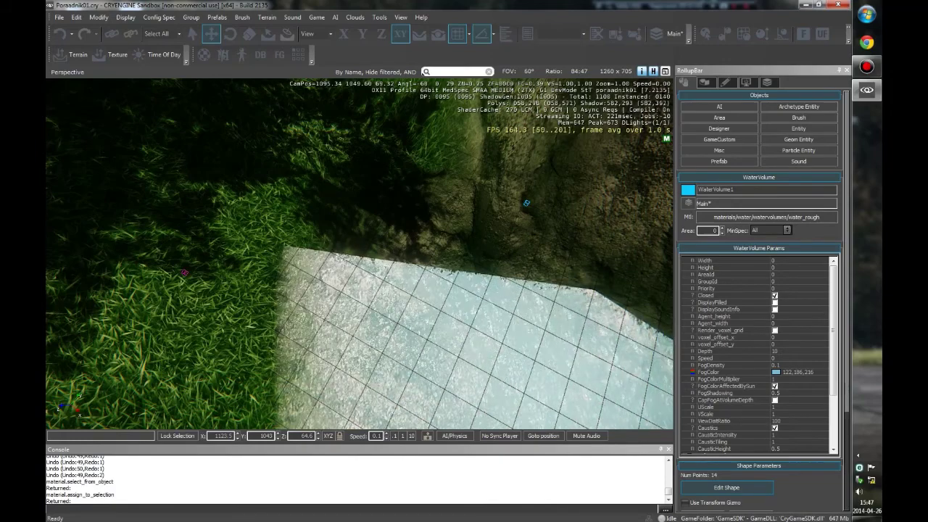
pyautogui.moveTo(359, 254); pyautogui.dragTo(446, 344, button='right')
# Step: Set the water volume's FogDensity to 0.01 and its FogColorMultiplier to 0.1
pyautogui.moveTo(431, 277)
pyautogui.mouseDown(button='right')
pyautogui.moveTo(447, 294)
pyautogui.moveTo(428, 294)
pyautogui.mouseUp(button='right')
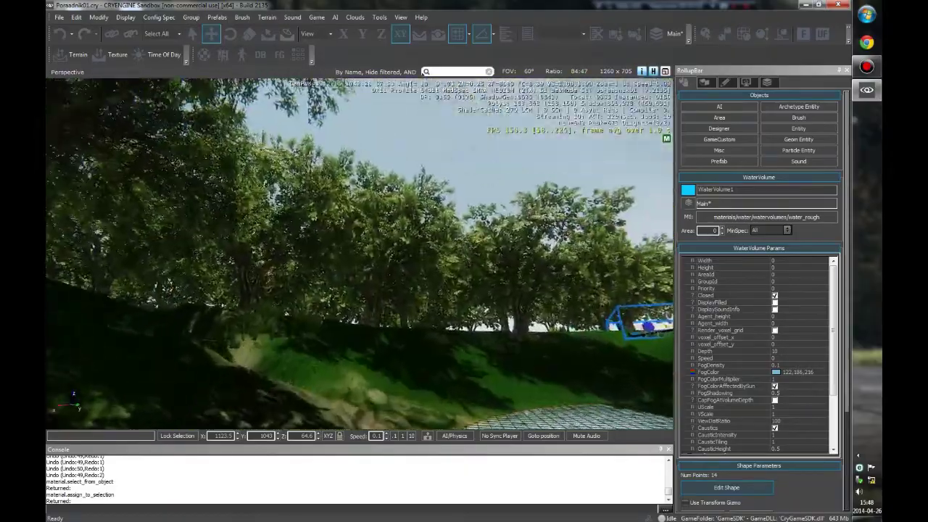
pyautogui.moveTo(428, 294); pyautogui.dragTo(442, 356, button='right')
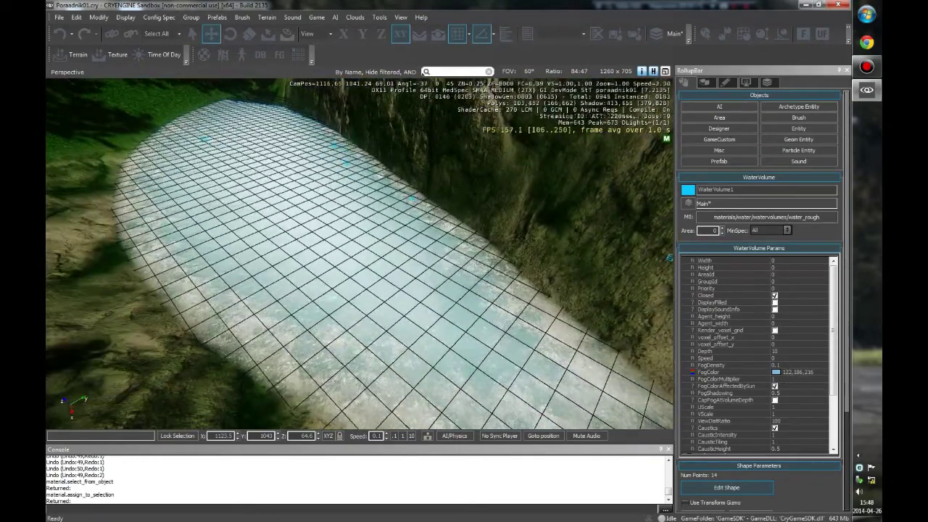
pyautogui.click(784, 365)
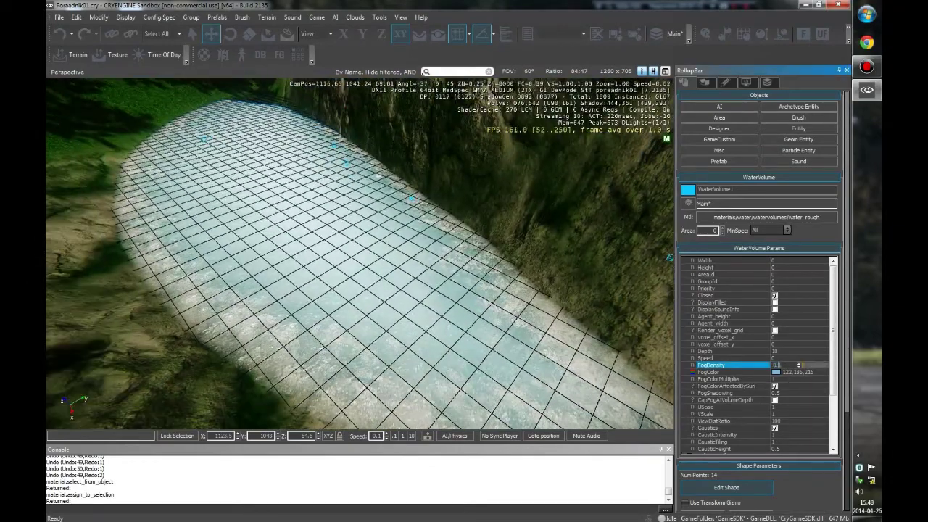
pyautogui.moveTo(800, 364); pyautogui.dragTo(800, 361)
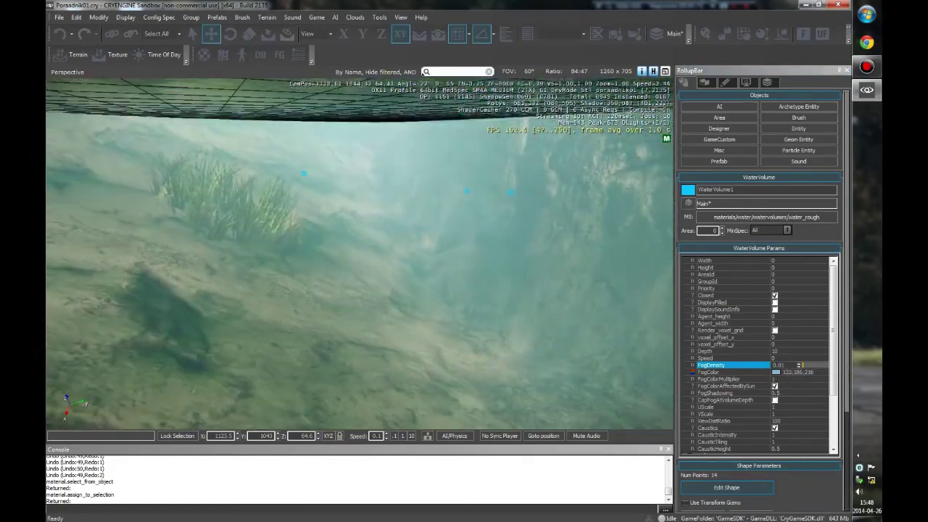
pyautogui.click(801, 378)
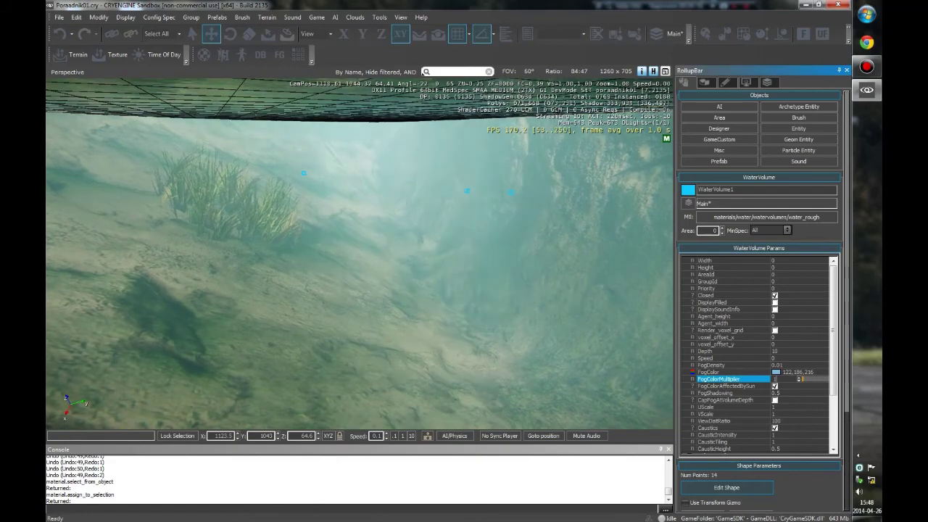
pyautogui.moveTo(800, 379); pyautogui.dragTo(800, 375)
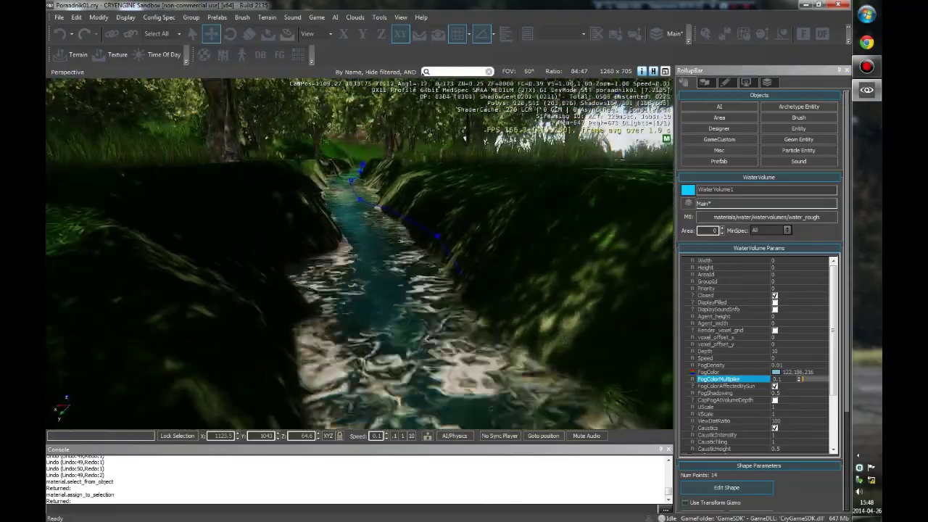
# Step: Lower the river's FogColorMultiplier and deselect the river
pyautogui.click(392, 210)
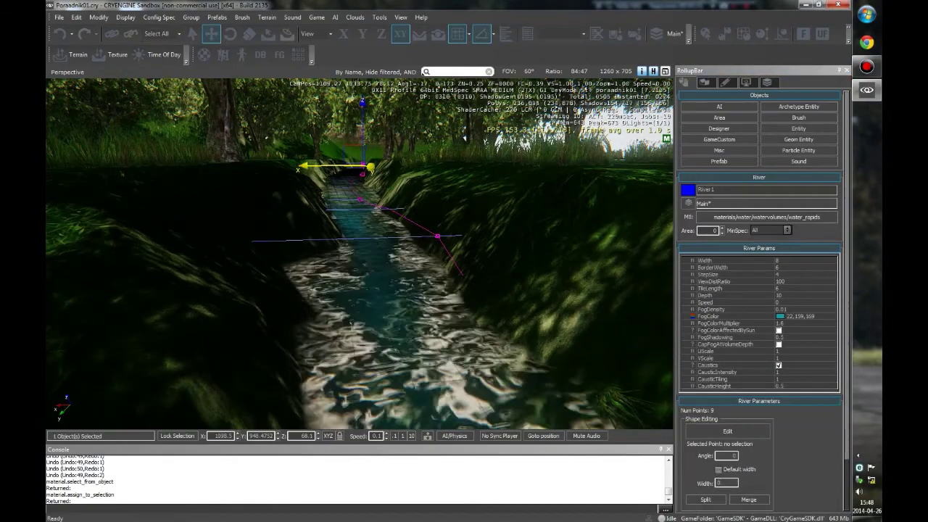
pyautogui.click(767, 323)
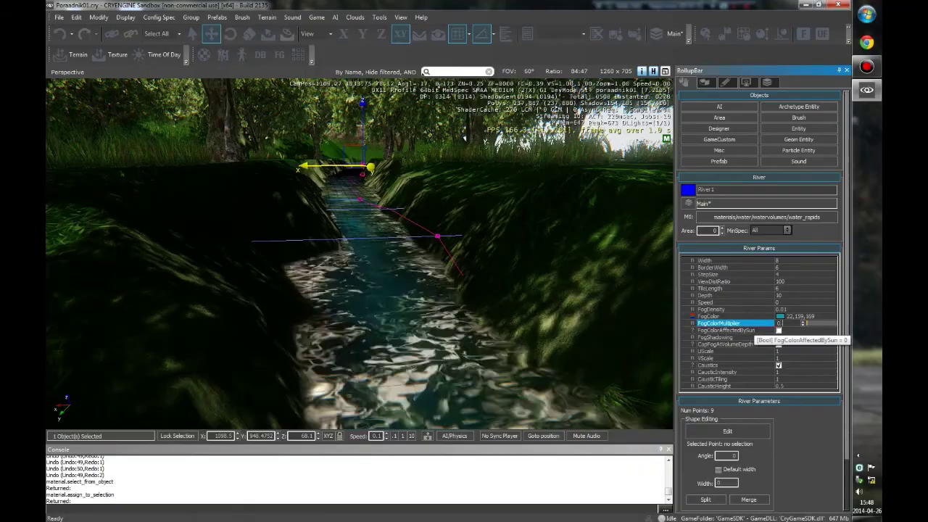
pyautogui.moveTo(359, 254); pyautogui.dragTo(417, 253, button='right')
pyautogui.press('Escape')
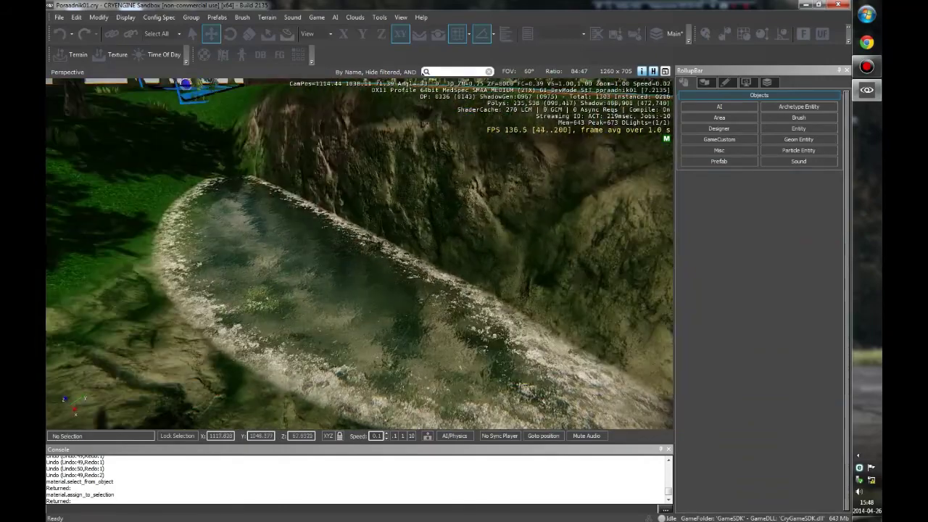
pyautogui.click(719, 118)
pyautogui.moveTo(362, 254); pyautogui.dragTo(354, 296, button='right')
pyautogui.press('Escape')
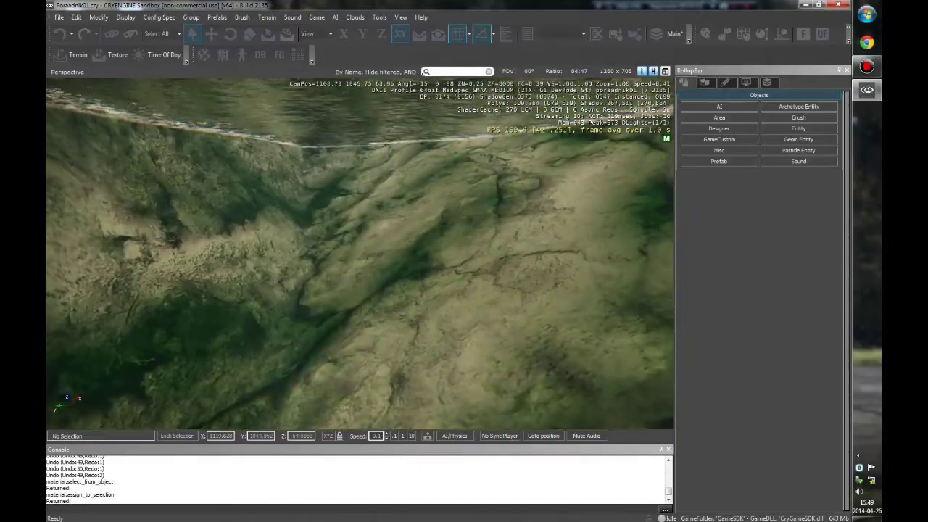
# Step: Edit the water volume's shape again, moving the end corner point horizontally in the XY plane farther into the grassy bank
pyautogui.click(368, 155)
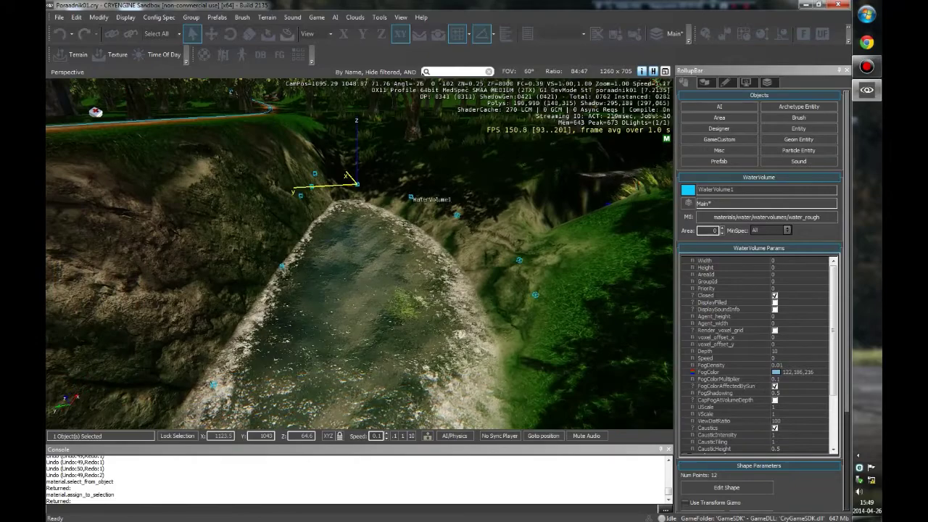
pyautogui.click(211, 34)
pyautogui.moveTo(356, 152); pyautogui.dragTo(356, 160)
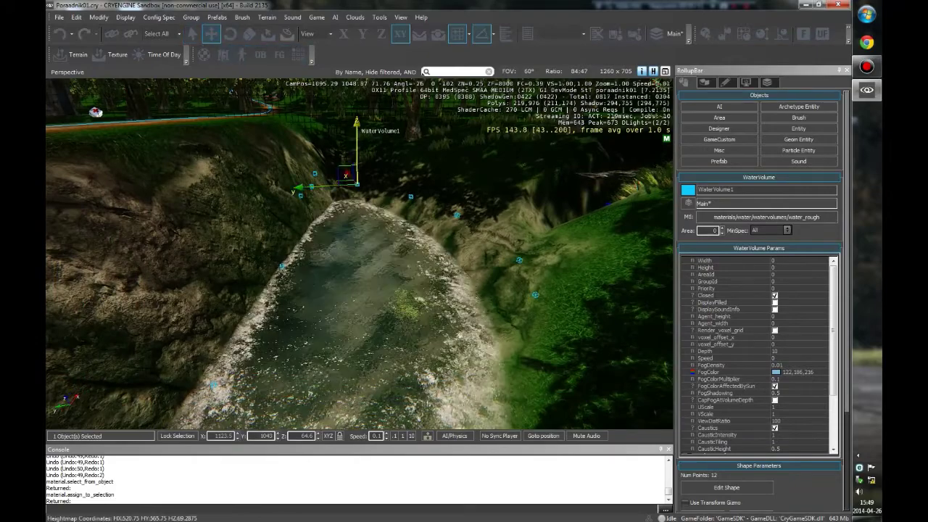
pyautogui.moveTo(356, 159); pyautogui.dragTo(156, 179, button='right')
pyautogui.click(727, 487)
pyautogui.moveTo(344, 304); pyautogui.dragTo(346, 285)
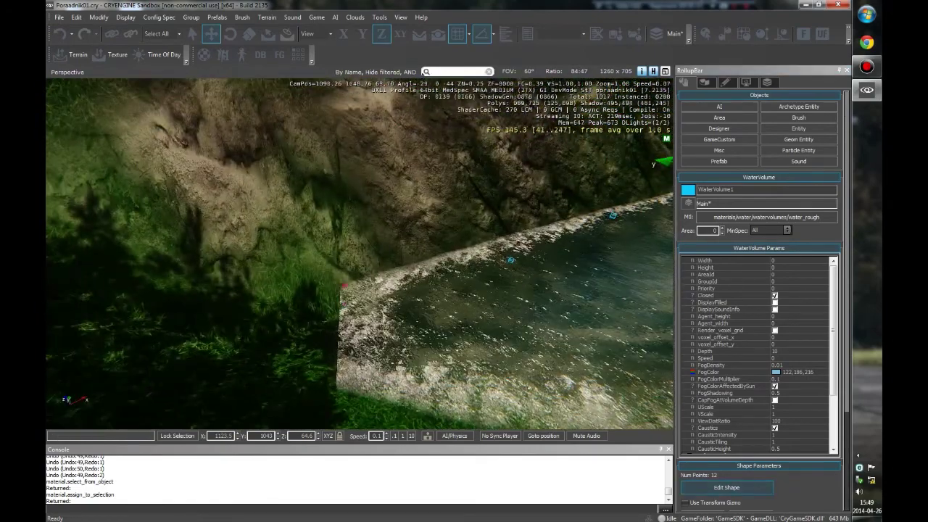
pyautogui.click(400, 33)
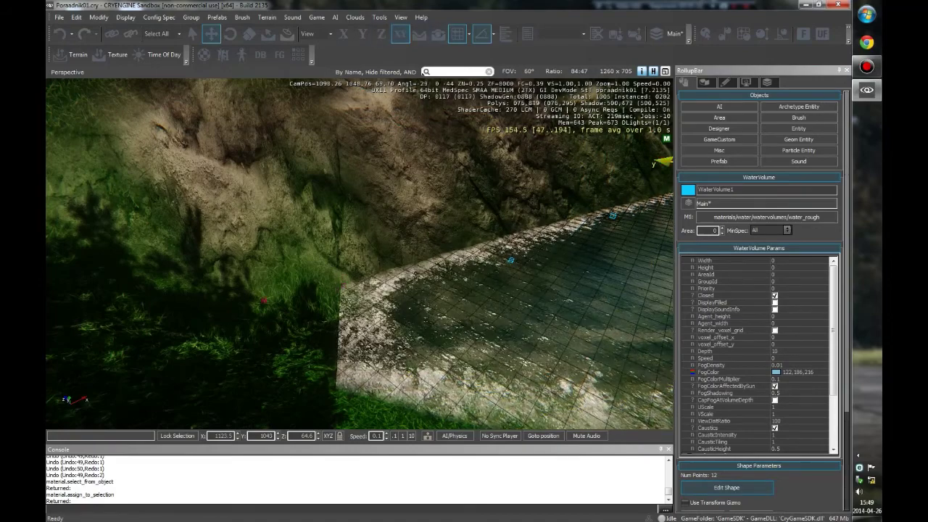
pyautogui.click(359, 254)
# Step: Examine the basin's water from above and below the surface to judge its clarity and edges
pyautogui.moveTo(359, 254); pyautogui.dragTo(479, 196, button='right')
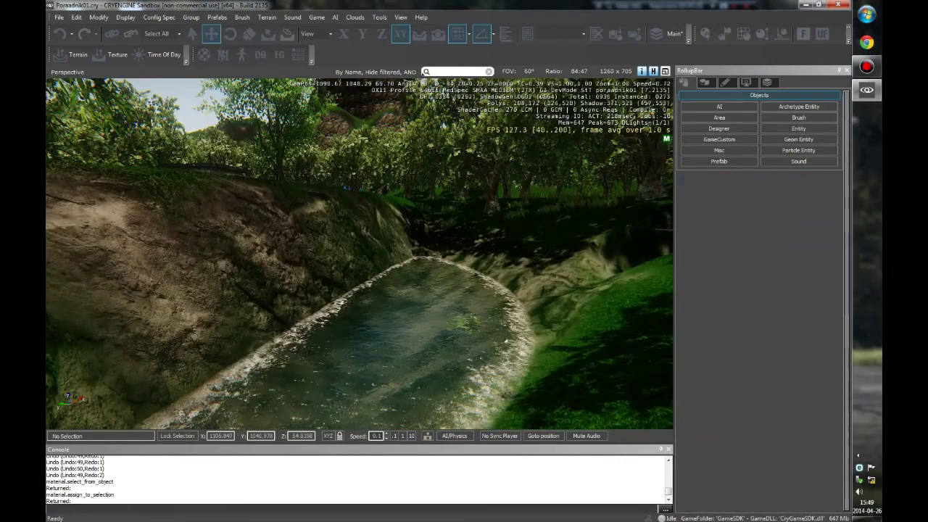
pyautogui.moveTo(479, 196); pyautogui.dragTo(465, 218, button='right')
pyautogui.press('w')
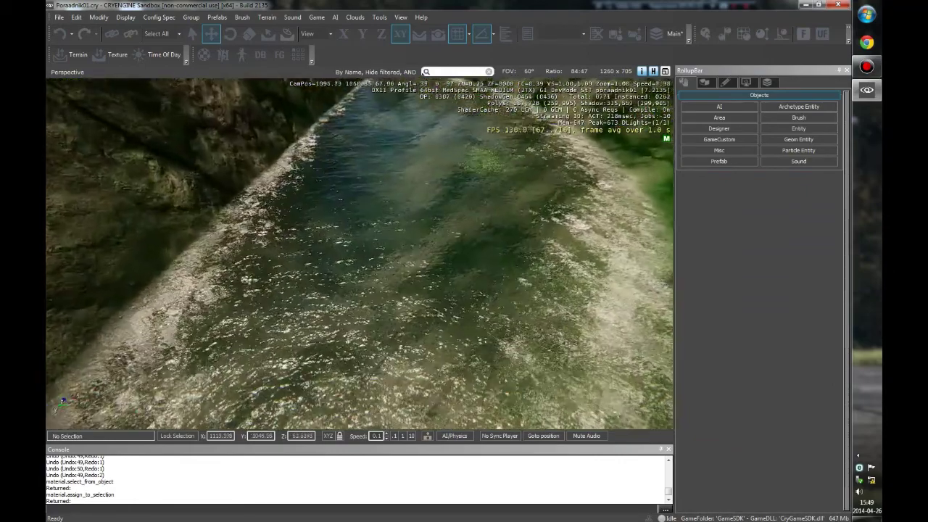
pyautogui.press('w')
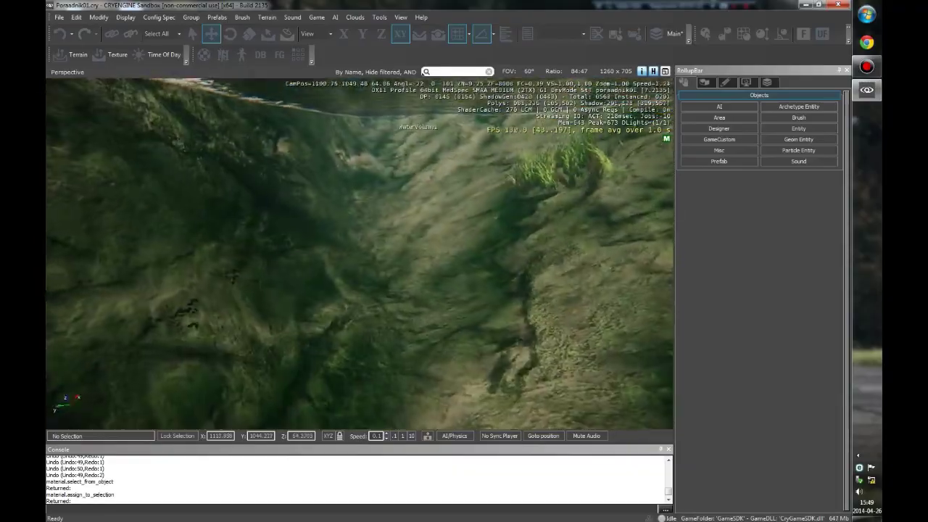
pyautogui.press('s')
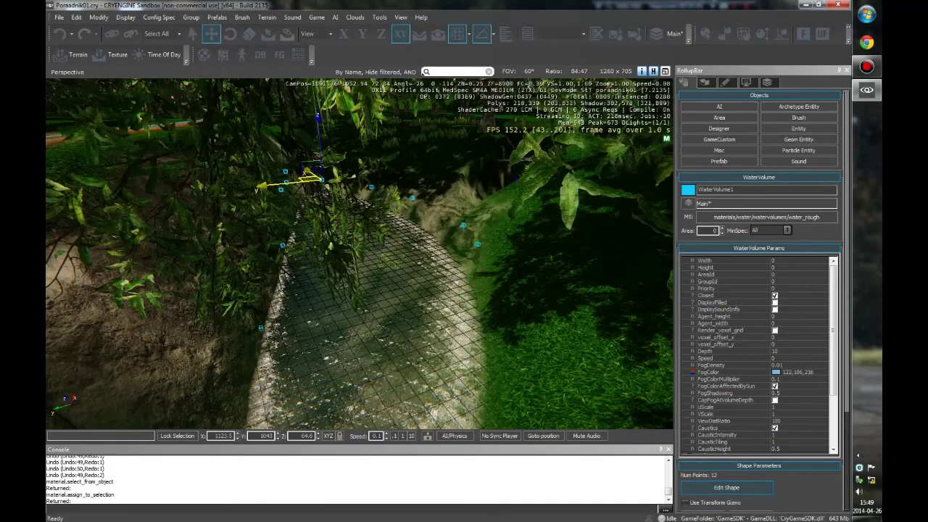
pyautogui.press('Escape')
pyautogui.moveTo(359, 254); pyautogui.dragTo(381, 345, button='right')
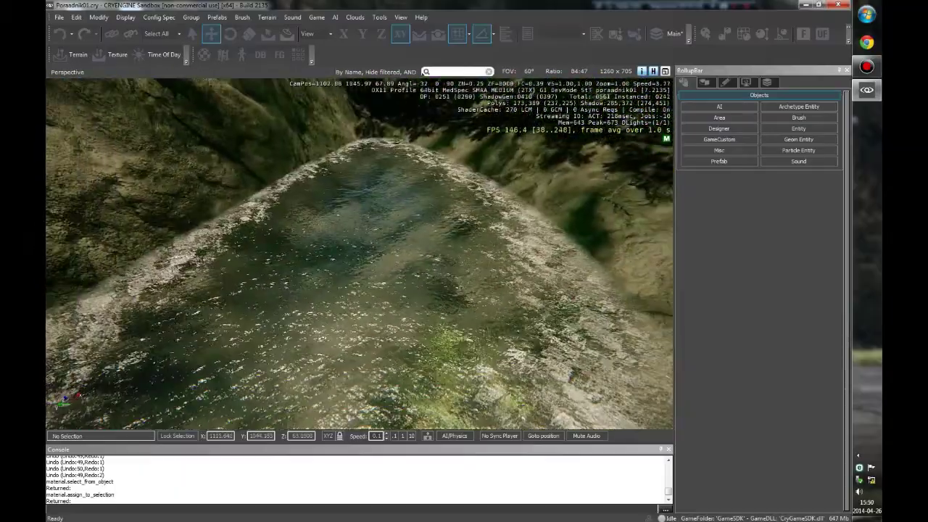
pyautogui.moveTo(381, 344); pyautogui.dragTo(381, 384, button='right')
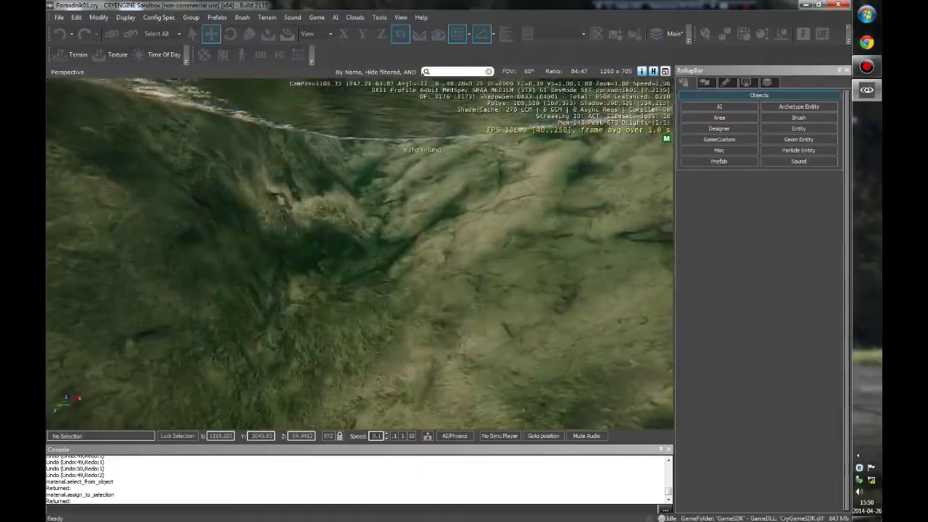
# Step: Select the water volume and turn off FogColorAffectedBySun, leaving its advanced wave parameters in view
pyautogui.click(422, 150)
pyautogui.moveTo(423, 150); pyautogui.dragTo(422, 189, button='right')
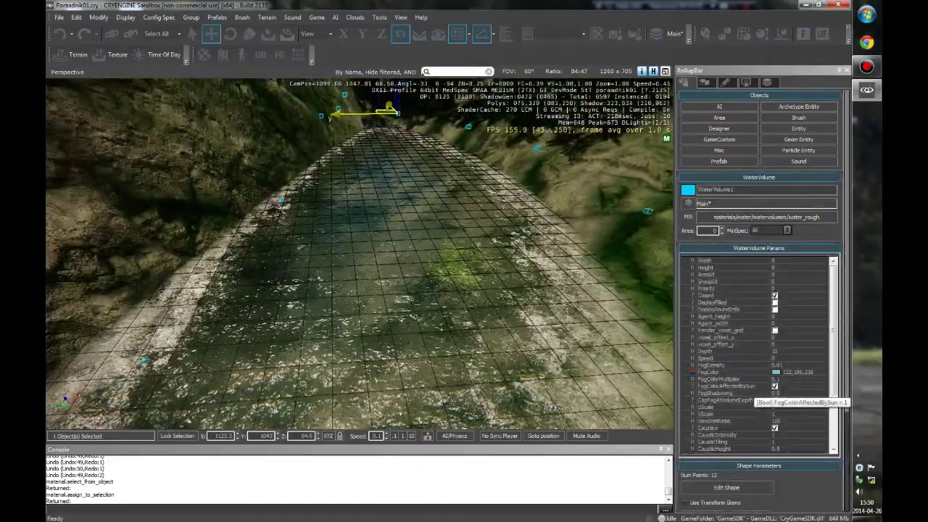
pyautogui.click(775, 386)
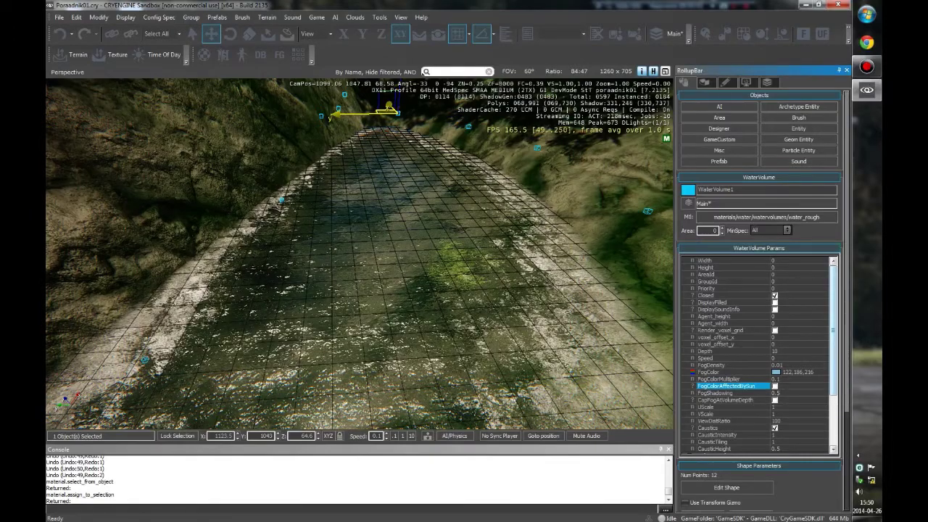
pyautogui.scroll(-1, 769, 377)
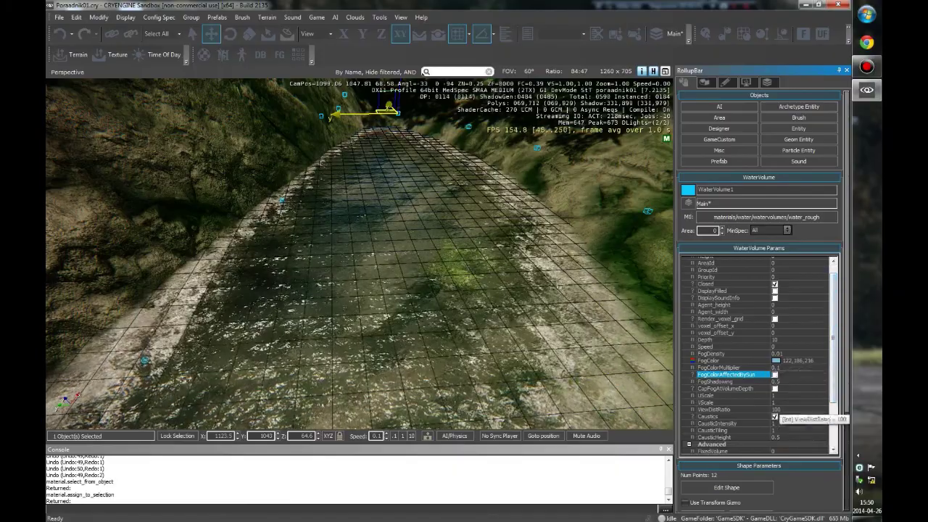
pyautogui.scroll(-3, 762, 370)
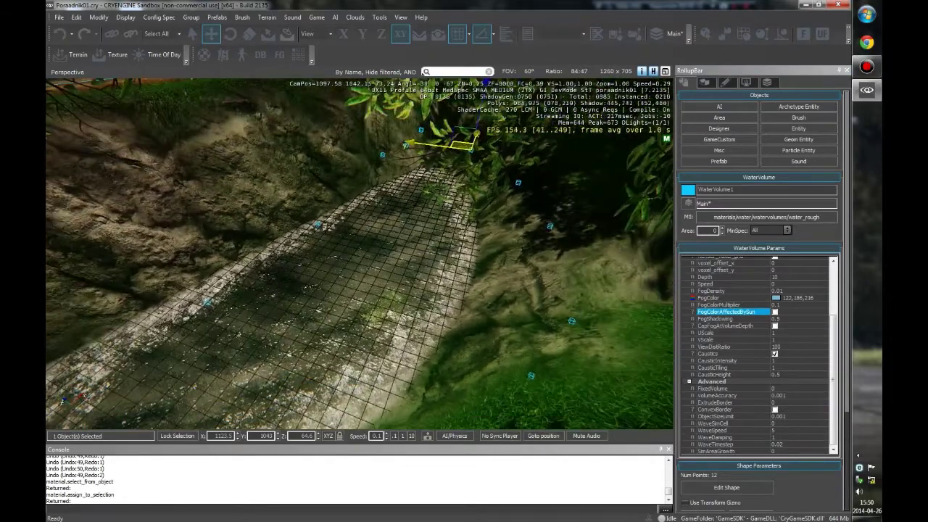
# Step: Open the Material Editor for the water volume and move its window so the basin stays in view
pyautogui.press('m')
pyautogui.moveTo(508, 93); pyautogui.dragTo(540, 296)
pyautogui.moveTo(450, 294); pyautogui.dragTo(467, 221)
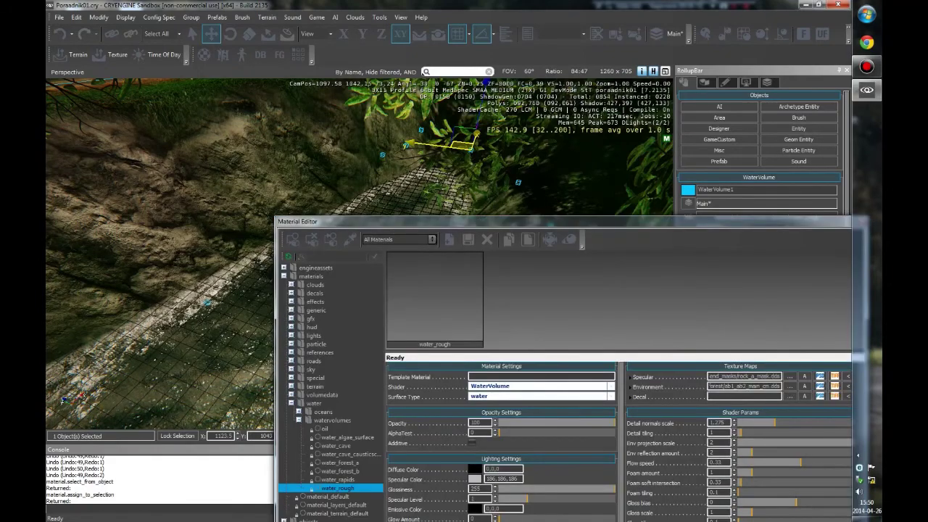
# Step: Assign the water_forest_a material to the selected water volume and check the surface in the basin
pyautogui.press('Up')
pyautogui.press('Up')
pyautogui.press('Up')
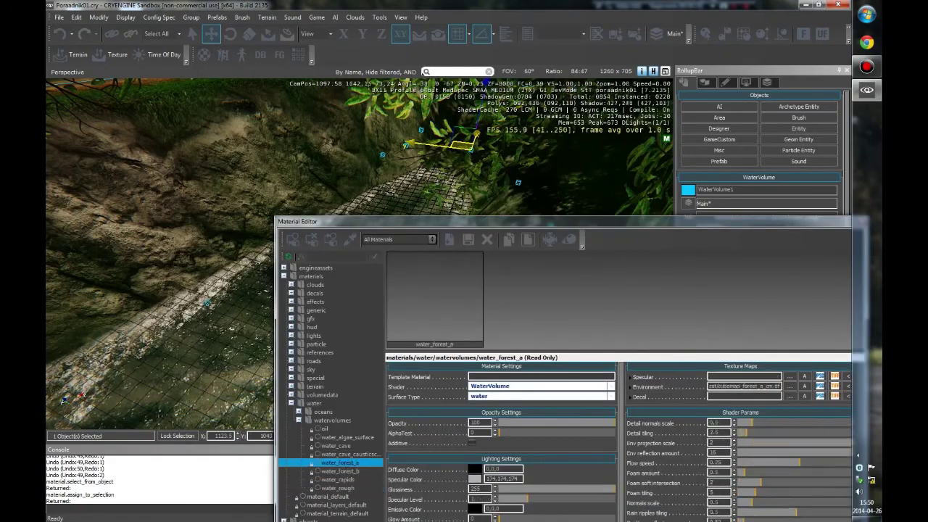
pyautogui.click(293, 239)
pyautogui.moveTo(182, 217); pyautogui.dragTo(146, 261, button='right')
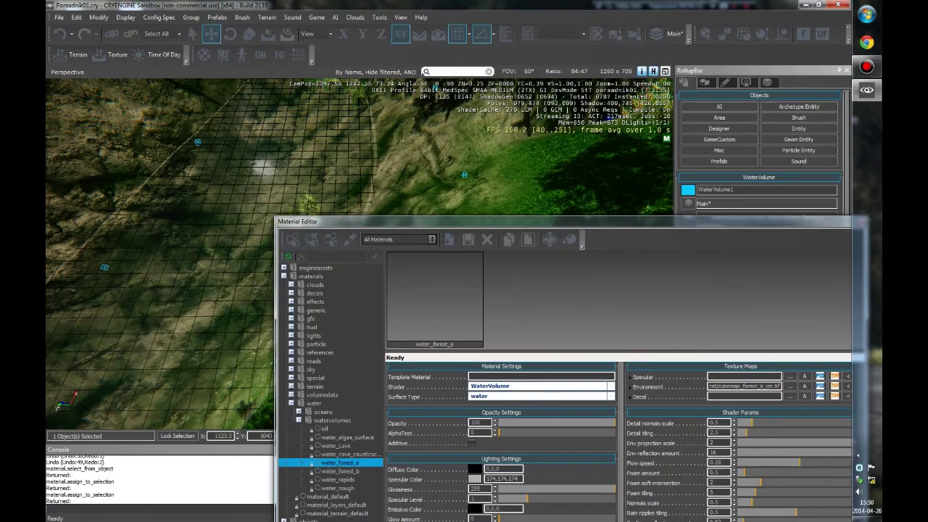
# Step: Assign the water_forest_b material to the water volume and inspect the basin from a lower angle
pyautogui.press('Down')
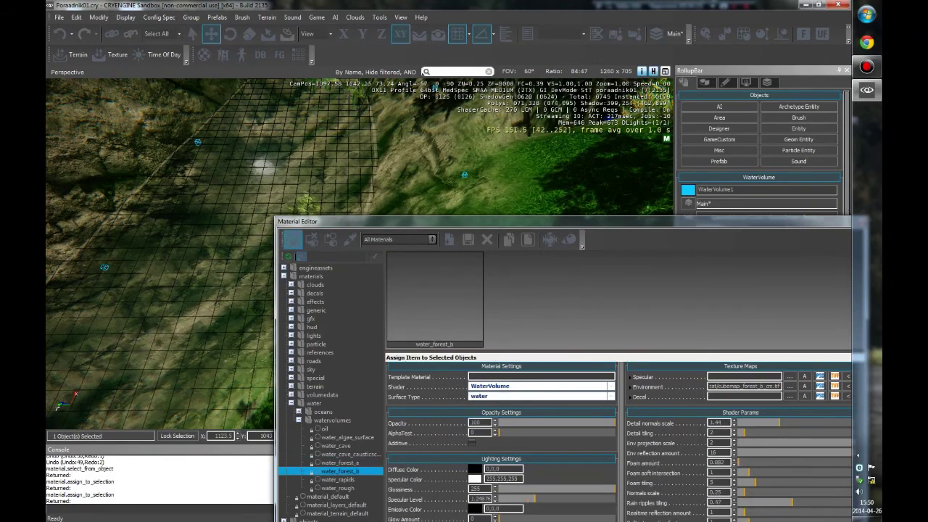
pyautogui.click(292, 239)
pyautogui.press('Escape')
pyautogui.moveTo(181, 217); pyautogui.dragTo(164, 168, button='right')
pyautogui.click(220, 141)
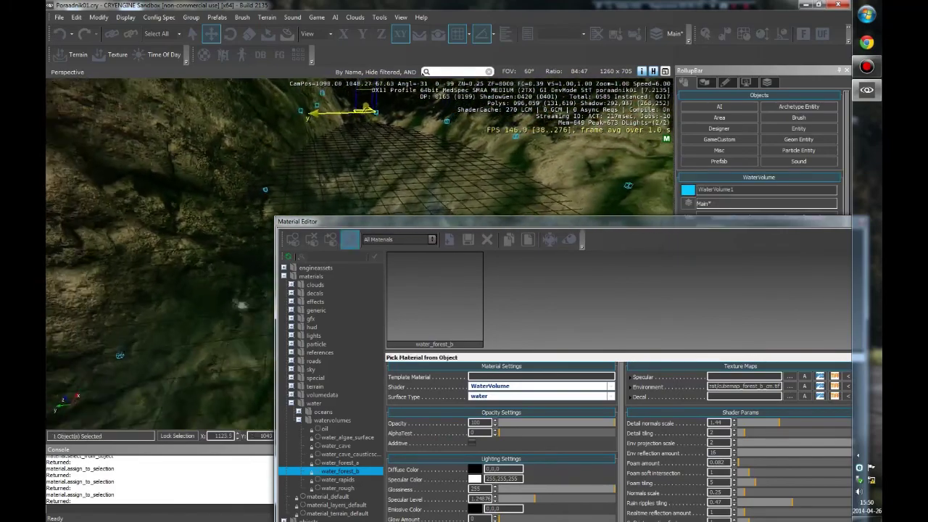
# Step: Try the water_forest_a, water_cave and water_algae_surface materials on the water volume one after another
pyautogui.click(351, 240)
pyautogui.click(293, 240)
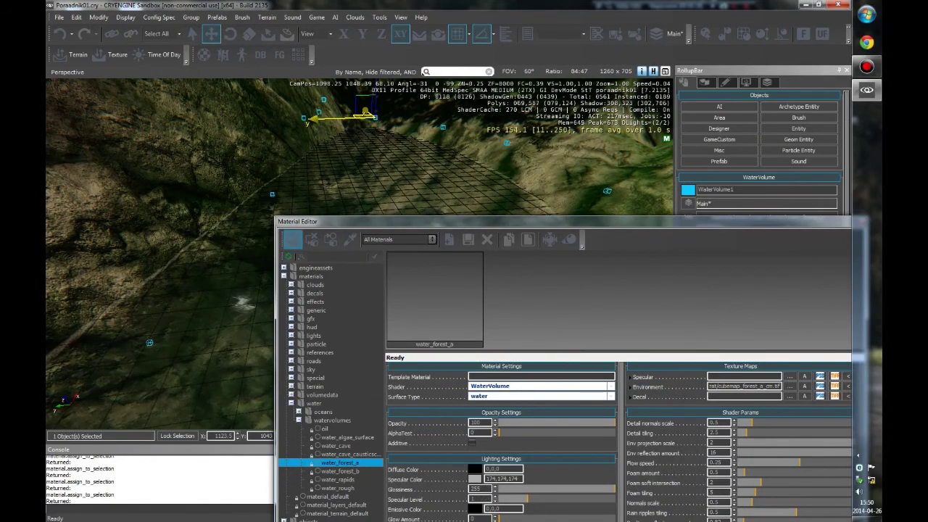
pyautogui.click(349, 454)
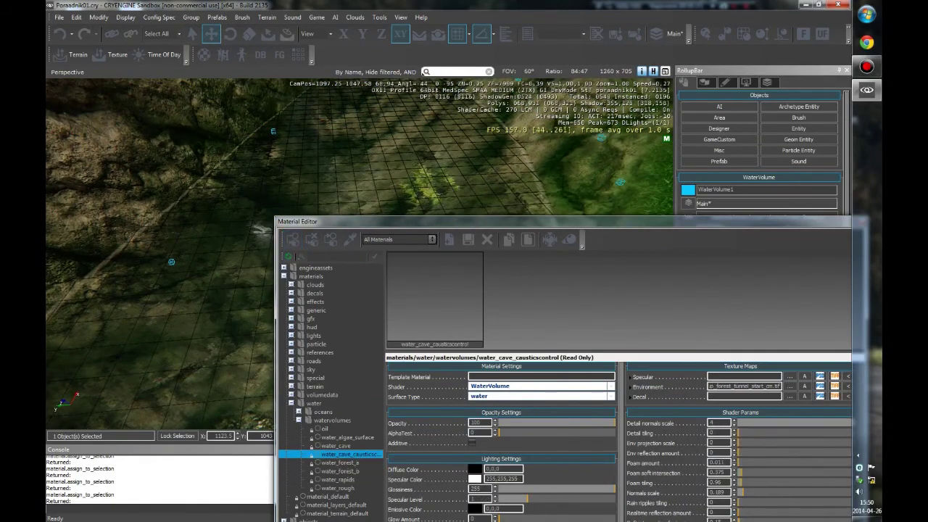
pyautogui.click(336, 445)
pyautogui.click(292, 240)
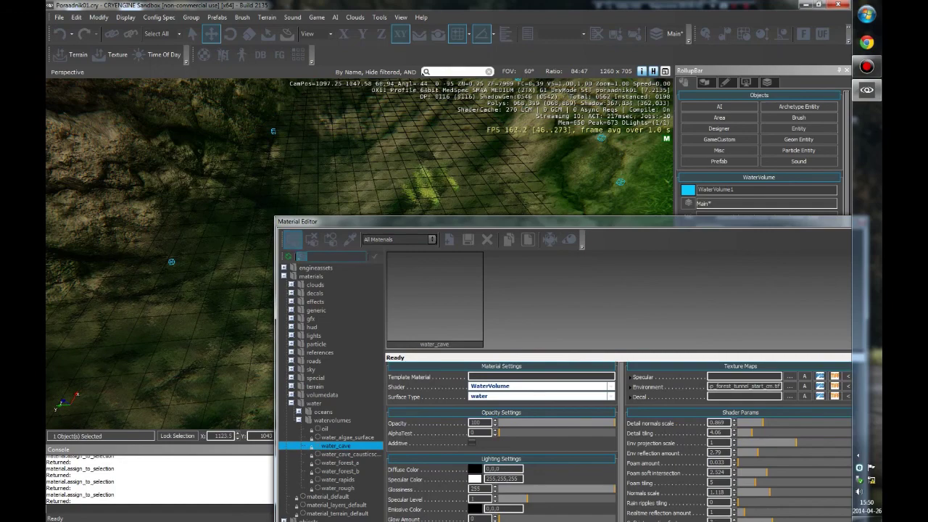
pyautogui.click(348, 438)
pyautogui.click(292, 239)
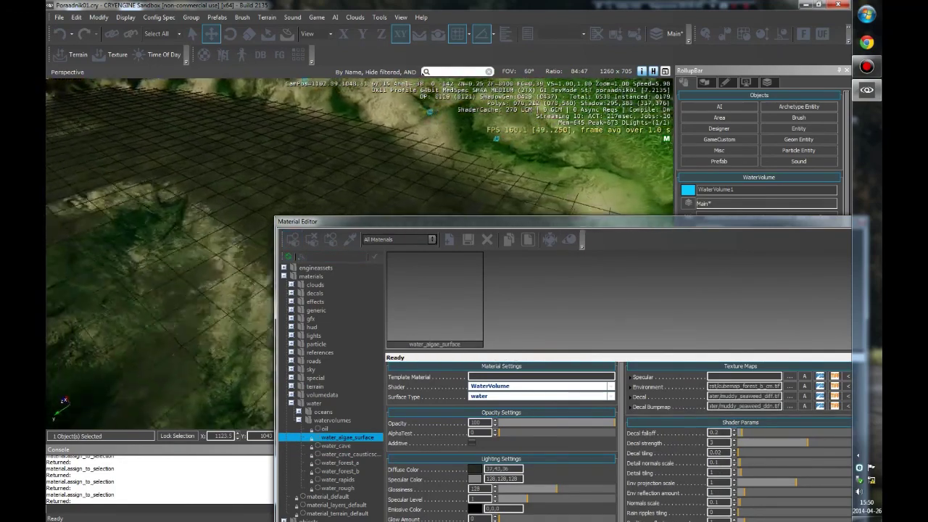
# Step: Try the oil and water_forest_a materials on the selected water volume
pyautogui.click(325, 428)
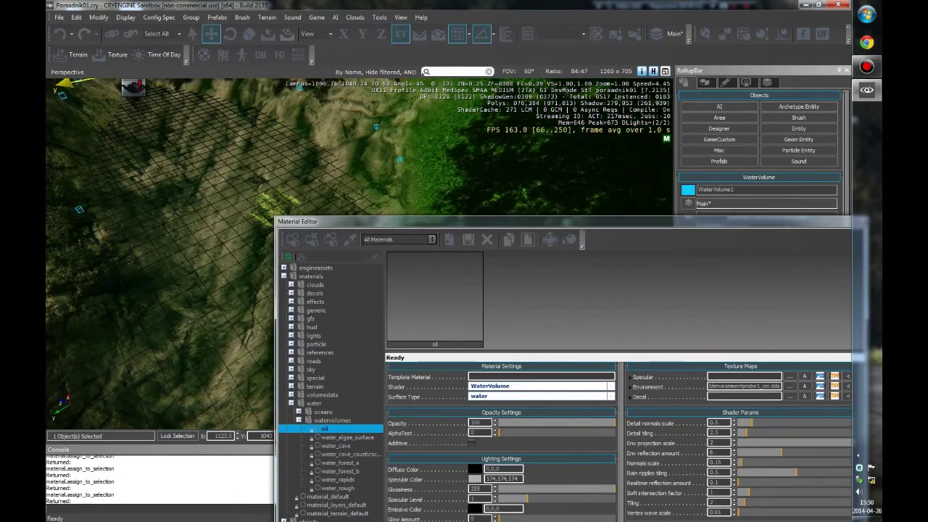
pyautogui.click(338, 479)
pyautogui.click(340, 462)
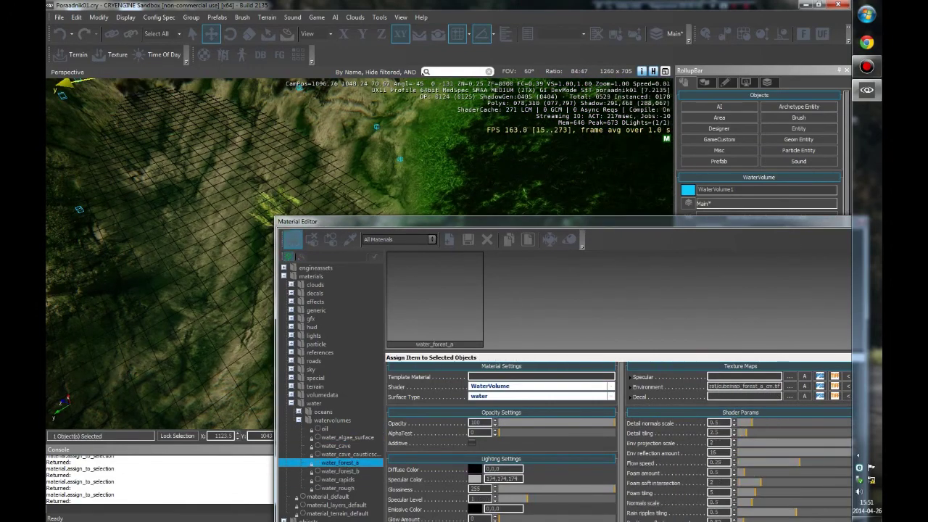
# Step: Give the water volume the water_forest_b material, deselect it and close the Material Editor
pyautogui.click(340, 471)
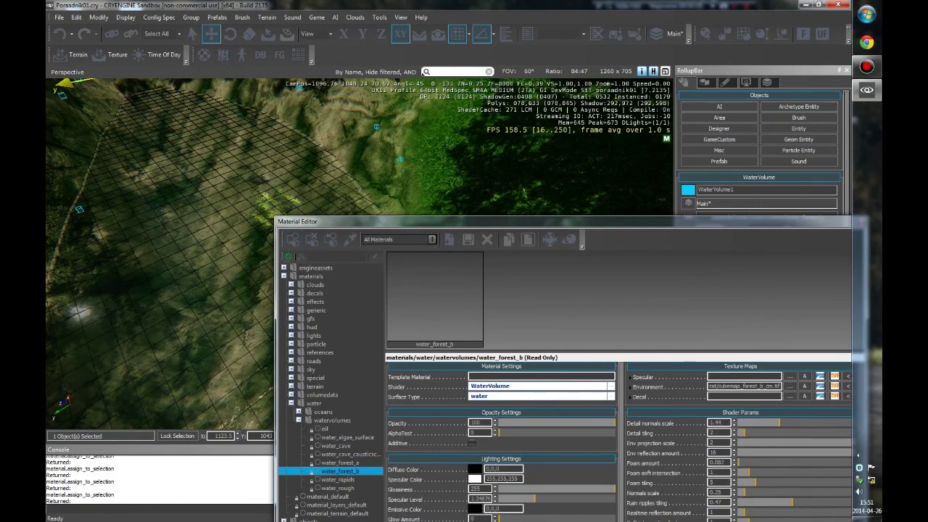
pyautogui.press('Escape')
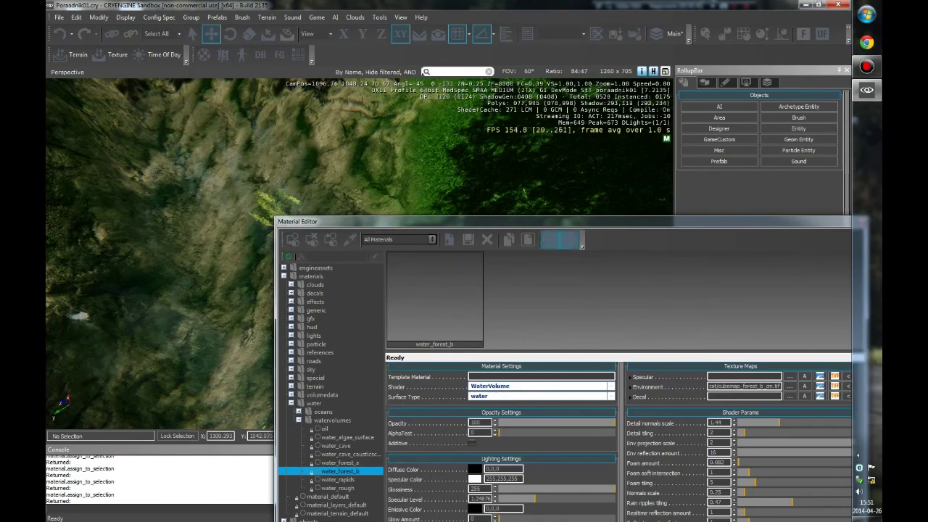
pyautogui.moveTo(508, 221); pyautogui.dragTo(414, 142)
pyautogui.press('m')
pyautogui.moveTo(362, 254); pyautogui.dragTo(493, 315, button='right')
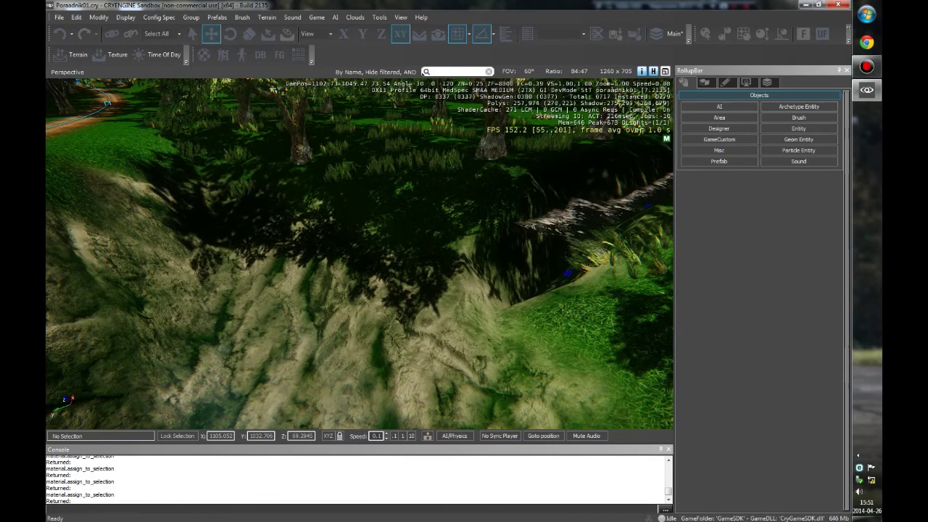
# Step: Place the waterfall_cxp_c brush from natural/water/waterfall in the level near the river's end above the basin
pyautogui.click(798, 118)
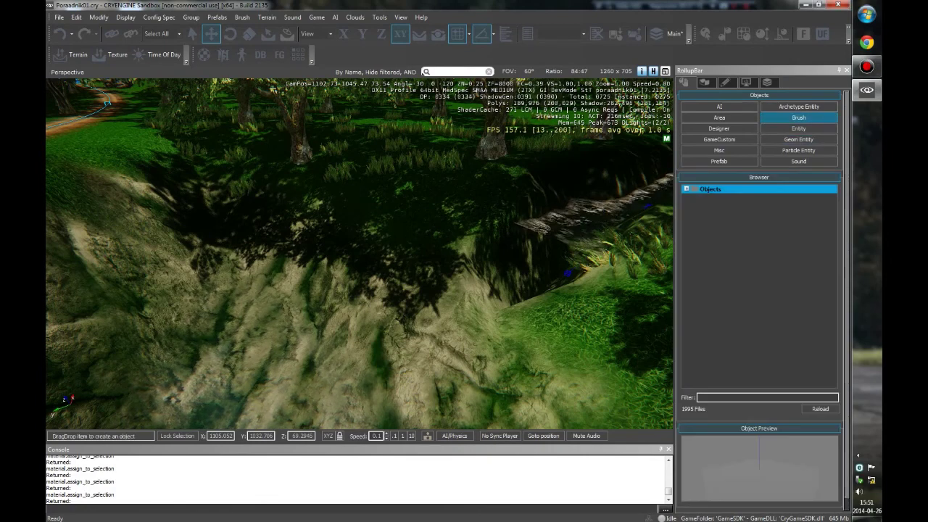
pyautogui.click(686, 188)
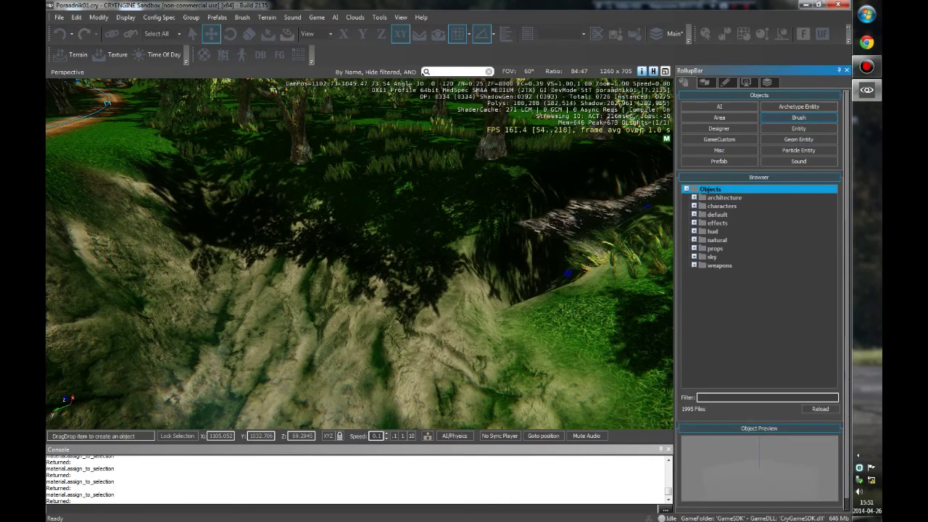
pyautogui.doubleClick(718, 240)
pyautogui.doubleClick(723, 291)
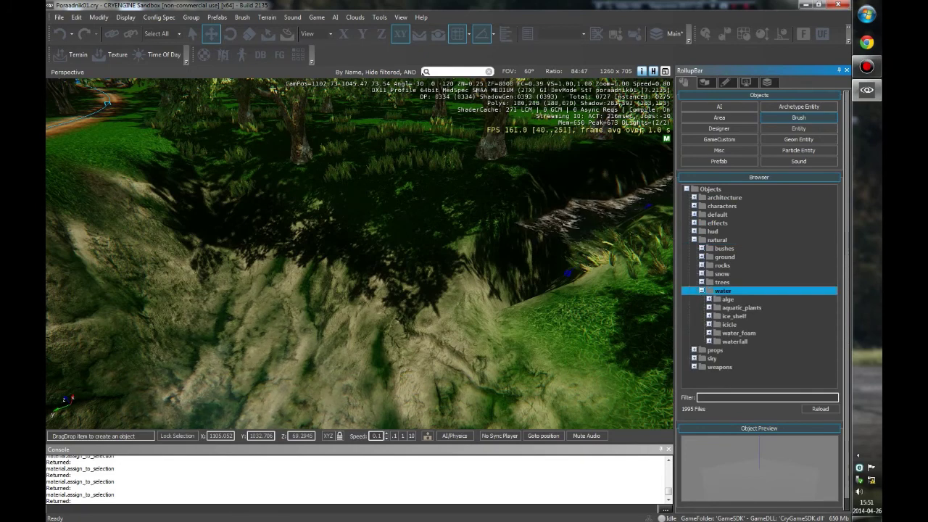
pyautogui.doubleClick(735, 342)
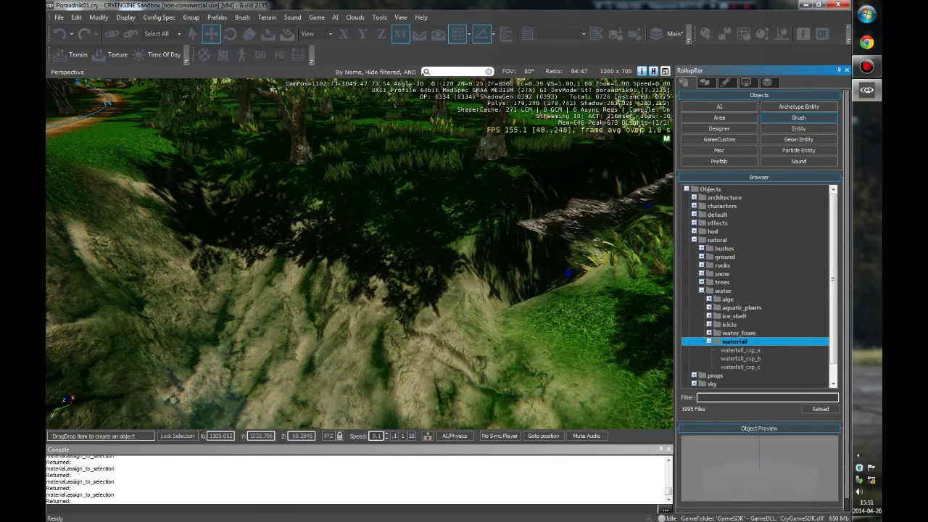
pyautogui.click(740, 367)
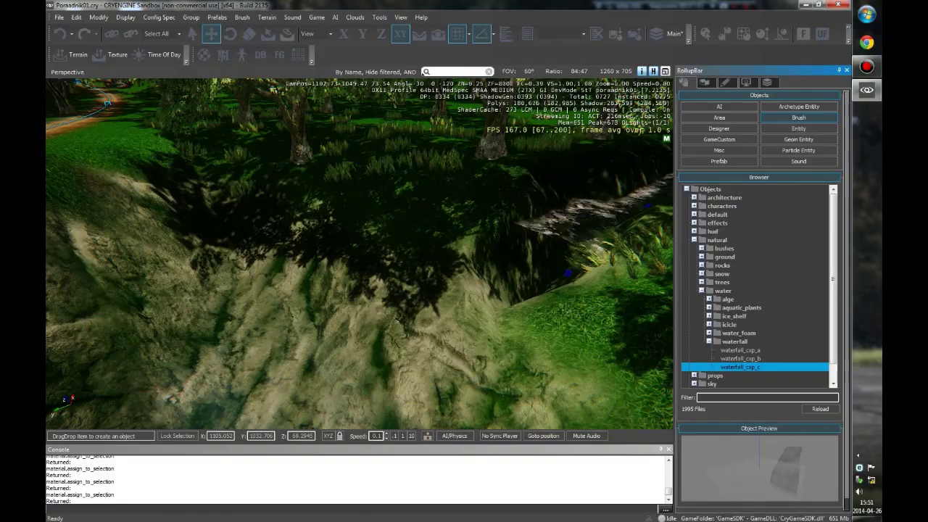
pyautogui.moveTo(740, 367)
pyautogui.mouseDown()
pyautogui.moveTo(404, 262)
pyautogui.moveTo(404, 227)
pyautogui.moveTo(431, 230)
pyautogui.mouseUp()
# Step: Move the waterfall brush horizontally along X and Y to about X 1107.5, Y 1059, bringing its water surface over the basin slope
pyautogui.press('w')
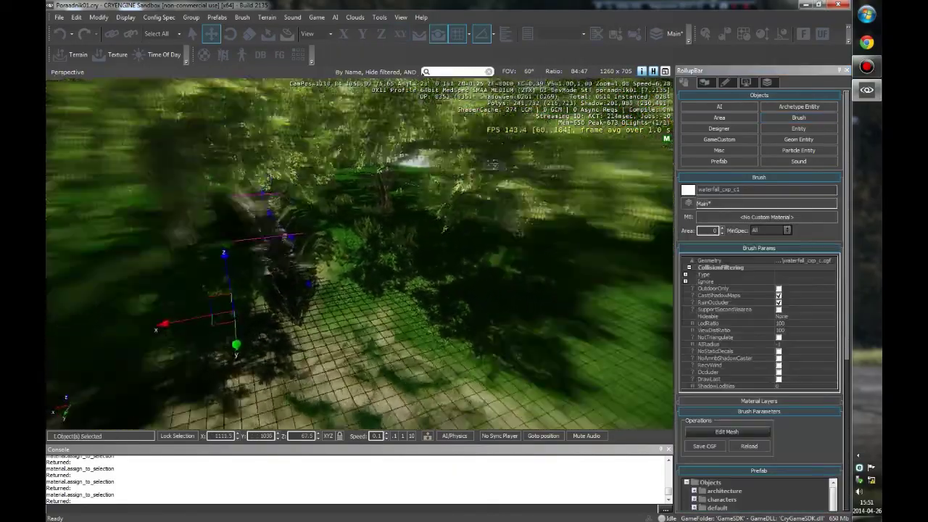
pyautogui.press('w')
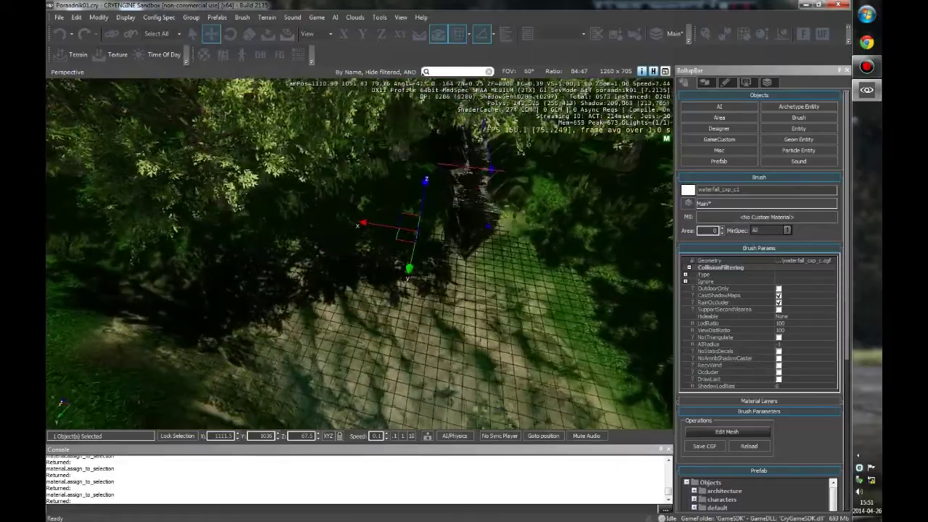
pyautogui.press('w')
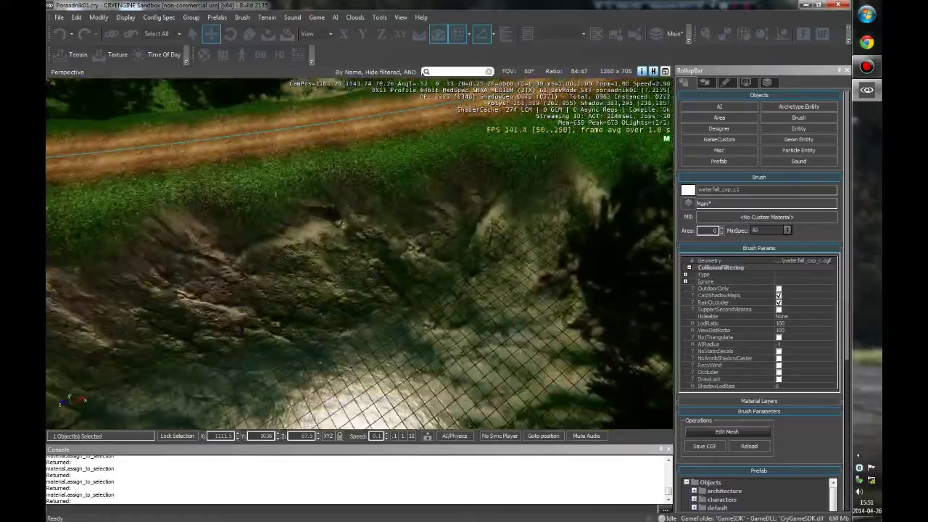
pyautogui.press('w')
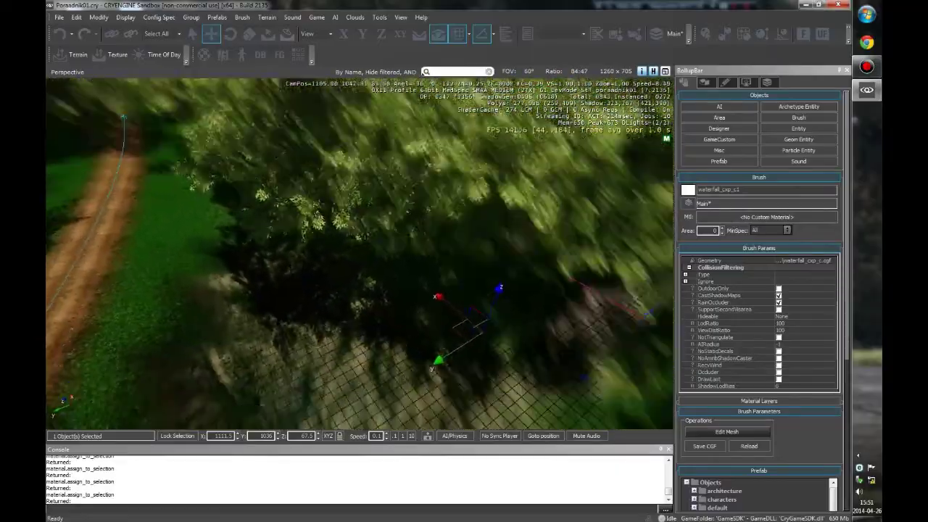
pyautogui.press('w')
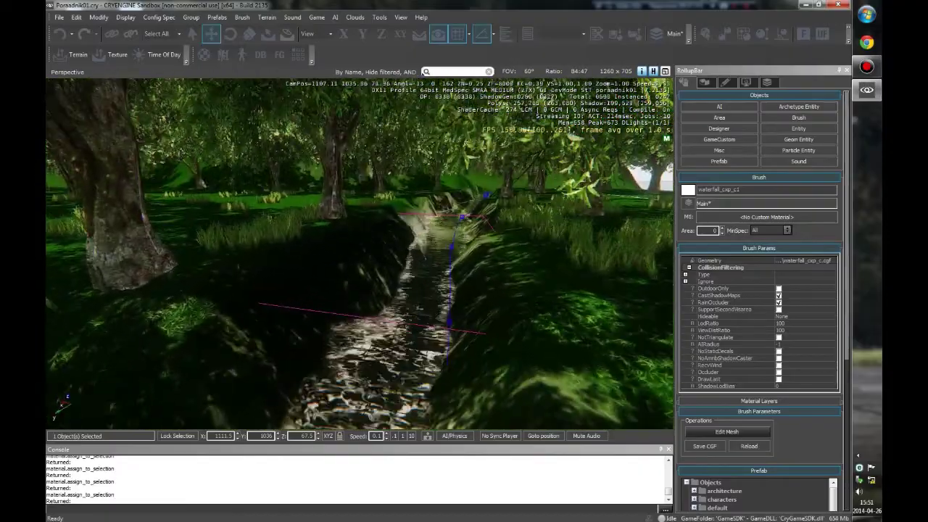
pyautogui.press('s')
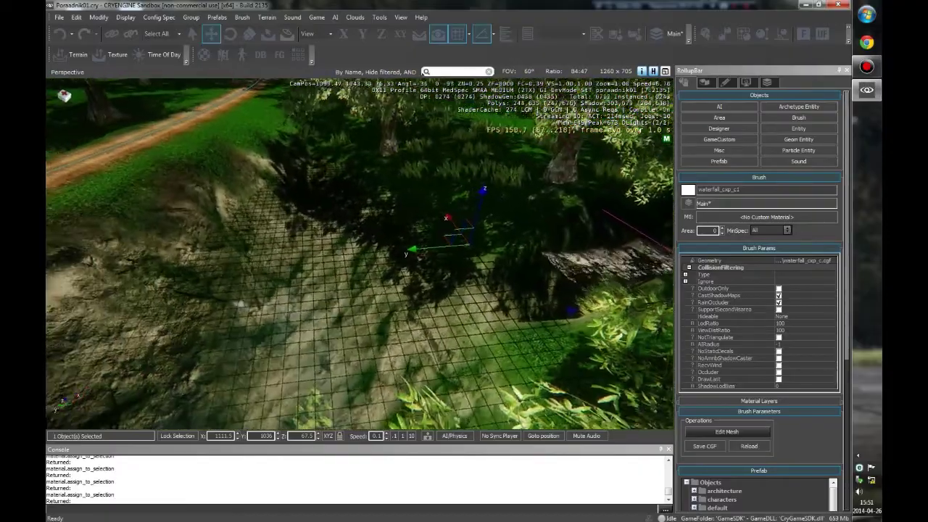
pyautogui.moveTo(442, 251); pyautogui.dragTo(305, 258)
pyautogui.moveTo(362, 254); pyautogui.dragTo(301, 254, button='right')
pyautogui.press('s')
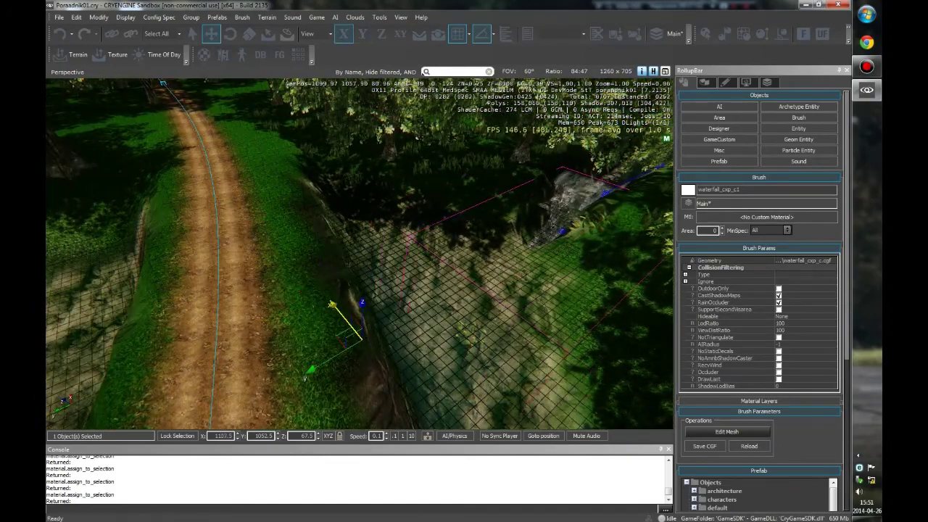
pyautogui.moveTo(312, 368); pyautogui.dragTo(305, 367)
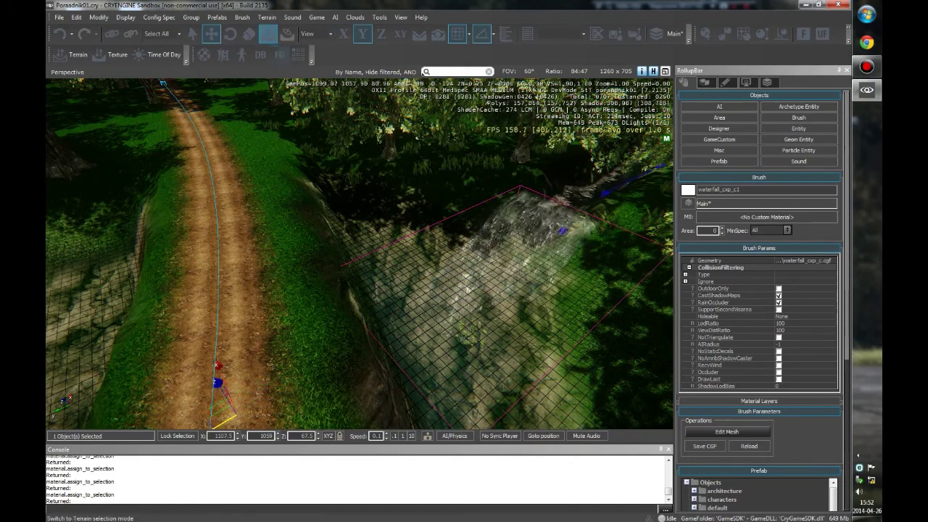
# Step: Scale the waterfall brush down uniformly and move it along Y back to the river's mouth
pyautogui.click(249, 34)
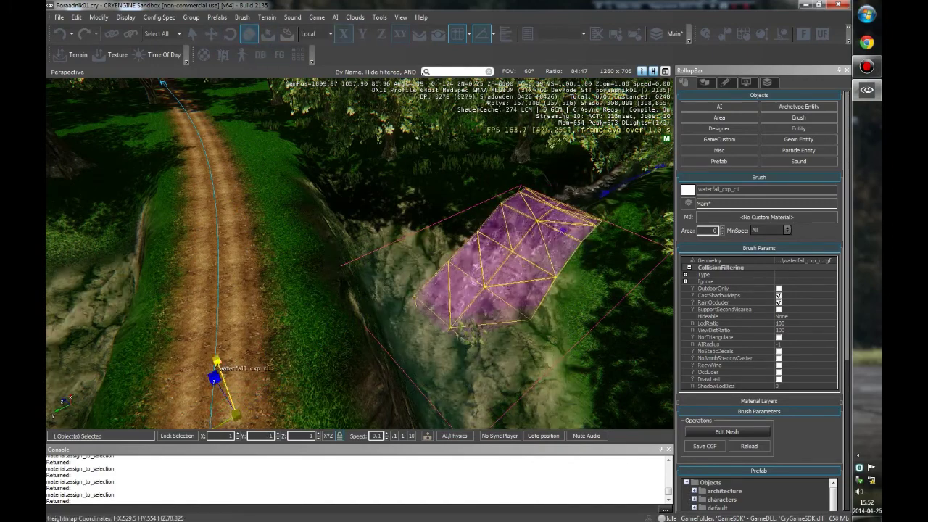
pyautogui.moveTo(218, 377); pyautogui.dragTo(222, 388)
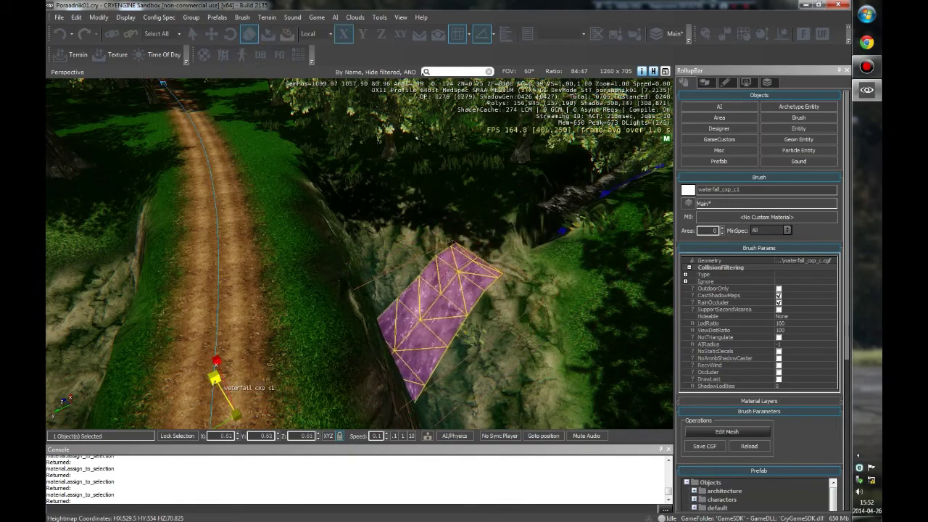
pyautogui.click(211, 33)
pyautogui.moveTo(327, 254); pyautogui.dragTo(300, 235, button='right')
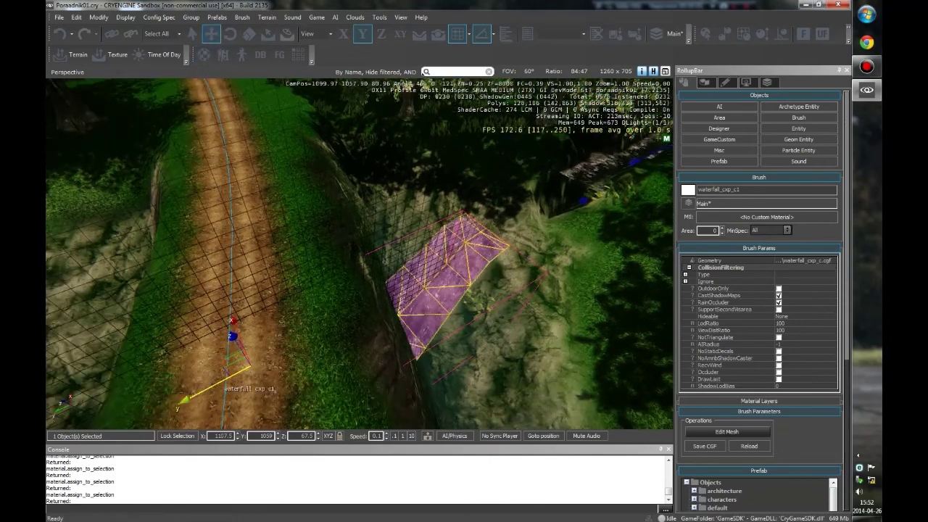
pyautogui.moveTo(217, 383); pyautogui.dragTo(334, 322)
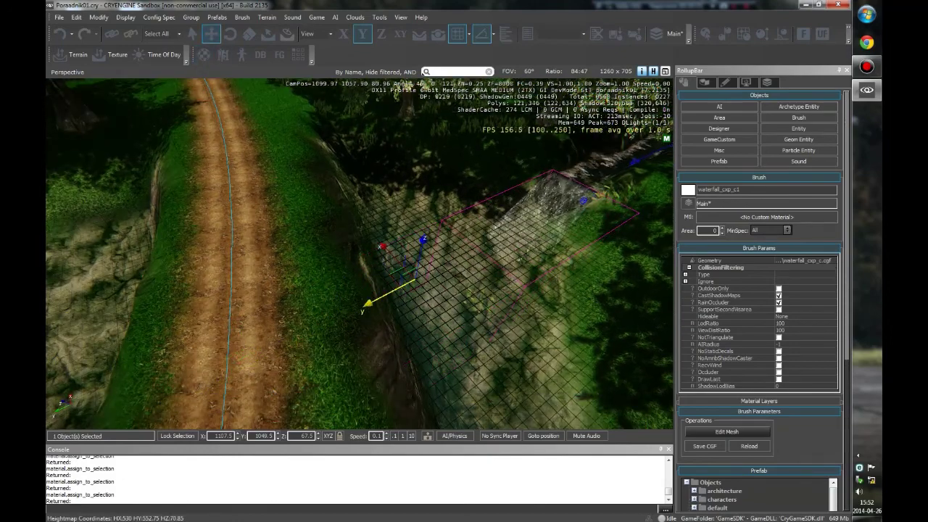
# Step: Tilt the waterfall slightly about its X axis and raise it to Z 68.5 so it pours over the basin's edge
pyautogui.moveTo(359, 254)
pyautogui.mouseDown(button='right')
pyautogui.moveTo(388, 263)
pyautogui.moveTo(403, 309)
pyautogui.moveTo(374, 308)
pyautogui.moveTo(374, 246)
pyautogui.moveTo(446, 247)
pyautogui.mouseUp(button='right')
pyautogui.press('2')
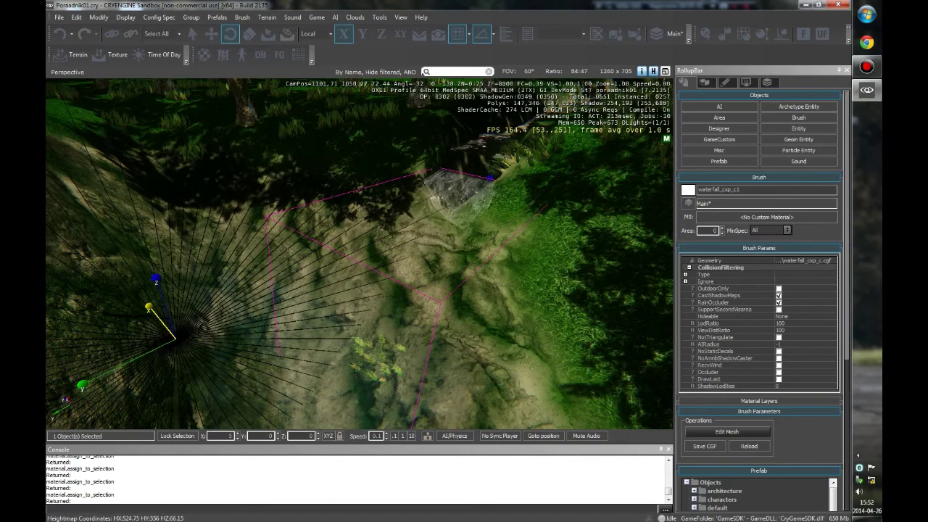
pyautogui.press('1')
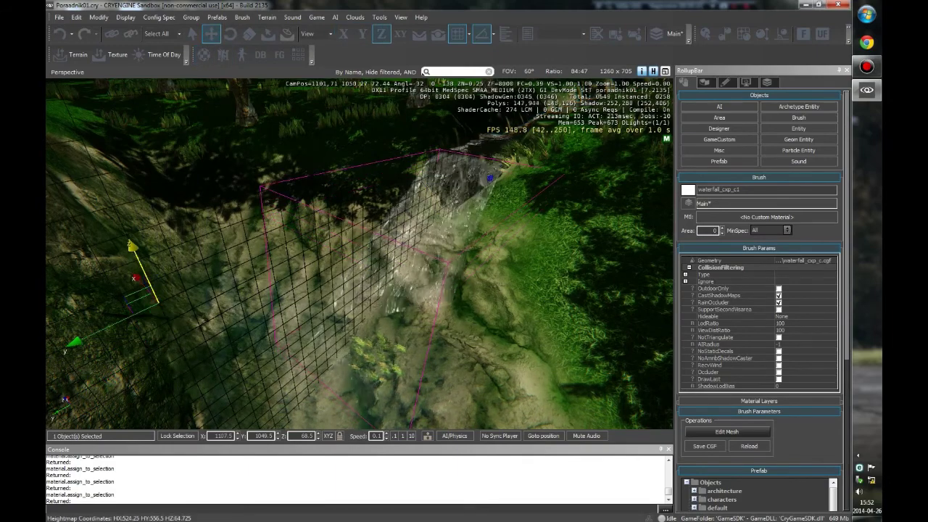
# Step: Shift the waterfall to about X 1108 and increase its rotation about the X axis to 15 degrees
pyautogui.moveTo(359, 254)
pyautogui.mouseDown(button='right')
pyautogui.moveTo(290, 279)
pyautogui.moveTo(354, 215)
pyautogui.moveTo(373, 252)
pyautogui.moveTo(396, 258)
pyautogui.moveTo(403, 248)
pyautogui.mouseUp(button='right')
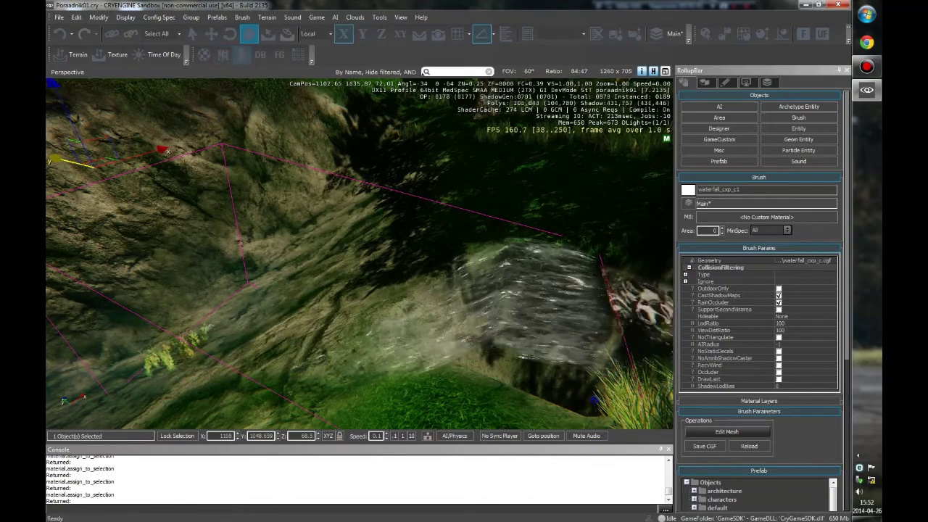
pyautogui.click(229, 33)
pyautogui.moveTo(168, 151); pyautogui.dragTo(168, 149)
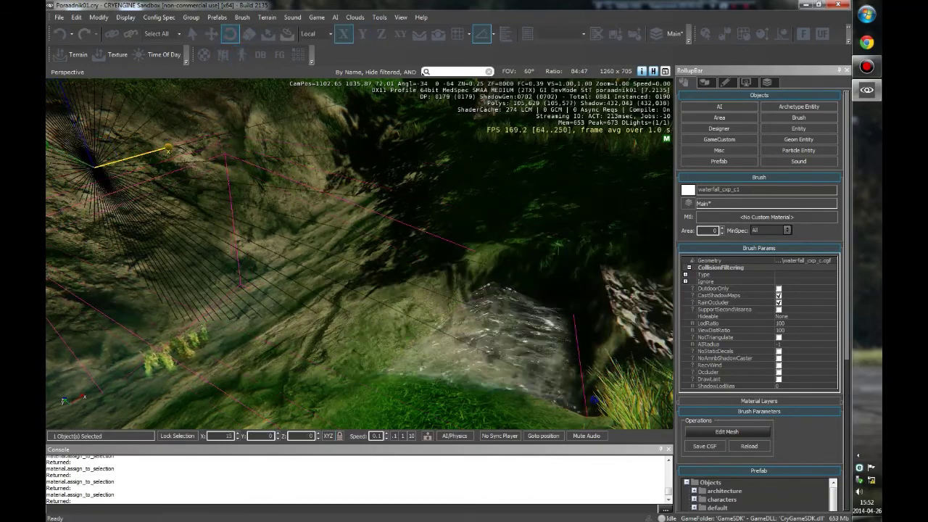
# Step: Raise the waterfall brush to about Z 69.8 and shift it to about X 1107.4, Y 1048.3 at the river's mouth
pyautogui.click(211, 34)
pyautogui.hotkey('ctrl', 'z')
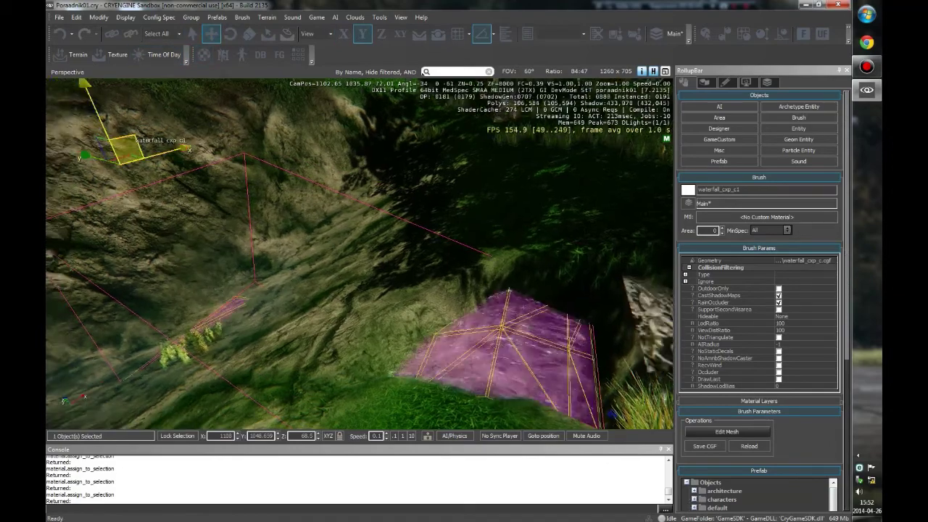
pyautogui.moveTo(102, 123); pyautogui.dragTo(99, 118)
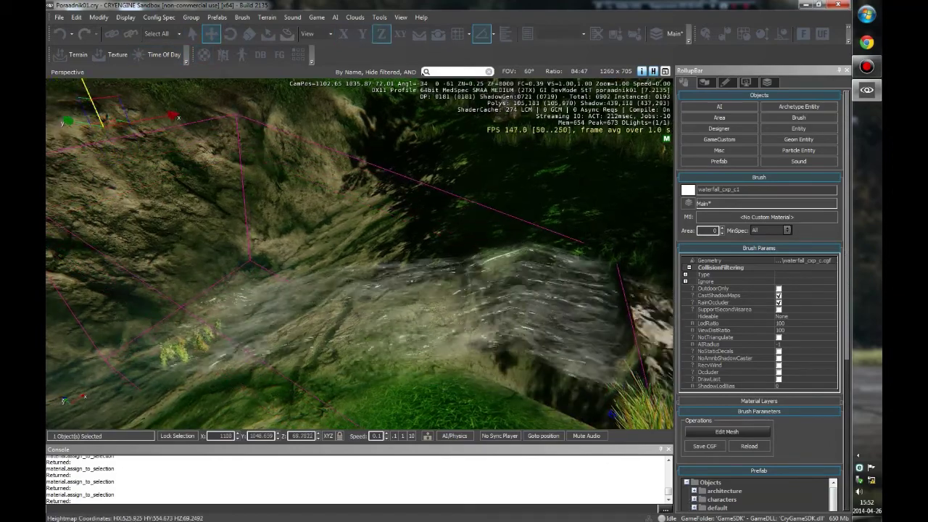
pyautogui.moveTo(145, 120)
pyautogui.mouseDown()
pyautogui.moveTo(120, 109)
pyautogui.moveTo(127, 112)
pyautogui.mouseUp()
pyautogui.moveTo(181, 120)
pyautogui.mouseDown()
pyautogui.moveTo(185, 128)
pyautogui.moveTo(175, 119)
pyautogui.mouseUp()
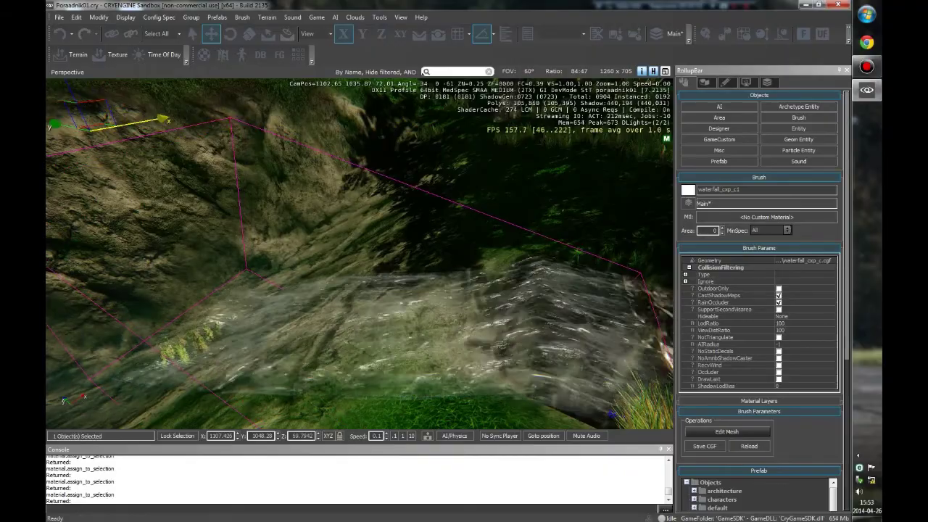
pyautogui.moveTo(348, 247); pyautogui.dragTo(472, 308, button='right')
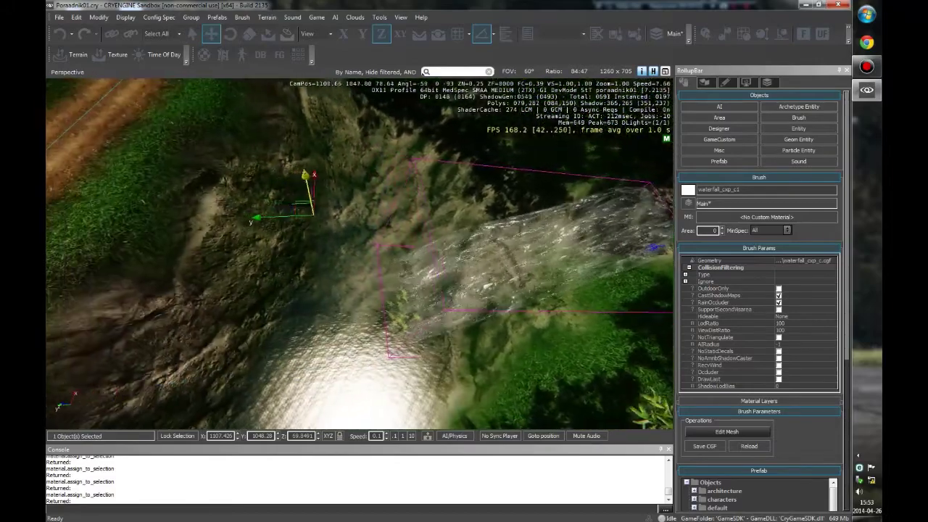
pyautogui.press('Escape')
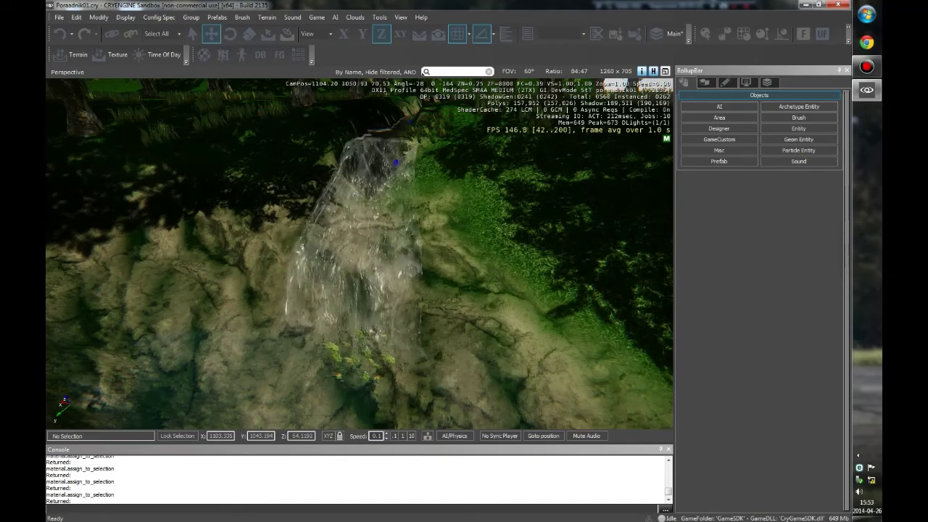
# Step: Reselect the waterfall brush and move it along X to about 1107.9 to line it up with the river
pyautogui.moveTo(359, 254); pyautogui.dragTo(359, 254, button='right')
pyautogui.click(392, 305)
pyautogui.moveTo(391, 305); pyautogui.dragTo(392, 304, button='right')
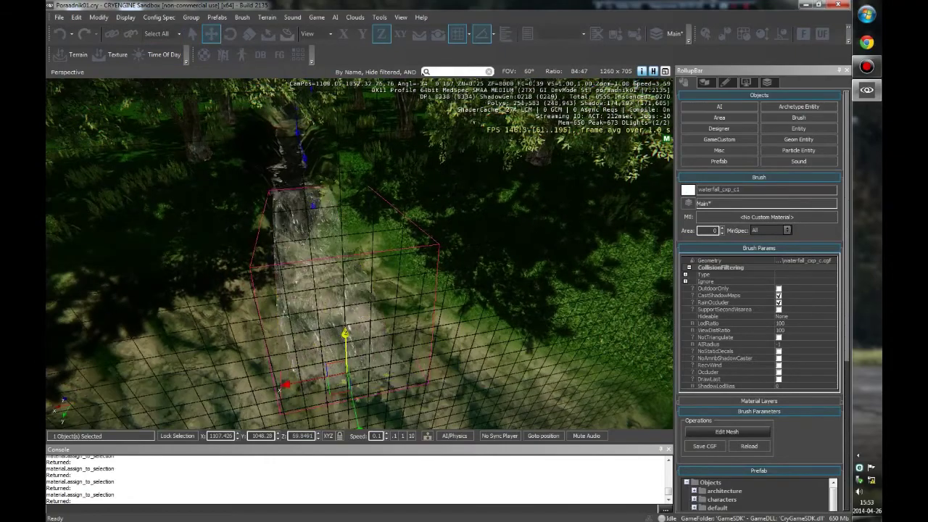
pyautogui.press('1')
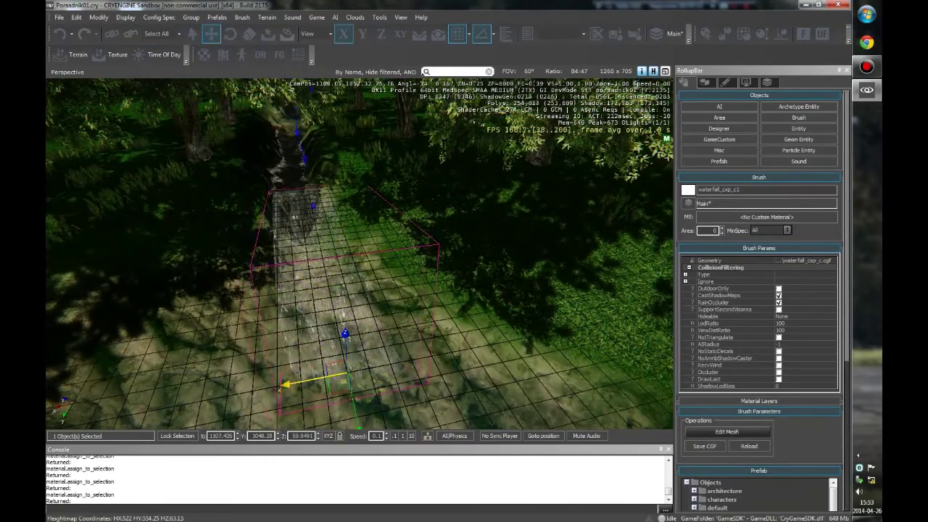
pyautogui.moveTo(392, 304); pyautogui.dragTo(391, 305, button='right')
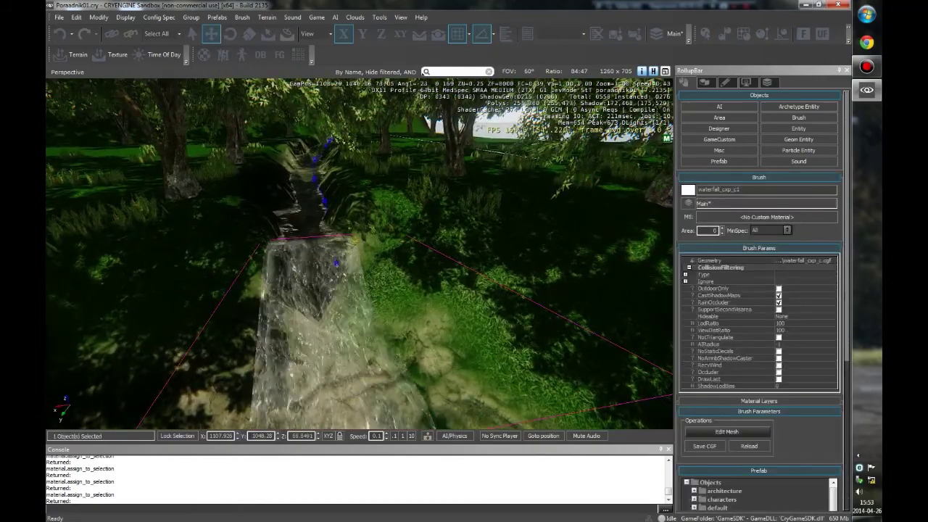
# Step: Examine from several sides how the waterfall meets the river above and the water basin below
pyautogui.hotkey('ctrl', 'shift', 'd')
pyautogui.click(312, 290)
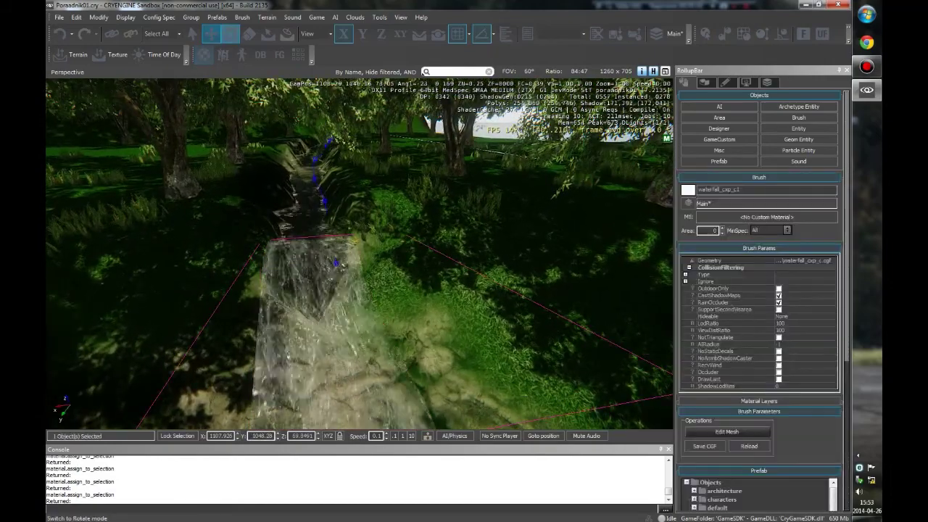
pyautogui.hotkey('ctrl', 'shift', 'd')
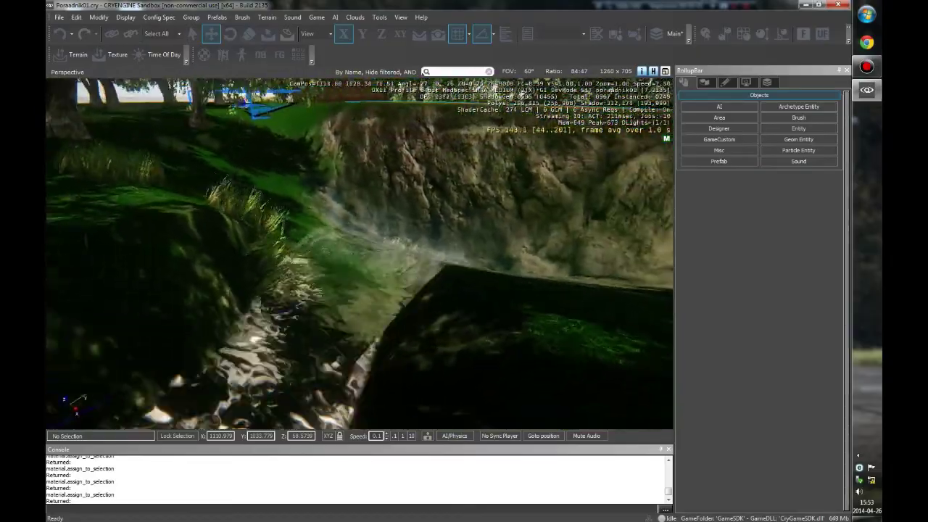
pyautogui.click(449, 269)
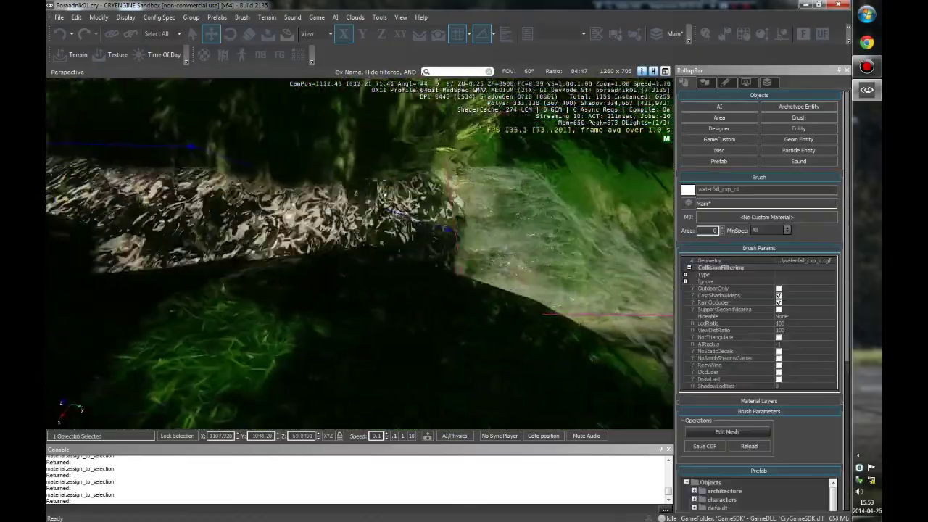
pyautogui.hotkey('ctrl', 'shift', 'd')
pyautogui.click(394, 250)
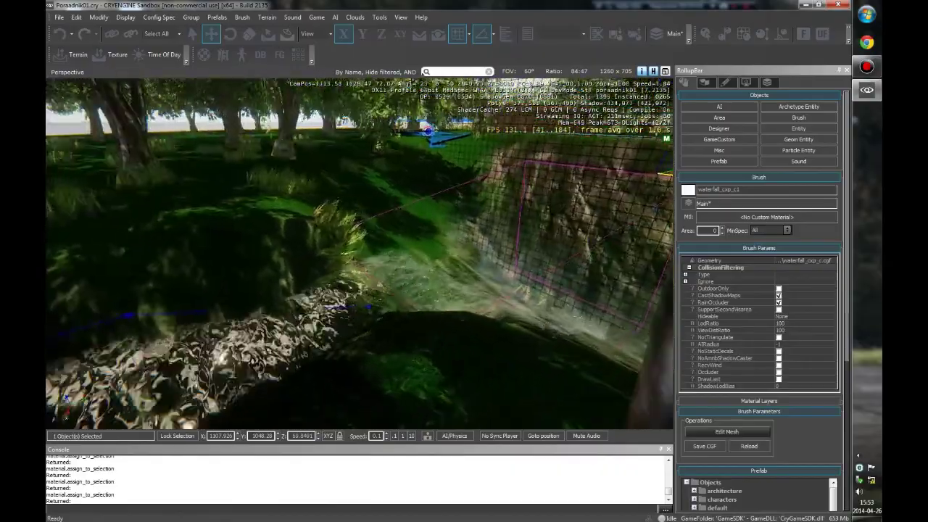
pyautogui.press('w')
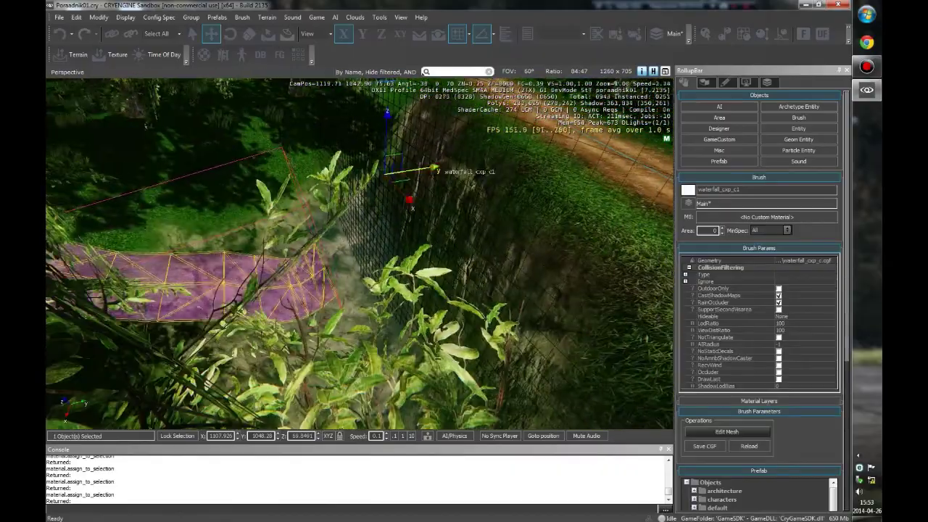
pyautogui.moveTo(419, 171); pyautogui.dragTo(412, 173)
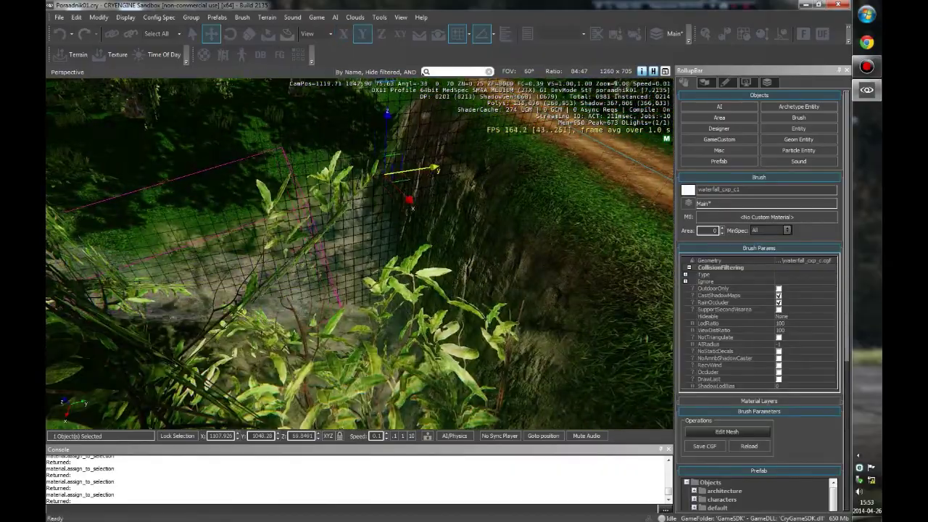
pyautogui.press('Escape')
pyautogui.press('w')
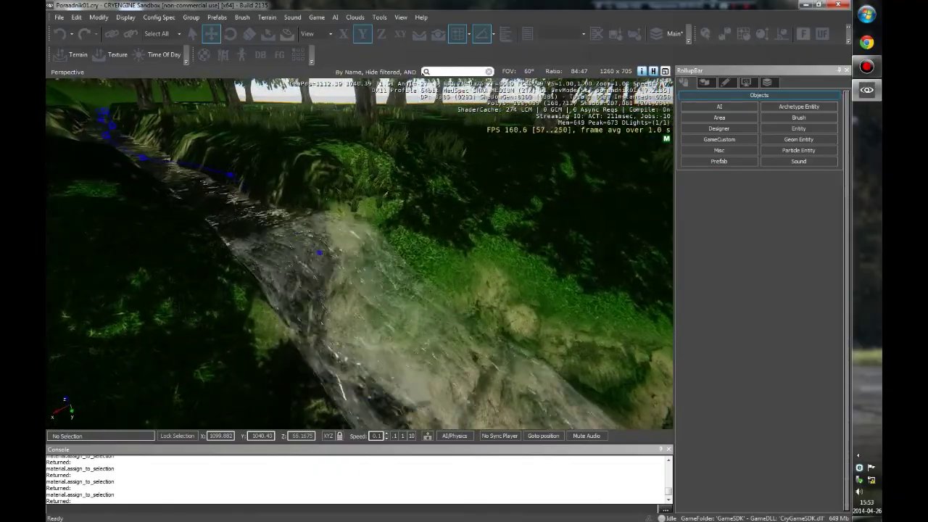
pyautogui.press('s')
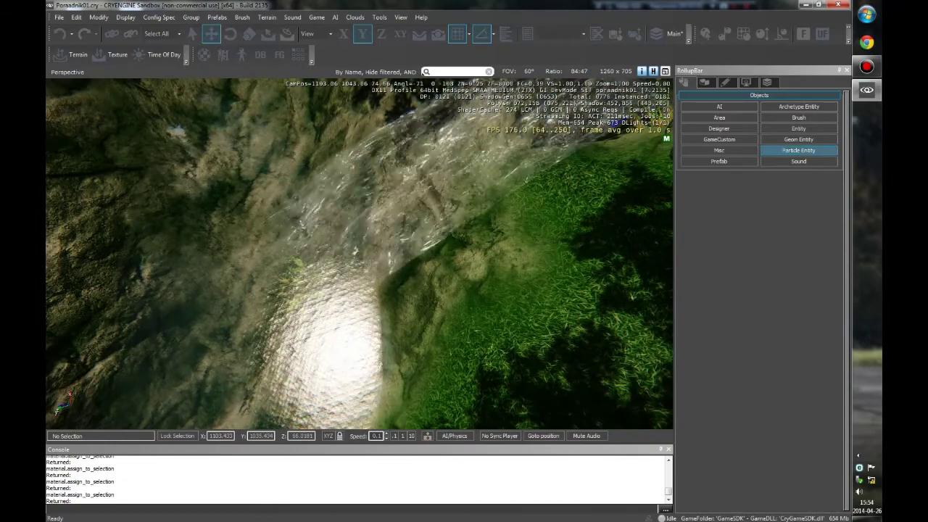
# Step: Browse the water > CXP_Waterfall particle entities and preview Splash_water_surface, Splash_water_weak, Splash_narrow and Splash_long
pyautogui.click(798, 150)
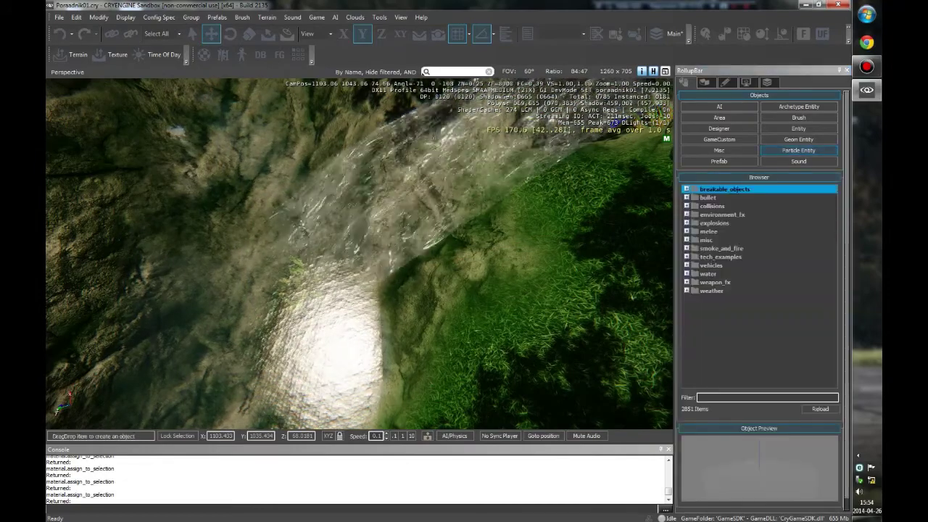
pyautogui.click(707, 273)
pyautogui.click(687, 273)
pyautogui.scroll(-1, 758, 290)
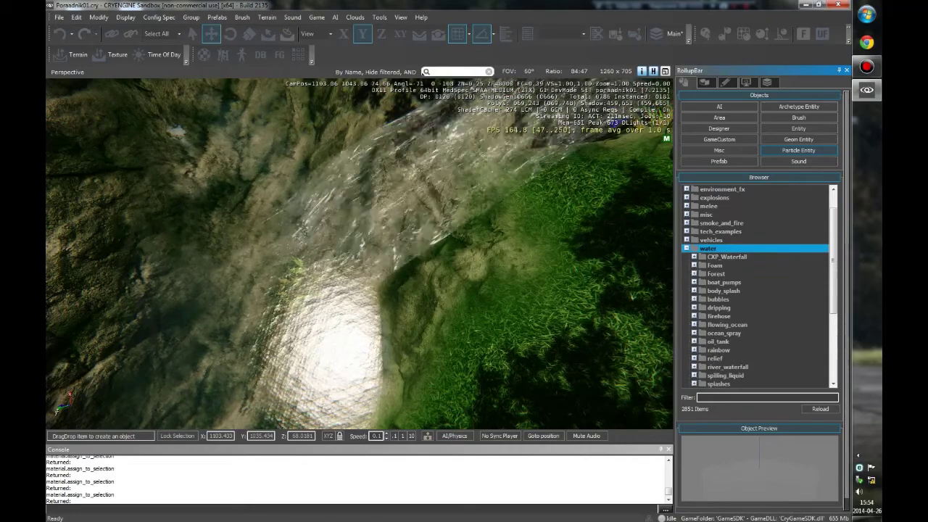
pyautogui.doubleClick(727, 257)
pyautogui.scroll(-3, 759, 290)
pyautogui.click(744, 240)
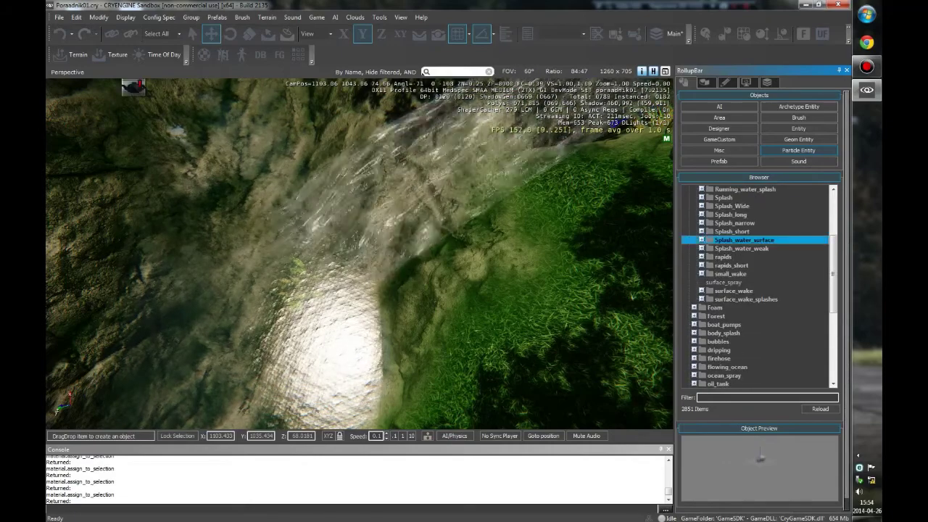
pyautogui.click(741, 248)
pyautogui.click(745, 240)
pyautogui.click(735, 223)
pyautogui.scroll(1, 759, 290)
pyautogui.click(731, 240)
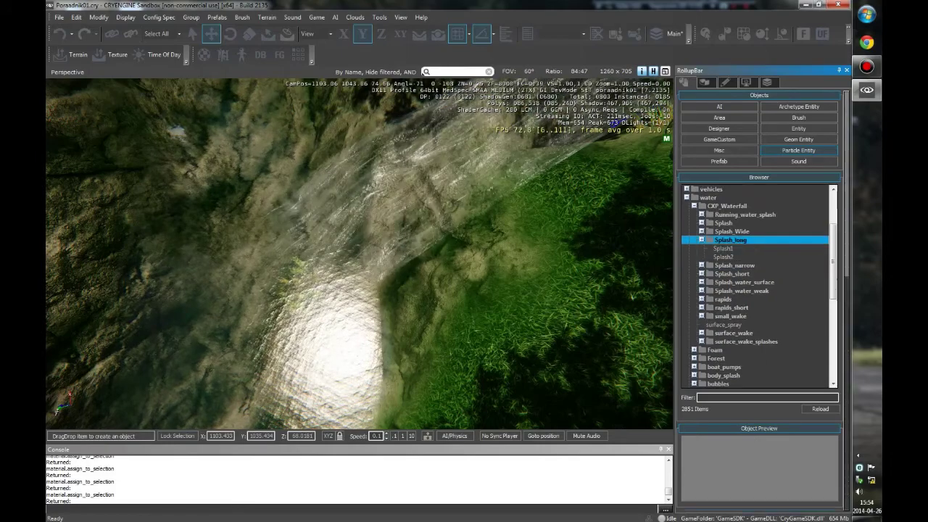
# Step: Browse the water > Forest > Waterfall particle entities and preview fall_Wide, fall_narrow, middle_rapids and middle_splash
pyautogui.scroll(-7, 758, 287)
pyautogui.click(724, 291)
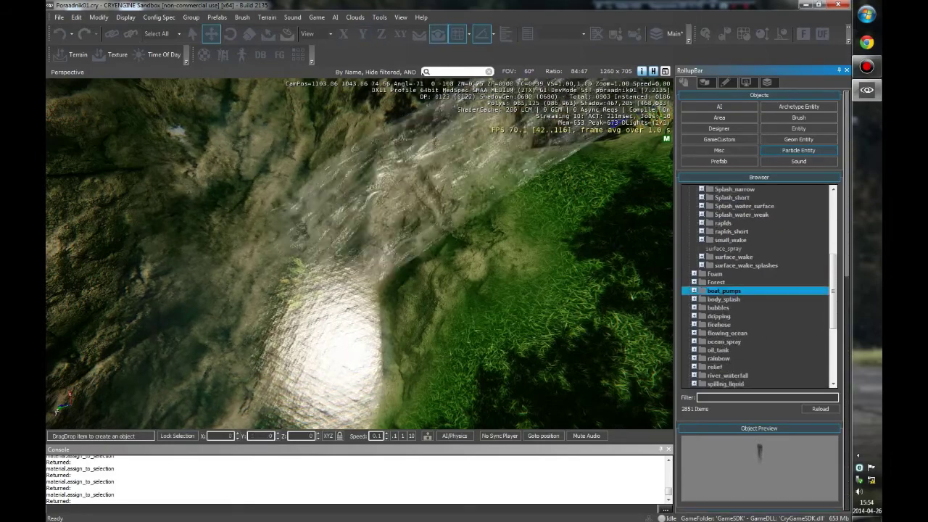
pyautogui.click(694, 282)
pyautogui.click(727, 265)
pyautogui.click(702, 266)
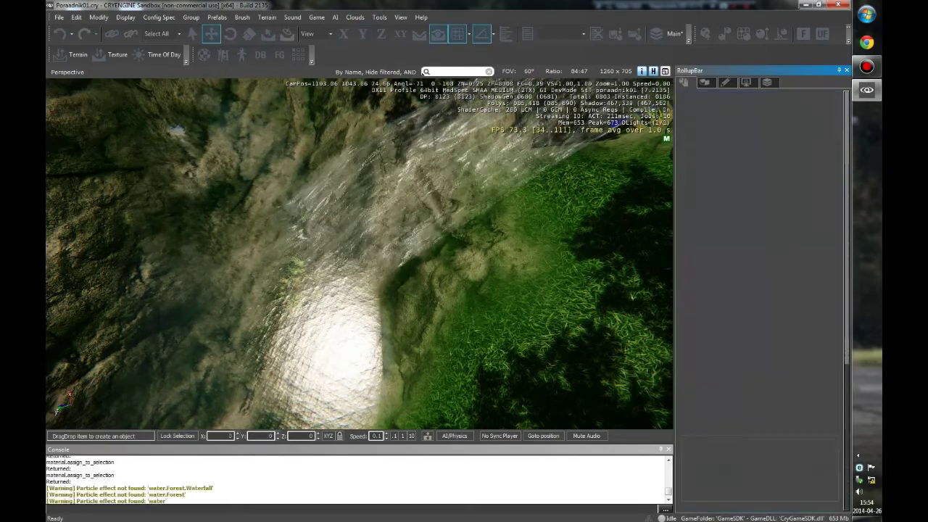
pyautogui.click(741, 282)
pyautogui.click(735, 291)
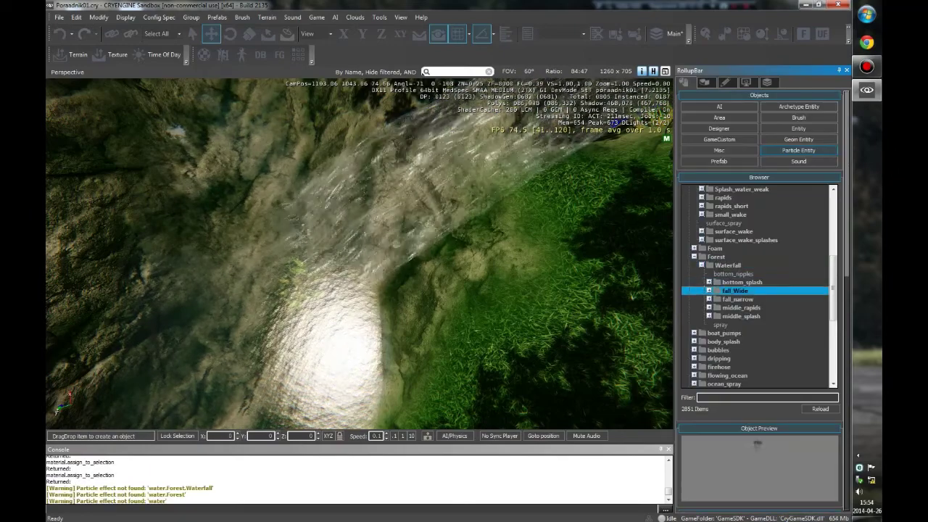
pyautogui.click(738, 299)
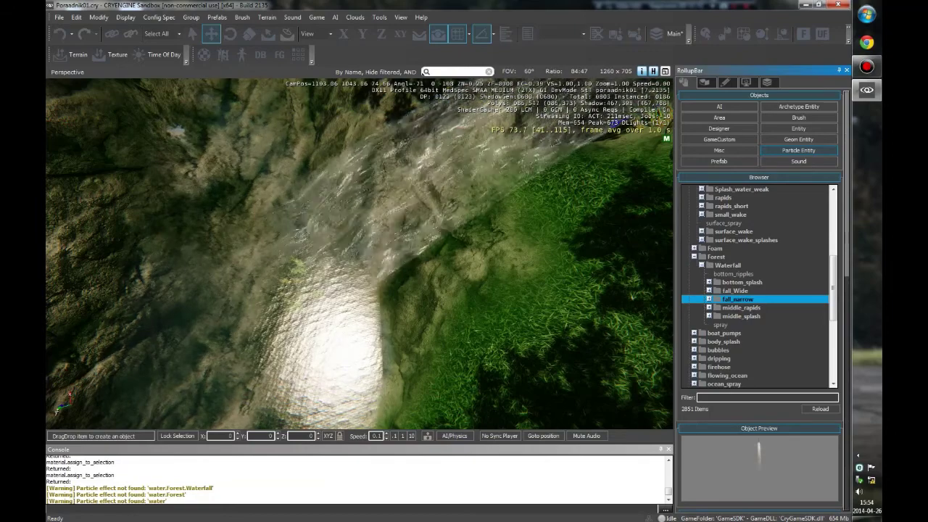
pyautogui.click(741, 307)
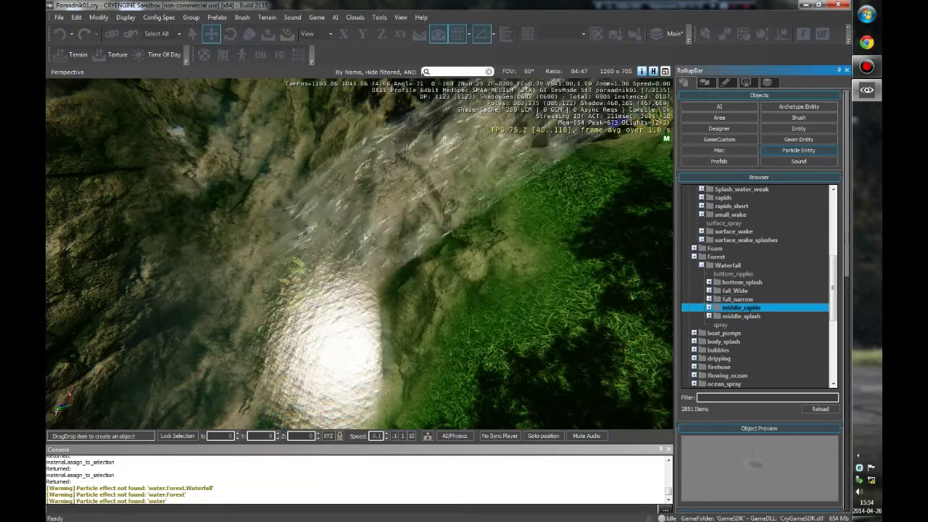
pyautogui.click(741, 316)
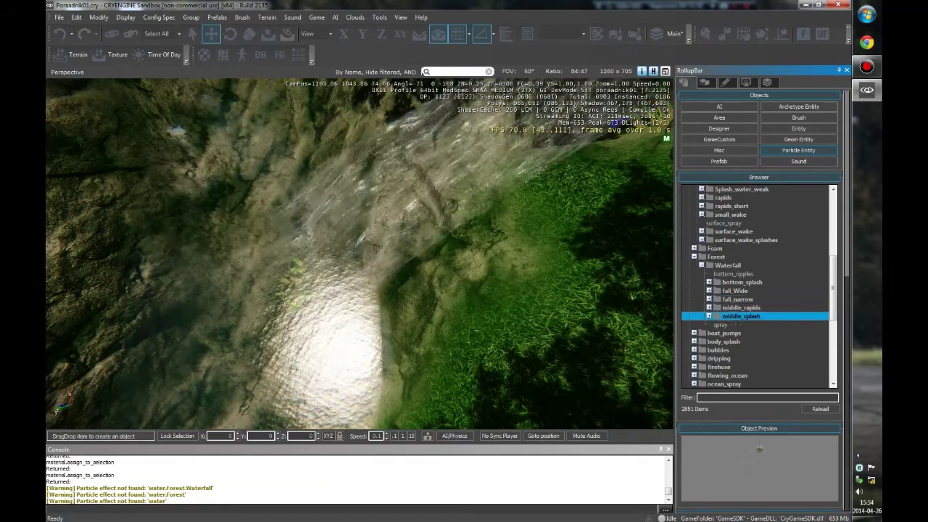
# Step: Place a middle_splash particle entity on the lower waterfall at X 1106.5, Y 1042, Z 64.5
pyautogui.moveTo(741, 316); pyautogui.dragTo(385, 281)
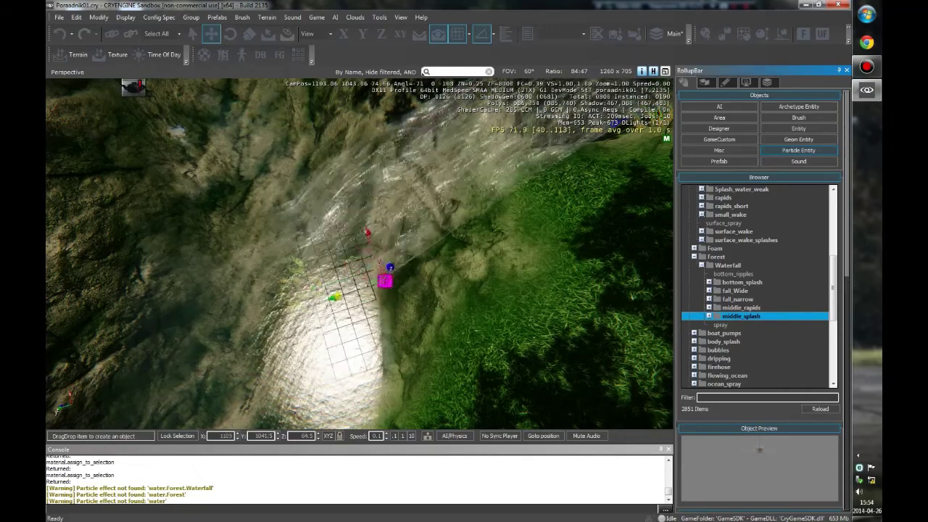
pyautogui.click(358, 246)
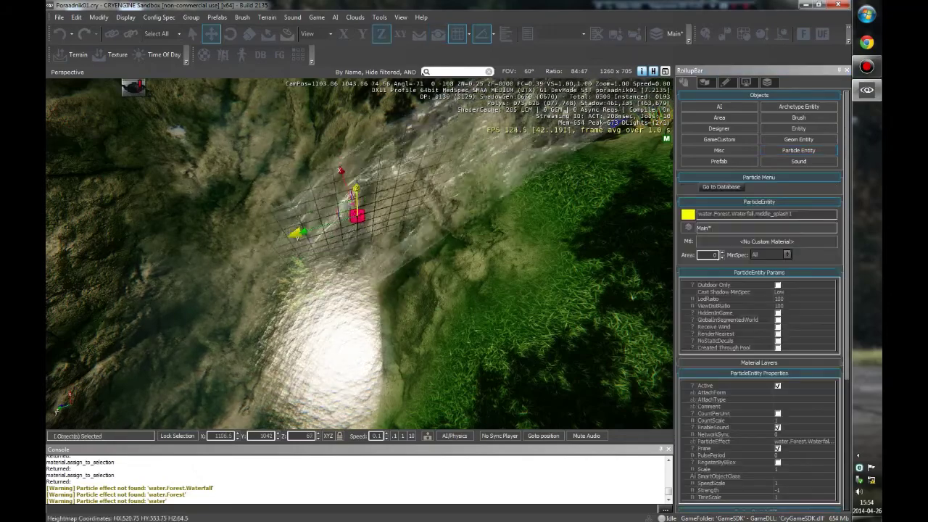
pyautogui.keyDown('alt'); pyautogui.moveTo(359, 250); pyautogui.dragTo(464, 210, button='middle'); pyautogui.keyUp('alt')
pyautogui.moveTo(499, 191); pyautogui.dragTo(486, 226)
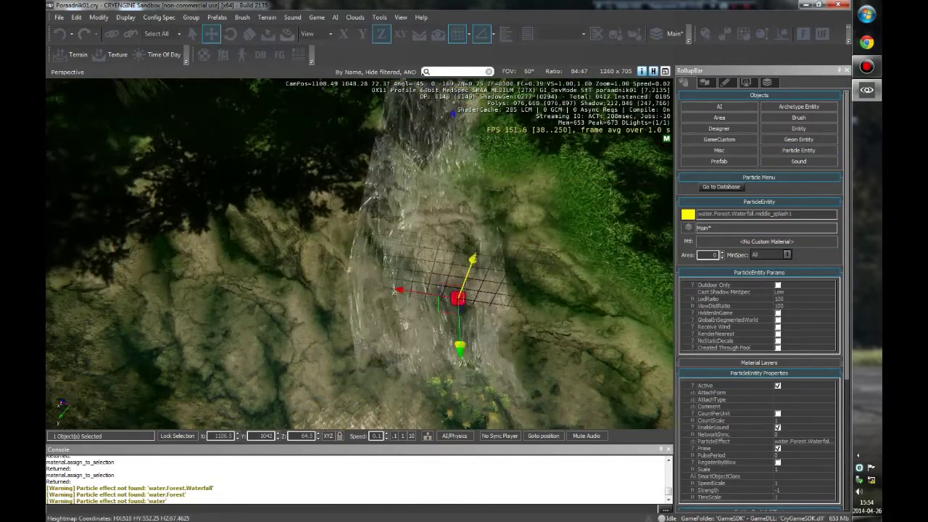
# Step: Move the middle_splash particle entity across the waterfall to X 1107 and raise it to Z 65.5
pyautogui.click(249, 34)
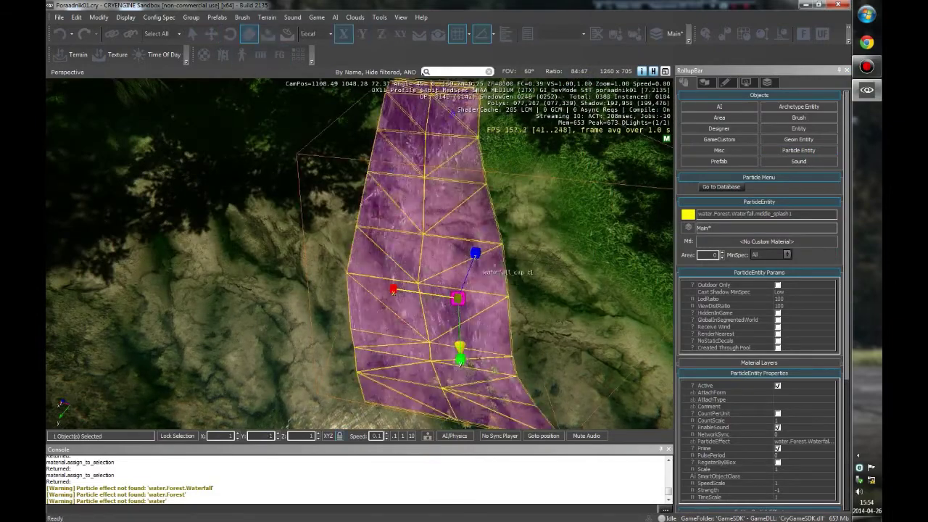
pyautogui.moveTo(359, 253); pyautogui.dragTo(522, 263, button='right')
pyautogui.click(211, 34)
pyautogui.moveTo(327, 253); pyautogui.dragTo(327, 214, button='right')
pyautogui.moveTo(352, 270); pyautogui.dragTo(437, 280)
pyautogui.moveTo(440, 281); pyautogui.dragTo(478, 284, button='right')
pyautogui.moveTo(333, 218); pyautogui.dragTo(337, 241)
pyautogui.moveTo(337, 241); pyautogui.dragTo(465, 225, button='right')
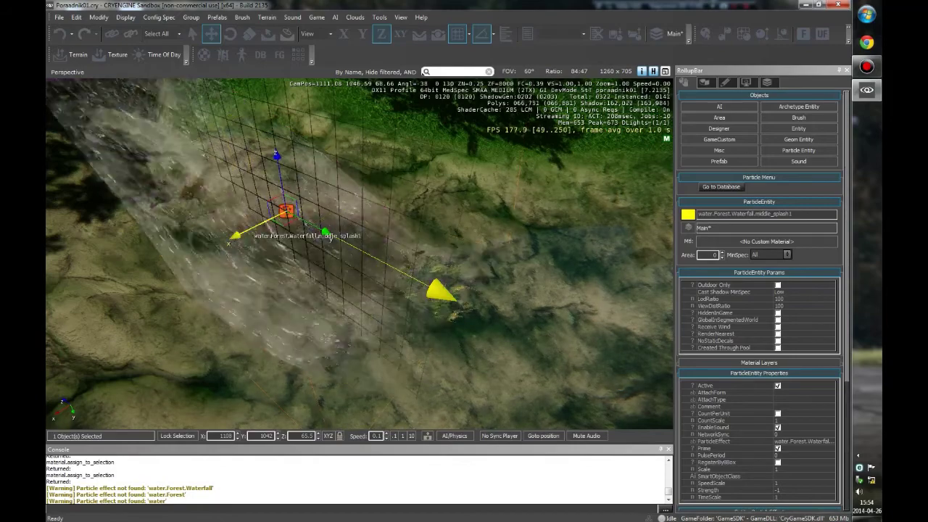
pyautogui.press('3')
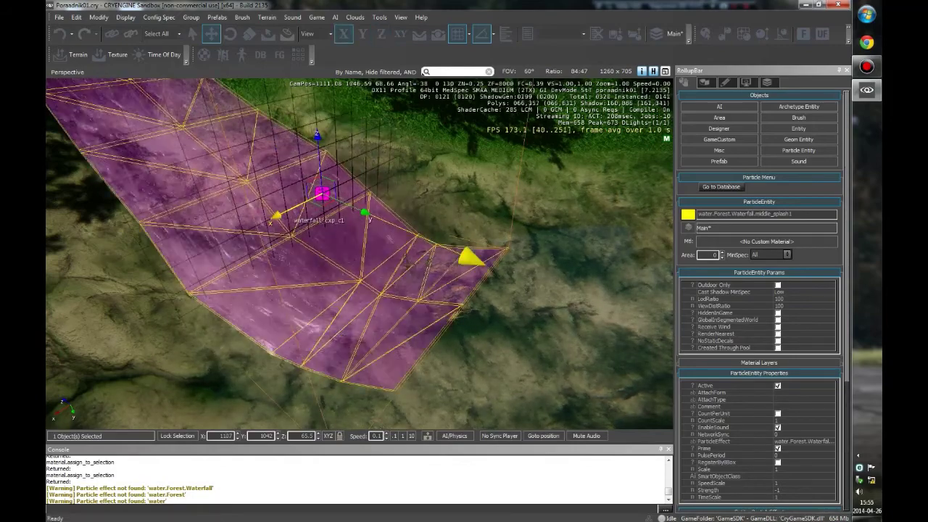
# Step: Clone the middle_splash particle entity beside the original at X 1108 and move the copy to Y 1041.5
pyautogui.hotkey('ctrl', 'c')
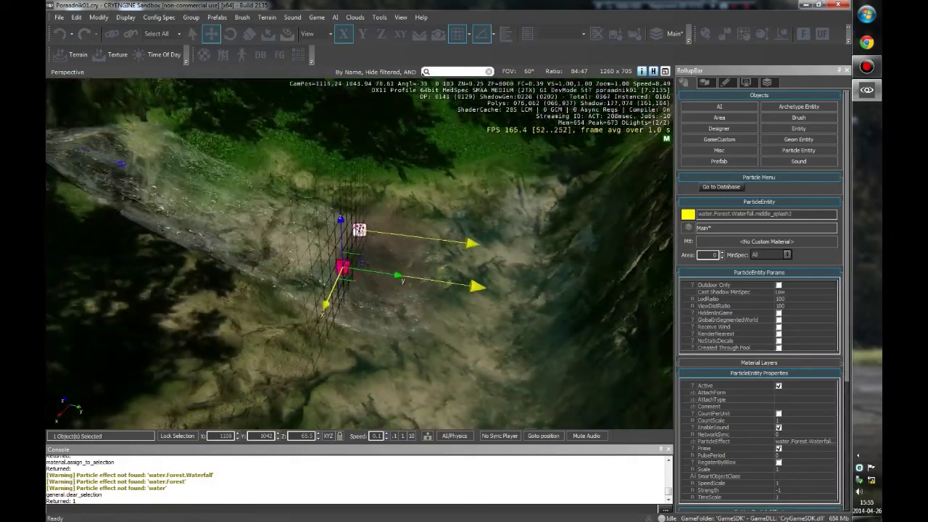
pyautogui.click(408, 265)
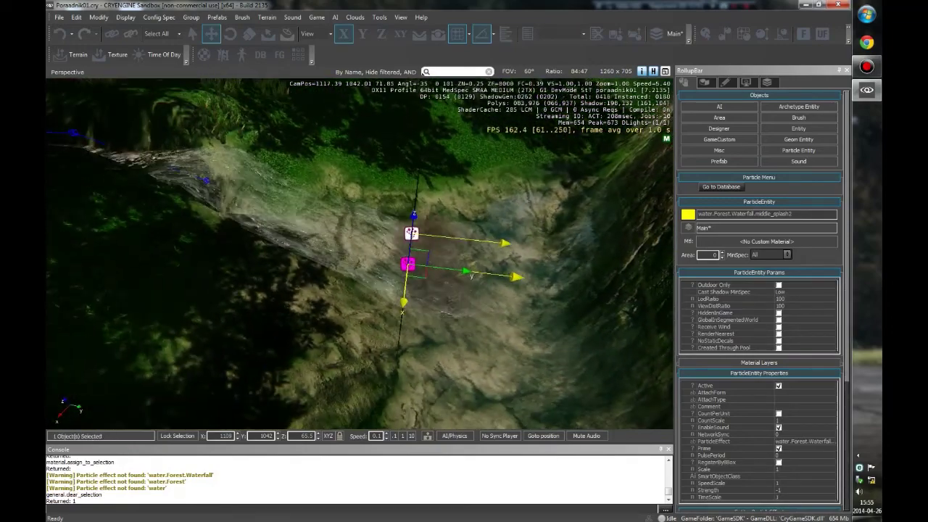
pyautogui.moveTo(464, 272); pyautogui.dragTo(450, 273)
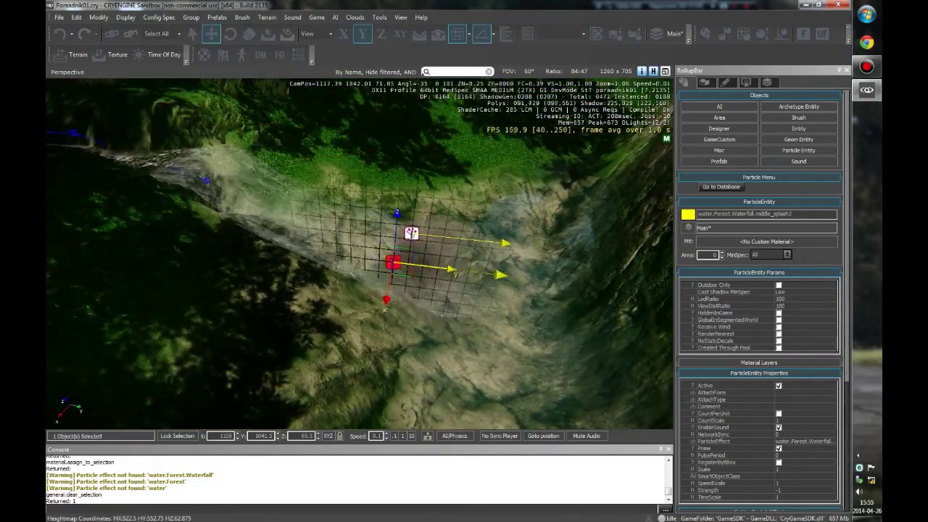
# Step: Place a middle_rapids particle entity from water > Forest > Waterfall at the foot of the waterfall at X 1107, Y 1044, Z 63
pyautogui.press('Escape')
pyautogui.press('w')
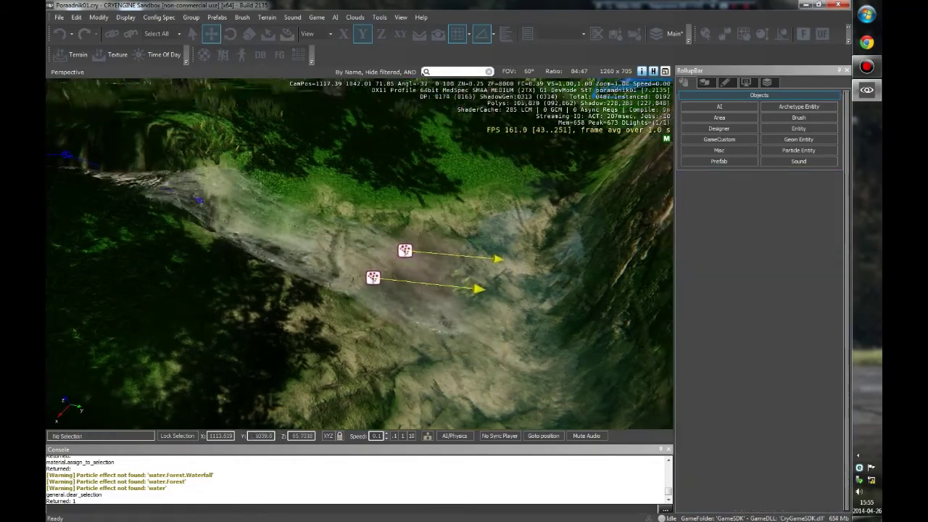
pyautogui.moveTo(362, 254)
pyautogui.mouseDown(button='right')
pyautogui.moveTo(276, 256)
pyautogui.moveTo(275, 304)
pyautogui.mouseUp(button='right')
pyautogui.click(291, 217)
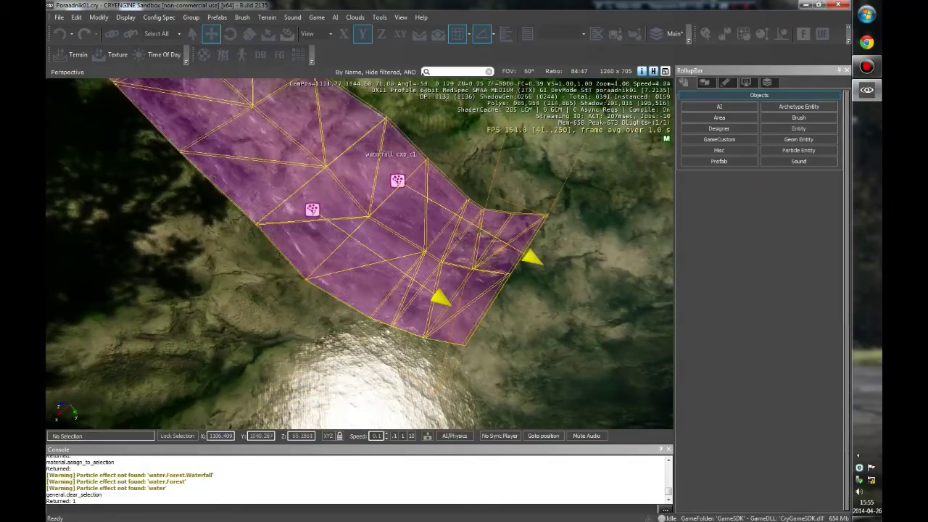
pyautogui.moveTo(291, 217)
pyautogui.mouseDown(button='right')
pyautogui.moveTo(305, 225)
pyautogui.moveTo(286, 179)
pyautogui.mouseUp(button='right')
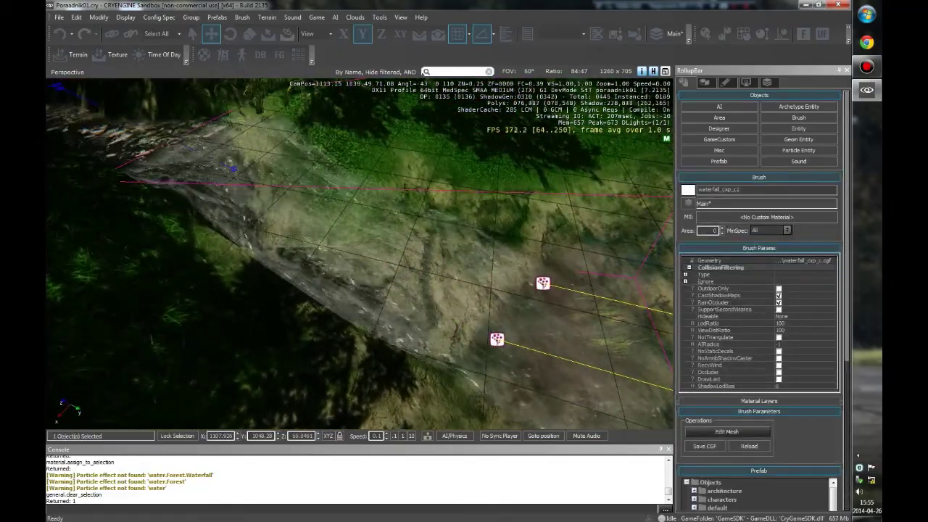
pyautogui.click(798, 151)
pyautogui.click(742, 349)
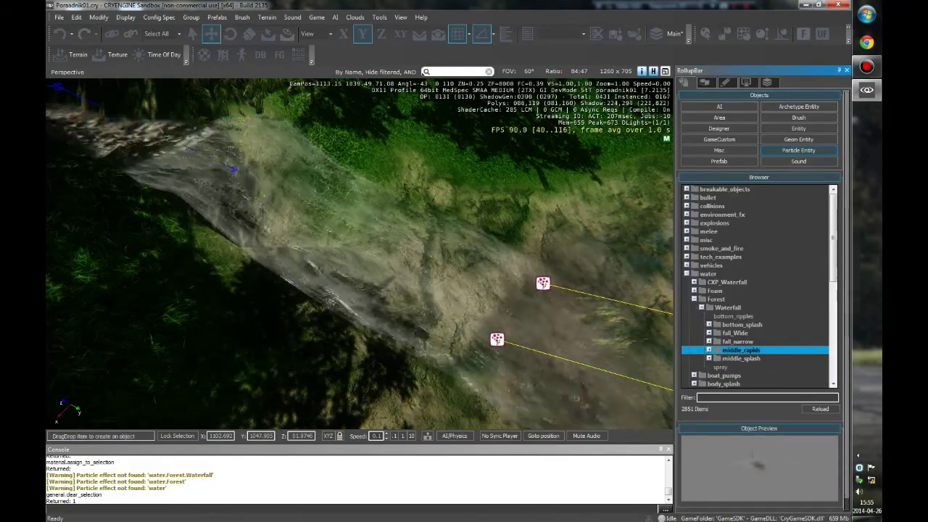
pyautogui.moveTo(742, 349); pyautogui.dragTo(444, 177)
pyautogui.moveTo(454, 290); pyautogui.dragTo(584, 359)
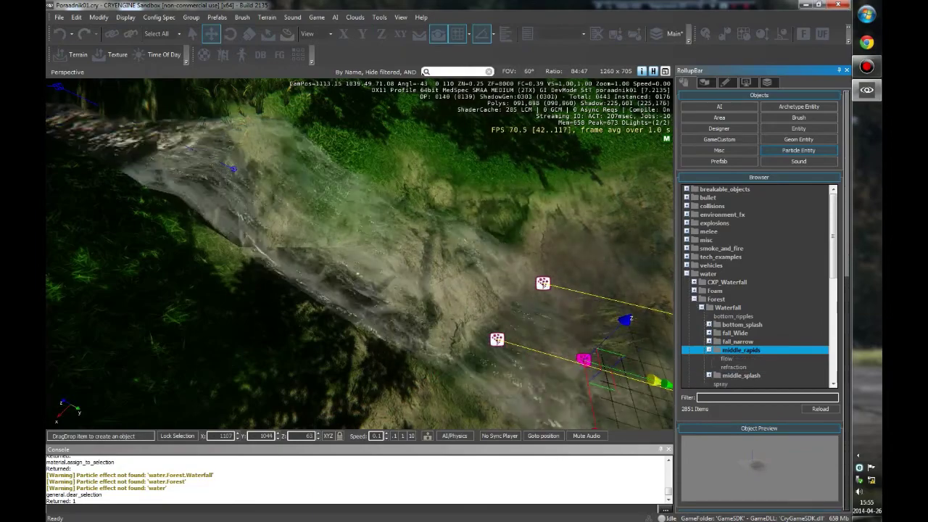
# Step: Move the middle_rapids particle entity to Y 1044.5 and raise it to Z 63.5
pyautogui.click(604, 366)
pyautogui.moveTo(363, 254); pyautogui.dragTo(334, 265, button='right')
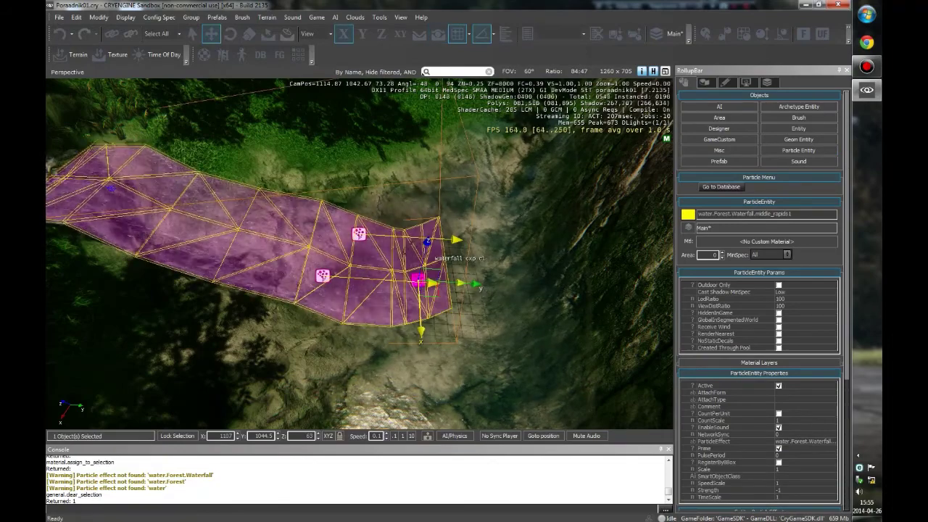
pyautogui.moveTo(348, 261); pyautogui.dragTo(388, 278, button='right')
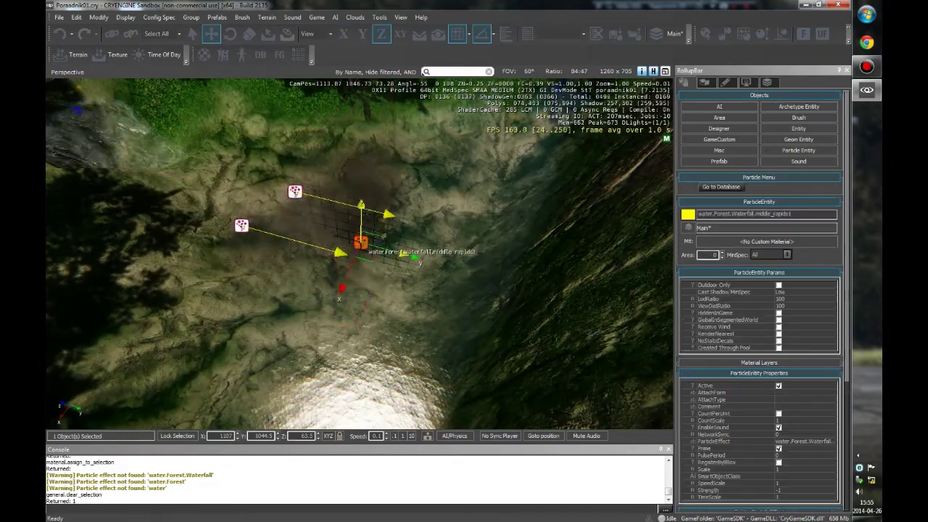
pyautogui.moveTo(341, 290); pyautogui.dragTo(297, 283, button='right')
# Step: Undo the last three operations to bring the waterfall brush back to its place
pyautogui.rightClick(297, 282)
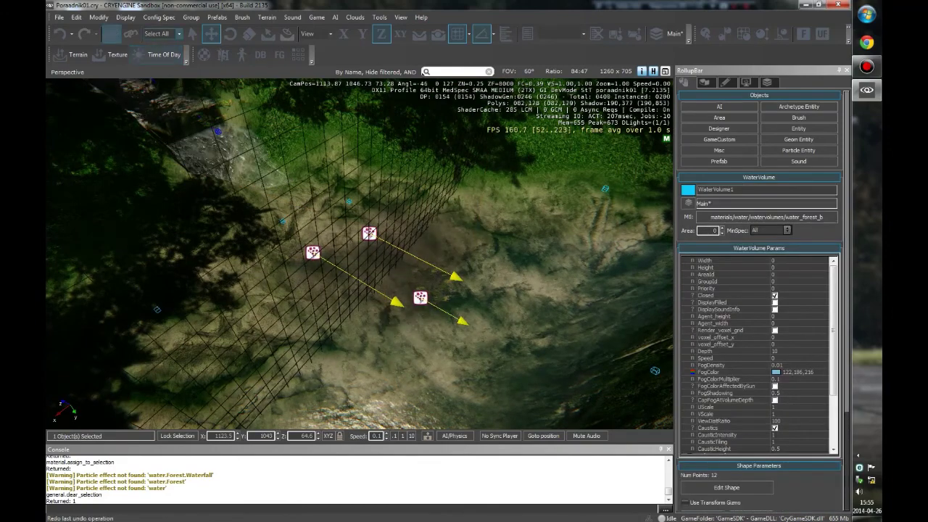
pyautogui.click(60, 34)
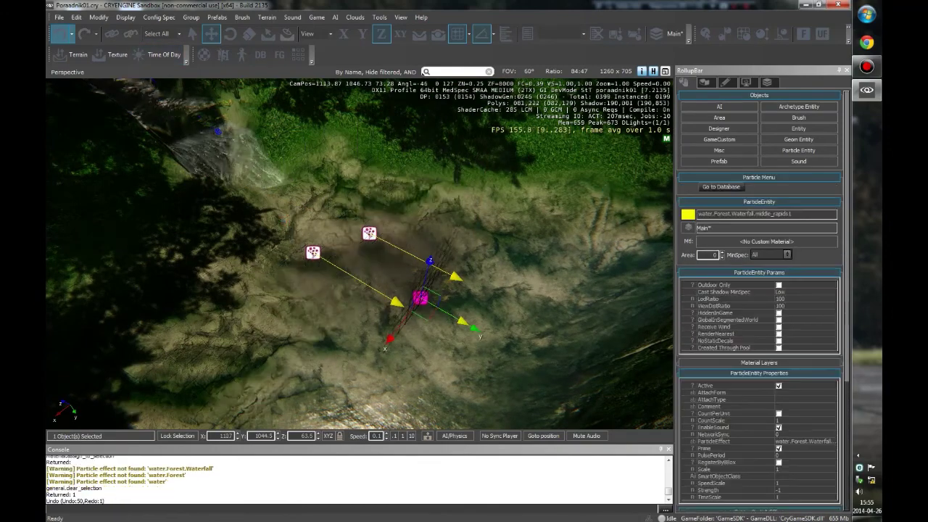
pyautogui.click(60, 33)
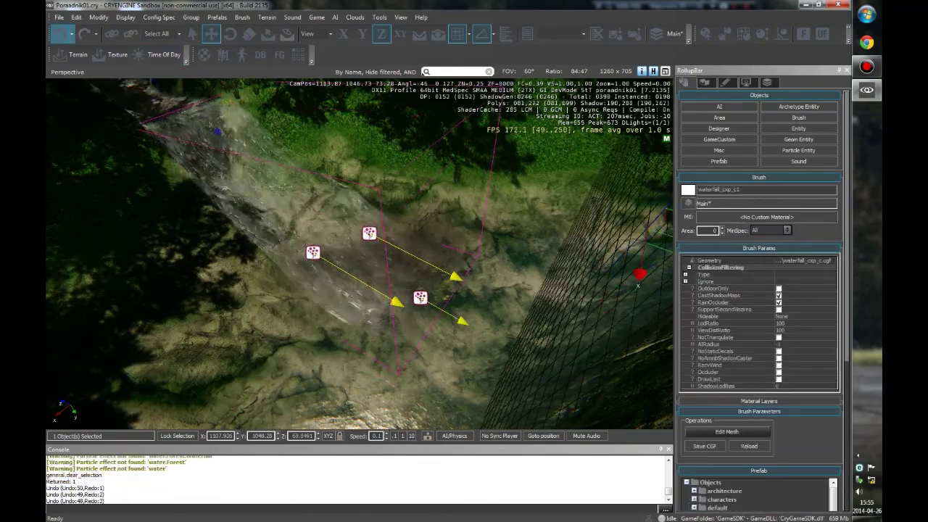
pyautogui.click(61, 34)
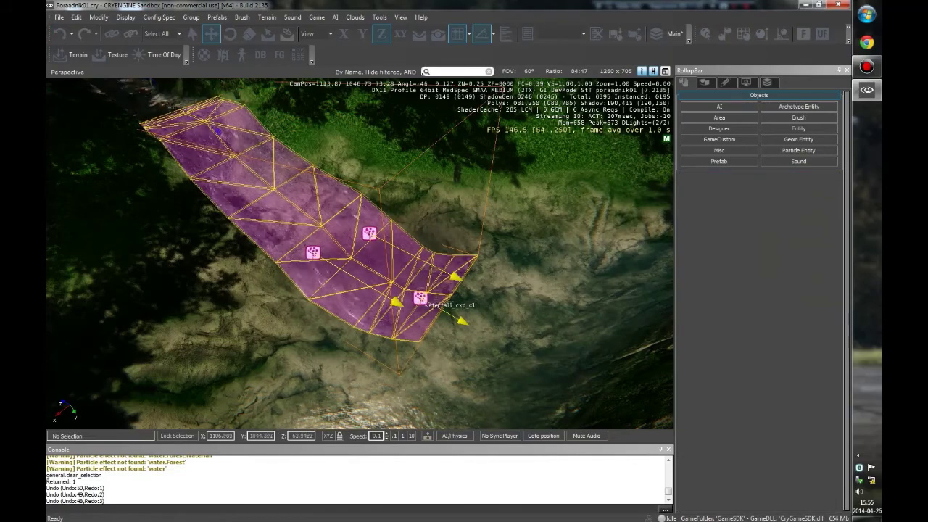
# Step: Expand the CXP_Waterfall group under water in the particle entity browser
pyautogui.moveTo(359, 254); pyautogui.dragTo(354, 225, button='right')
pyautogui.moveTo(354, 305); pyautogui.dragTo(356, 341, button='right')
pyautogui.click(799, 150)
pyautogui.moveTo(741, 350); pyautogui.dragTo(173, 392)
pyautogui.click(742, 324)
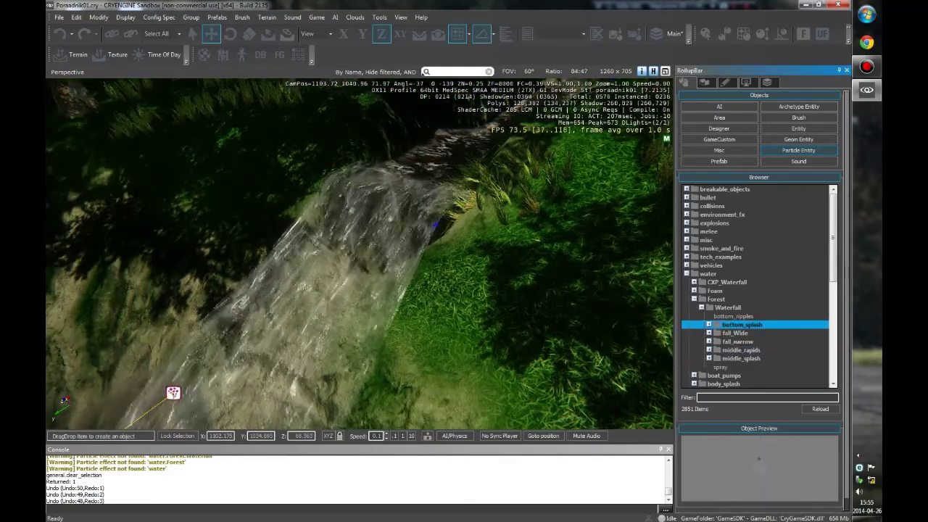
pyautogui.press('Up')
pyautogui.press('Up')
pyautogui.press('Up')
pyautogui.press('Up')
pyautogui.press('Up')
pyautogui.press('Right')
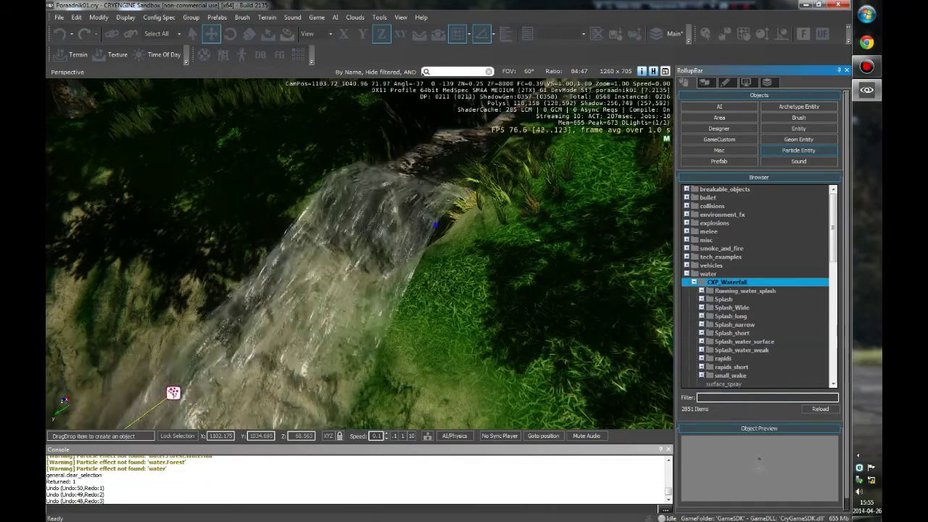
# Step: Place a CXP_Waterfall Splash_short particle entity at the top of the waterfall at X 1109.5, Y 1032, Z 67.5
pyautogui.press('Down')
pyautogui.press('Down')
pyautogui.press('Down')
pyautogui.press('Down')
pyautogui.press('Down')
pyautogui.press('Down')
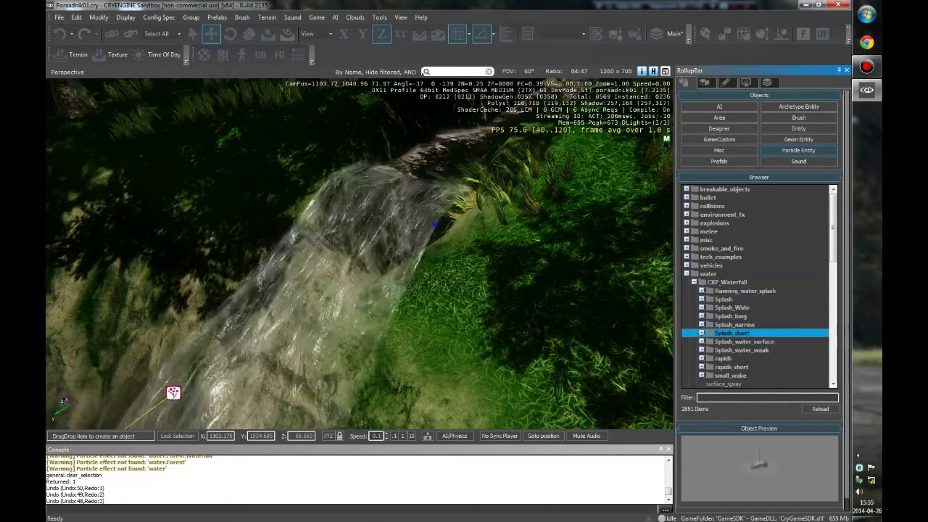
pyautogui.moveTo(306, 238); pyautogui.dragTo(406, 189)
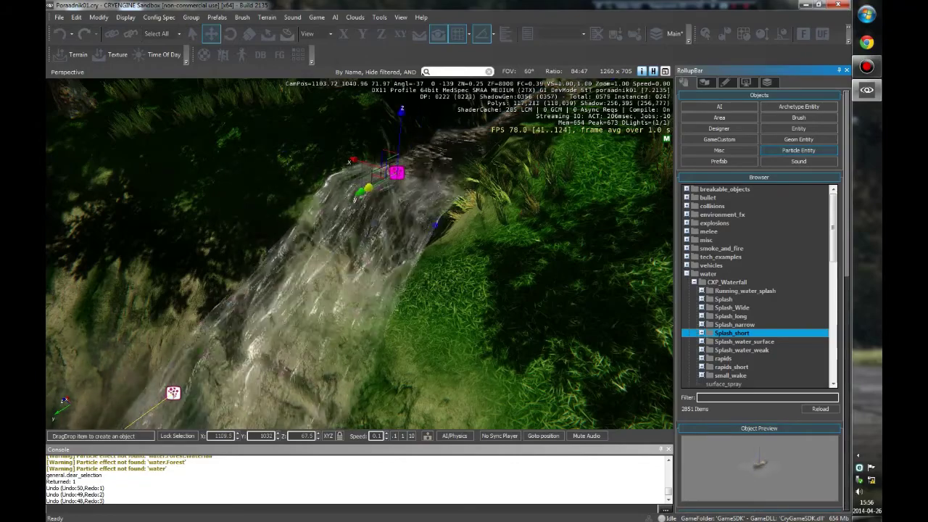
# Step: Raise the Splash_short particle entity to Z 68 and move it across the river mouth to X 1108
pyautogui.click(396, 173)
pyautogui.click(798, 150)
pyautogui.click(396, 172)
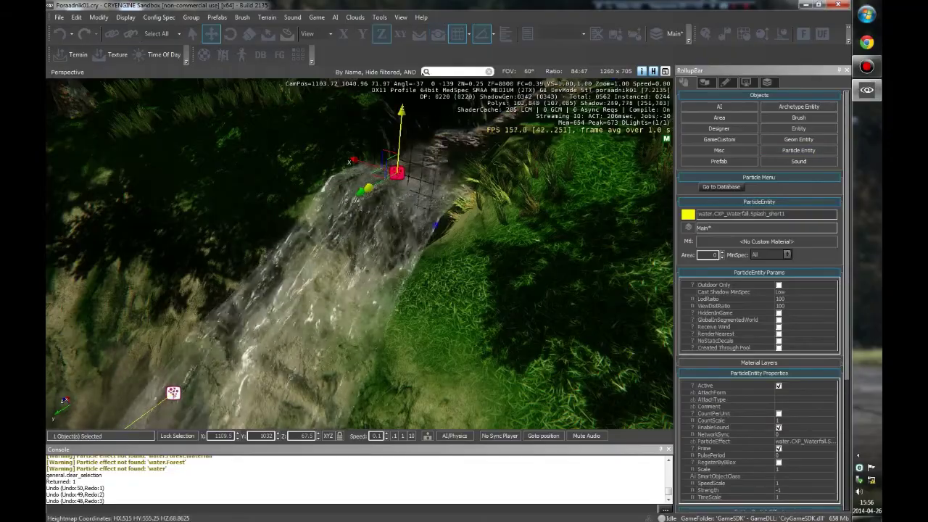
pyautogui.moveTo(360, 254); pyautogui.dragTo(254, 288, button='right')
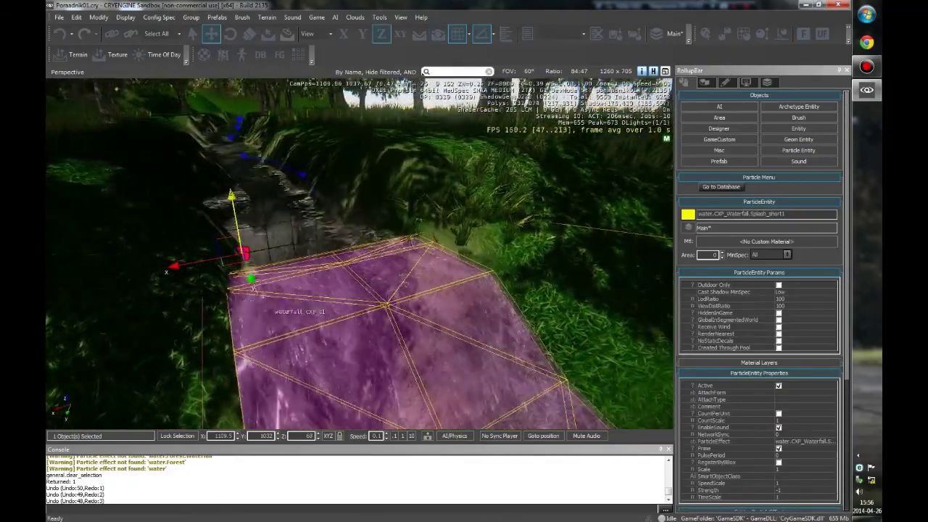
pyautogui.moveTo(210, 260); pyautogui.dragTo(236, 256)
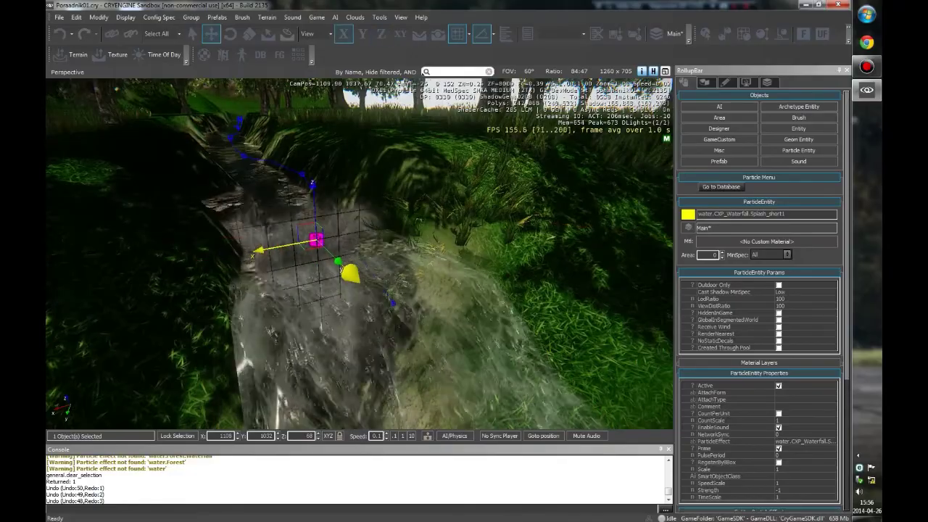
pyautogui.click(239, 258)
pyautogui.moveTo(239, 257); pyautogui.dragTo(287, 250, button='right')
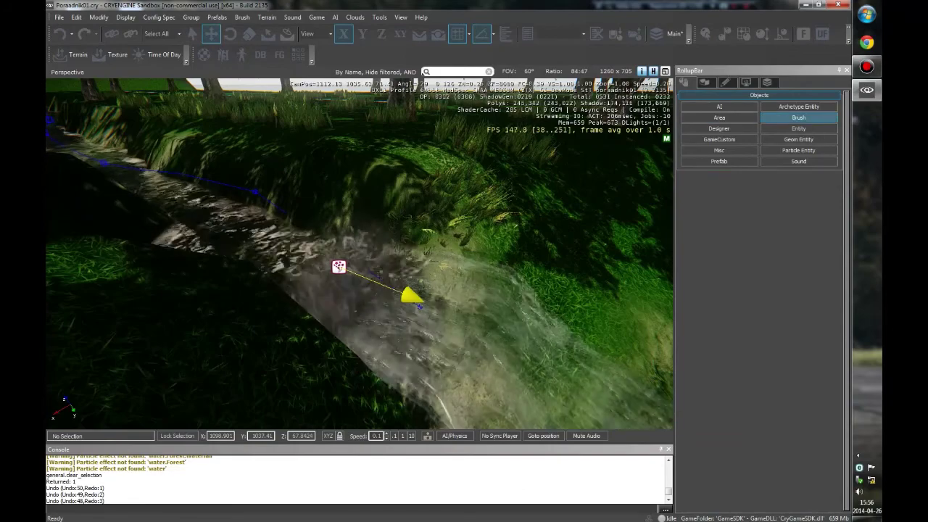
# Step: Open the natural > rocks > forest_rock folder in the brush browser
pyautogui.click(799, 128)
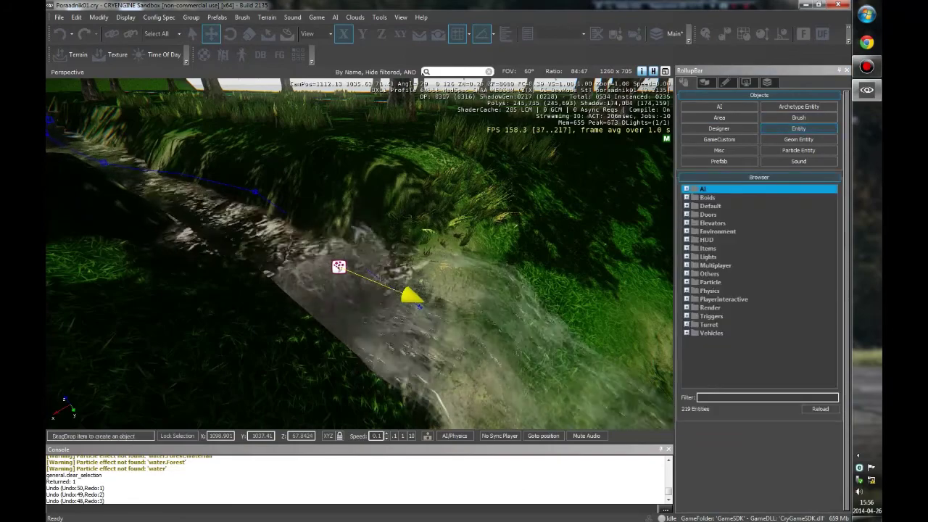
pyautogui.click(798, 118)
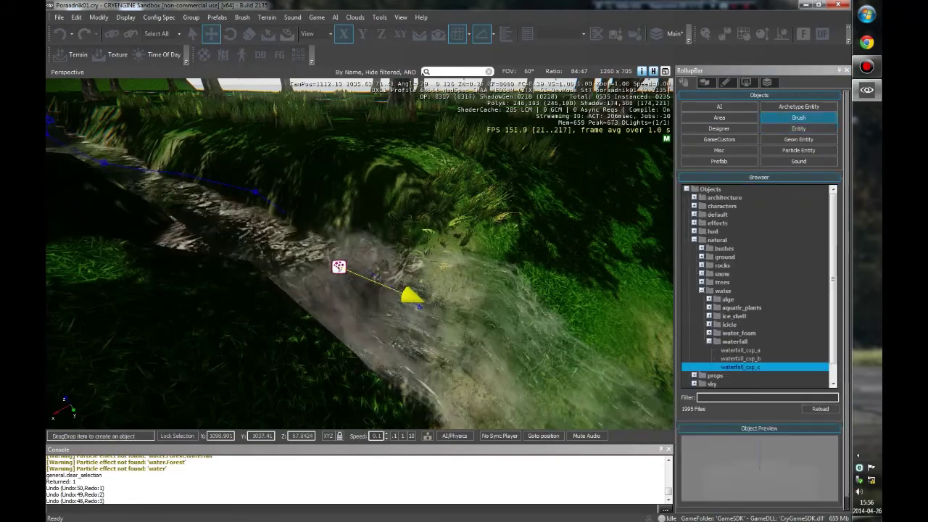
pyautogui.doubleClick(722, 266)
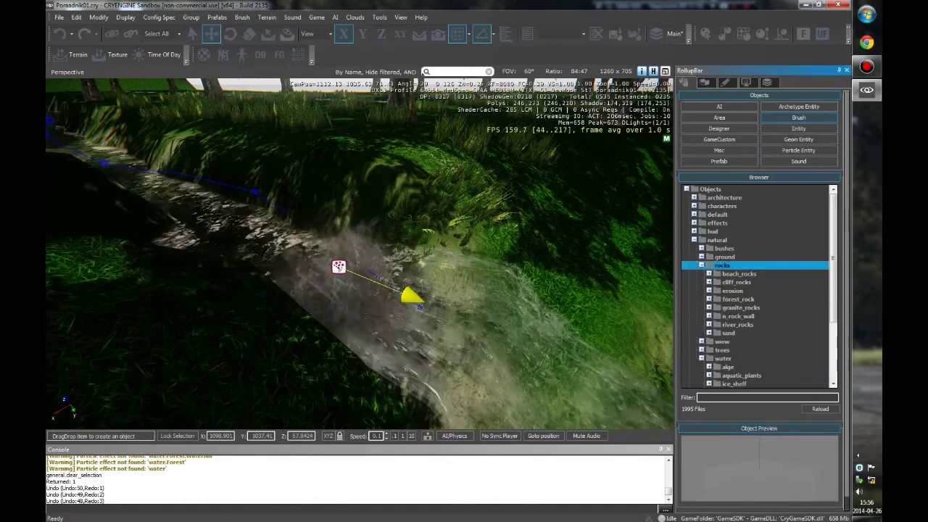
pyautogui.doubleClick(739, 299)
# Step: Place a deco_rock_forest_ground_b brush on the bank beside the upper waterfall
pyautogui.press('Down')
pyautogui.press('Down')
pyautogui.press('Down')
pyautogui.press('Down')
pyautogui.press('Down')
pyautogui.press('Down')
pyautogui.press('Down')
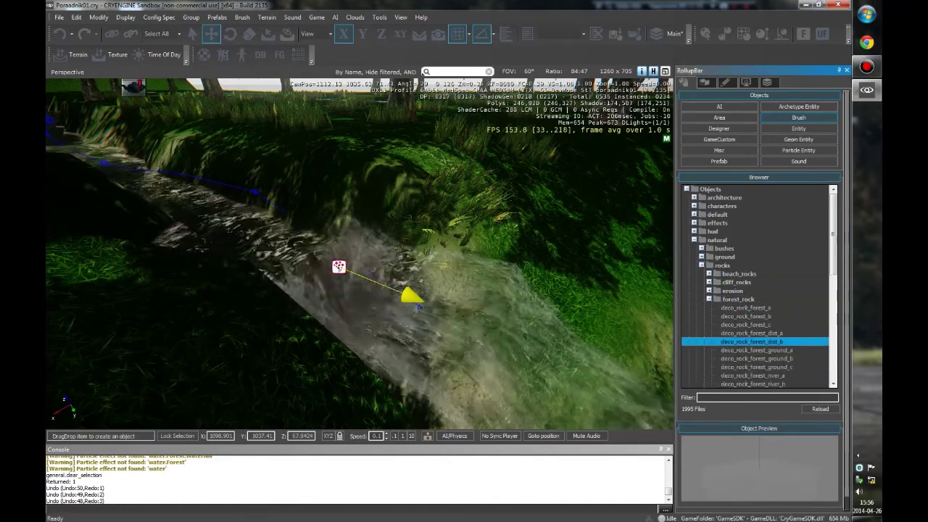
pyautogui.moveTo(756, 358); pyautogui.dragTo(524, 322)
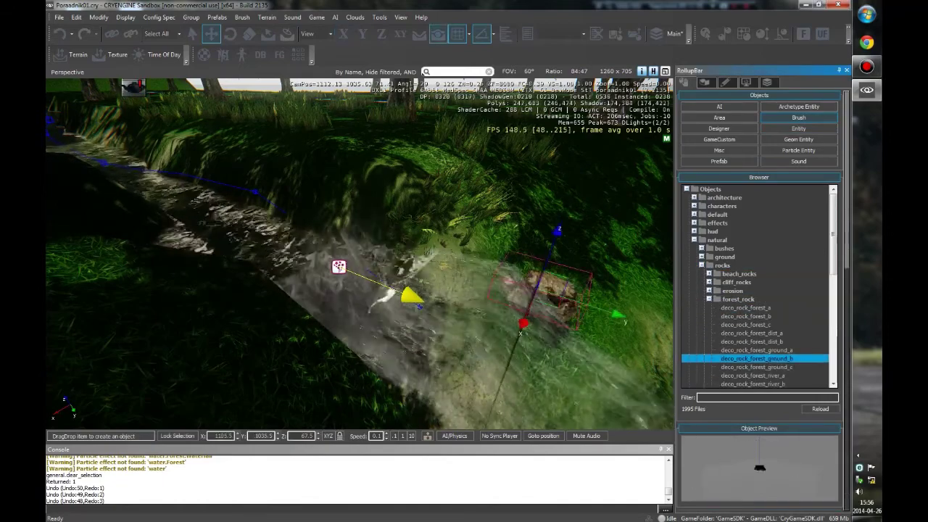
# Step: Scale the rock brush up uniformly to about 2.39 and move it into the waterfall at X 1108, Y 1034, Z 67.5
pyautogui.moveTo(500, 279); pyautogui.dragTo(479, 232)
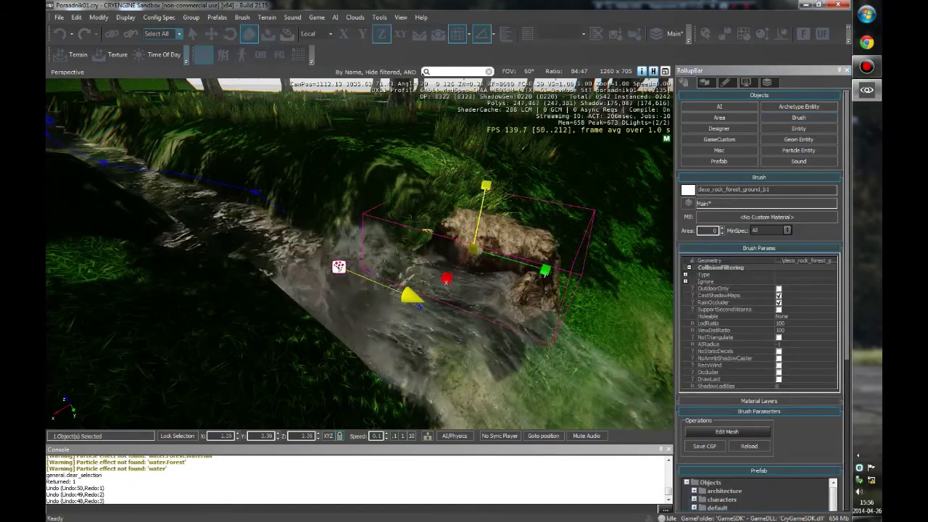
pyautogui.press('1')
pyautogui.keyDown('alt'); pyautogui.moveTo(450, 274); pyautogui.dragTo(312, 286, button='middle'); pyautogui.keyUp('alt')
pyautogui.moveTo(428, 269); pyautogui.dragTo(405, 251)
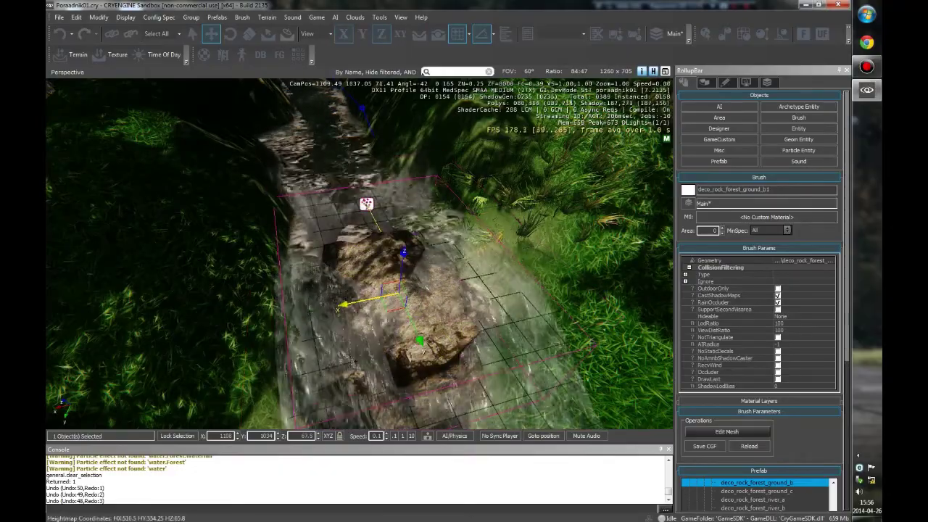
# Step: Rotate the rock brush to -5 degrees about X and move it without grid snapping to X 1108.741, Z 67.462
pyautogui.moveTo(366, 298); pyautogui.dragTo(323, 325, button='right')
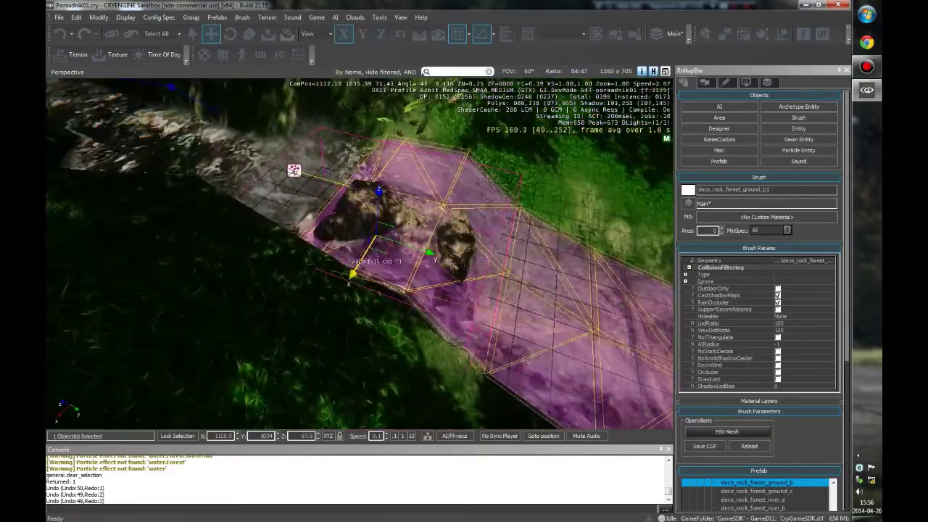
pyautogui.press('2')
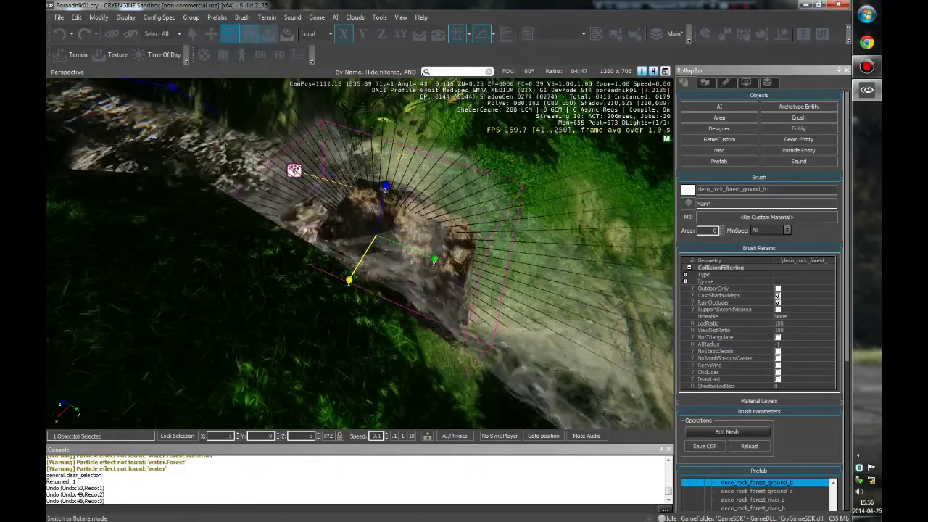
pyautogui.click(211, 33)
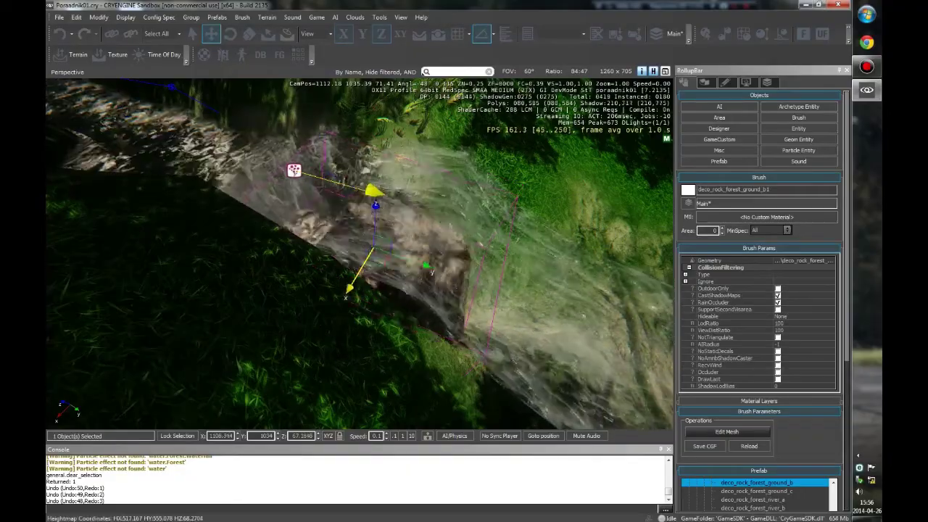
pyautogui.moveTo(372, 217); pyautogui.dragTo(371, 194)
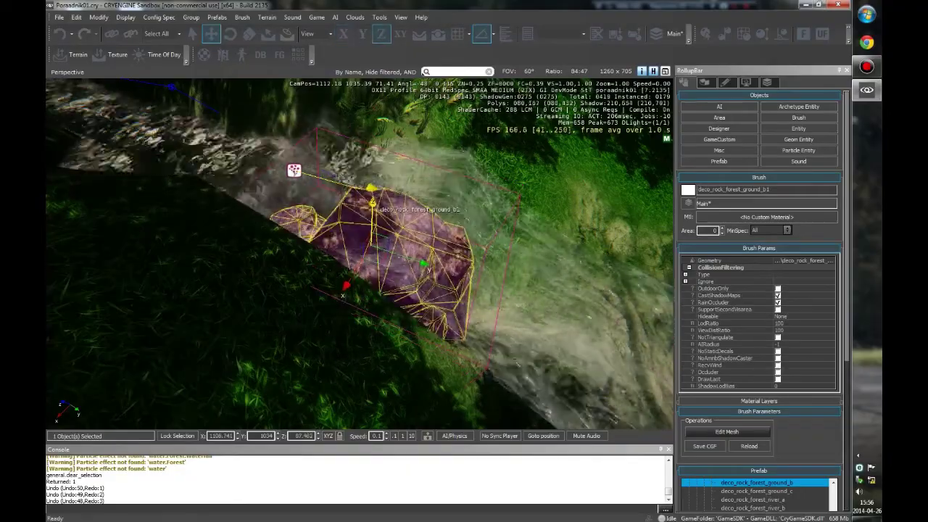
# Step: Clone the rock brush and move the copy down the waterfall to about Y 1036 and Z 66.5
pyautogui.moveTo(372, 194); pyautogui.dragTo(352, 232, button='right')
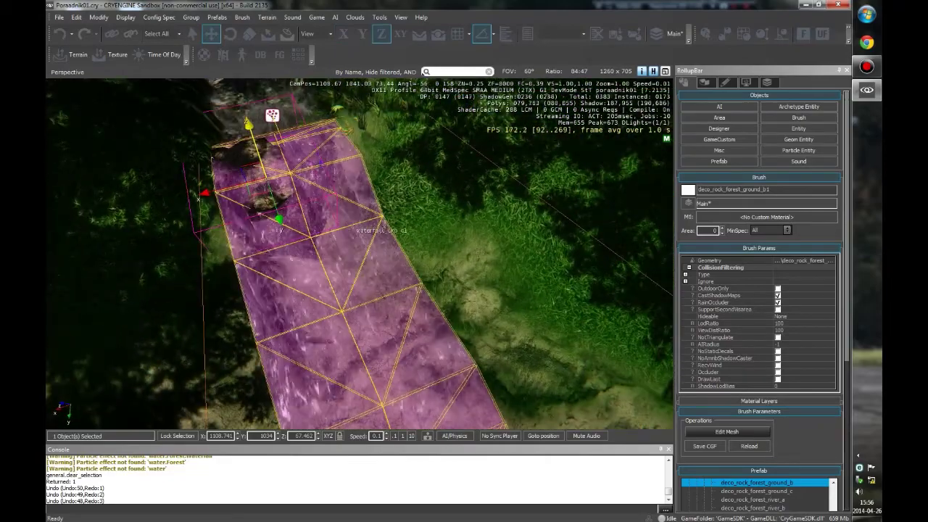
pyautogui.hotkey('ctrl', 'c')
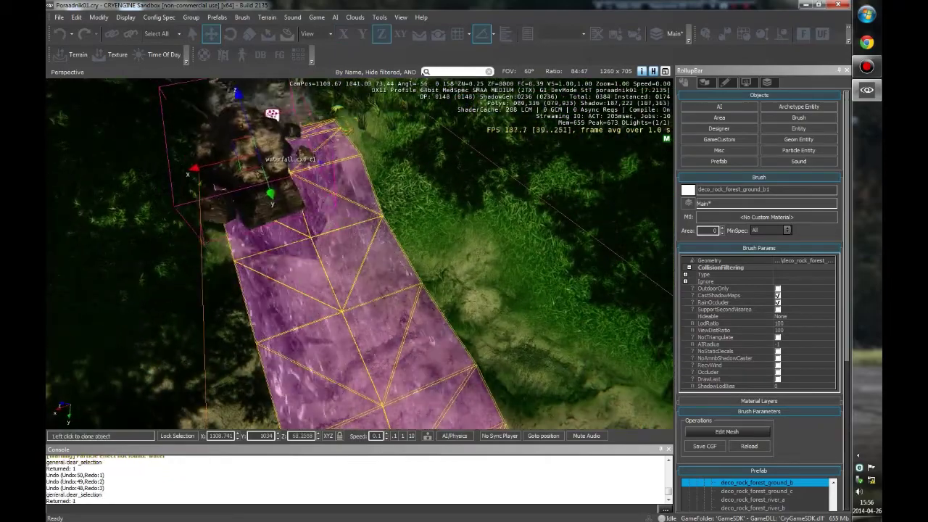
pyautogui.click(239, 174)
pyautogui.moveTo(240, 174); pyautogui.dragTo(254, 203, button='right')
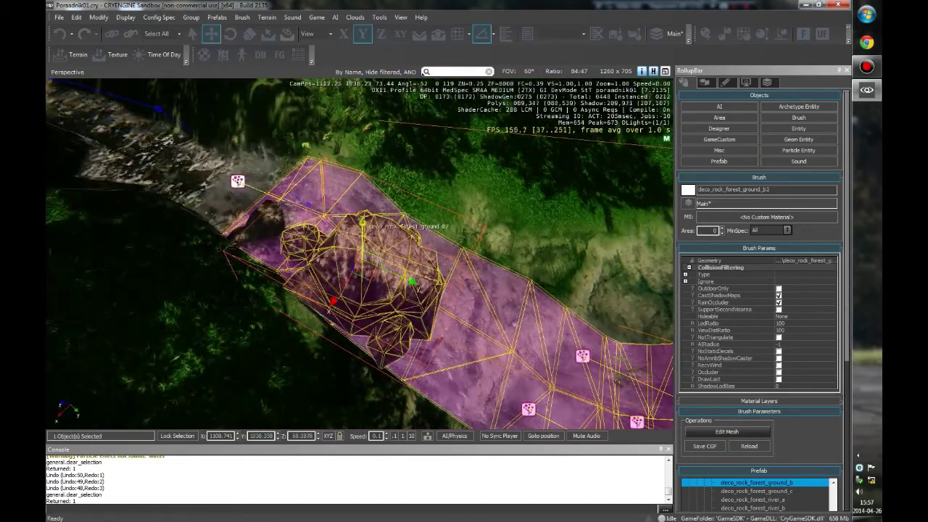
pyautogui.moveTo(254, 203); pyautogui.dragTo(270, 236, button='right')
pyautogui.press('Escape')
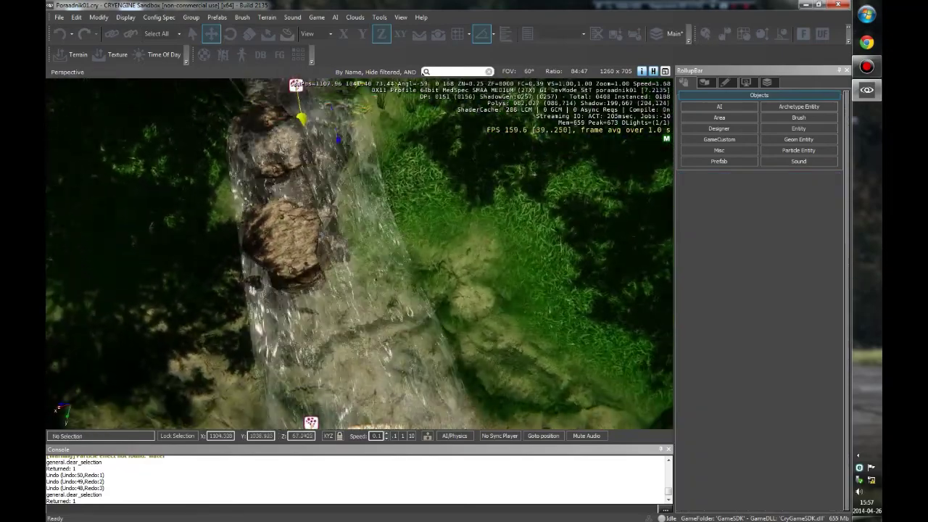
pyautogui.click(230, 247)
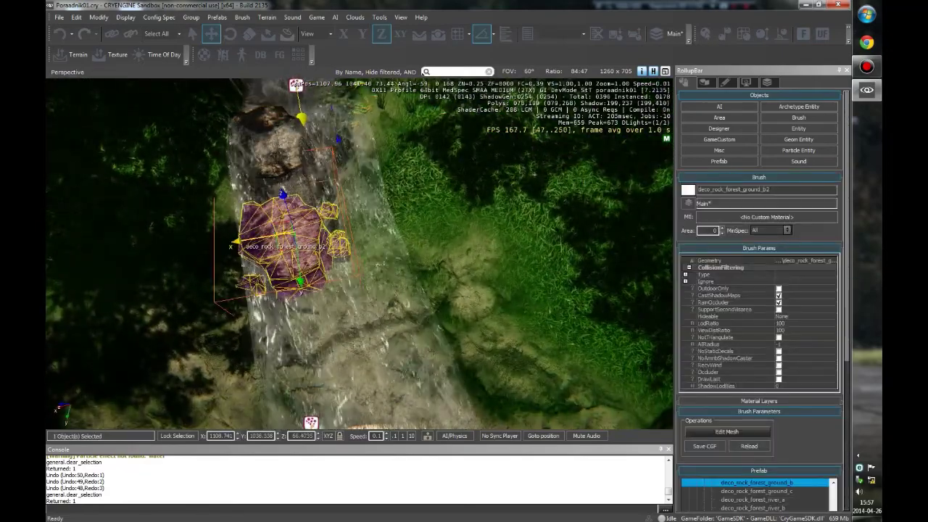
# Step: Move the copied rock across the waterfall to about X 1108
pyautogui.press('Escape')
pyautogui.moveTo(230, 247); pyautogui.dragTo(210, 218, button='right')
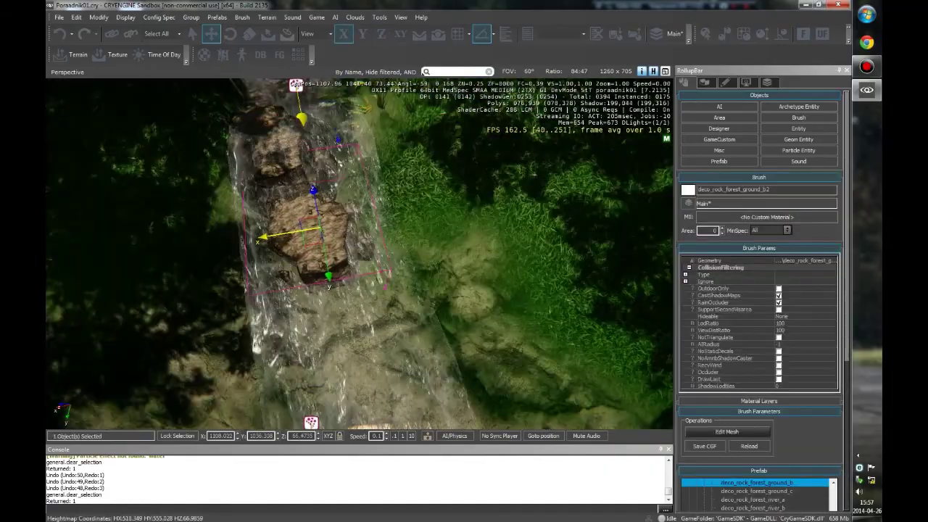
pyautogui.press('Escape')
pyautogui.moveTo(277, 377); pyautogui.dragTo(277, 342, button='right')
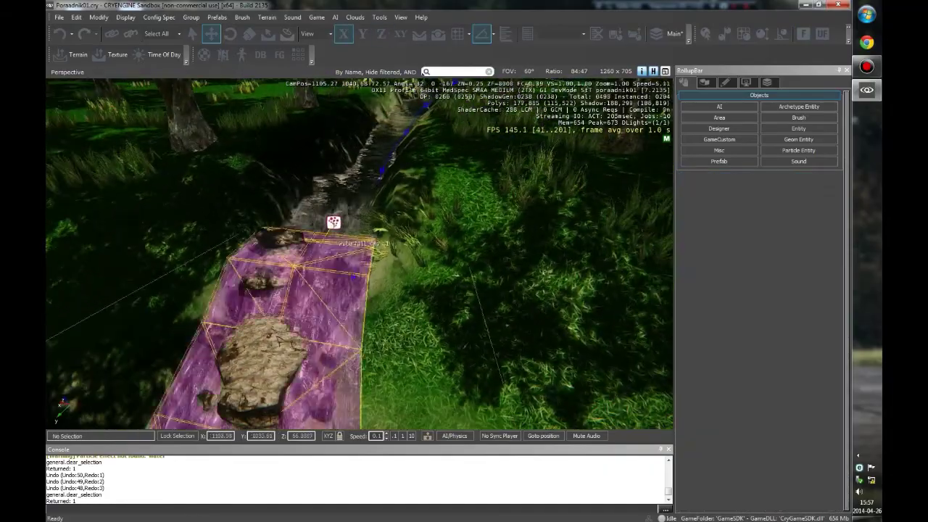
# Step: Scale up the CXP_Waterfall.Splash_short effect at the top of the waterfall uniformly to about 1.28
pyautogui.click(333, 223)
pyautogui.click(249, 33)
pyautogui.moveTo(317, 242); pyautogui.dragTo(317, 232)
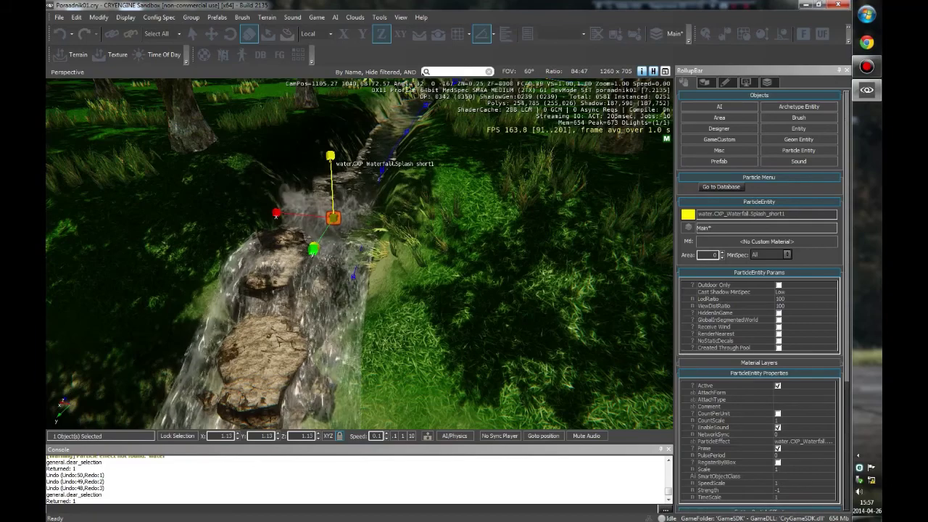
# Step: Clone the Splash_short effect, place the copy at the lower rock near Y 1036.7, and scale it down to about 0.57
pyautogui.click(211, 34)
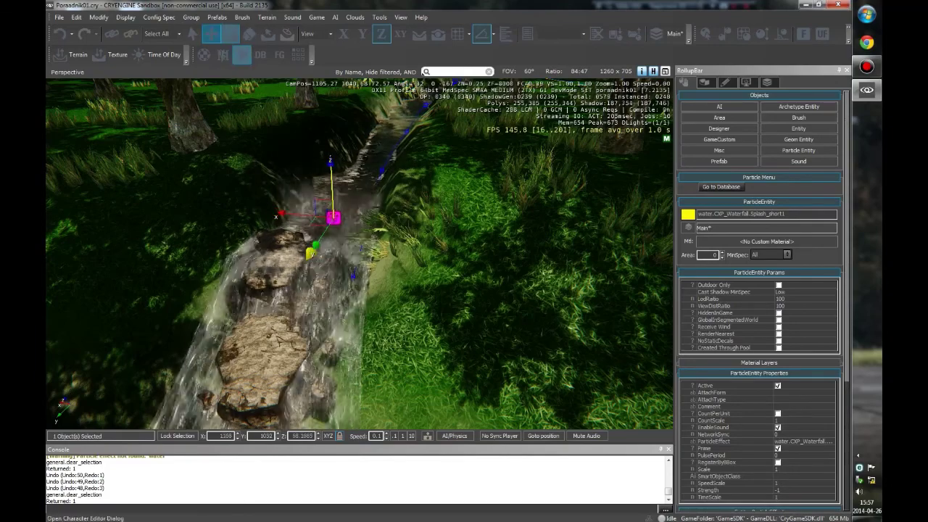
pyautogui.moveTo(314, 247)
pyautogui.mouseDown()
pyautogui.moveTo(279, 326)
pyautogui.moveTo(268, 317)
pyautogui.mouseUp()
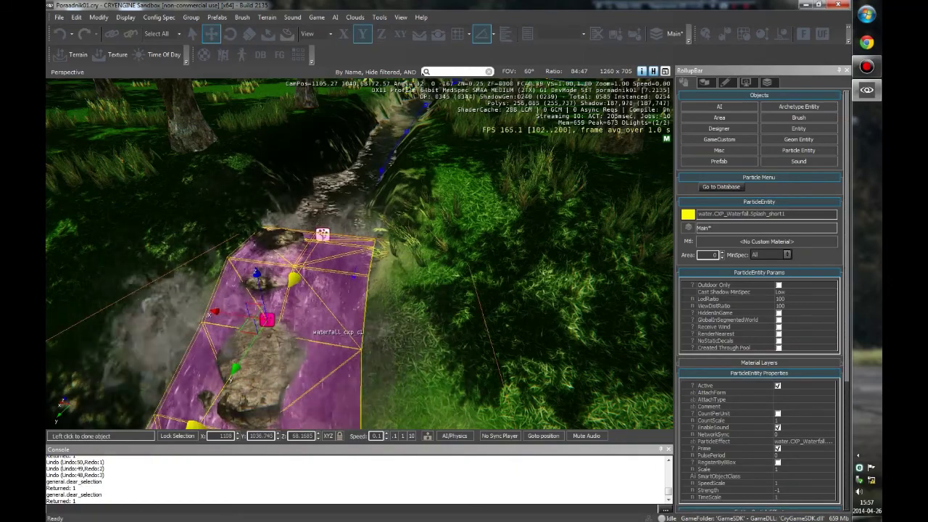
pyautogui.press('3')
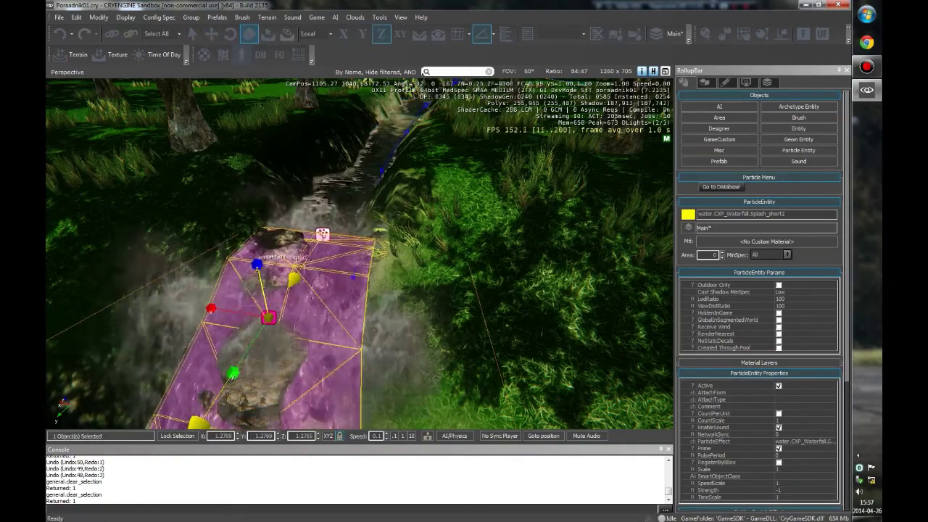
pyautogui.moveTo(269, 317); pyautogui.dragTo(268, 341)
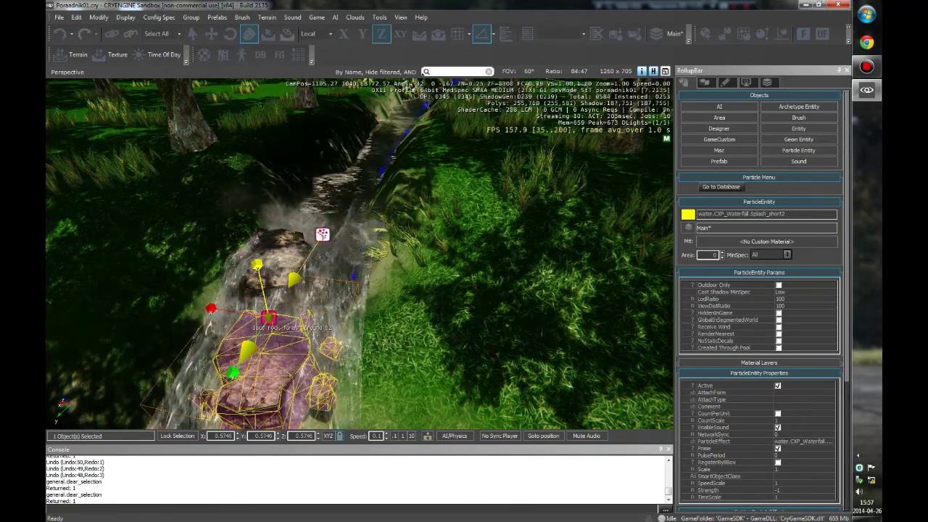
# Step: Position the copied splash effect just above the upstream edge of the lower rock, at about X 1107.8 and Y 1035.6
pyautogui.hotkey('ctrl', 'shift', 'd')
pyautogui.hotkey('ctrl', 'z')
pyautogui.moveTo(363, 254); pyautogui.dragTo(323, 269, button='right')
pyautogui.press('1')
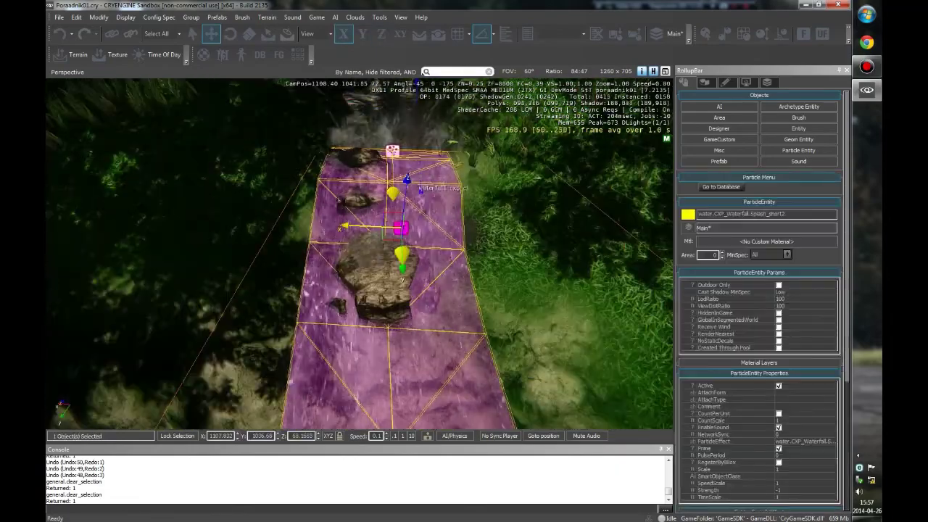
pyautogui.press('Escape')
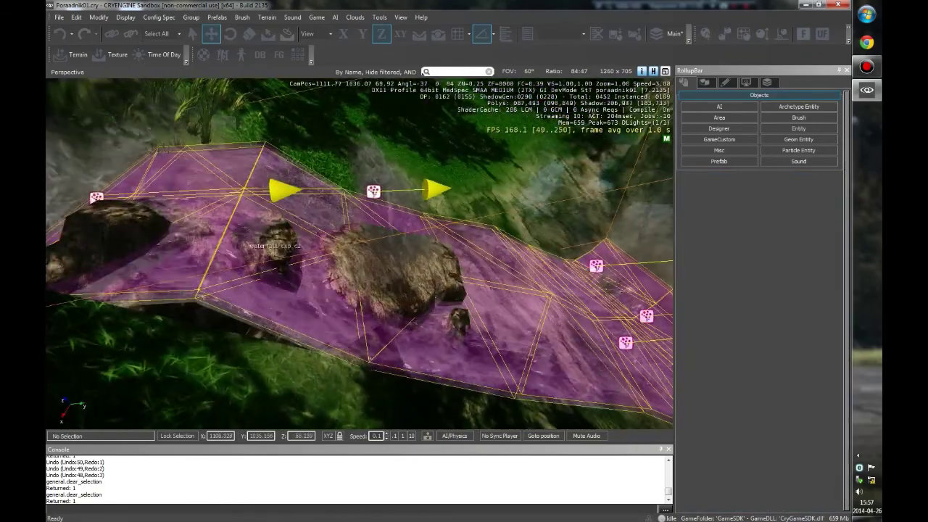
pyautogui.click(373, 191)
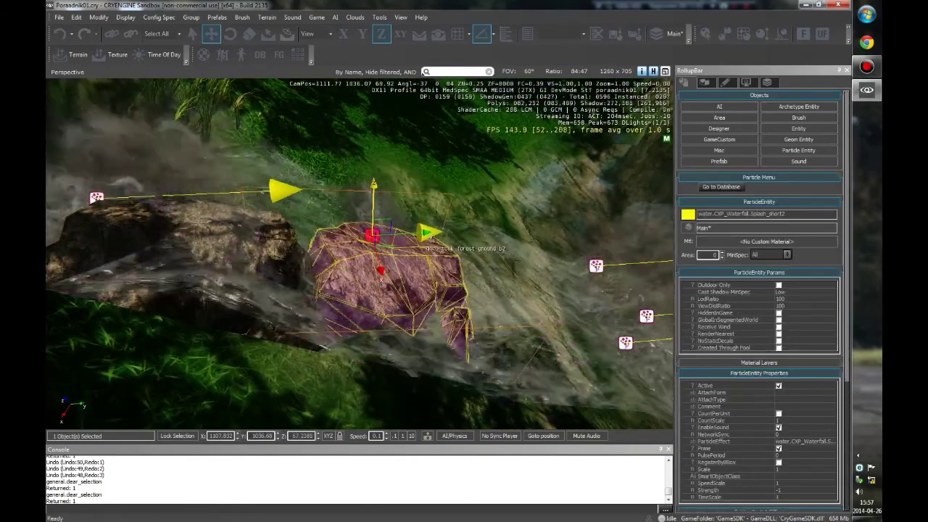
pyautogui.moveTo(391, 215); pyautogui.dragTo(368, 233)
pyautogui.moveTo(363, 254); pyautogui.dragTo(240, 254, button='right')
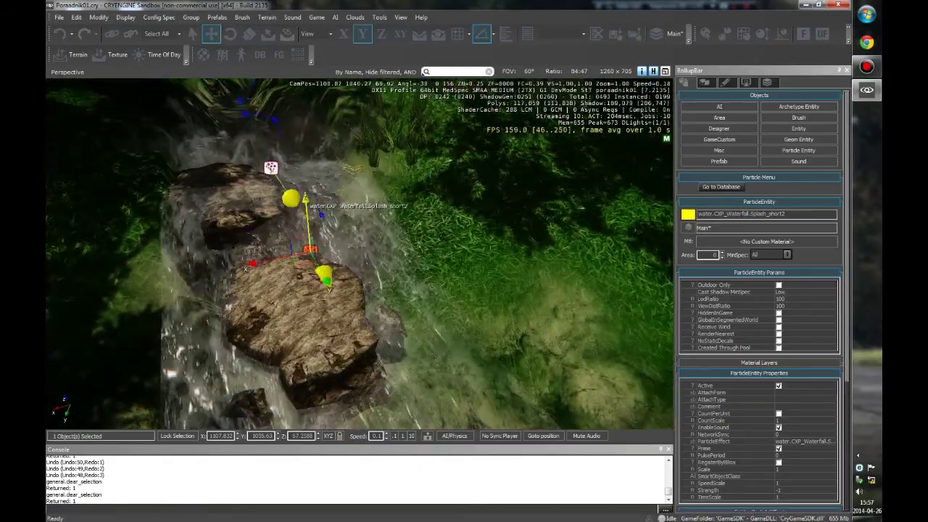
pyautogui.moveTo(305, 205); pyautogui.dragTo(305, 190)
pyautogui.moveTo(363, 253)
pyautogui.mouseDown(button='right')
pyautogui.moveTo(225, 240)
pyautogui.moveTo(348, 243)
pyautogui.mouseUp(button='right')
pyautogui.click(305, 243)
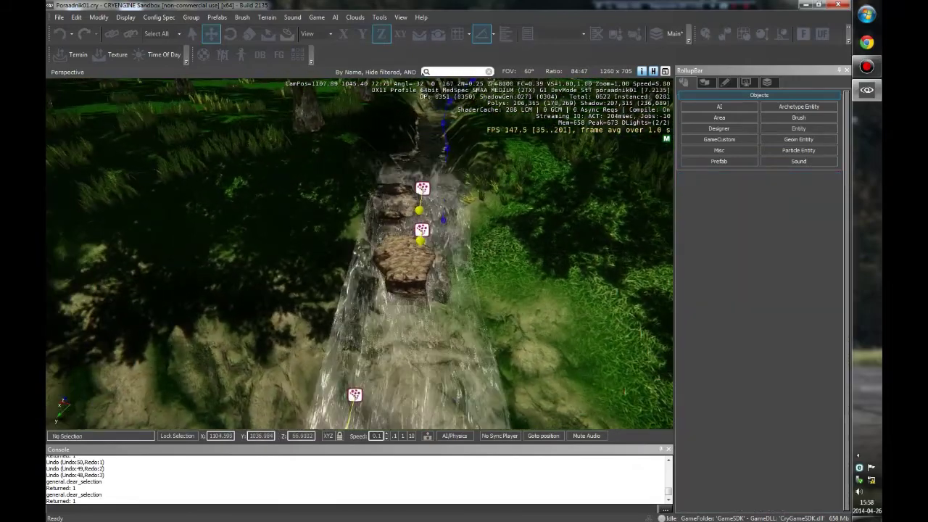
# Step: Scale the splash effect at the top of the waterfall down slightly
pyautogui.click(435, 197)
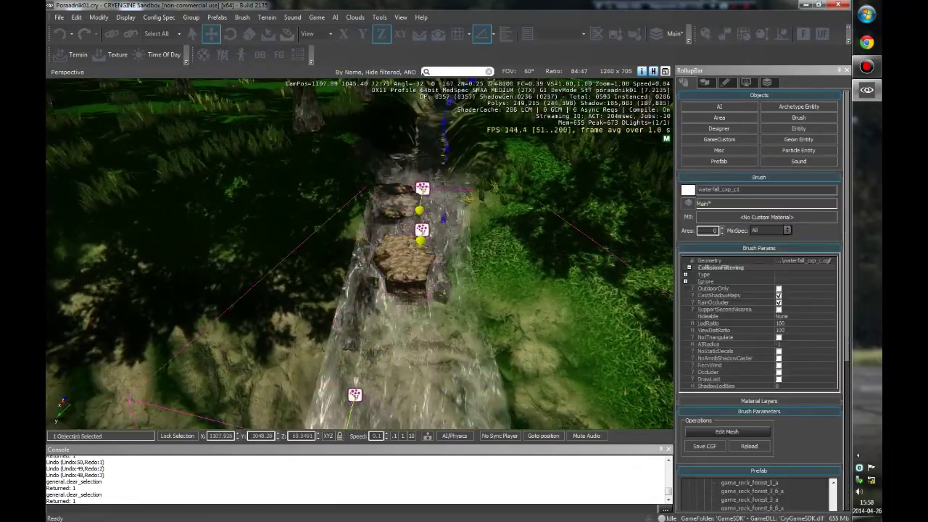
pyautogui.click(422, 189)
pyautogui.press('3')
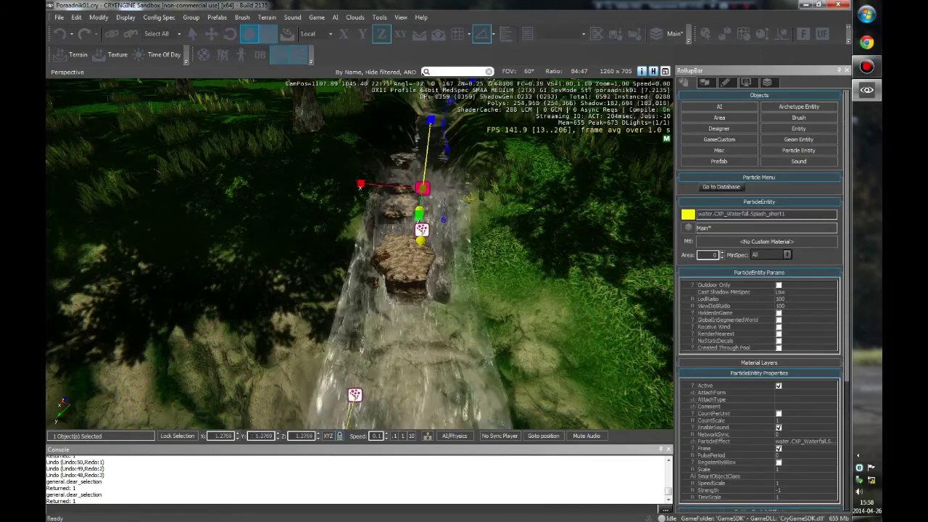
pyautogui.moveTo(422, 189); pyautogui.dragTo(422, 206)
pyautogui.press('Escape')
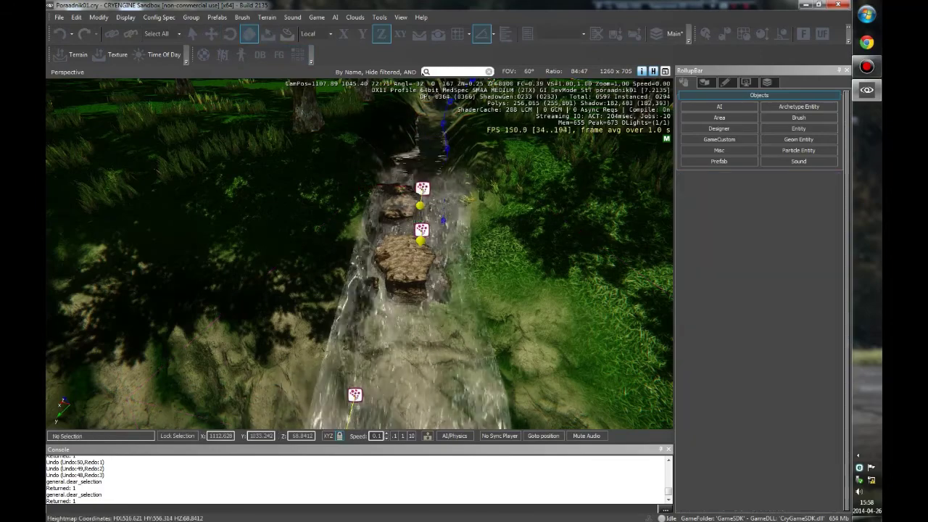
# Step: Place a deco_rock_forest_ground_c brush from the forest_rock objects on the slope beside the middle of the waterfall
pyautogui.press('1')
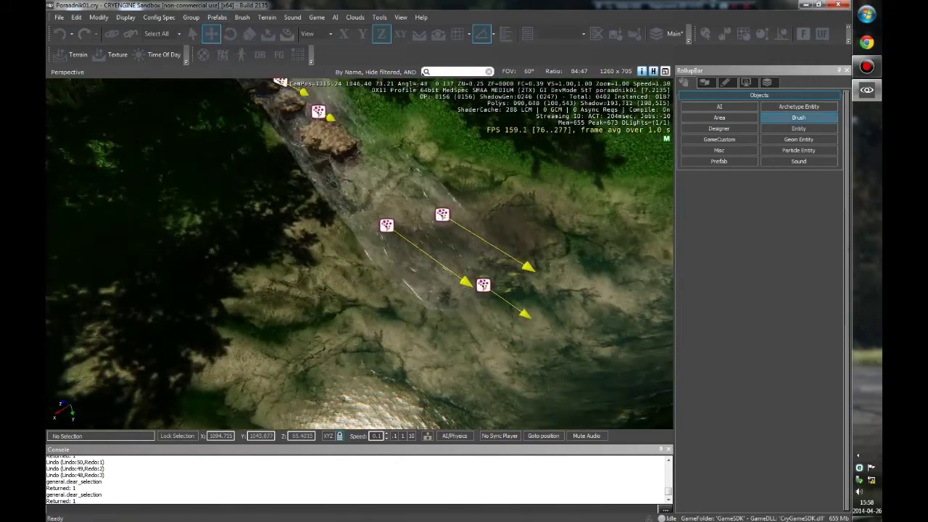
pyautogui.click(799, 117)
pyautogui.click(751, 333)
pyautogui.press('Down')
pyautogui.press('Down')
pyautogui.press('Down')
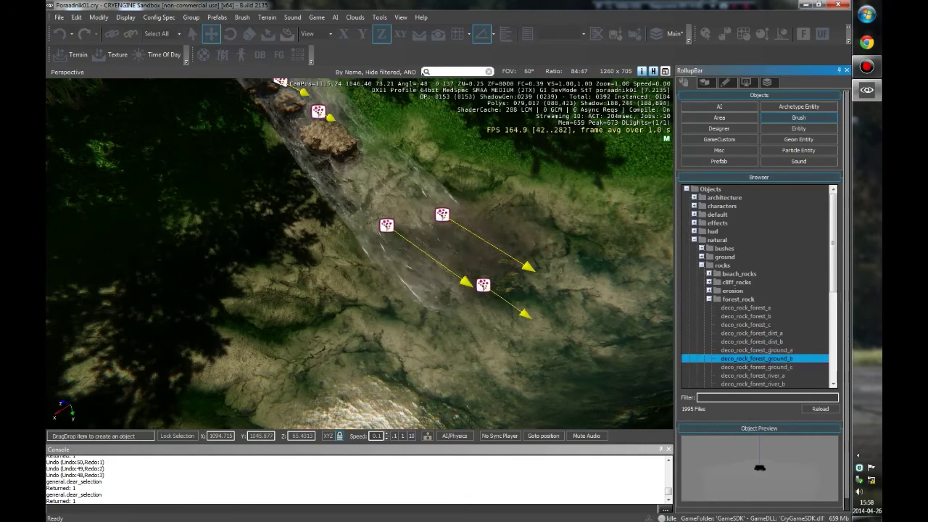
pyautogui.press('Down')
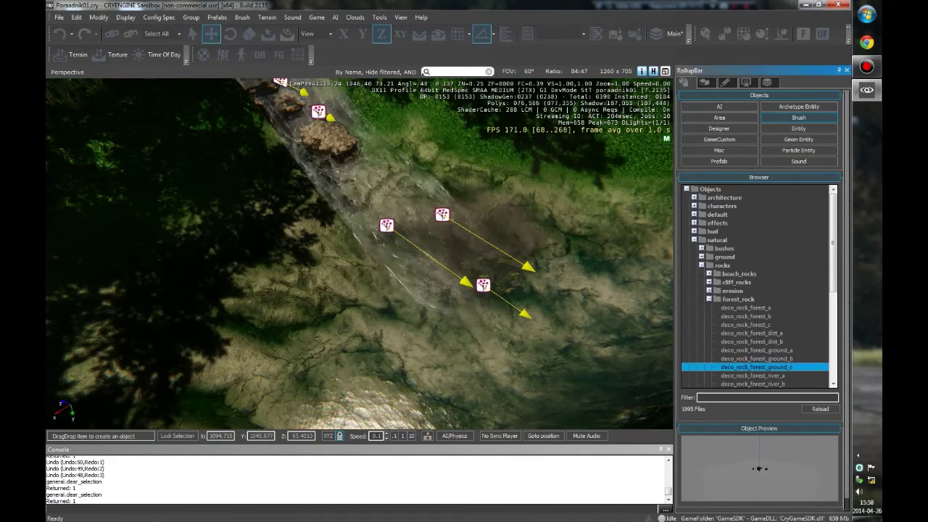
pyautogui.press('Up')
pyautogui.press('Down')
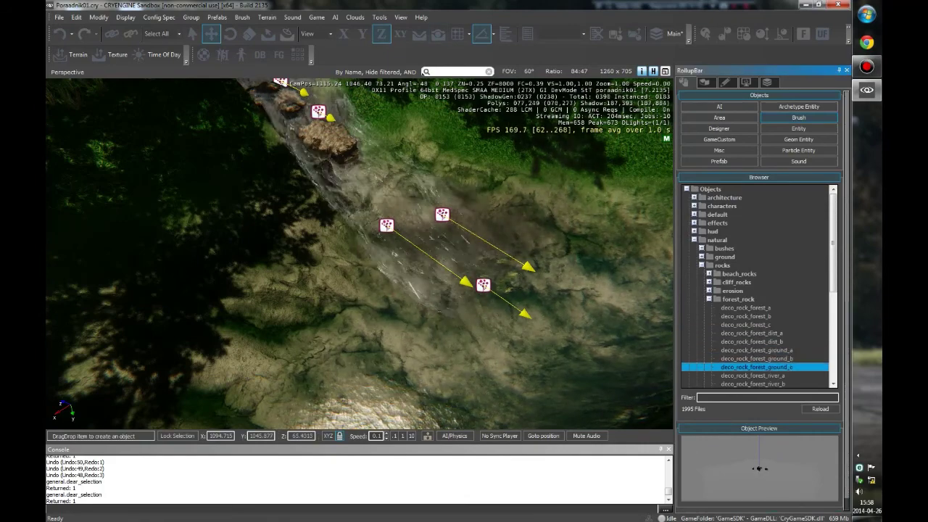
pyautogui.moveTo(757, 367); pyautogui.dragTo(443, 287)
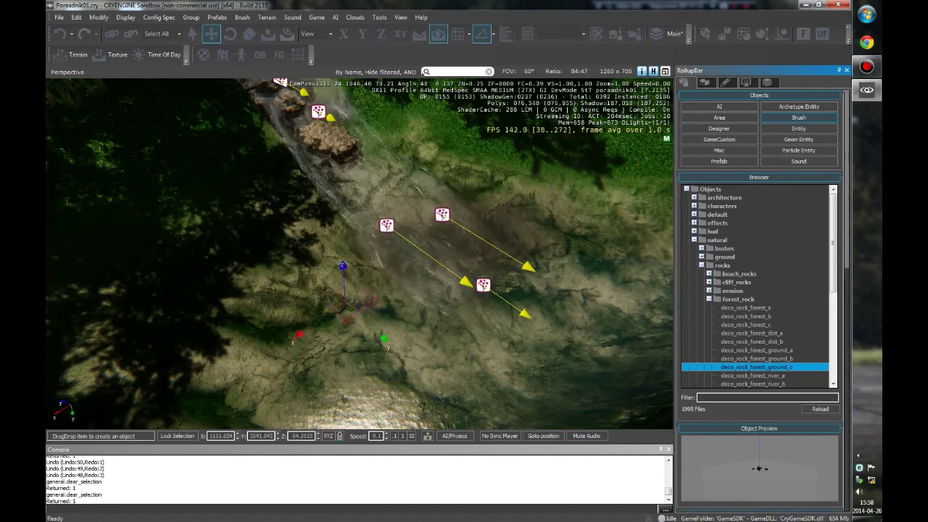
# Step: Scale the new rock brush up uniformly and move it into the waterfall at about X 1107.8
pyautogui.moveTo(357, 296); pyautogui.dragTo(356, 294)
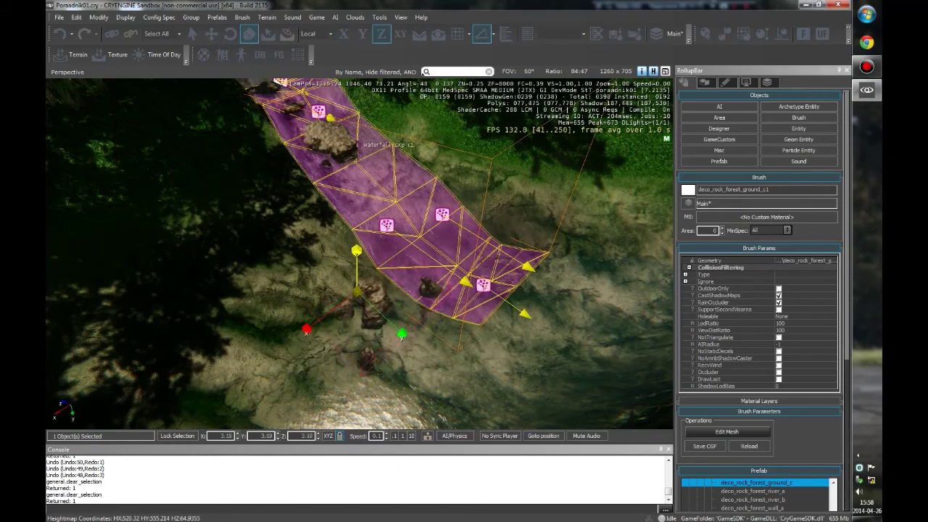
pyautogui.click(211, 33)
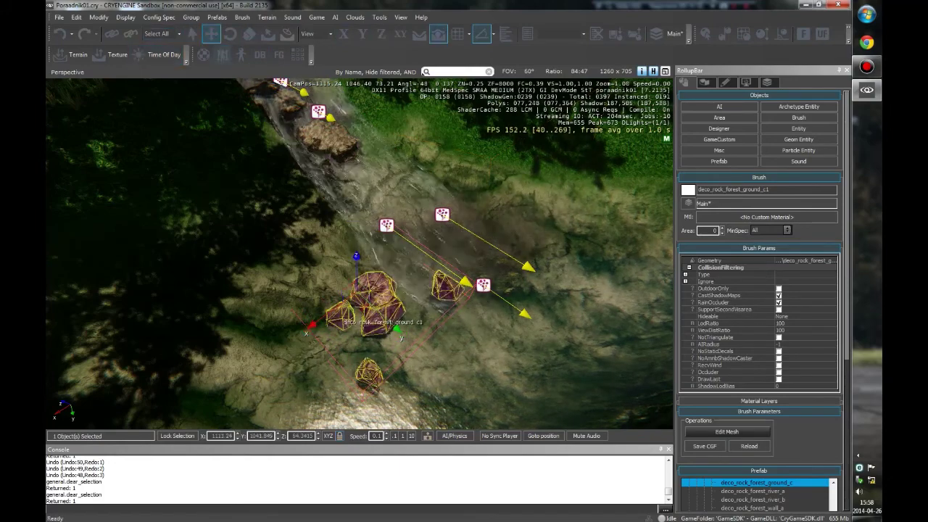
pyautogui.moveTo(330, 319); pyautogui.dragTo(388, 276)
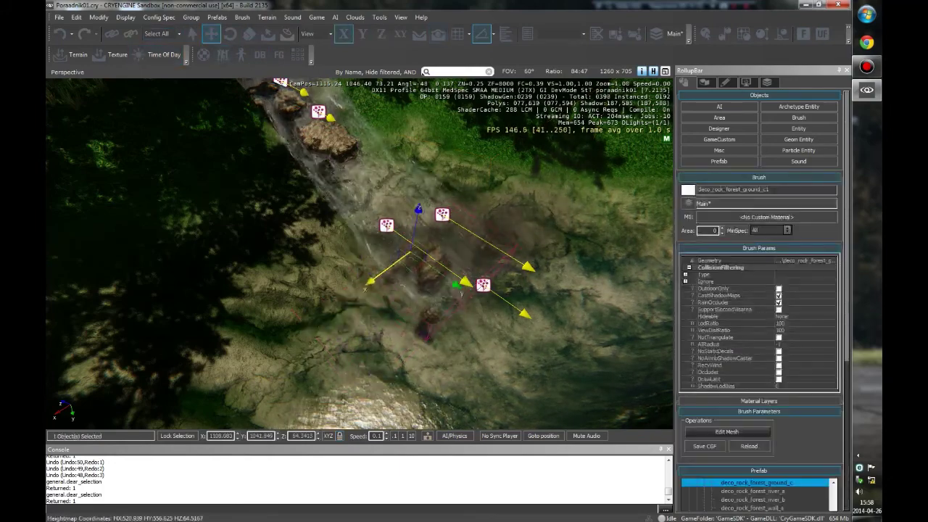
# Step: Rotate the rock brush to -25 degrees about X and move it to about Y 1041.8
pyautogui.scroll(5, 359, 254)
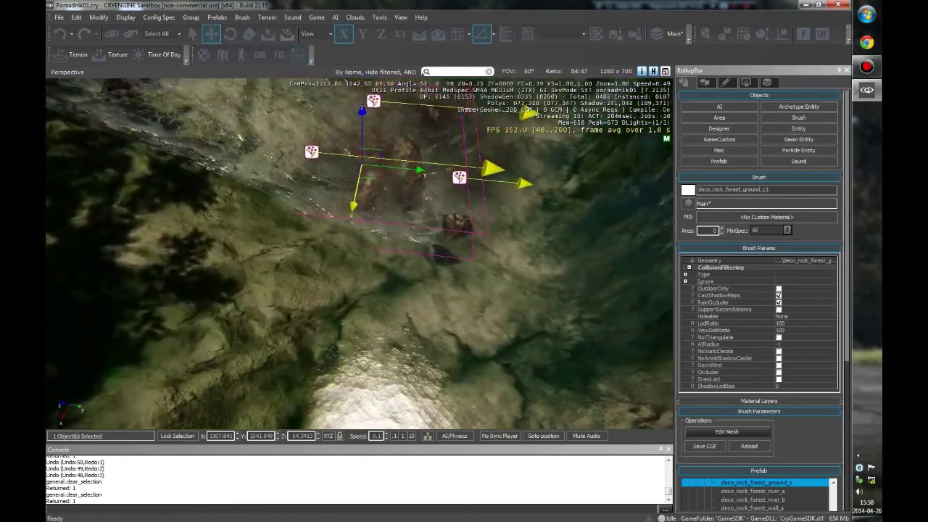
pyautogui.scroll(3, 359, 254)
pyautogui.press('2')
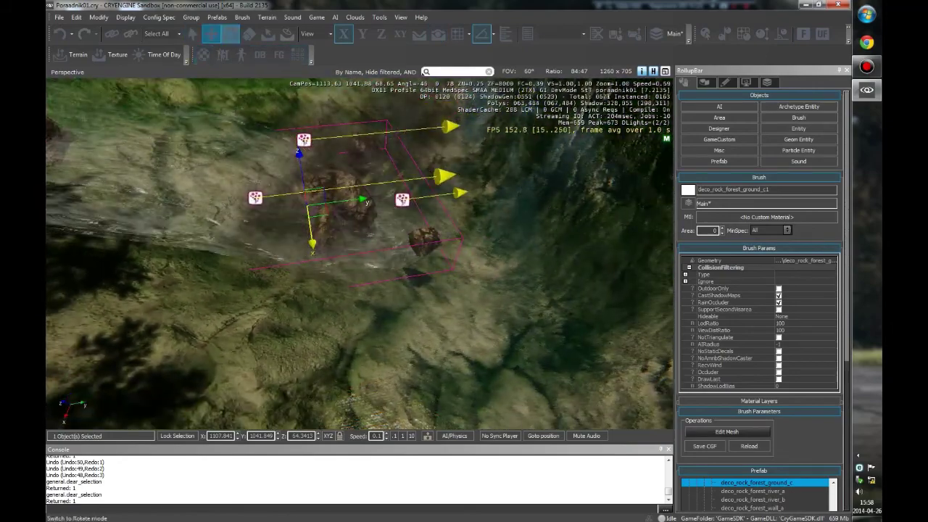
pyautogui.moveTo(313, 217); pyautogui.dragTo(314, 249)
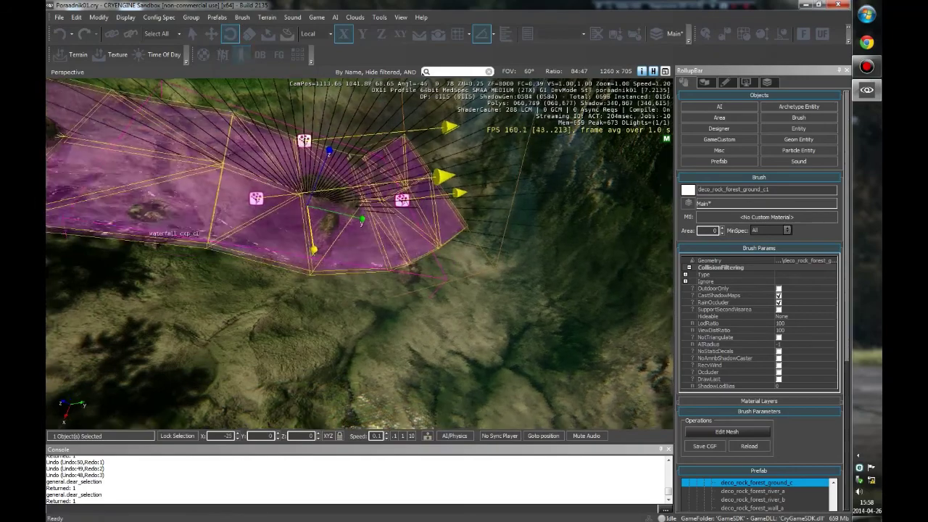
pyautogui.keyDown('alt'); pyautogui.moveTo(313, 250); pyautogui.dragTo(275, 247, button='middle'); pyautogui.keyUp('alt')
pyautogui.press('1')
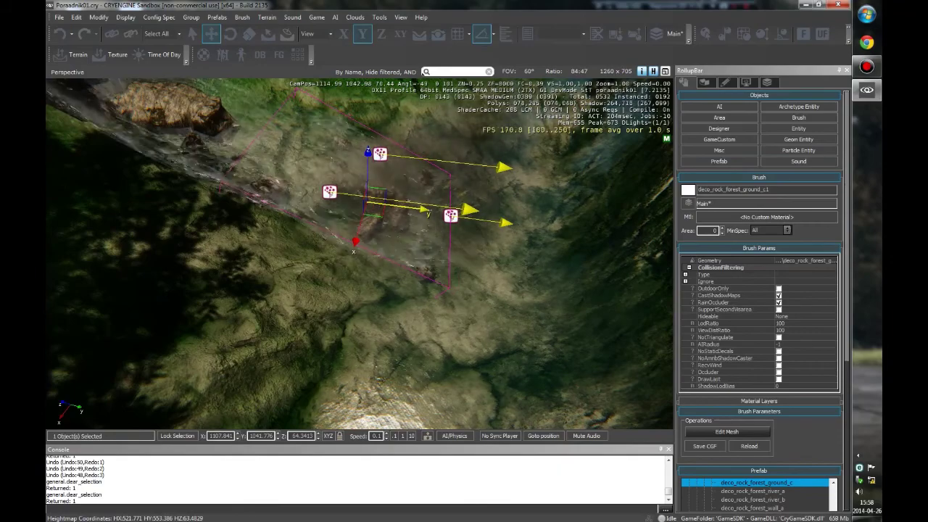
pyautogui.press('Escape')
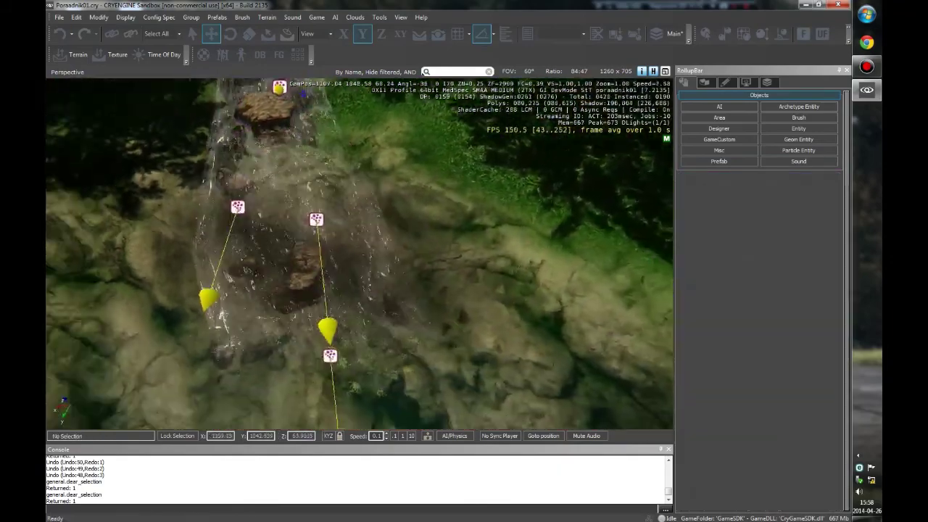
# Step: Move the Waterfall.middle_splash effect up the slope to about Y 1041.3, above the new rock
pyautogui.keyDown('alt'); pyautogui.moveTo(349, 275); pyautogui.dragTo(406, 274, button='middle'); pyautogui.keyUp('alt')
pyautogui.click(367, 256)
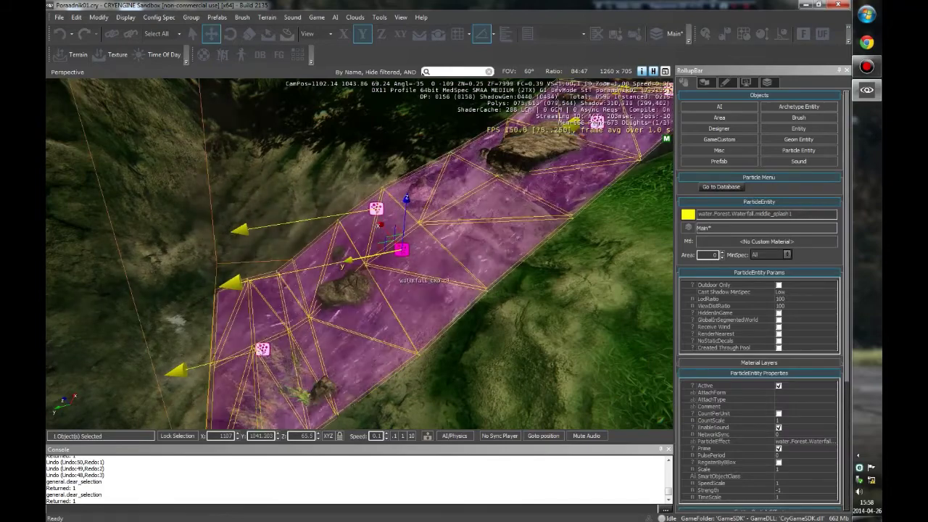
pyautogui.press('Escape')
# Step: Adjust the height of the Waterfall.middle_rapids effect beside the plants below the new rock
pyautogui.keyDown('alt'); pyautogui.moveTo(406, 274); pyautogui.dragTo(395, 282, button='middle'); pyautogui.keyUp('alt')
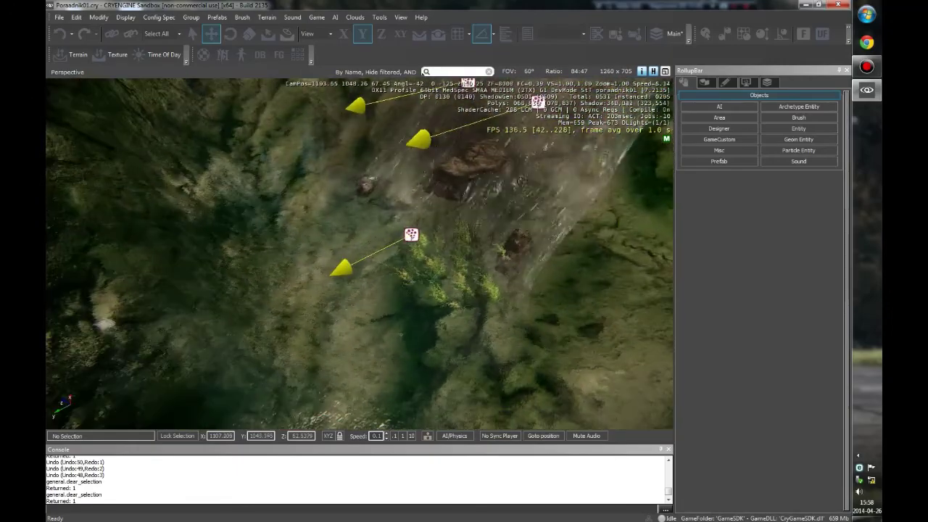
pyautogui.keyDown('alt'); pyautogui.moveTo(395, 283); pyautogui.dragTo(443, 287, button='middle'); pyautogui.keyUp('alt')
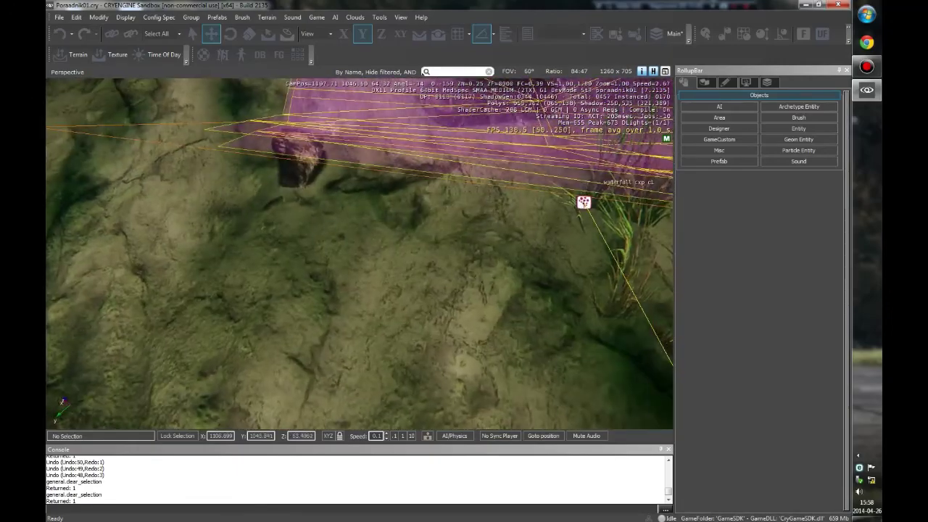
pyautogui.click(584, 202)
pyautogui.keyDown('alt'); pyautogui.moveTo(584, 203); pyautogui.dragTo(493, 239, button='middle'); pyautogui.keyUp('alt')
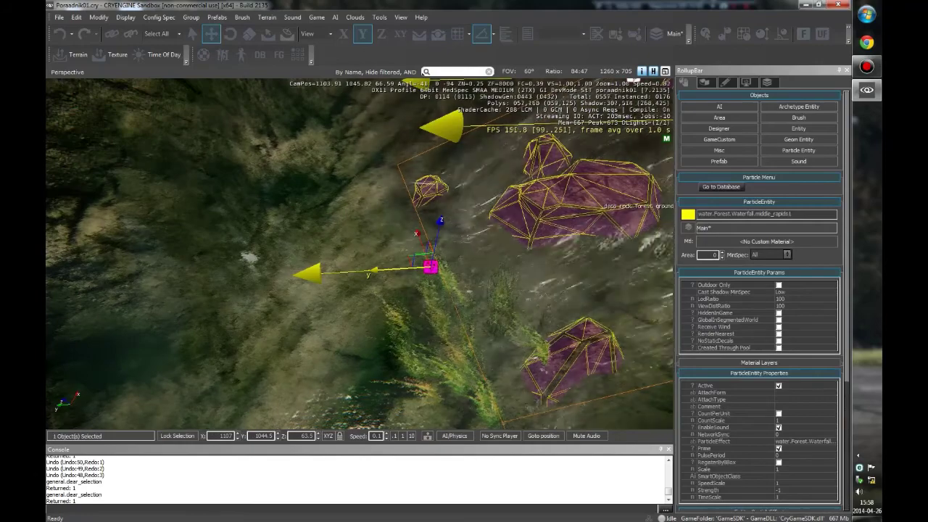
pyautogui.moveTo(436, 243); pyautogui.dragTo(451, 167)
pyautogui.keyDown('alt'); pyautogui.moveTo(451, 167); pyautogui.dragTo(512, 131, button='middle'); pyautogui.keyUp('alt')
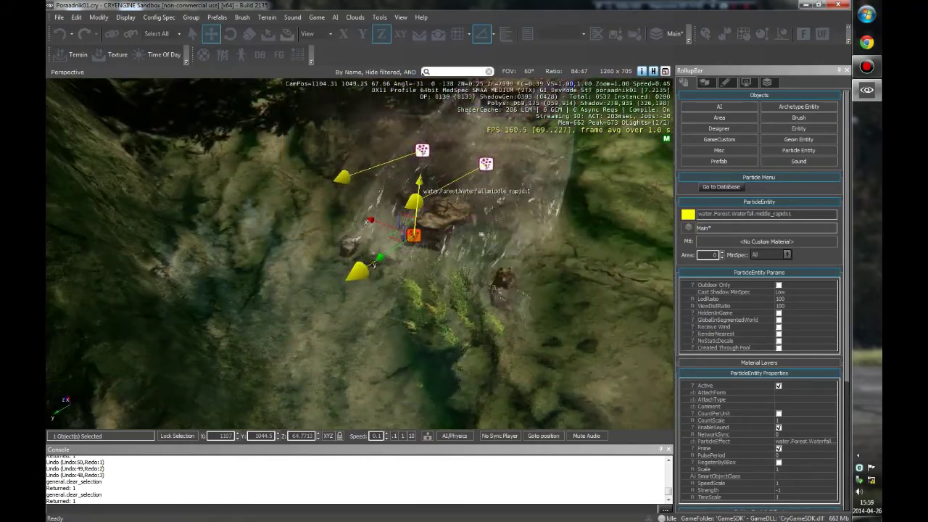
pyautogui.moveTo(416, 207); pyautogui.dragTo(413, 246)
pyautogui.click(218, 327)
# Step: Place a deco_rock_forest_river_b brush from the natural forest rocks on the slope below the waterfall
pyautogui.keyDown('alt'); pyautogui.moveTo(217, 326); pyautogui.dragTo(276, 290, button='middle'); pyautogui.keyUp('alt')
pyautogui.click(799, 118)
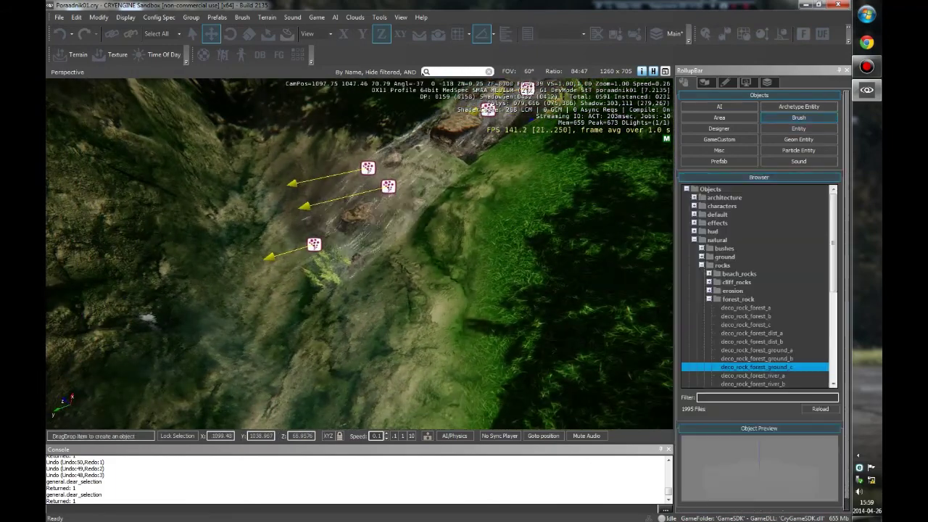
pyautogui.click(753, 376)
pyautogui.press('Down')
pyautogui.press('Down')
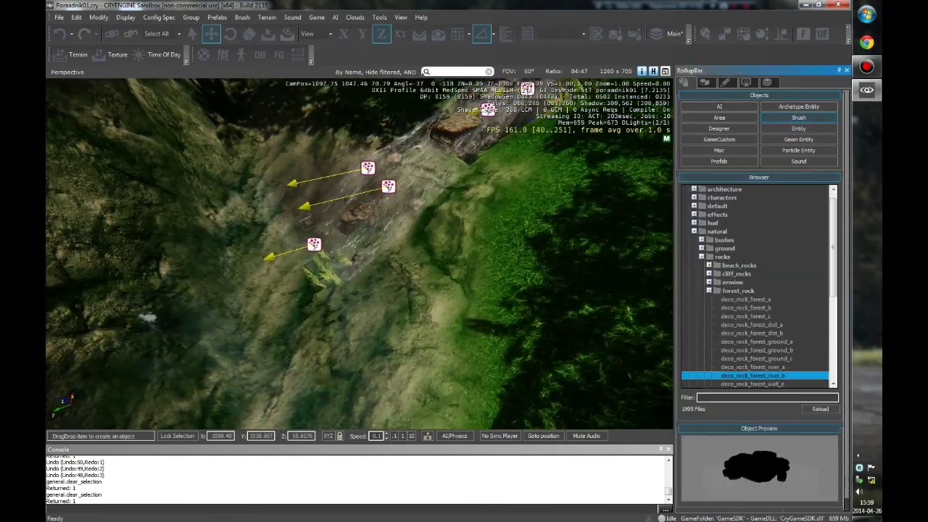
pyautogui.click(753, 367)
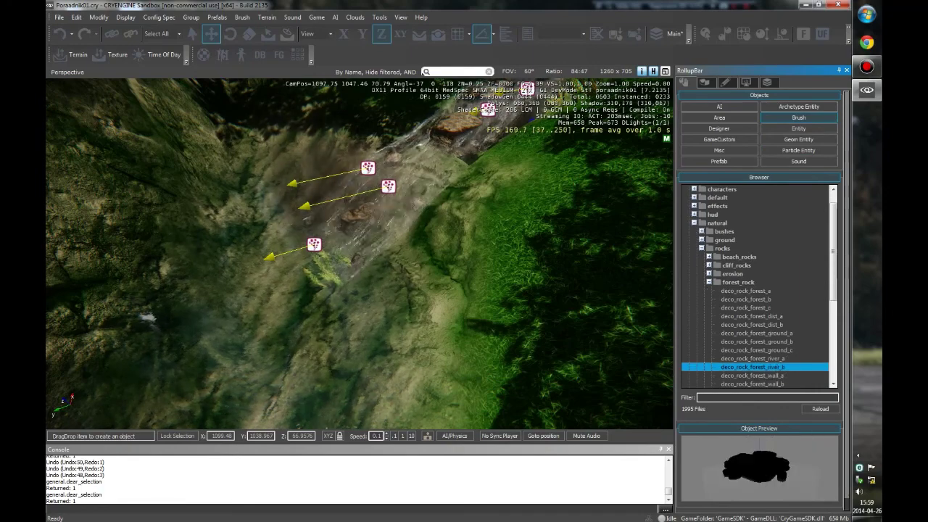
pyautogui.moveTo(753, 367)
pyautogui.mouseDown()
pyautogui.moveTo(549, 280)
pyautogui.moveTo(466, 290)
pyautogui.moveTo(362, 331)
pyautogui.moveTo(417, 312)
pyautogui.mouseUp()
# Step: Scale the new rock down uniformly and move it to the foot of the waterfall at about X 1107.5, Y 1044.3, Z 63.2
pyautogui.press('2')
pyautogui.press('3')
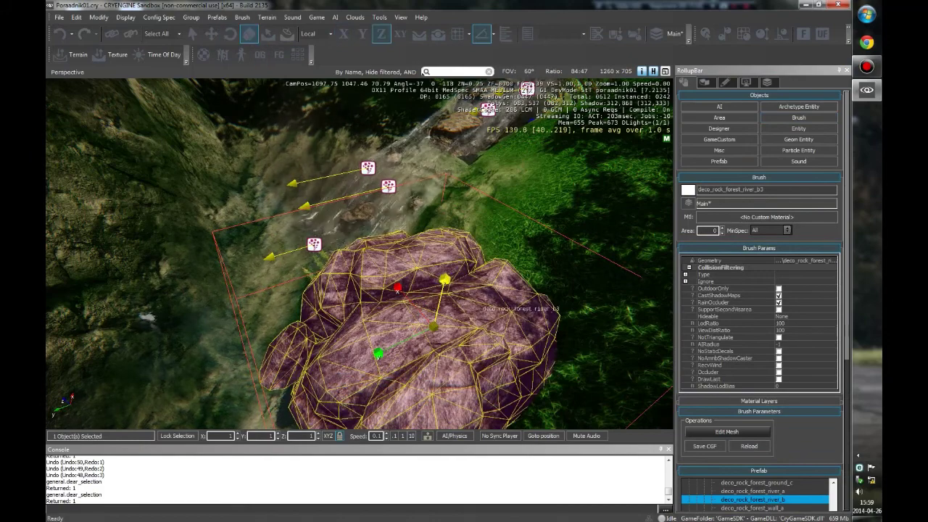
pyautogui.moveTo(433, 326); pyautogui.dragTo(308, 272)
pyautogui.press('1')
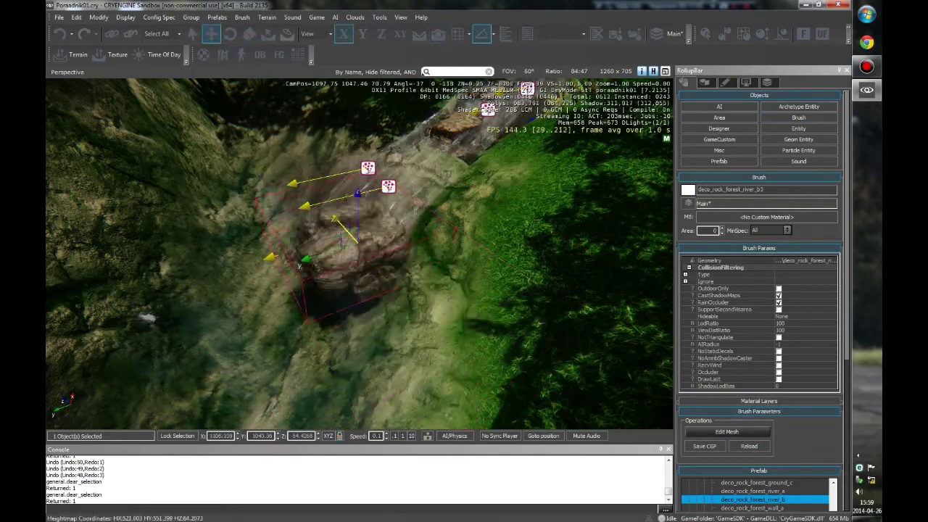
pyautogui.moveTo(312, 196); pyautogui.dragTo(312, 209)
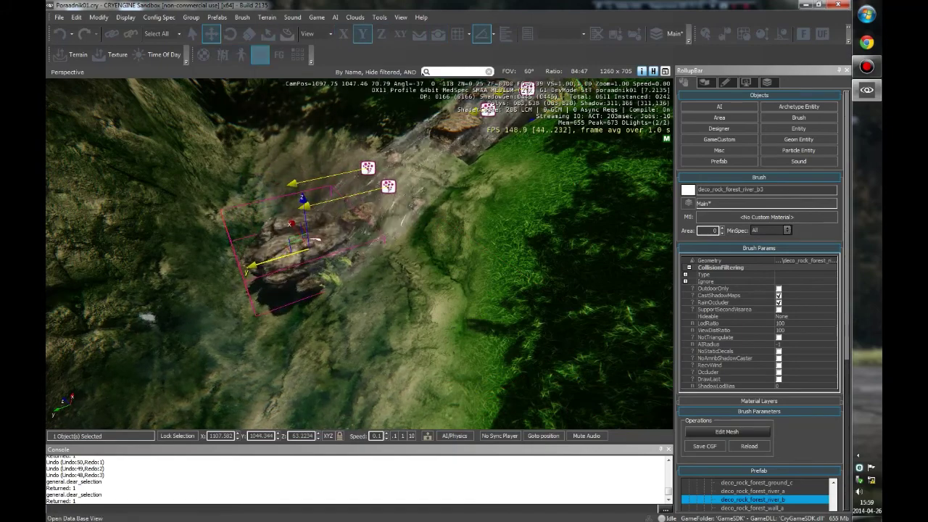
pyautogui.press('w')
pyautogui.click(248, 33)
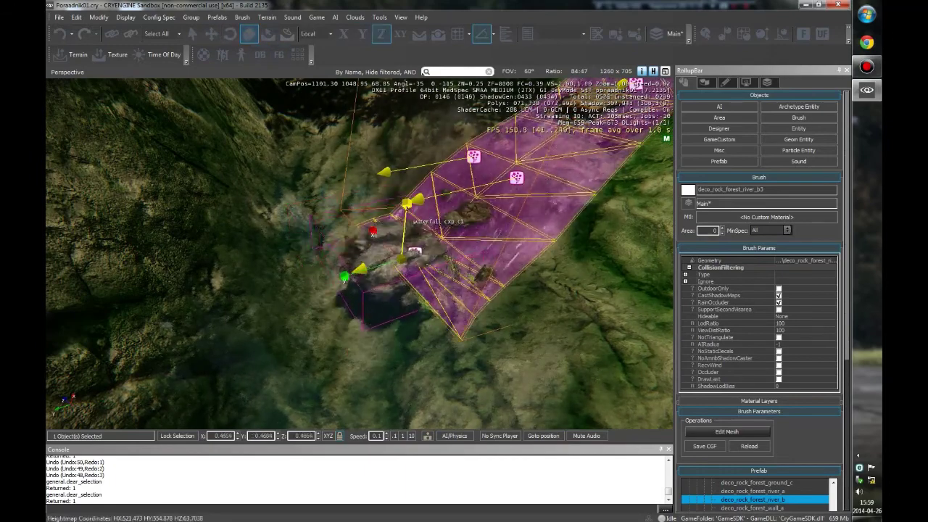
# Step: Rotate the rock to -30 degrees about X and shift it to about X 1106.8, Y 1044.2 under the lowest splash effect
pyautogui.press('e')
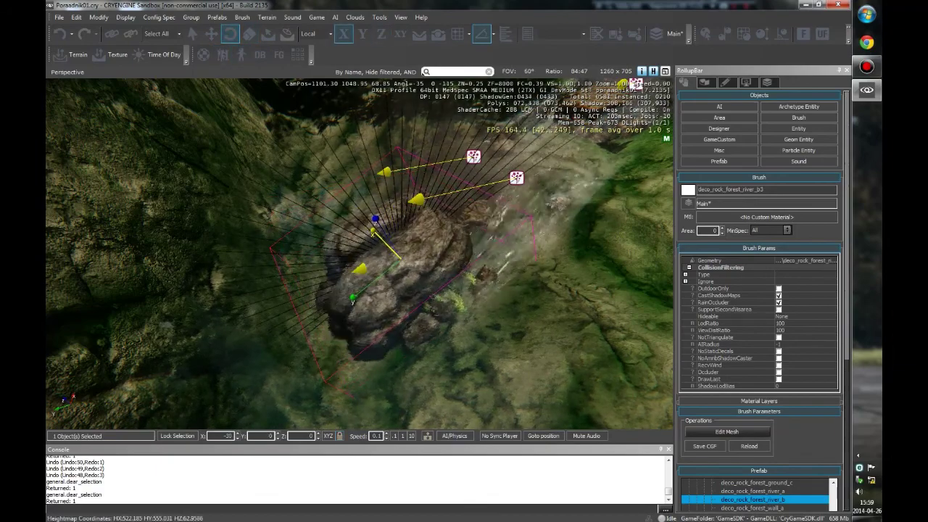
pyautogui.press('w')
pyautogui.press('z')
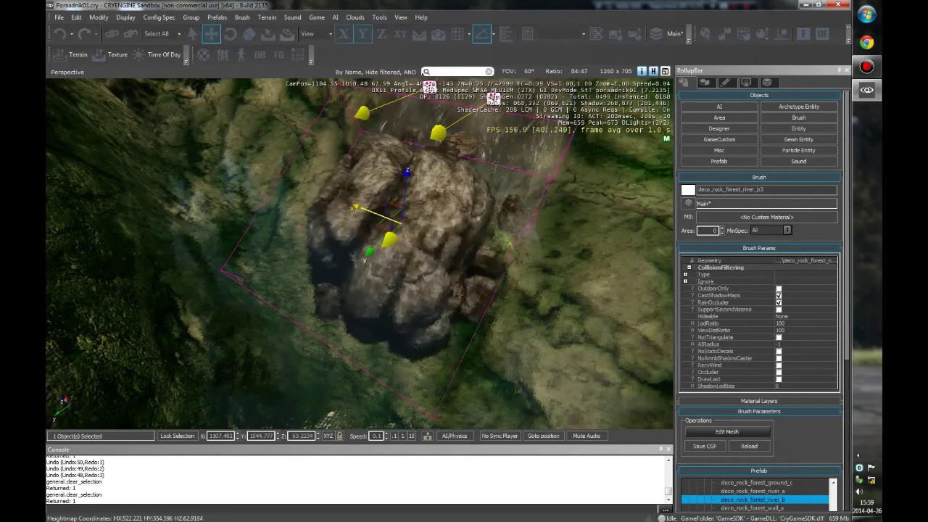
pyautogui.press('2')
pyautogui.moveTo(363, 254)
pyautogui.mouseDown(button='right')
pyautogui.moveTo(326, 225)
pyautogui.moveTo(312, 254)
pyautogui.moveTo(305, 232)
pyautogui.moveTo(268, 232)
pyautogui.mouseUp(button='right')
pyautogui.press('Escape')
pyautogui.click(402, 250)
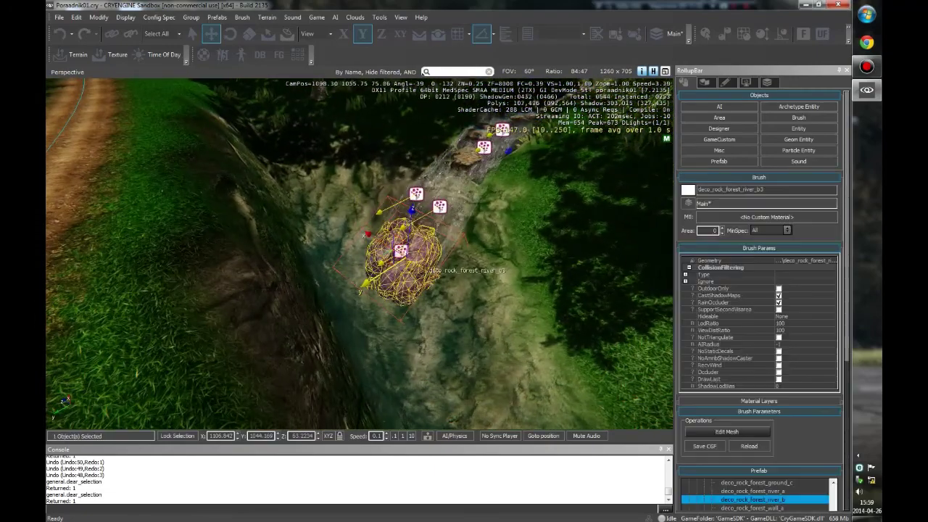
# Step: Clone the rock onto the lower slope toward the water at about X 1099.7, Y 1047.4 and scale the copy down uniformly
pyautogui.hotkey('ctrl', 'c')
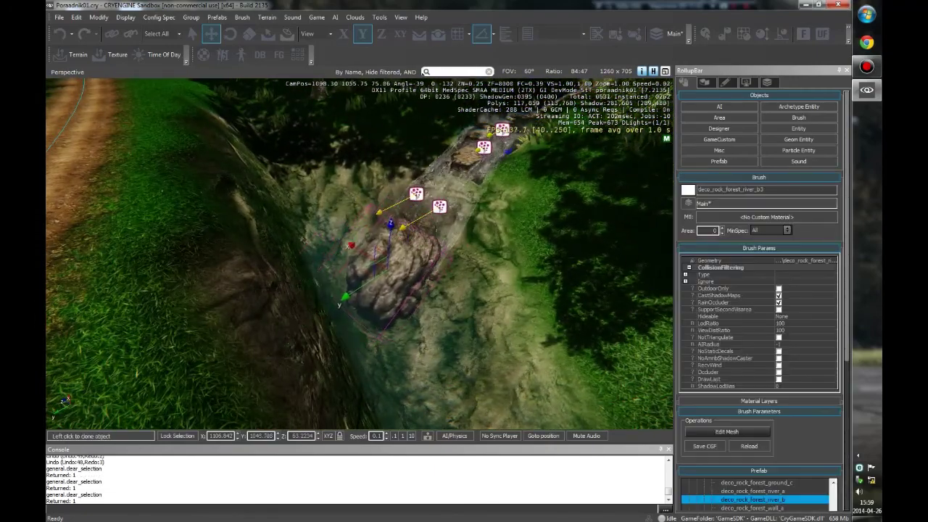
pyautogui.press('1')
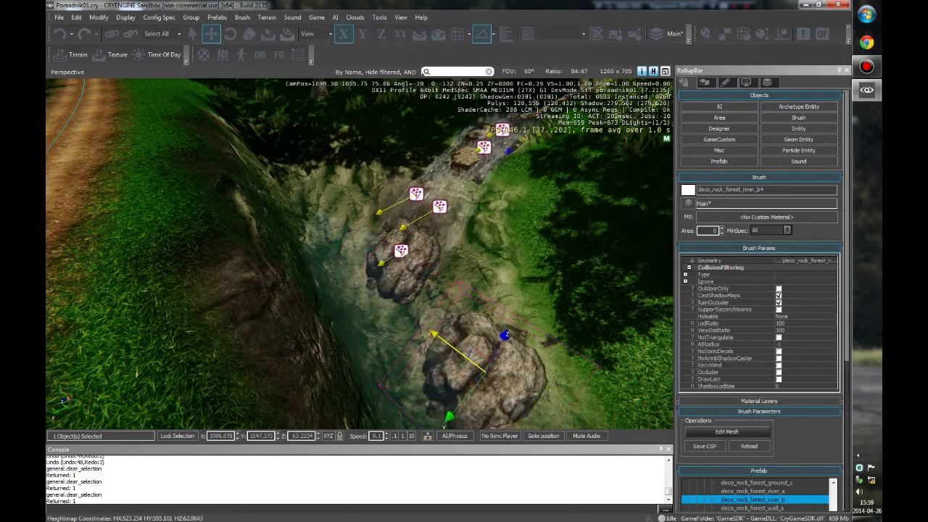
pyautogui.press('3')
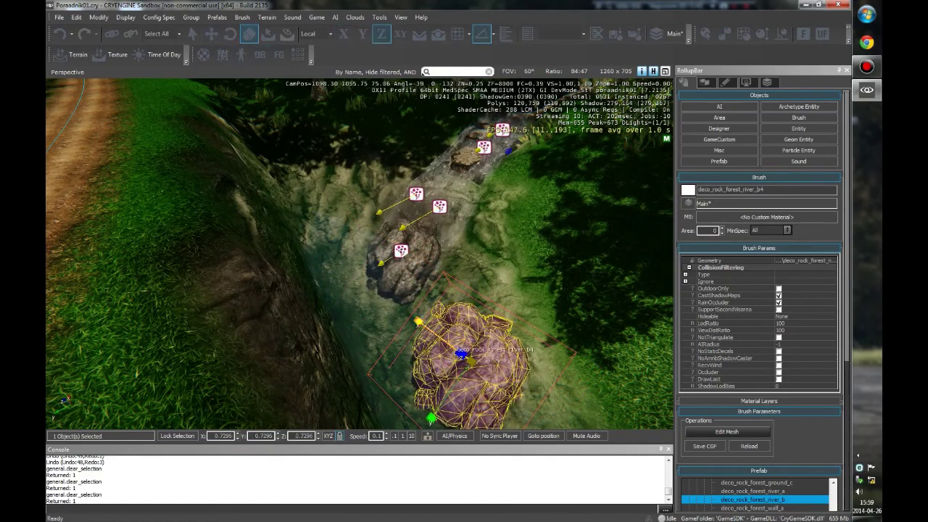
# Step: Rotate the cloned rock about its Z axis and sink it into the slope at about Z 62.5
pyautogui.press('2')
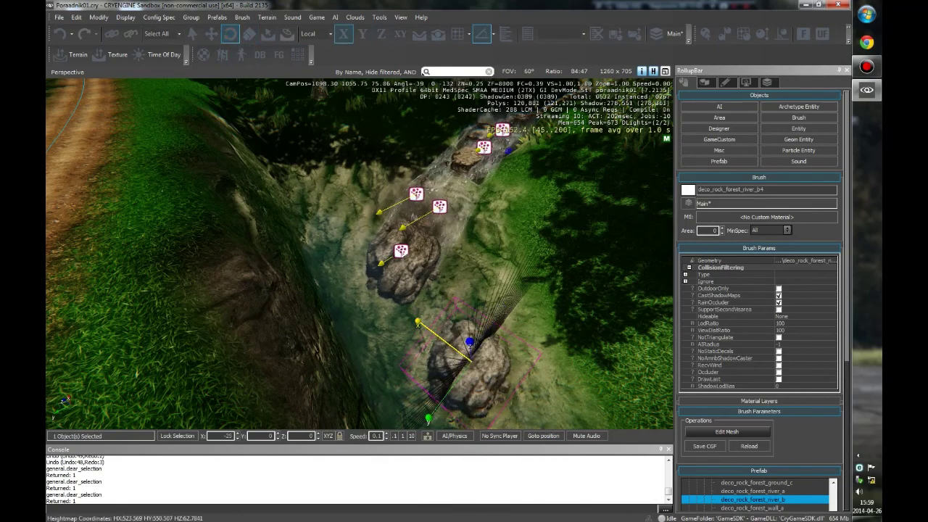
pyautogui.moveTo(470, 341); pyautogui.dragTo(472, 347)
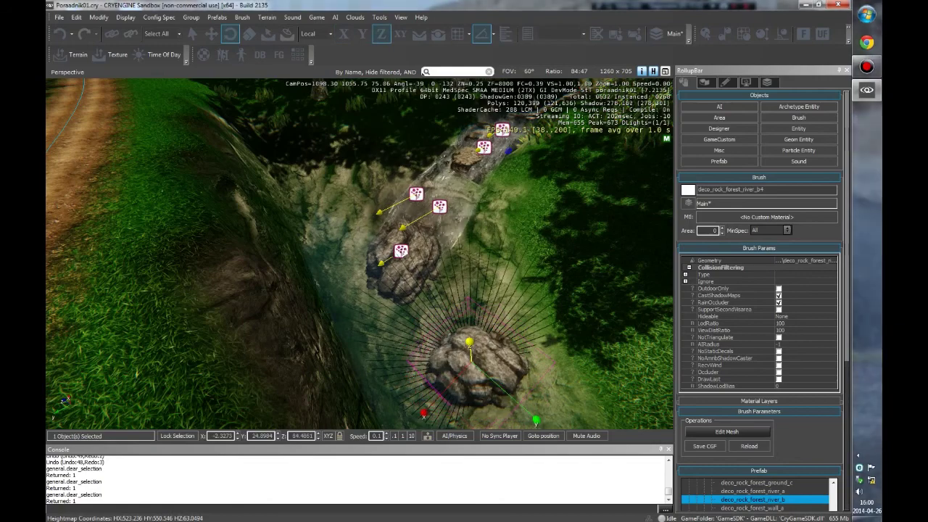
pyautogui.click(210, 33)
pyautogui.moveTo(304, 189); pyautogui.dragTo(313, 276, button='right')
pyautogui.press('2')
pyautogui.moveTo(402, 321); pyautogui.dragTo(368, 337)
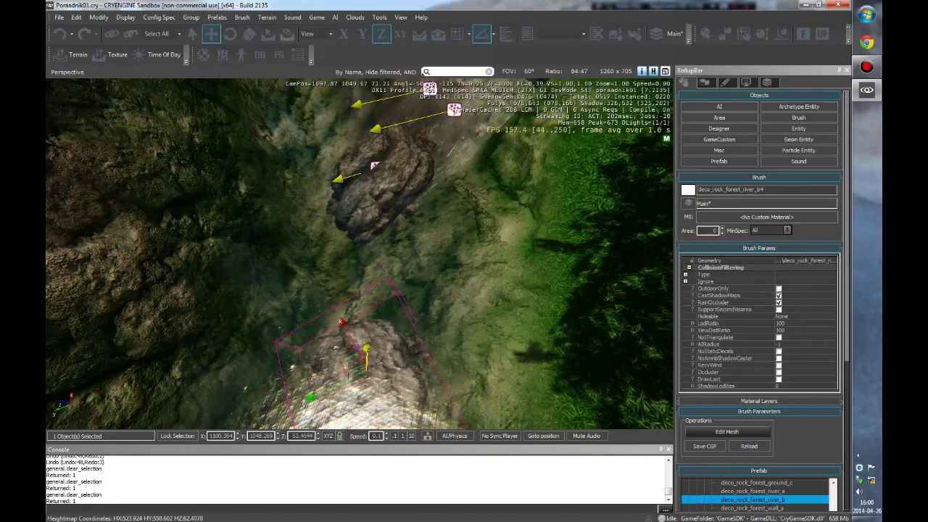
pyautogui.press('w')
pyautogui.press('Escape')
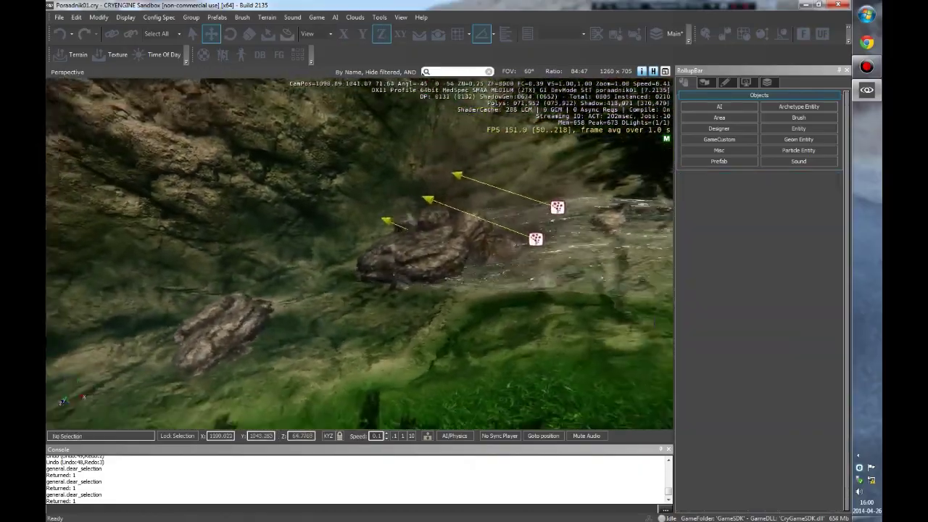
# Step: Inspect the rocks and splash effects along the waterfall from several angles, and the gorge around the river
pyautogui.press('w')
pyautogui.press('w')
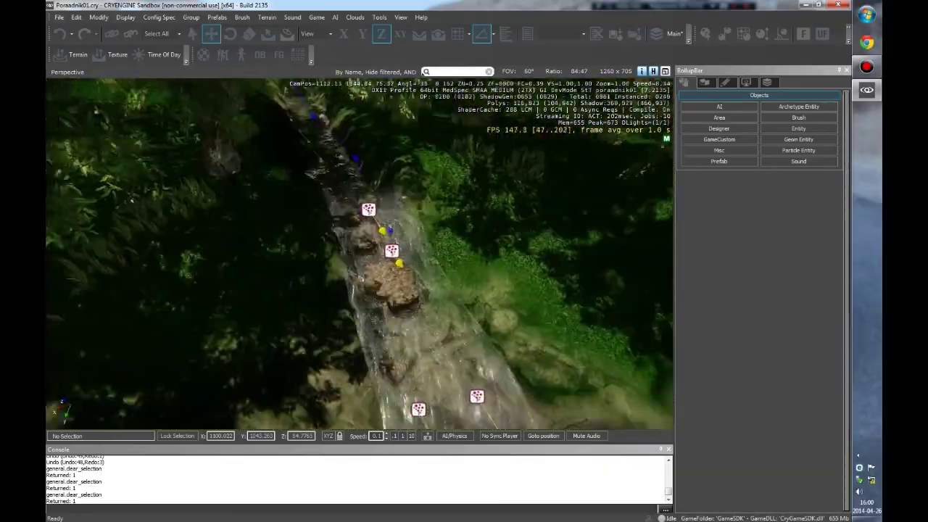
pyautogui.press('a')
pyautogui.press('s')
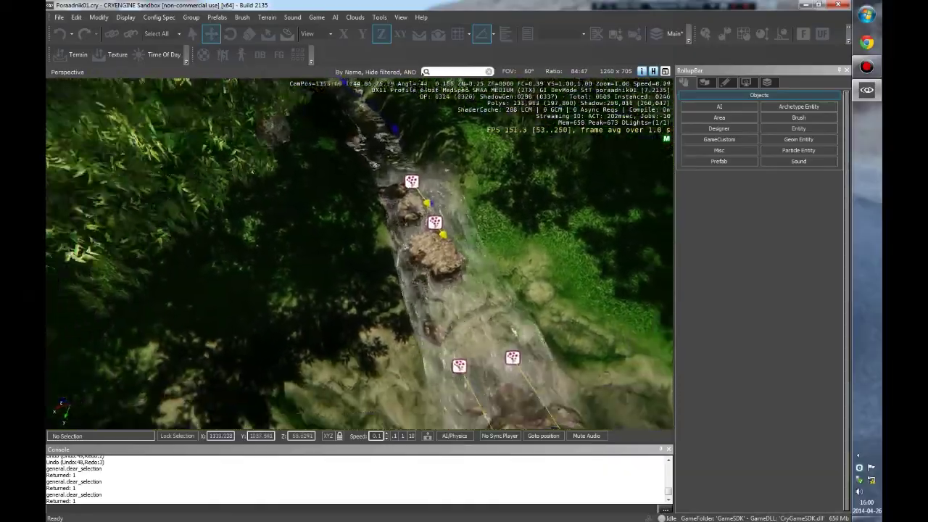
pyautogui.press('w')
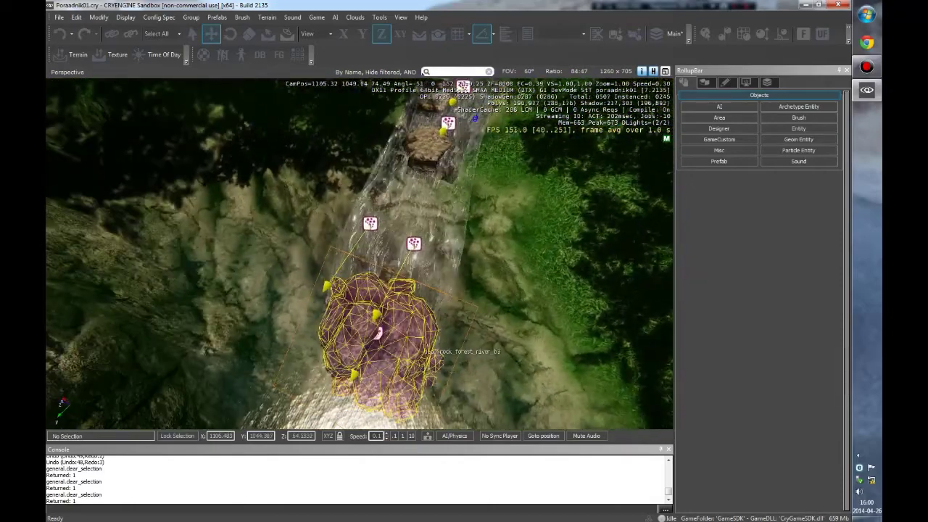
pyautogui.moveTo(378, 335); pyautogui.dragTo(406, 327, button='right')
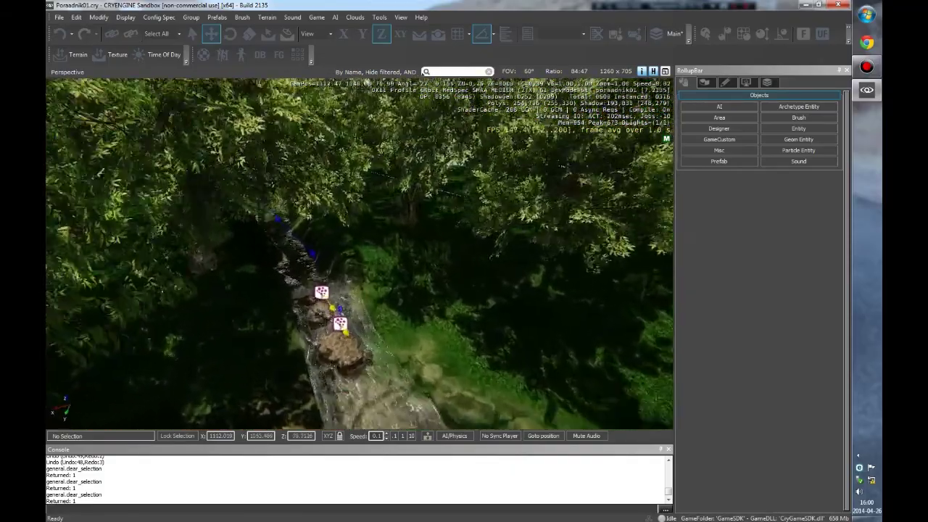
pyautogui.moveTo(406, 326); pyautogui.dragTo(392, 362, button='right')
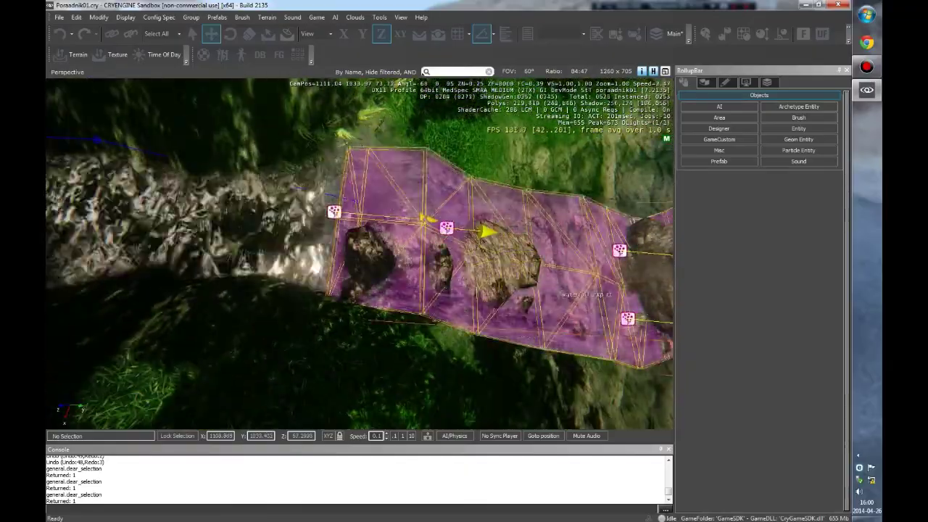
pyautogui.click(562, 294)
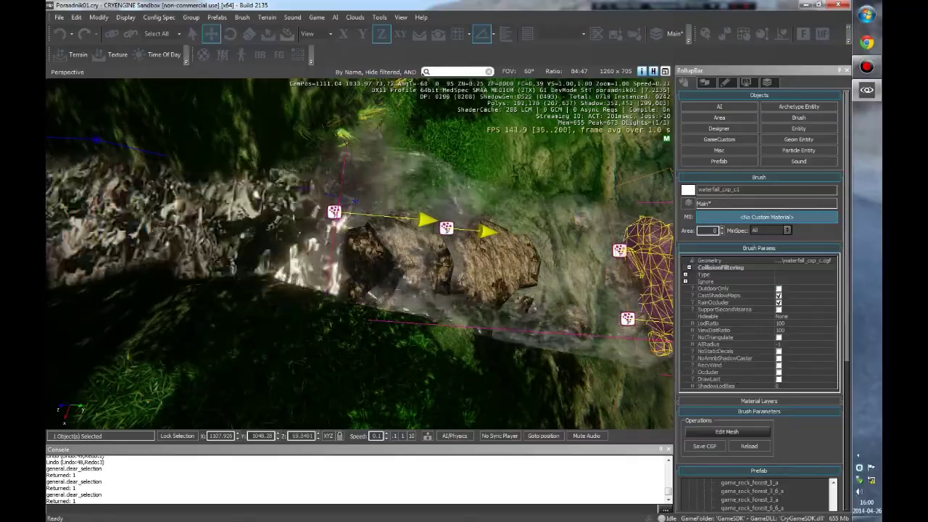
pyautogui.press('Escape')
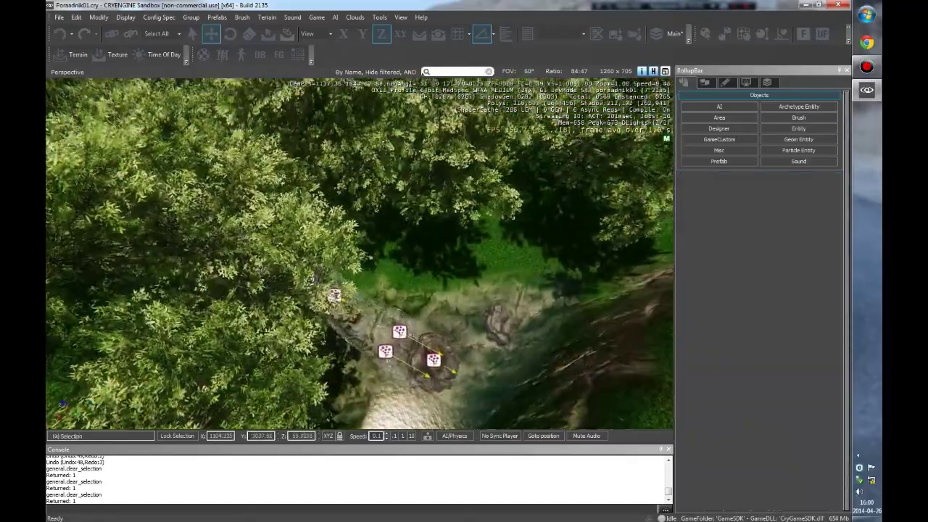
pyautogui.press('w')
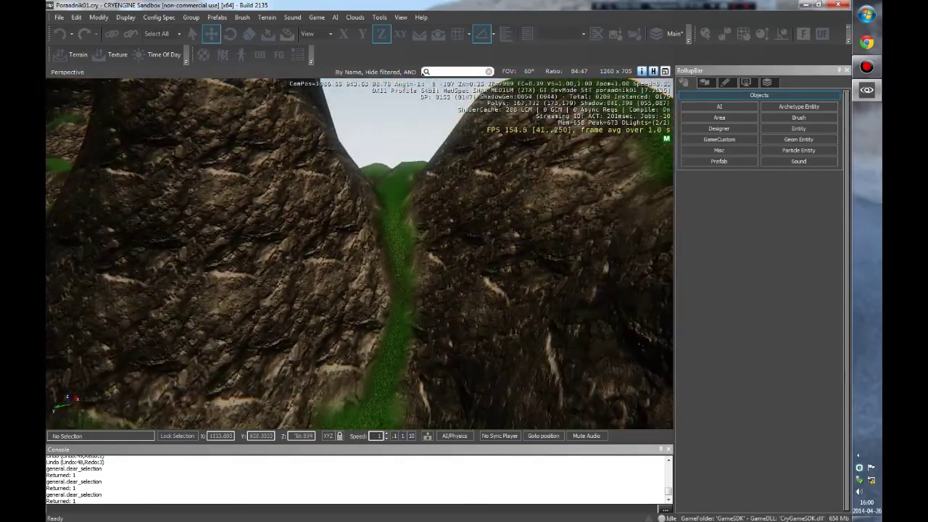
pyautogui.press('w')
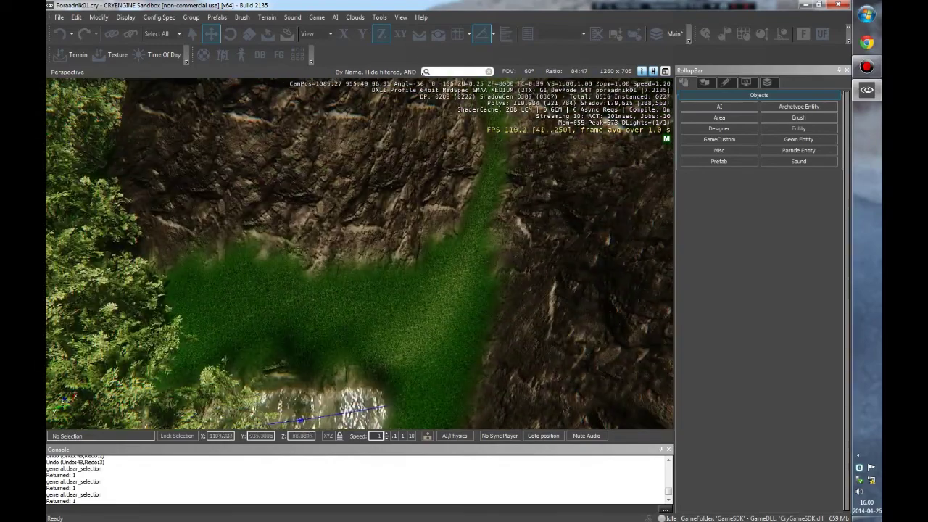
# Step: Start game mode beside the military vehicle on the forest dirt road and get into the vehicle
pyautogui.moveTo(359, 253); pyautogui.dragTo(359, 276, button='right')
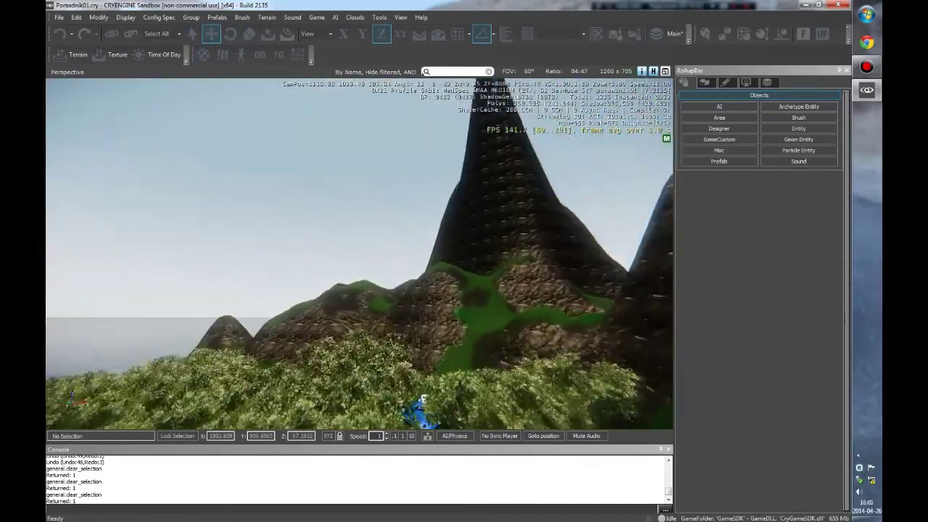
pyautogui.moveTo(359, 254); pyautogui.dragTo(359, 276, button='right')
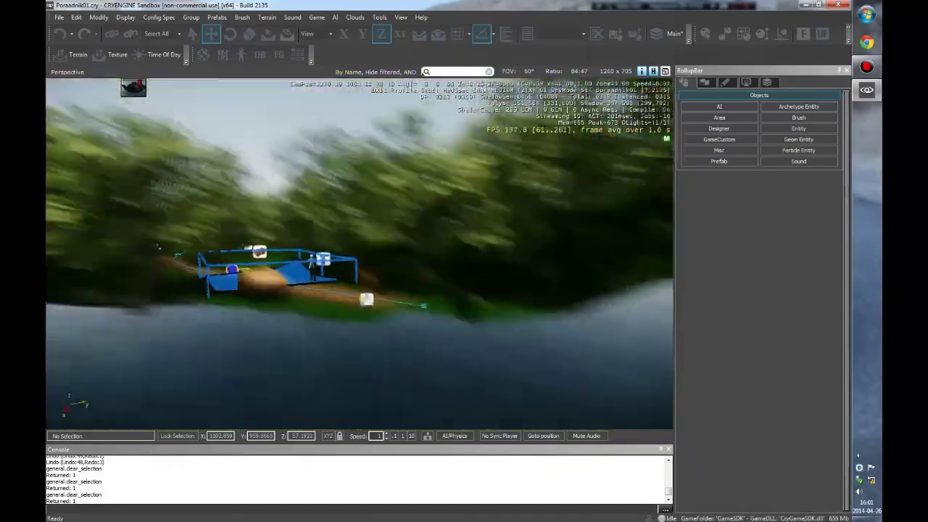
pyautogui.scroll(-3, 359, 254)
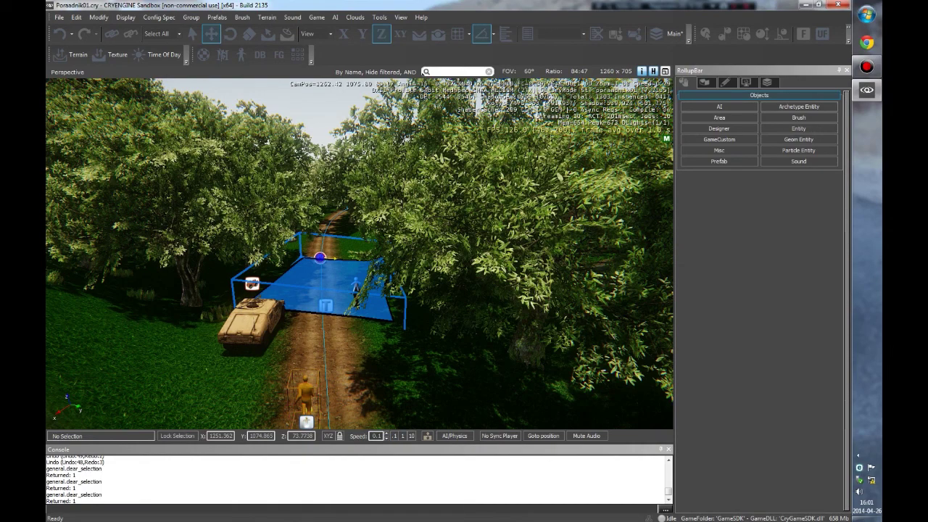
pyautogui.hotkey('ctrl', 'g')
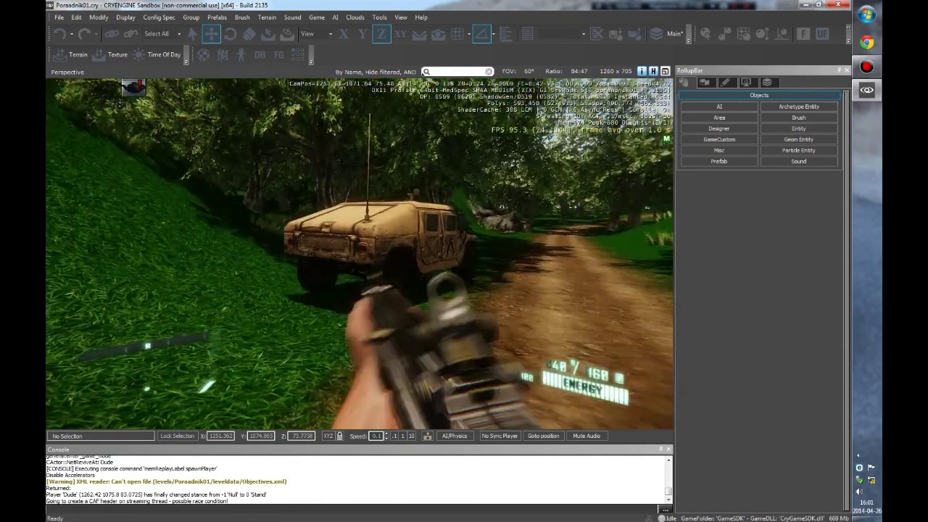
pyautogui.press('w')
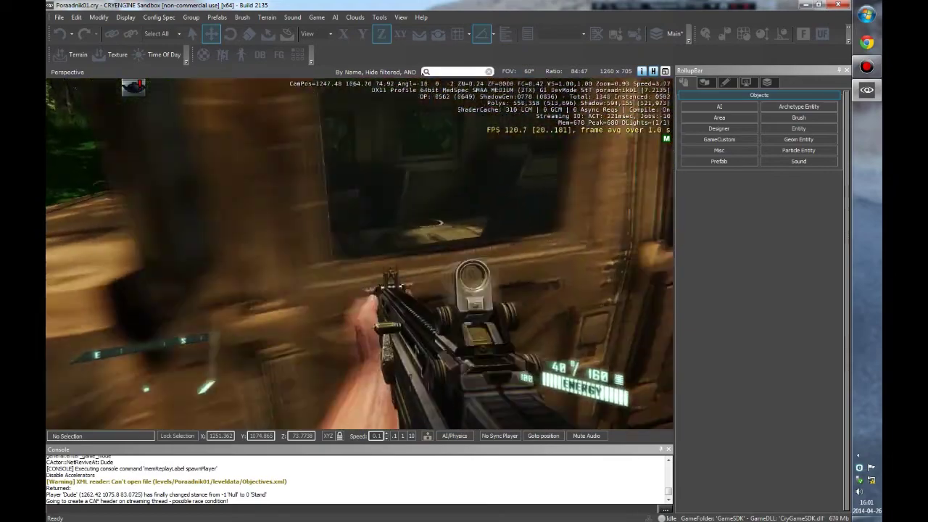
pyautogui.press('f')
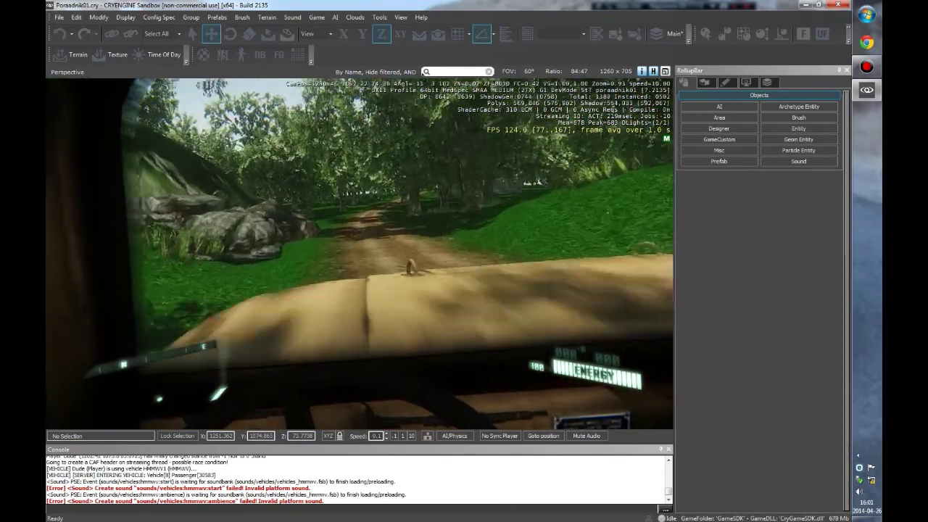
# Step: Drive along the dirt road and through the forest to the grassy area beneath the cliffs, and leave the vehicle
pyautogui.press('w')
pyautogui.press('w')
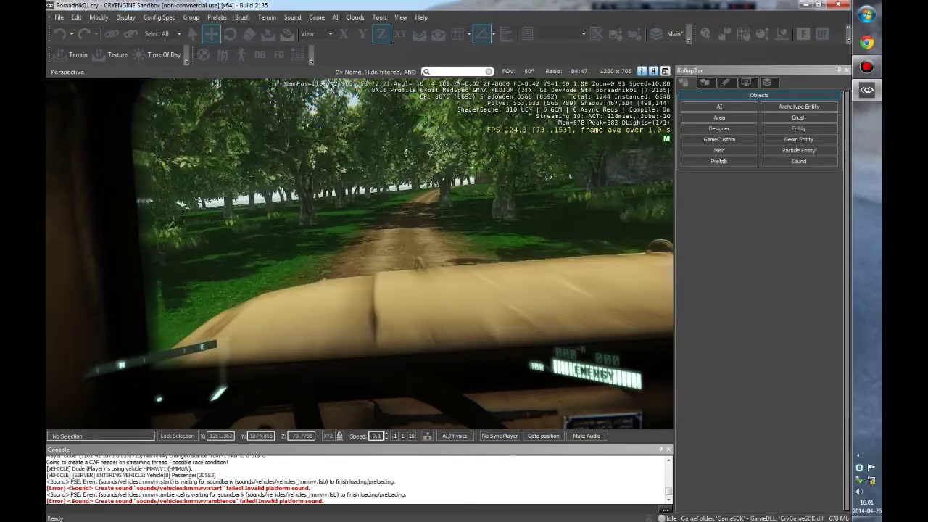
pyautogui.press('w')
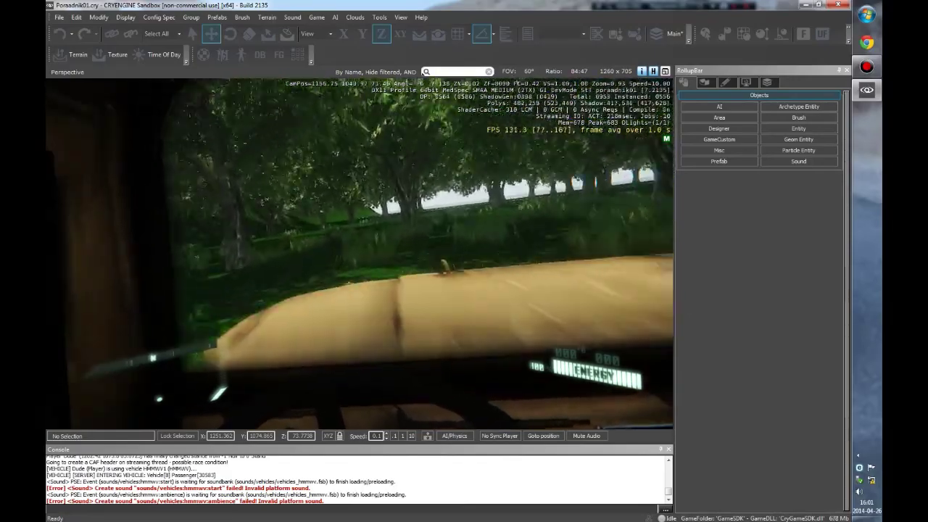
pyautogui.press('w')
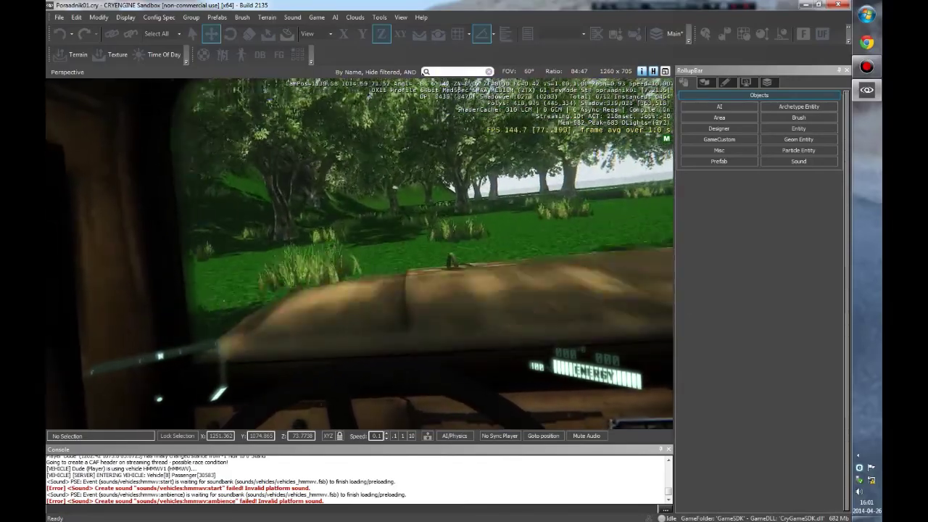
pyautogui.press('w')
pyautogui.press('w')
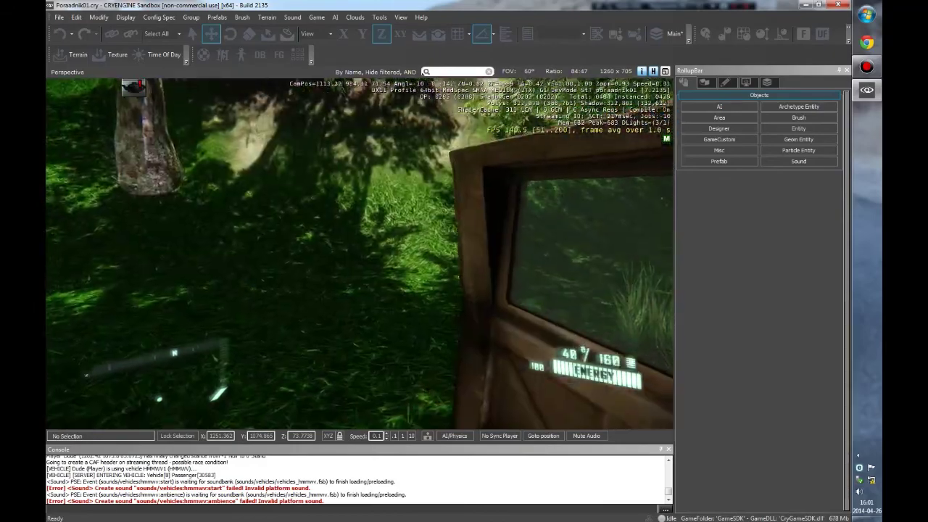
pyautogui.press('f')
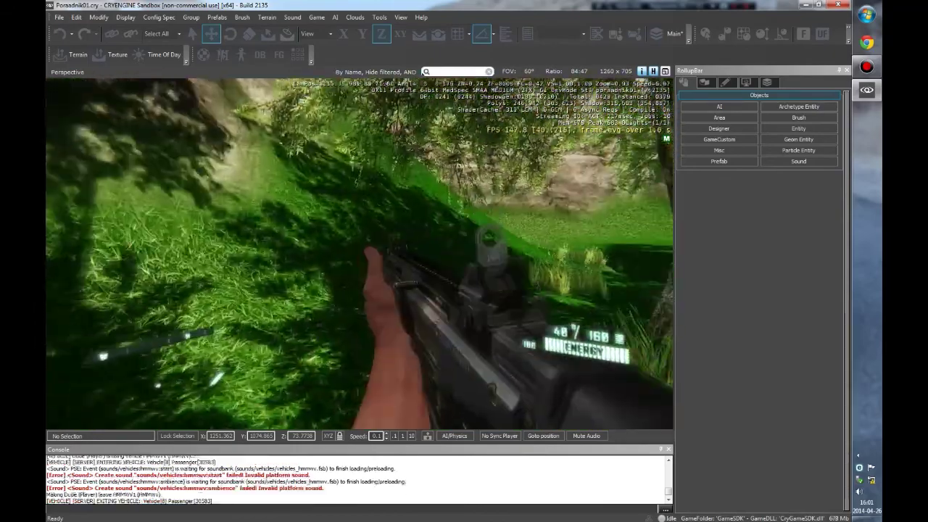